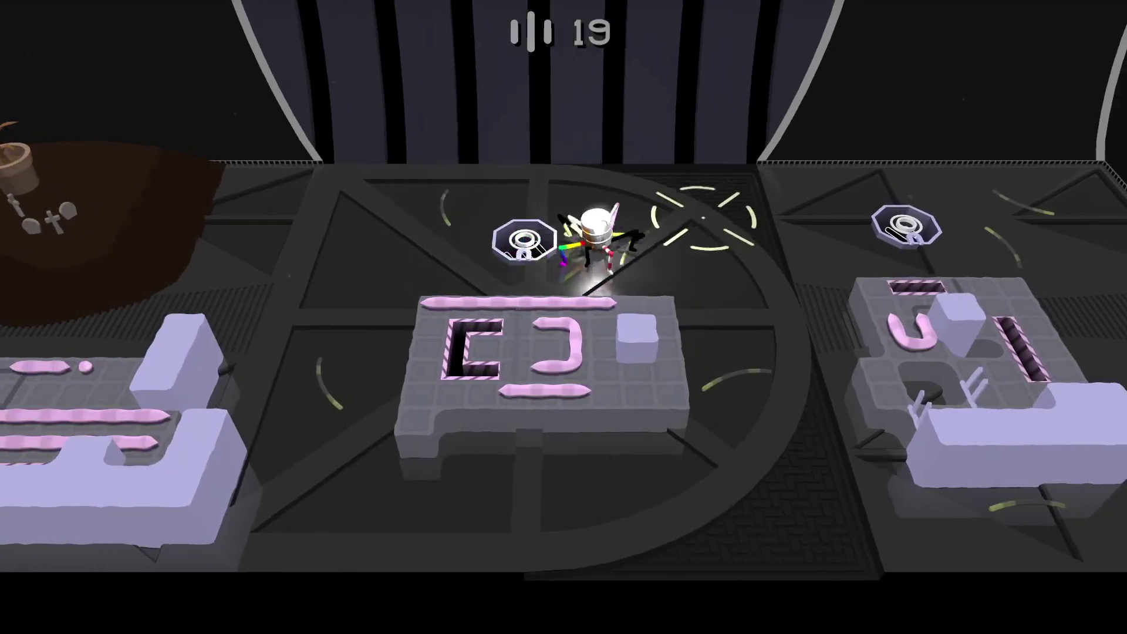
key(Right)
key(Right)
key(Right)
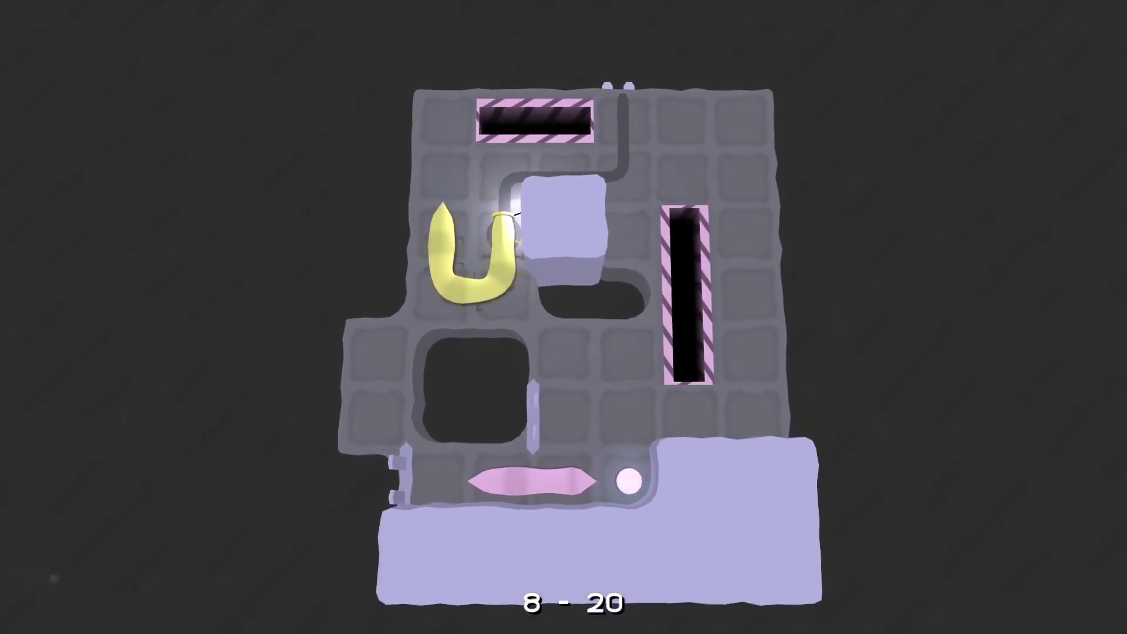
Enter level 8-20 and bend the yellow worm into an L to shove a pink piece into the pit
mouse_move(515, 212)
mouse_down()
mouse_move(525, 307)
mouse_move(435, 308)
mouse_up()
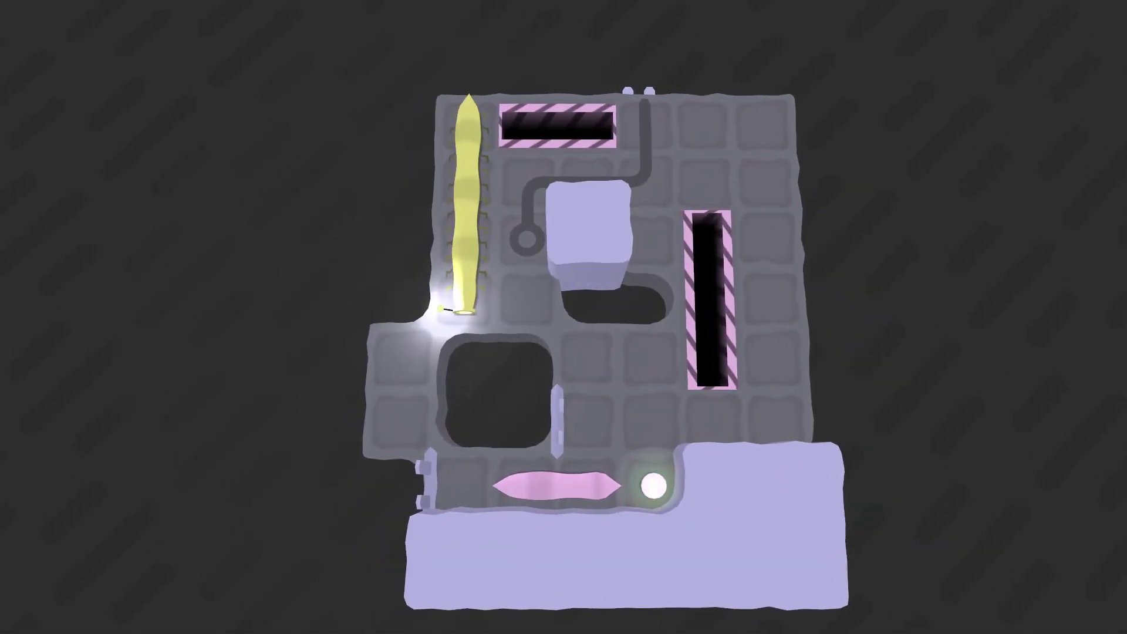
mouse_move(439, 308)
mouse_down()
mouse_move(443, 468)
mouse_move(617, 448)
mouse_move(903, 331)
mouse_up()
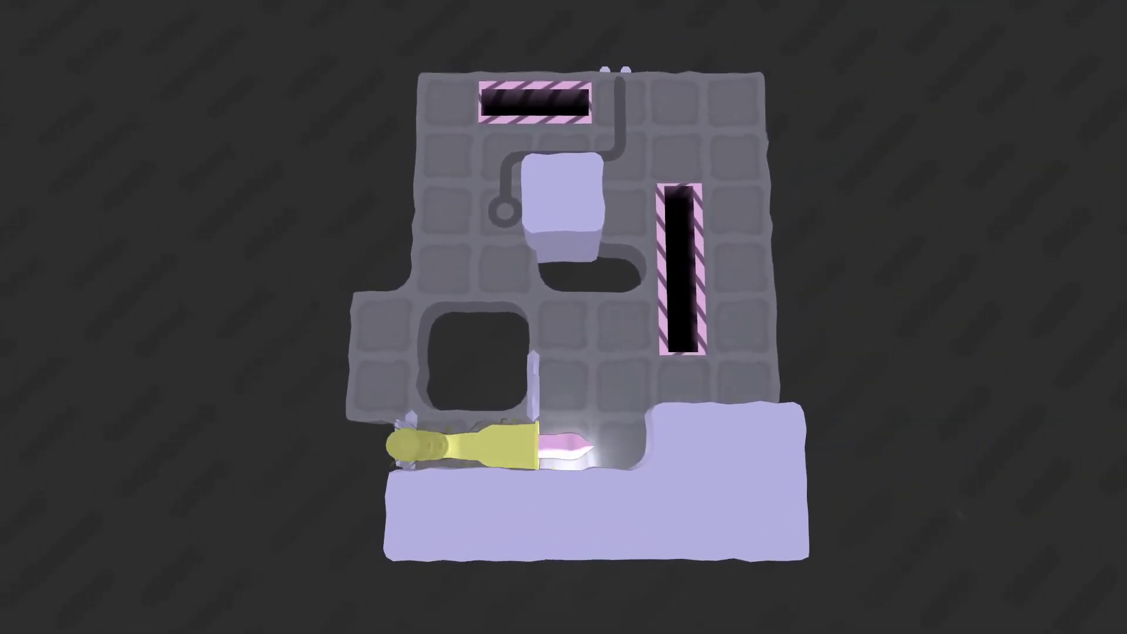
mouse_move(423, 447)
mouse_down()
mouse_move(403, 401)
mouse_move(630, 392)
mouse_up()
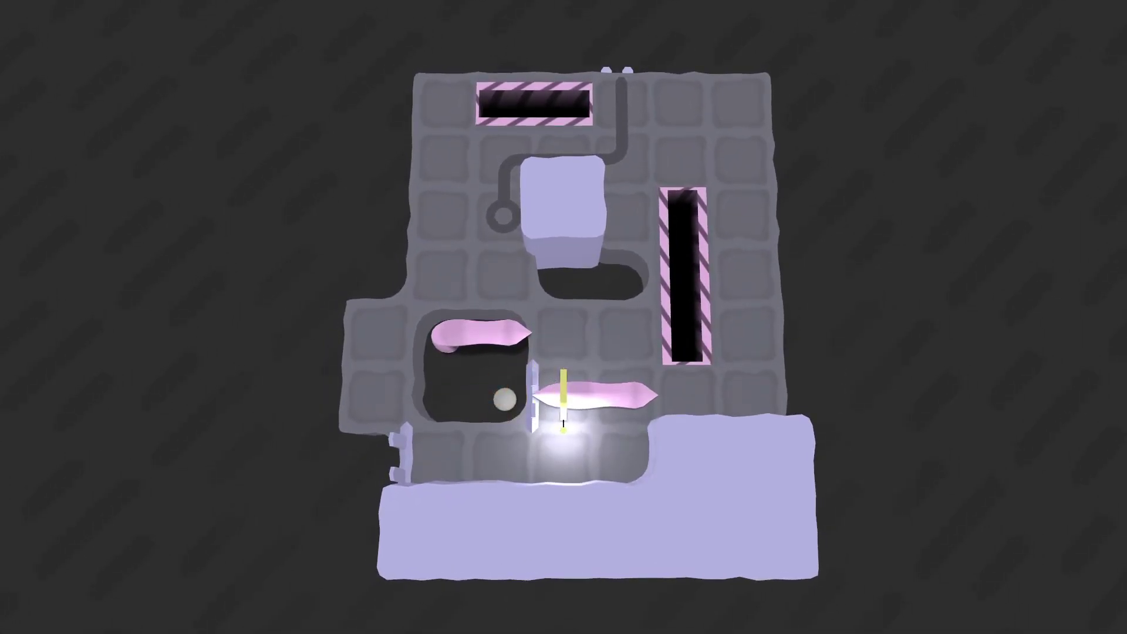
Pause level 8-20 and choose Exit stage to return to the hub
key(Escape)
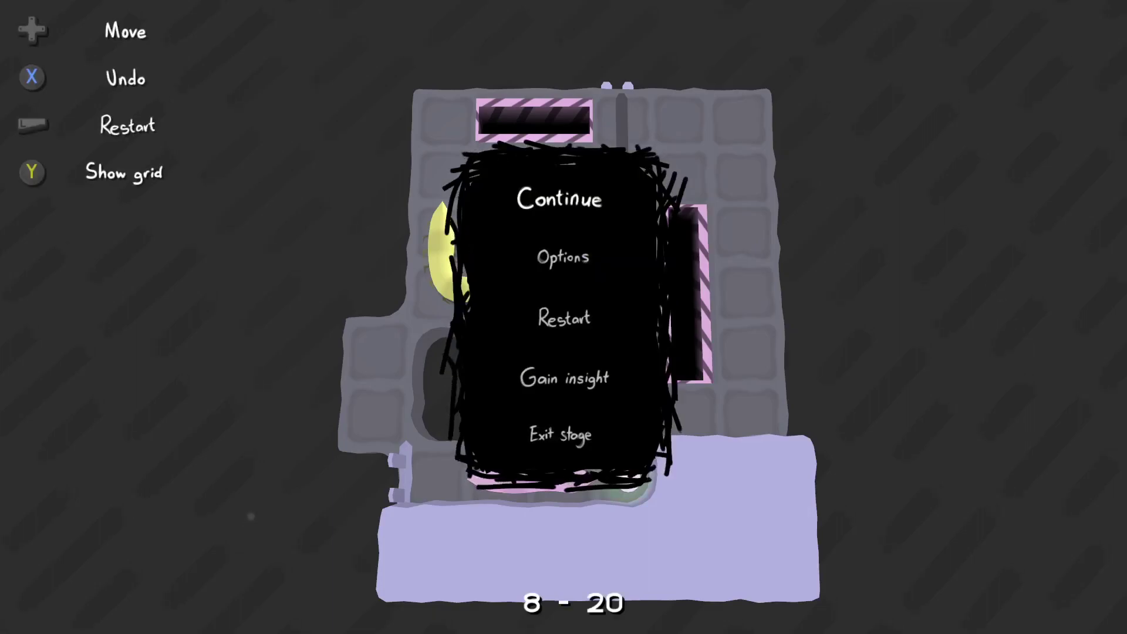
key(Return)
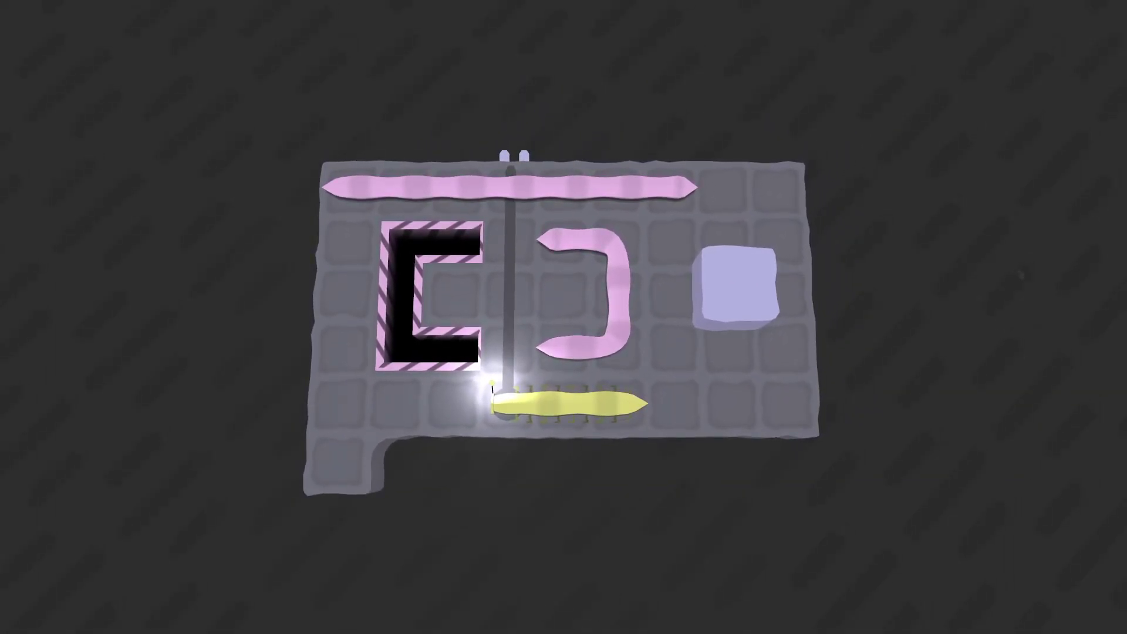
Push the pink hook toward the lavender block, then undo back to the starting row
key(Right)
key(Up)
key(Down)
key(Left)
key(Up)
key(Right)
key(Right)
key(Up)
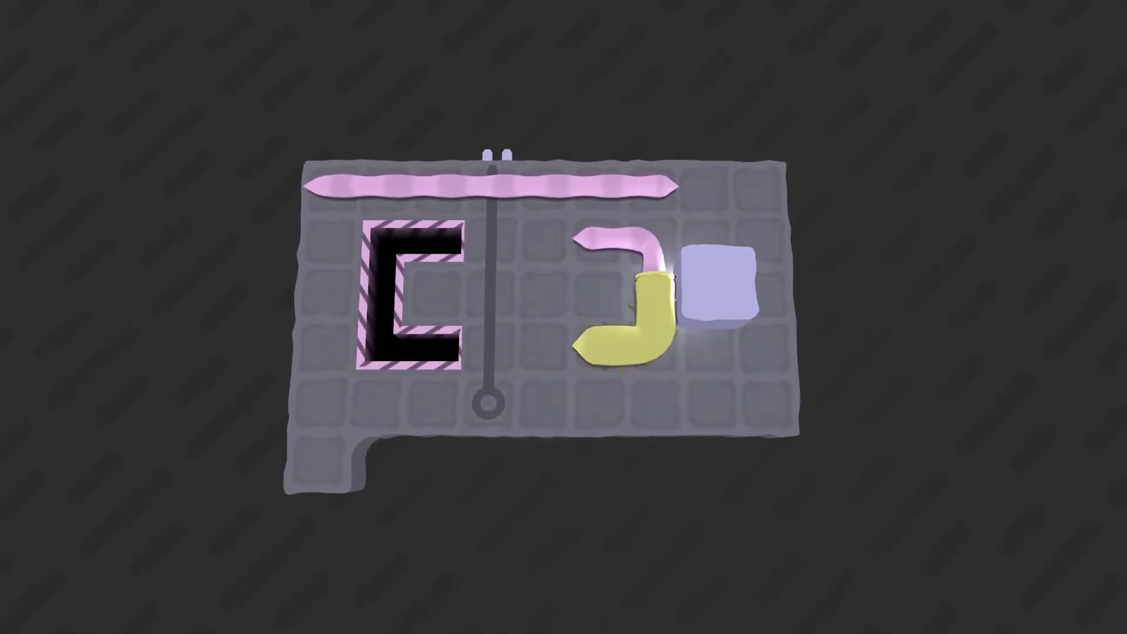
key(z)
key(z)
key(z)
key(z)
key(z)
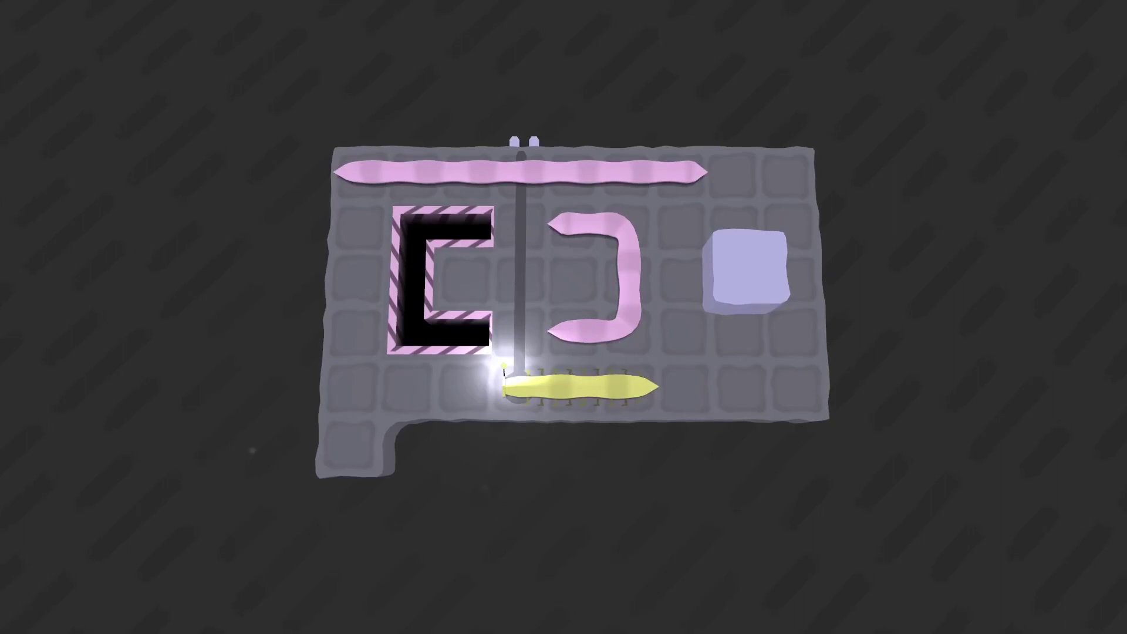
Bring the worm to the top row and push the long pink bar left and one row lower
key(Right)
key(Up)
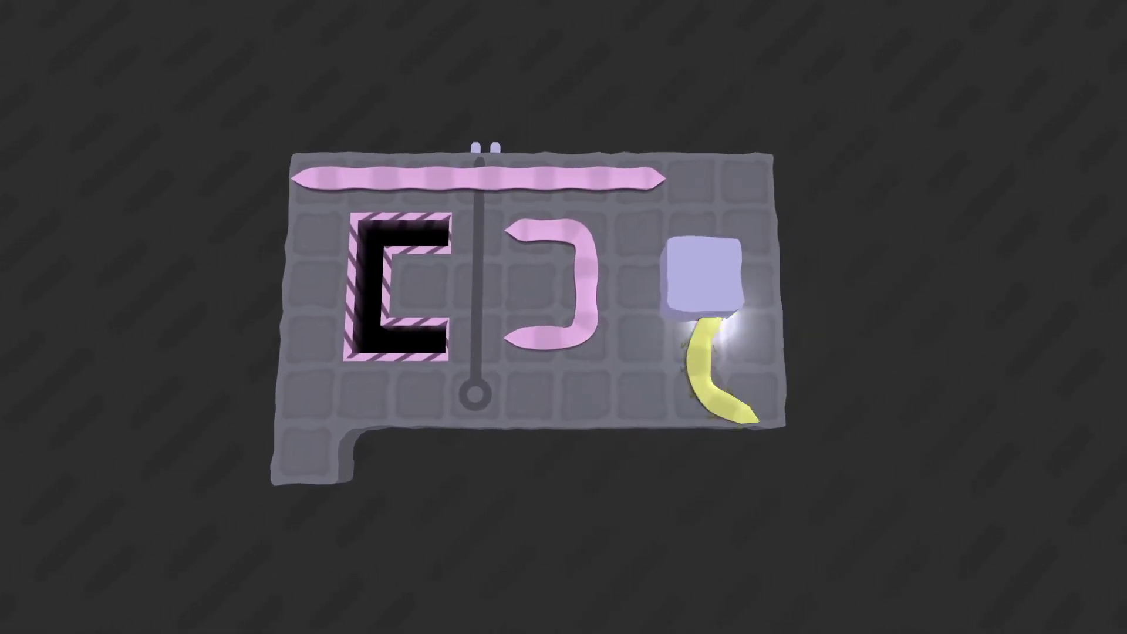
key(Up)
key(Left)
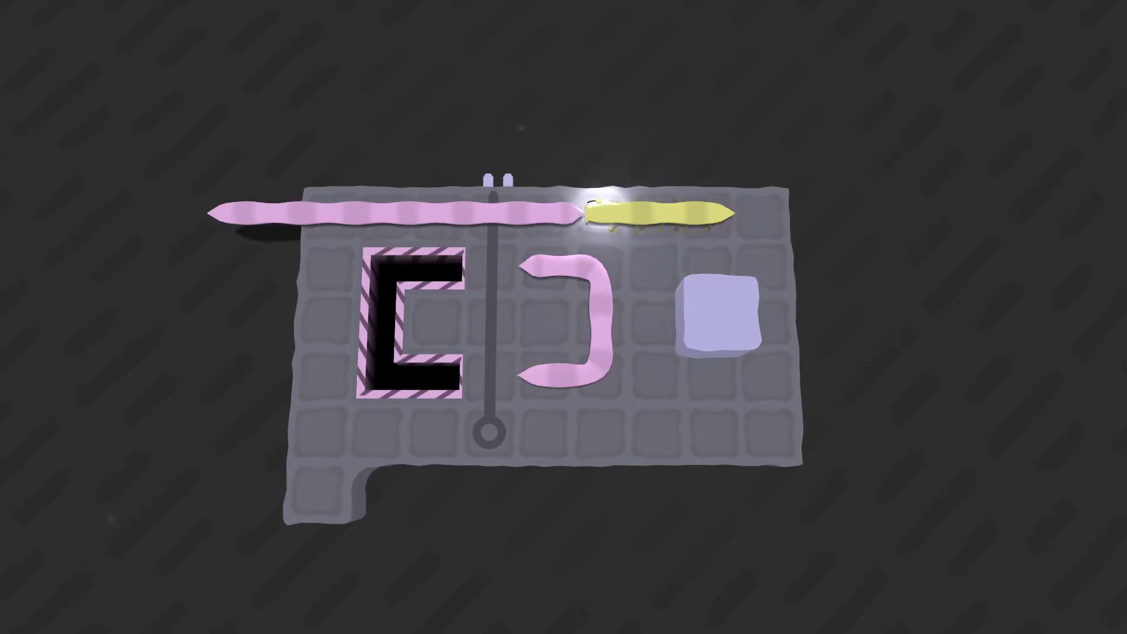
key(Left)
key(Down)
key(Down)
key(Up)
key(Right)
Nudge the pink bracket one cell right and shove the pink bar through the E off the board
key(Right)
key(Left)
key(Down)
key(Right)
key(Down)
key(Left)
key(Left)
key(Left)
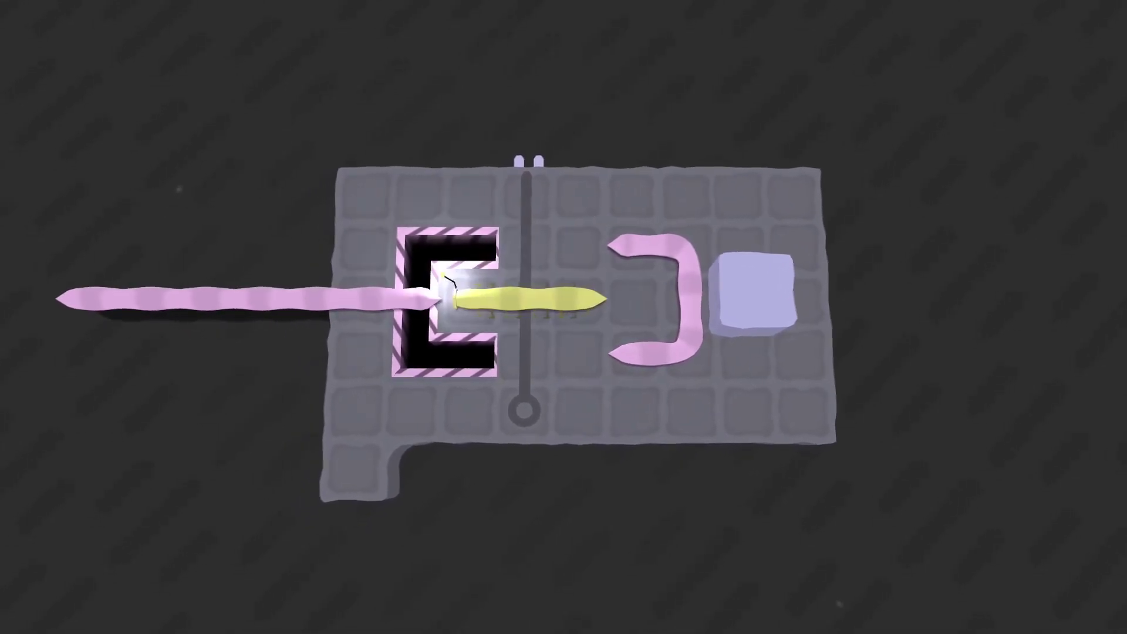
key(Left)
key(Right)
key(Right)
key(Right)
key(Up)
key(Up)
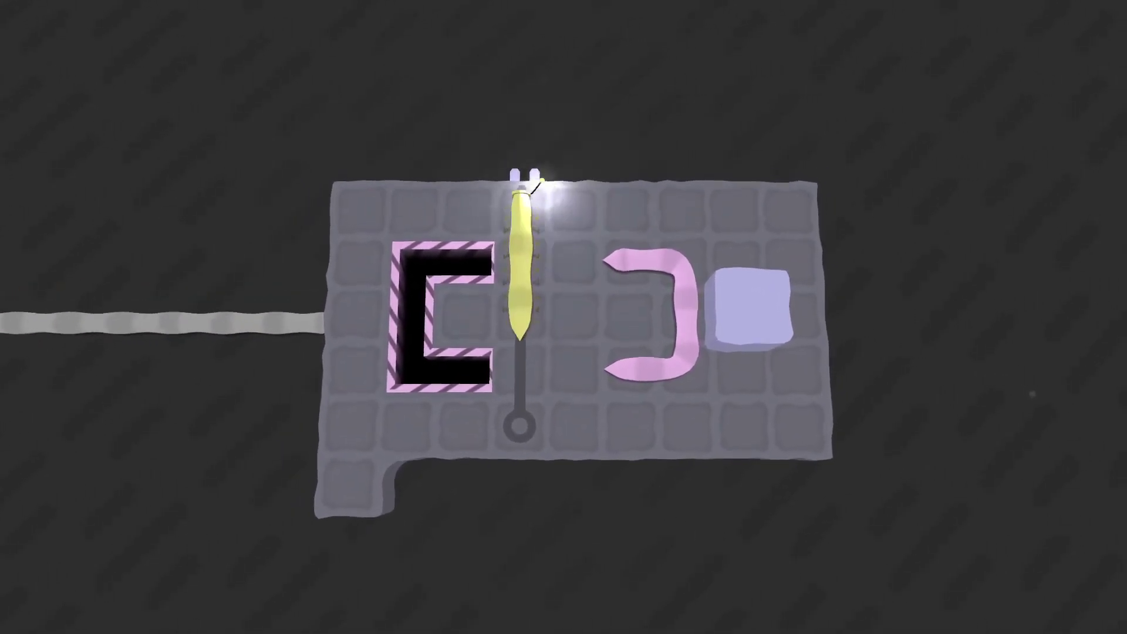
key(Right)
key(Right)
key(Right)
key(Right)
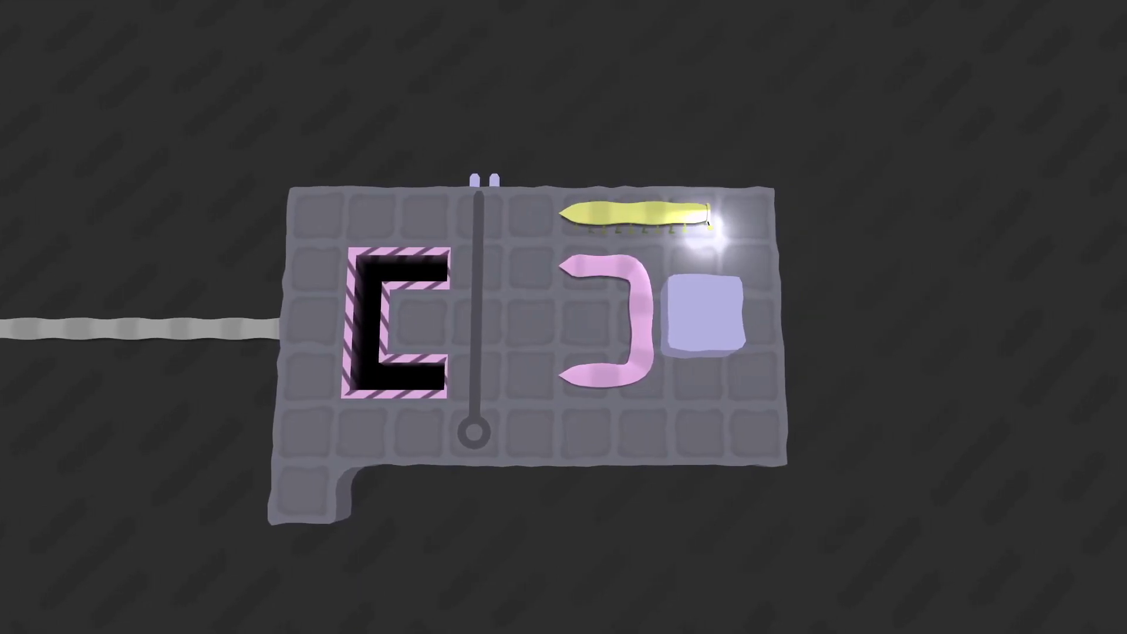
Push the pink bracket off the board's left edge, then restart the level
key(Down)
key(Left)
key(Left)
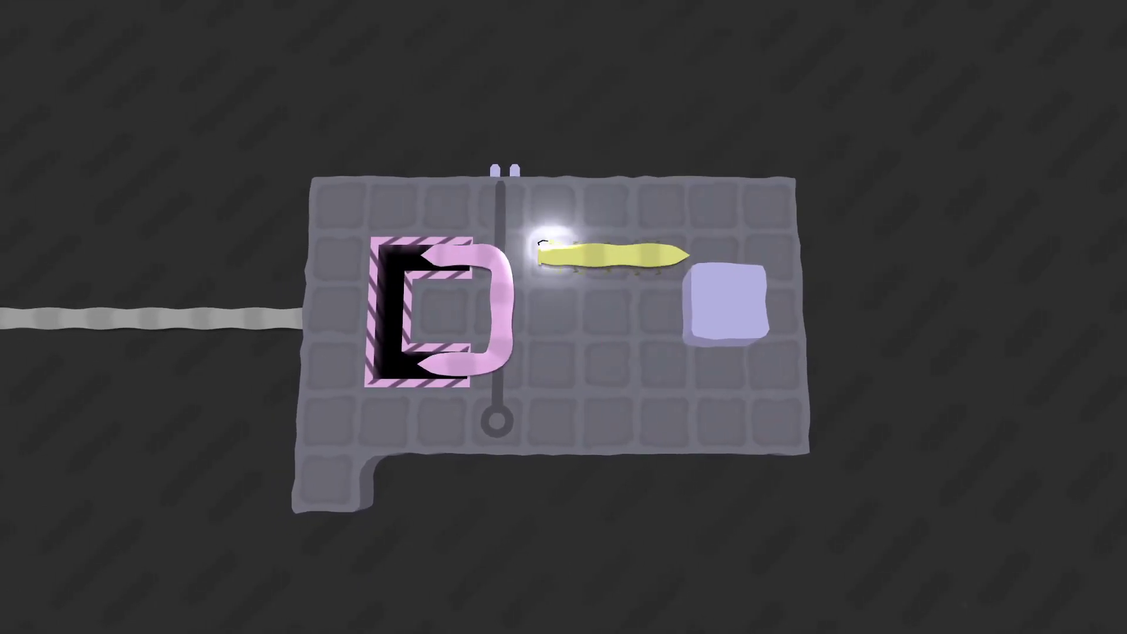
key(Left)
key(Left)
key(Left)
key(Left)
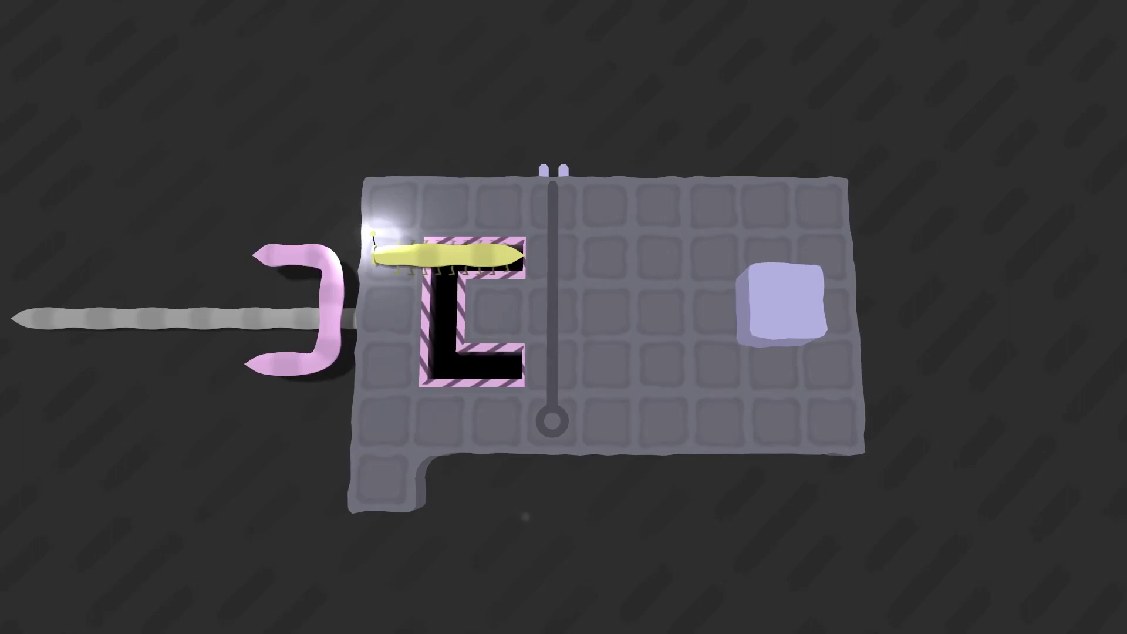
key(r)
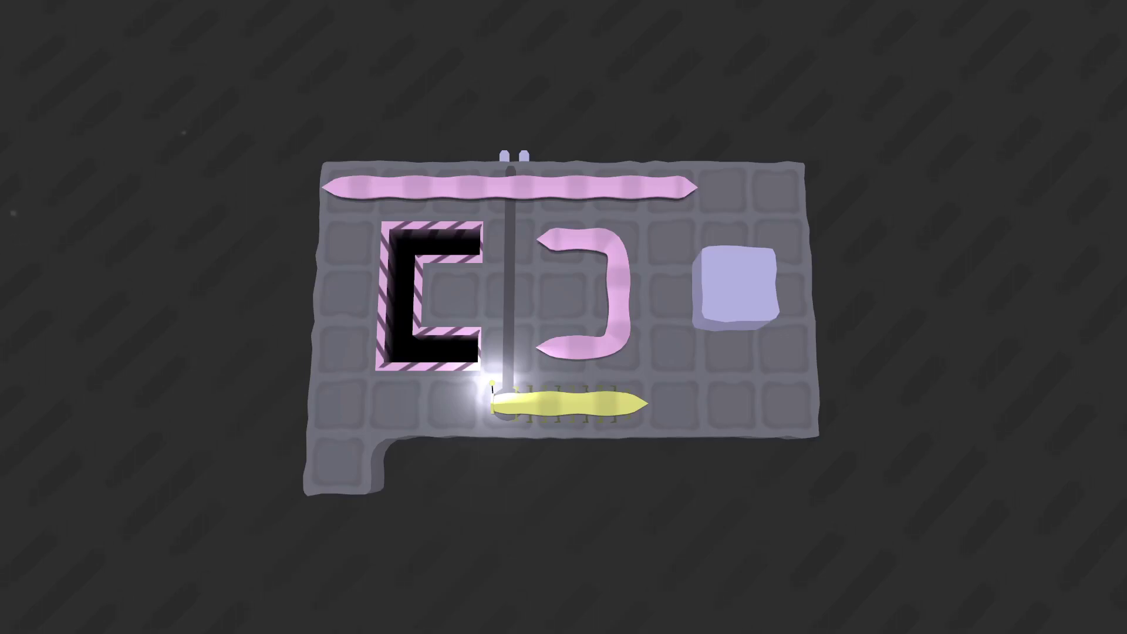
Push the pink bracket one cell right, undoing and pushing it again from below
key(Up)
key(Right)
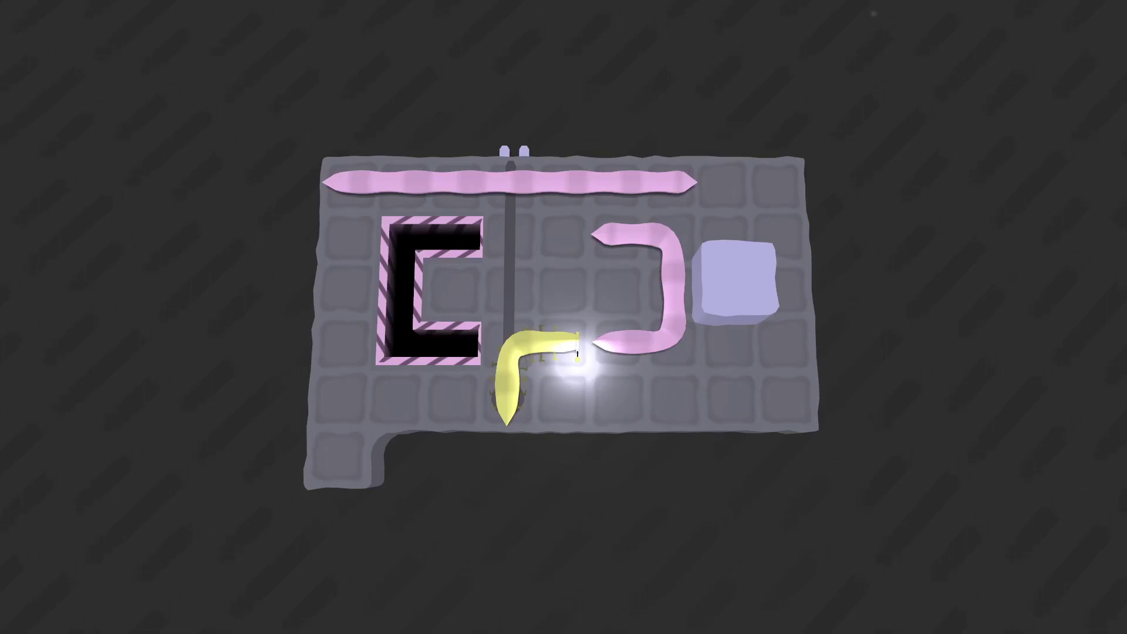
key(Right)
key(Right)
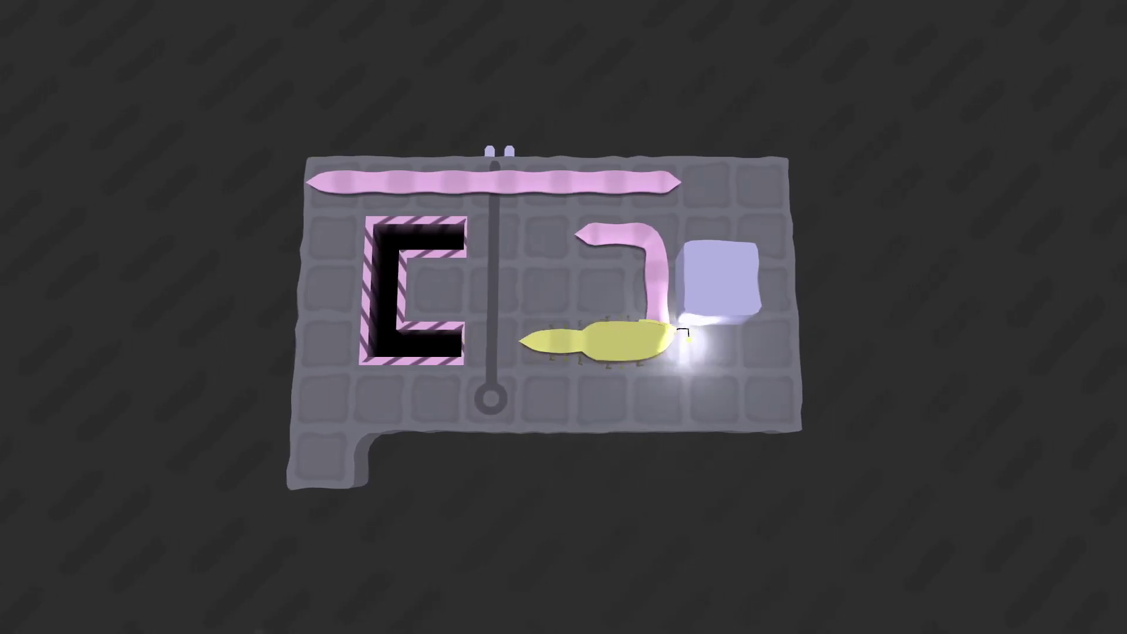
key(Up)
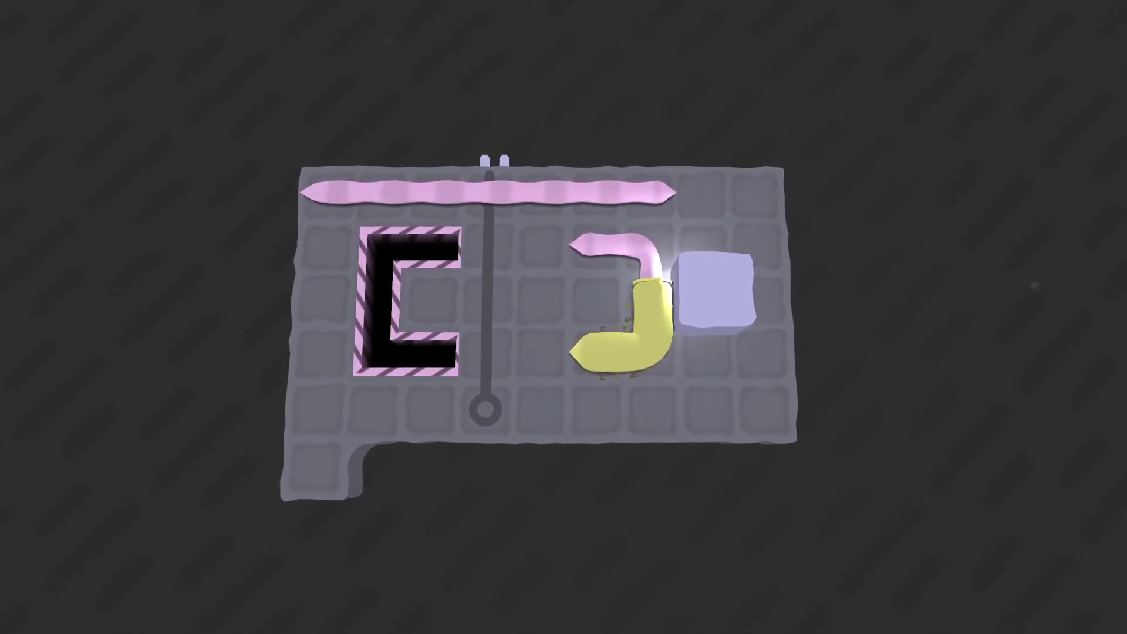
key(z)
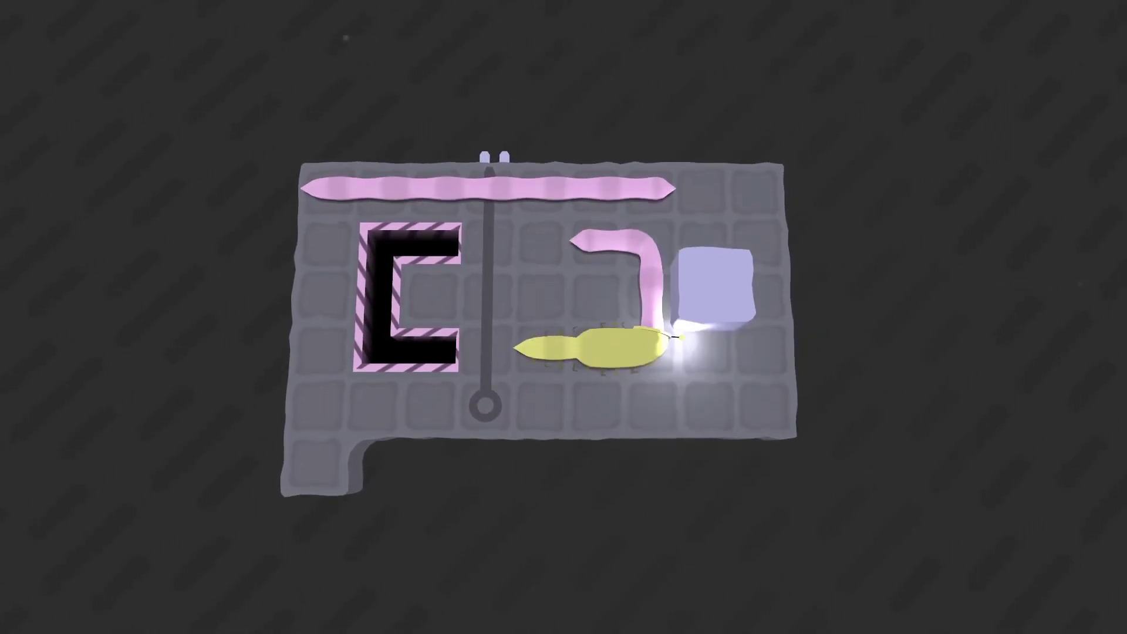
key(z)
key(z)
key(Up)
key(Right)
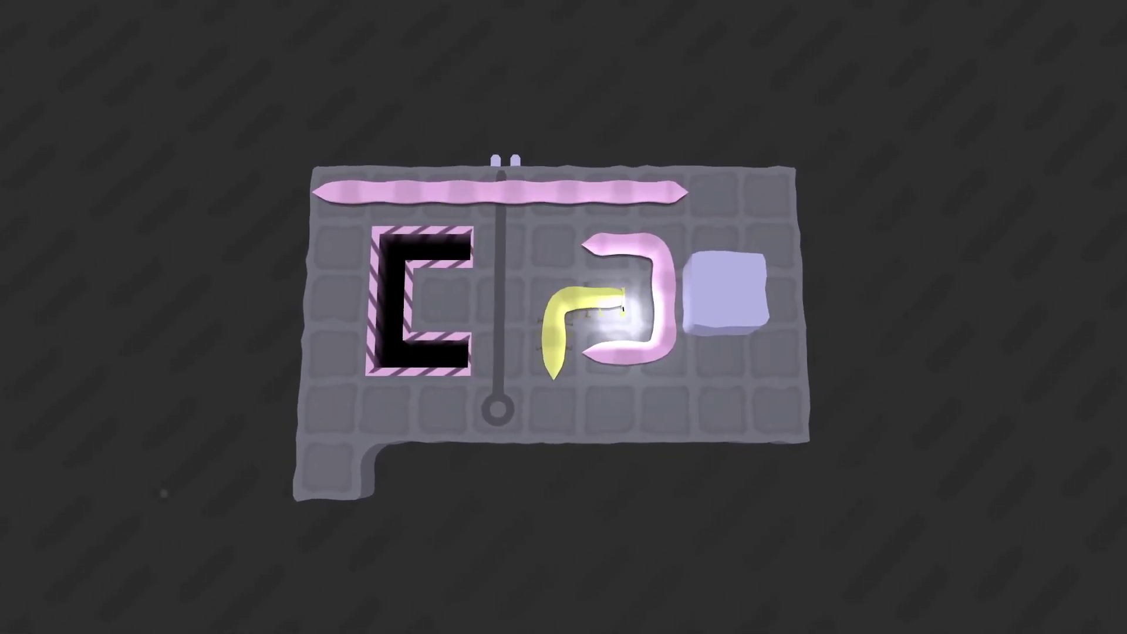
key(z)
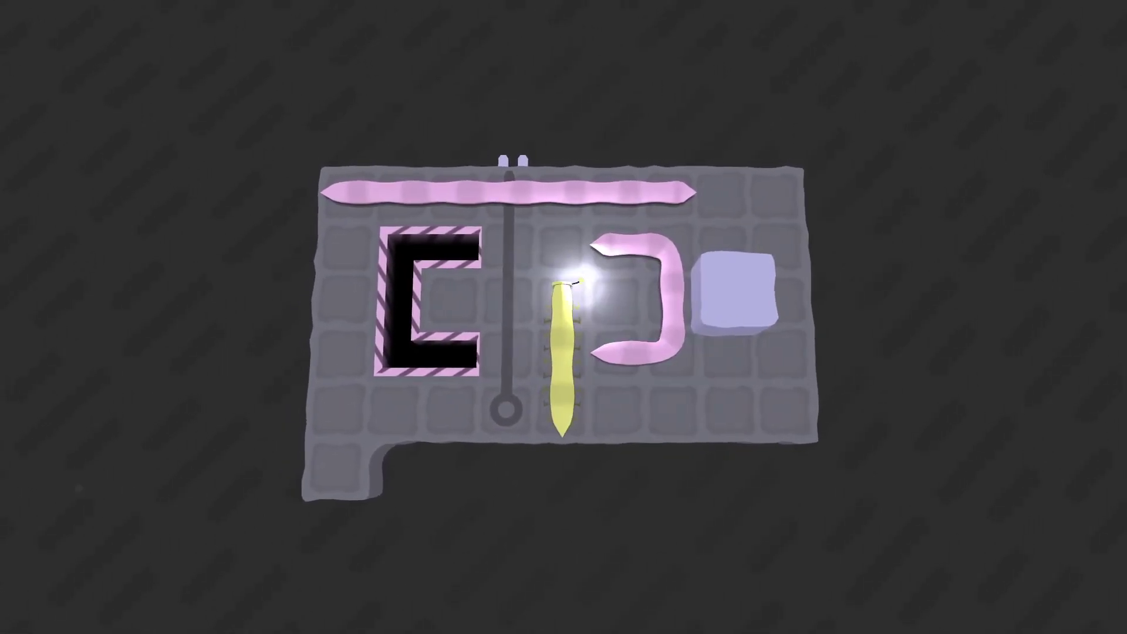
Circle the worm along the bottom and up the right side to push the long bar down
key(Down)
key(Right)
key(Right)
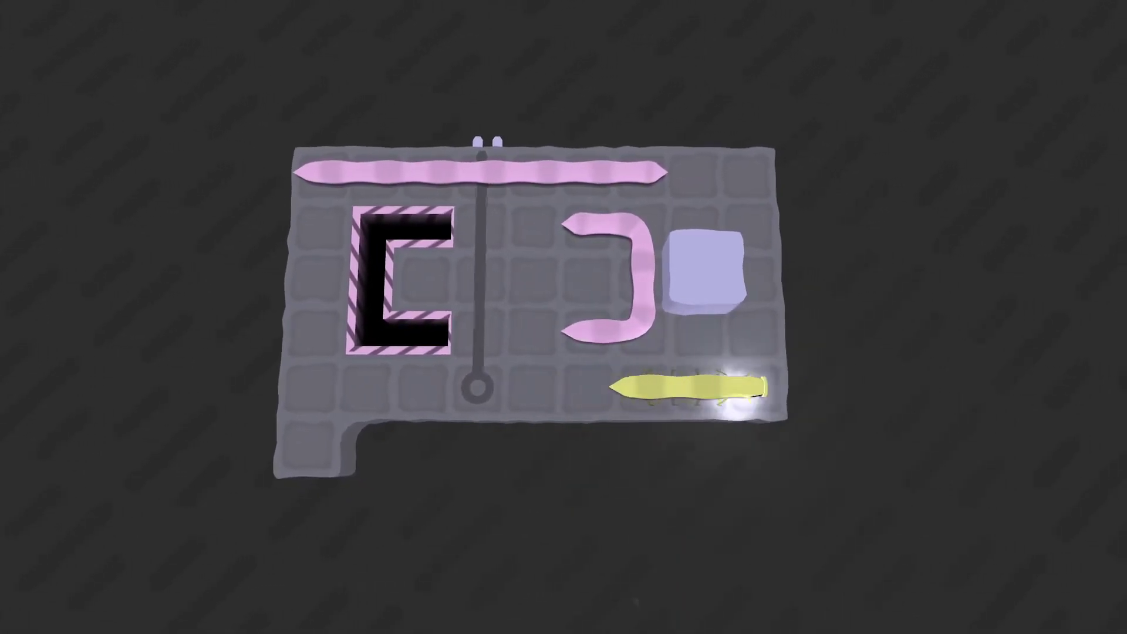
key(Up)
key(Up)
key(Up)
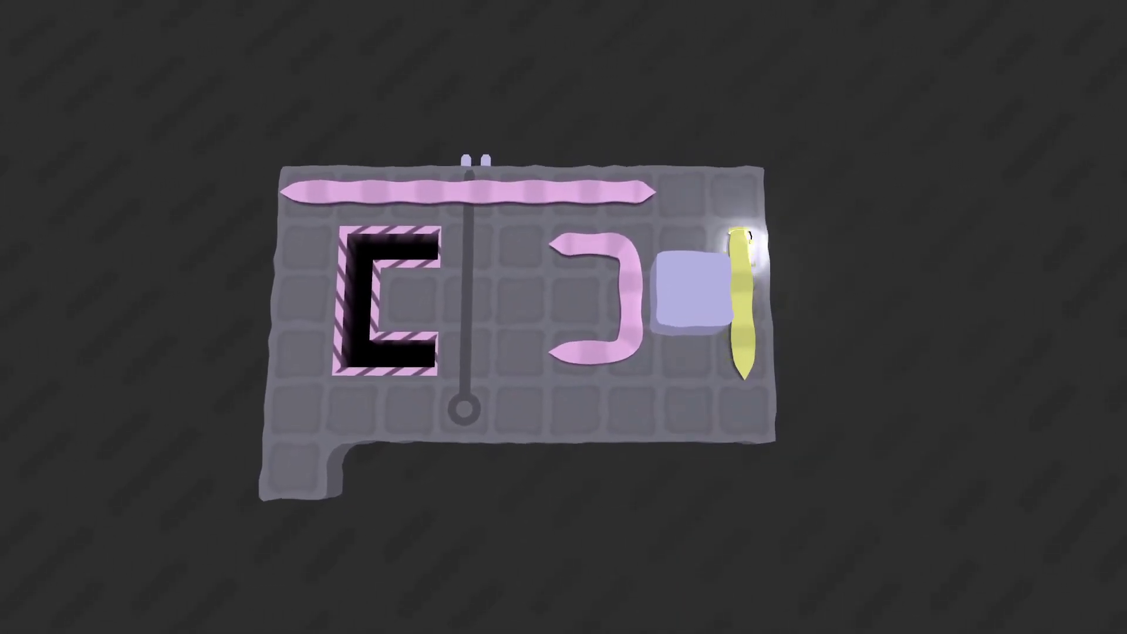
key(Up)
key(Up)
key(Left)
key(Left)
key(Down)
key(Right)
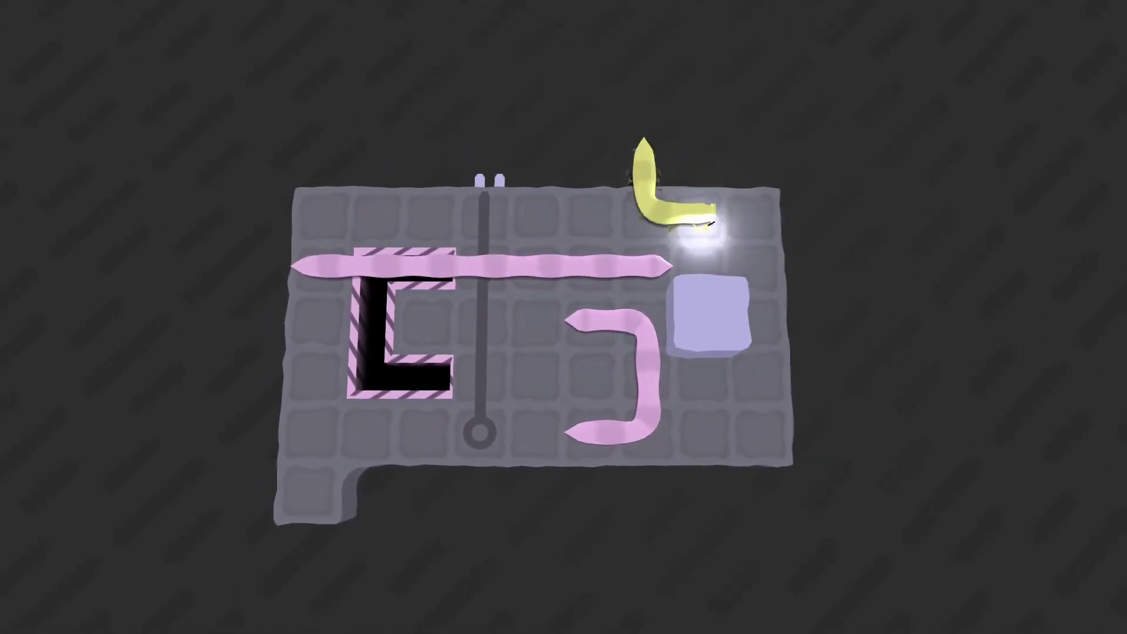
key(Right)
Loop the worm back around the board toward the top-left edge
key(Down)
key(Down)
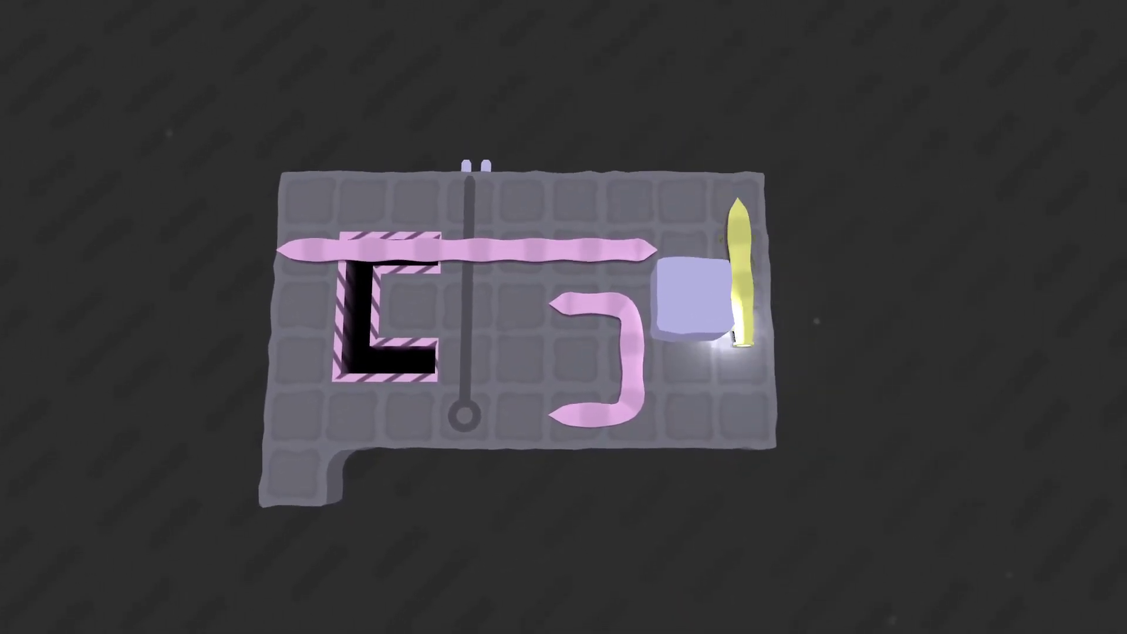
key(z)
key(z)
key(Left)
key(Left)
key(Left)
key(Left)
key(Left)
key(Left)
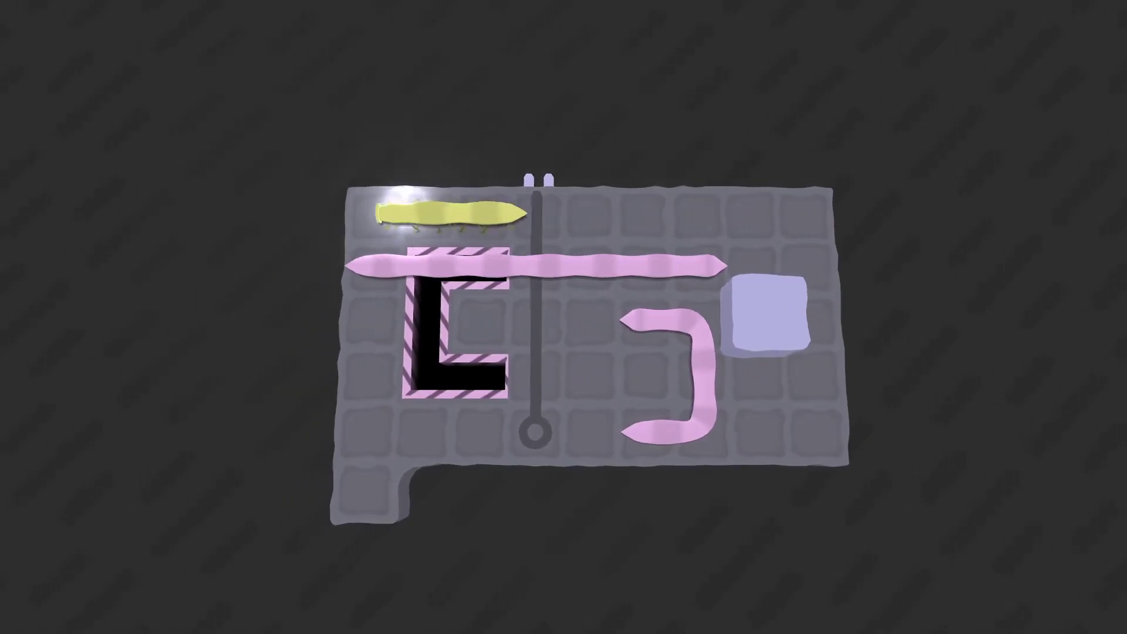
key(Left)
key(Down)
key(Down)
key(Down)
key(Down)
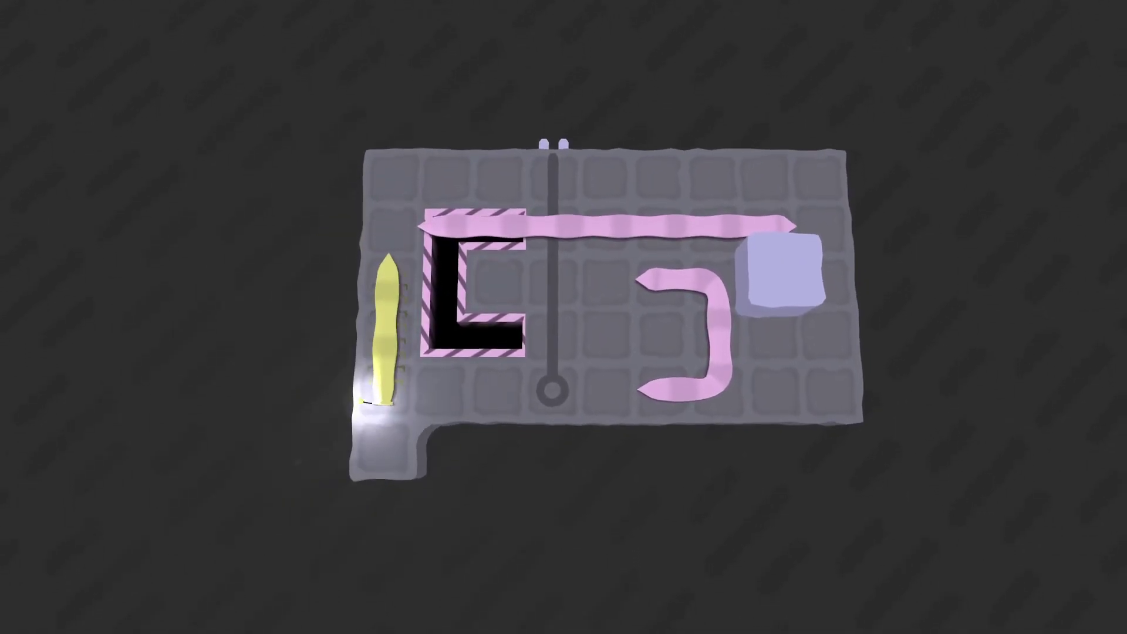
key(Right)
key(Right)
key(Right)
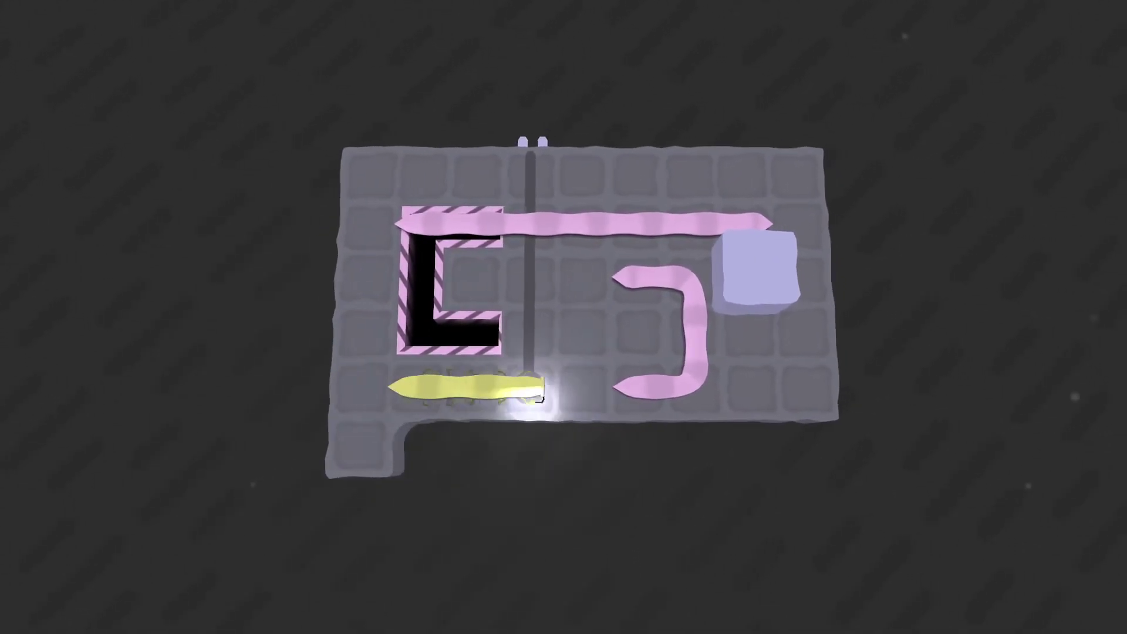
key(Right)
key(Right)
key(Right)
key(Up)
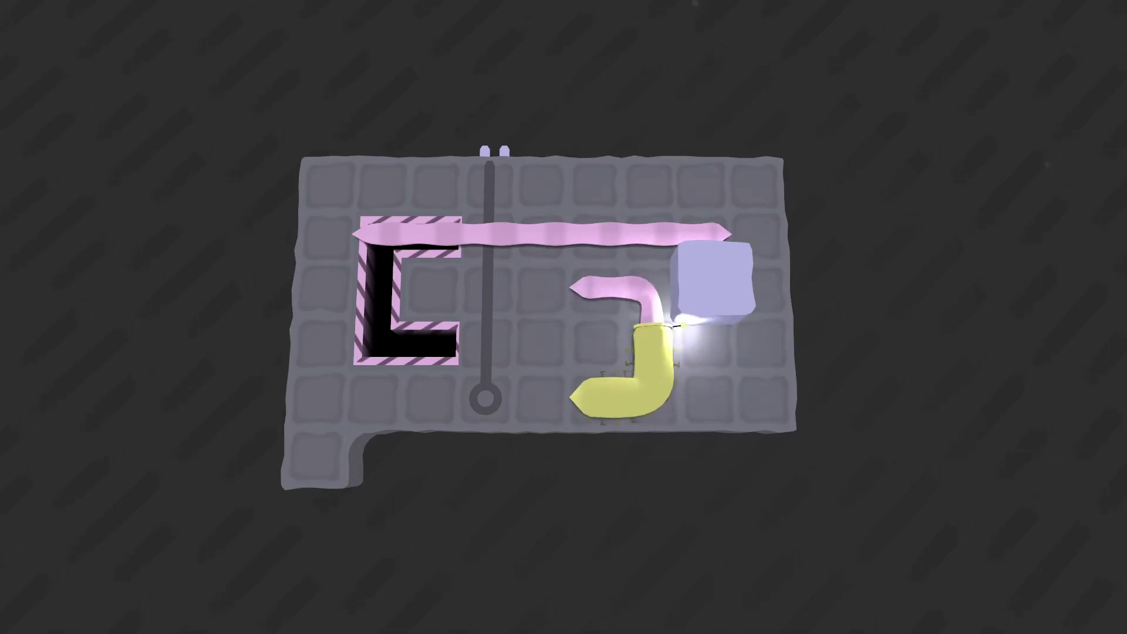
key(Left)
key(Left)
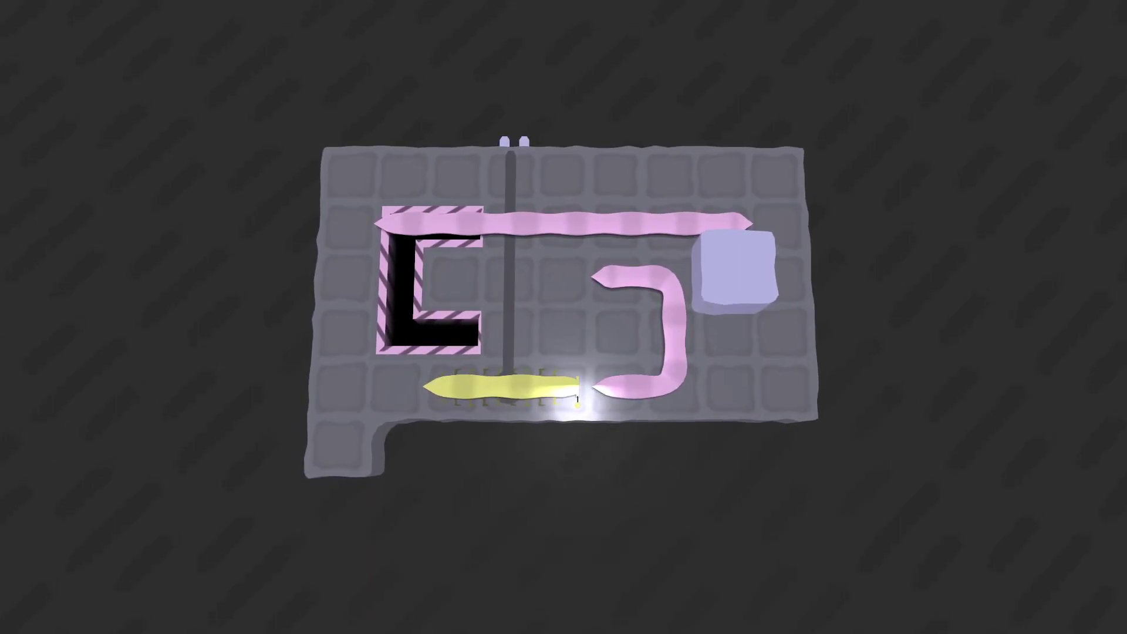
key(Right)
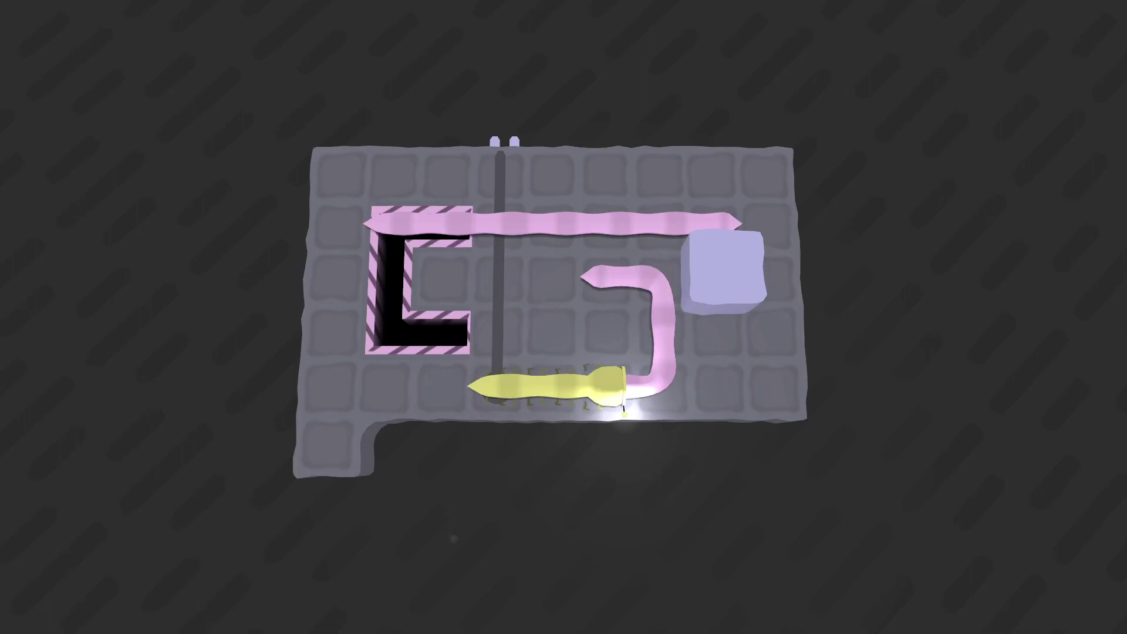
key(Left)
key(Left)
Circle the worm over the top and along the bottom to push the pink worm off the edge
key(Up)
key(Up)
key(Up)
key(Up)
key(Right)
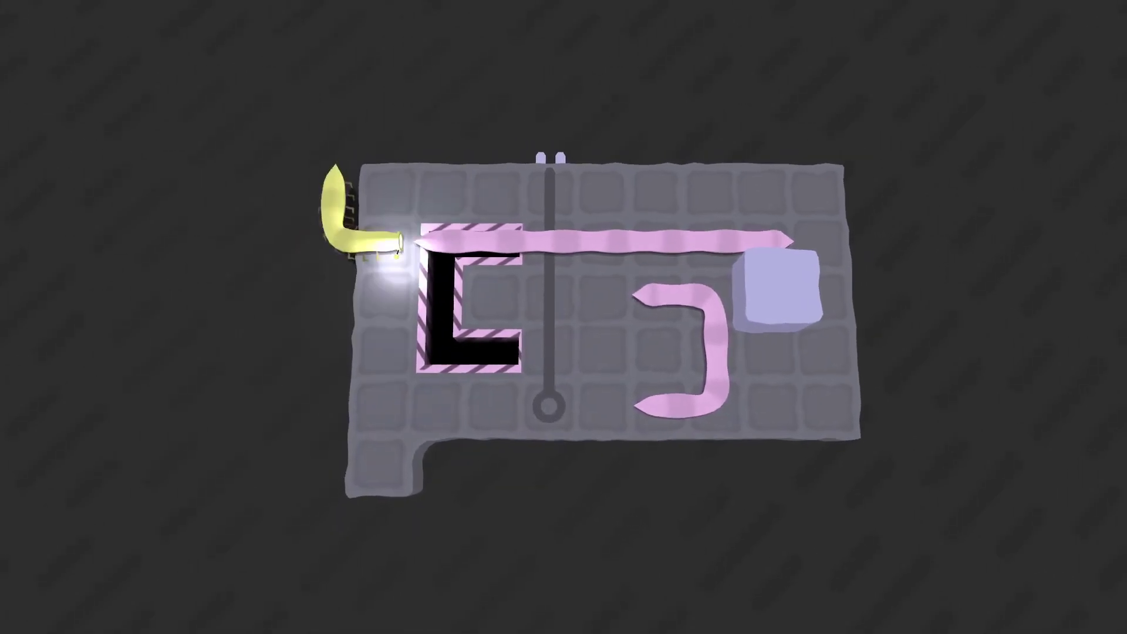
key(Right)
key(Right)
key(Right)
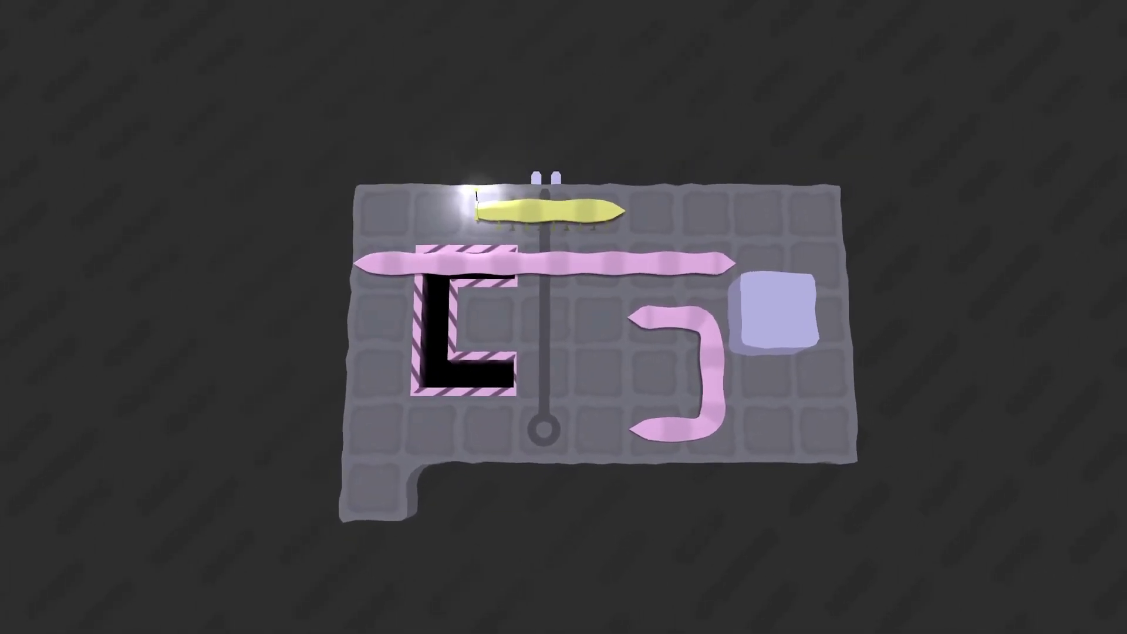
key(Down)
key(Up)
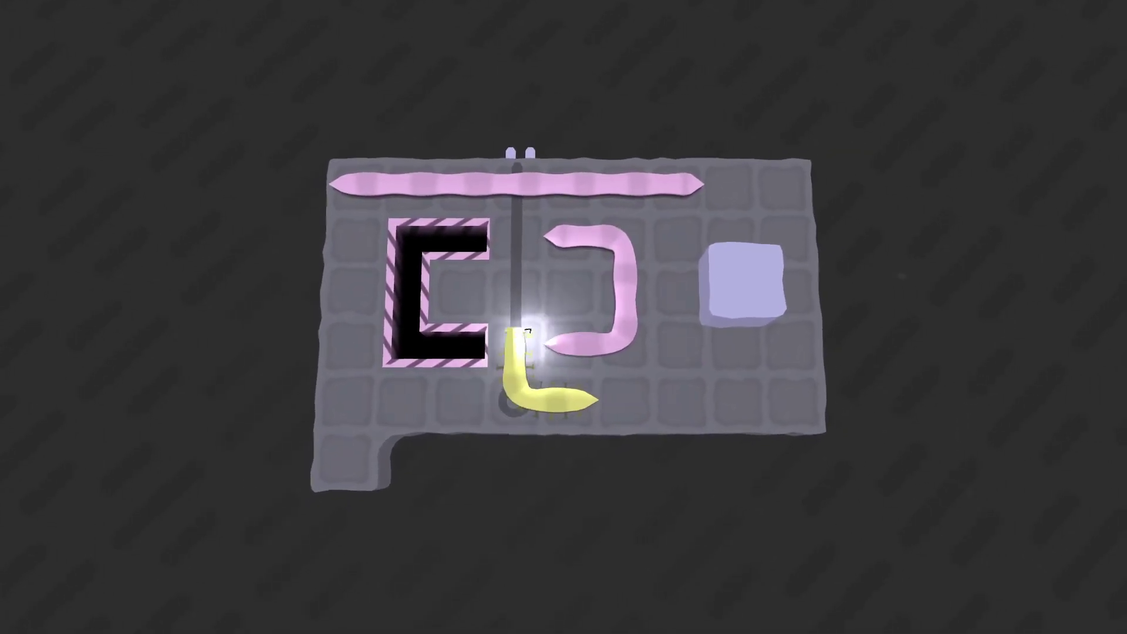
key(Right)
key(Right)
key(Right)
key(Right)
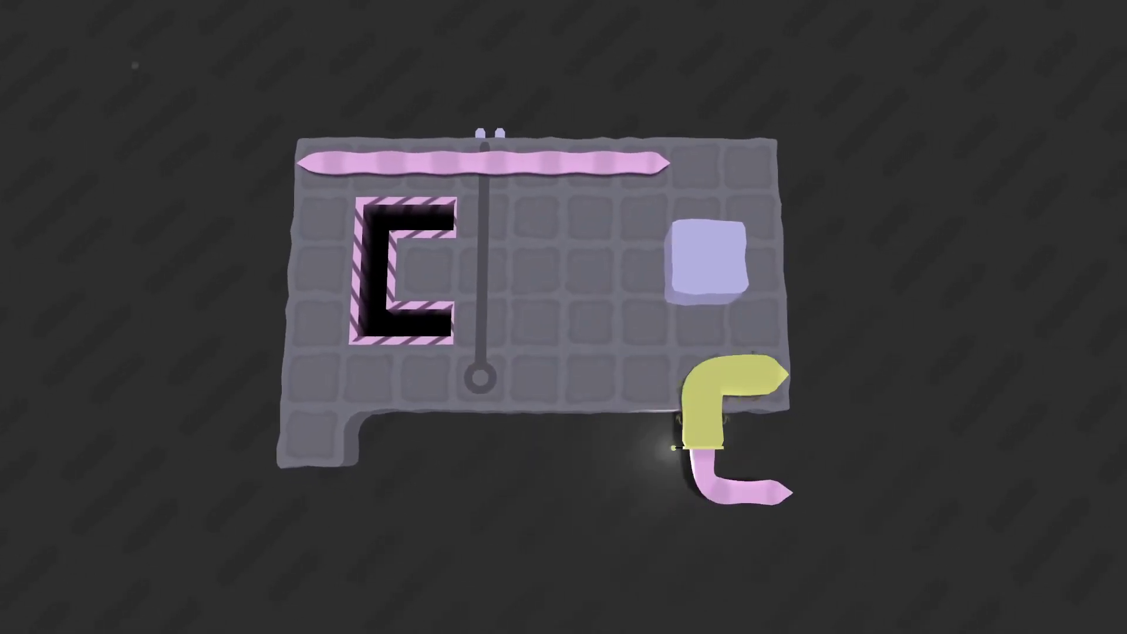
key(Right)
key(Right)
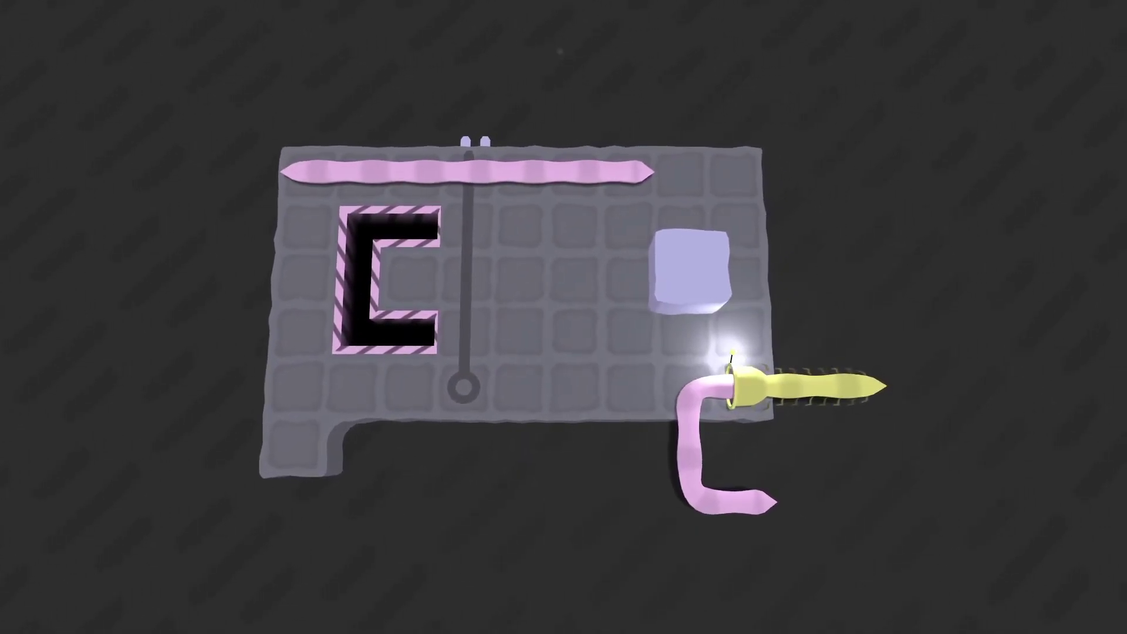
Undo three moves, push the long pink worm off the right edge, and crawl beneath the block
key(z)
key(z)
key(z)
key(z)
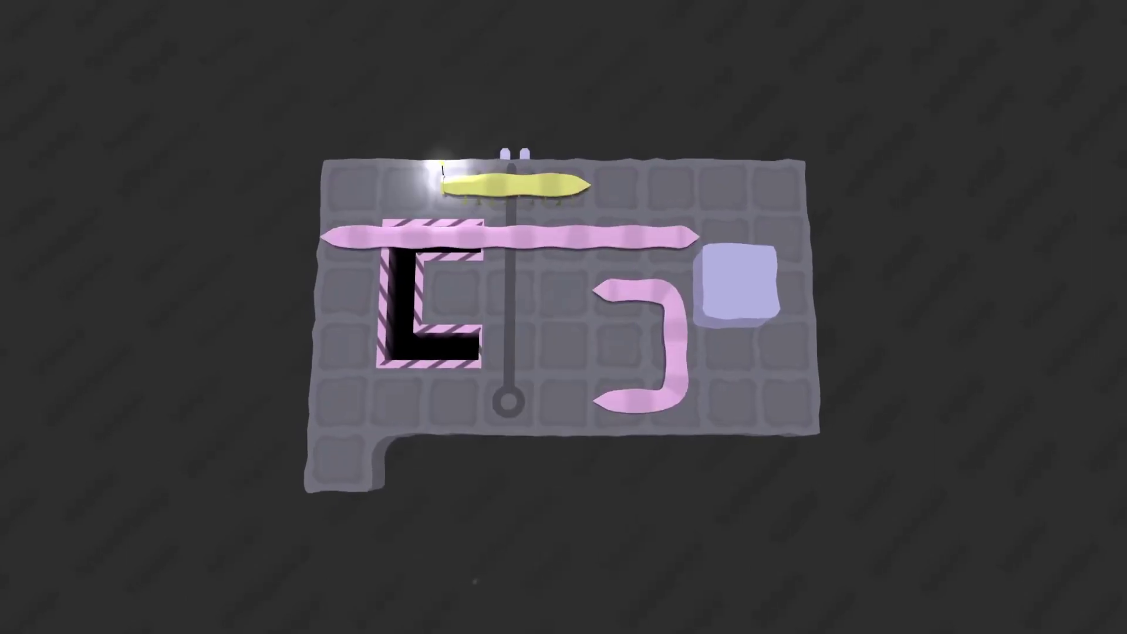
key(z)
key(z)
key(z)
key(z)
key(z)
key(z)
key(z)
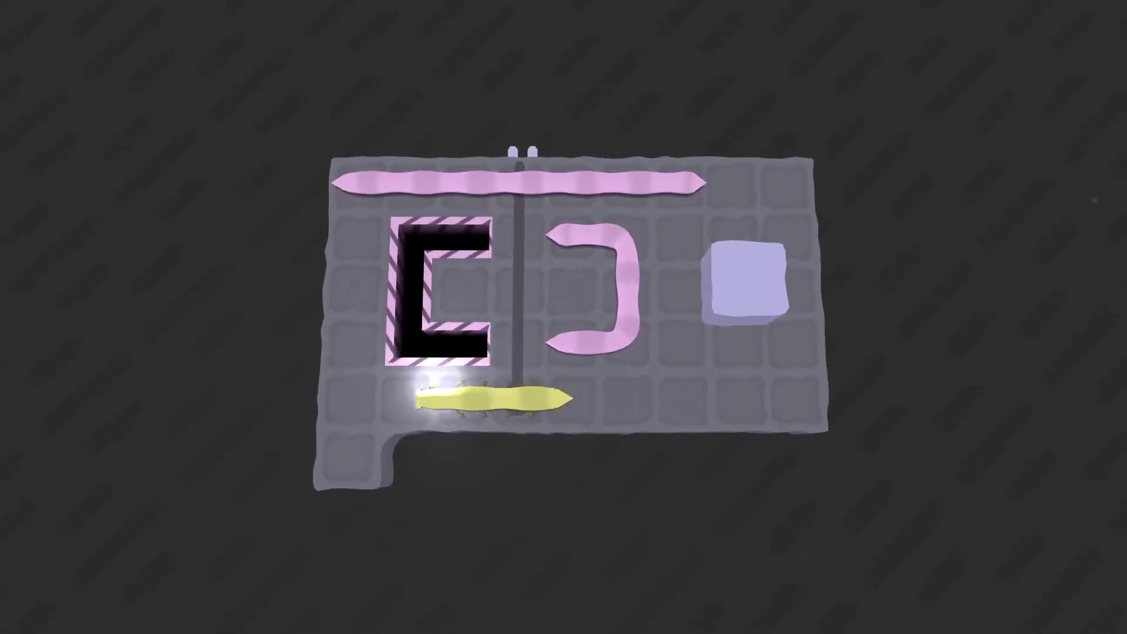
key(z)
key(z)
key(z)
key(z)
key(Right)
key(Right)
key(Right)
key(Right)
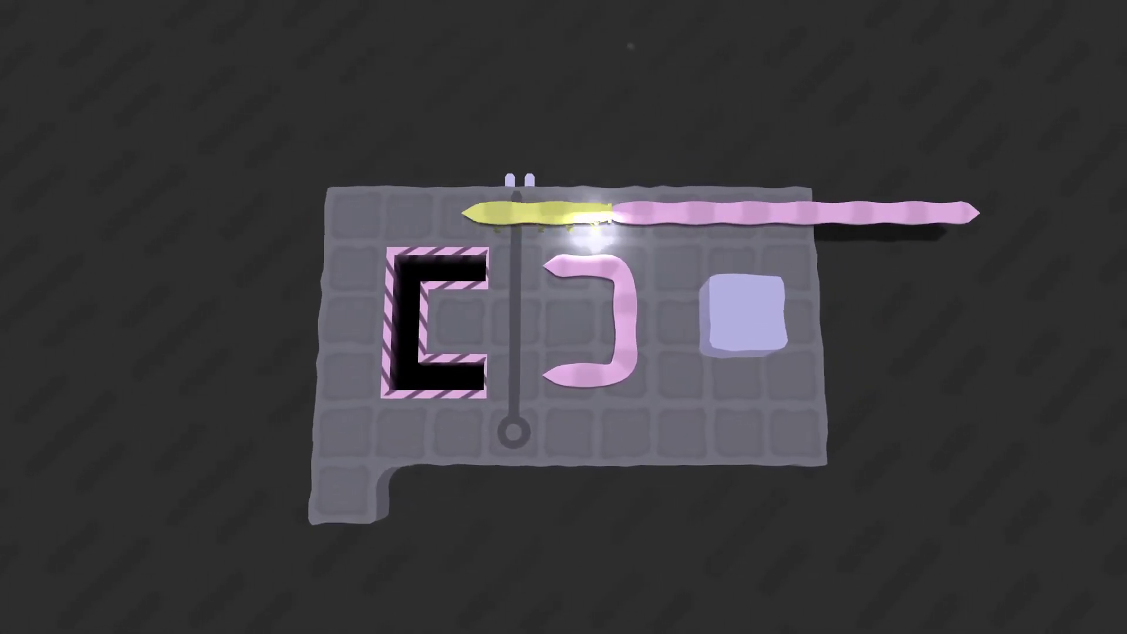
key(Right)
key(Right)
key(Right)
key(Right)
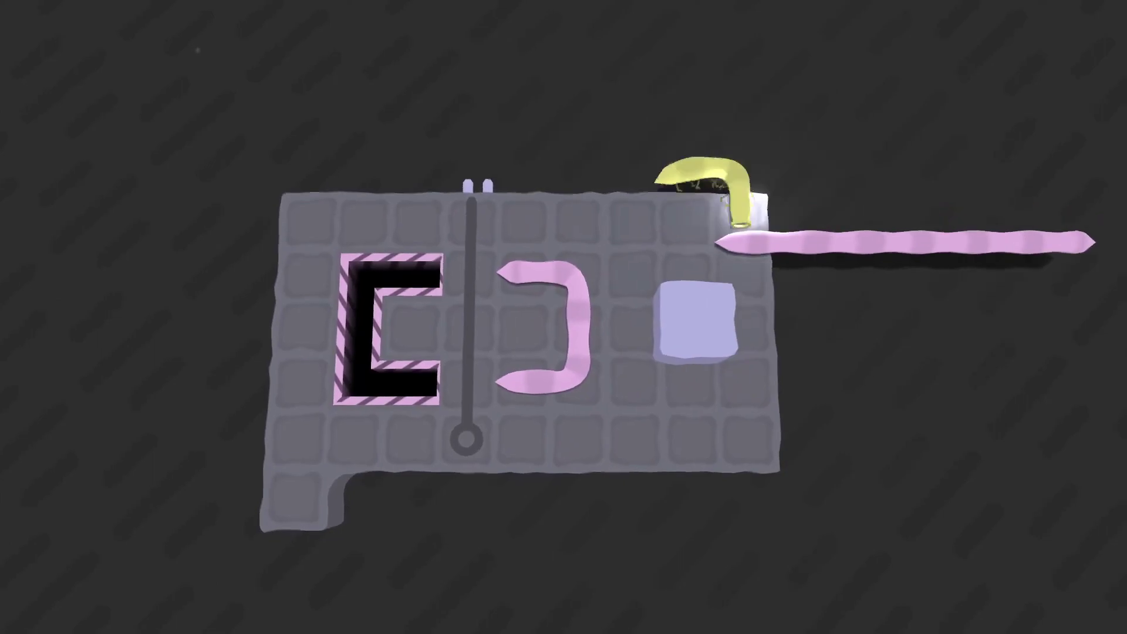
key(Down)
key(Down)
key(Down)
key(Left)
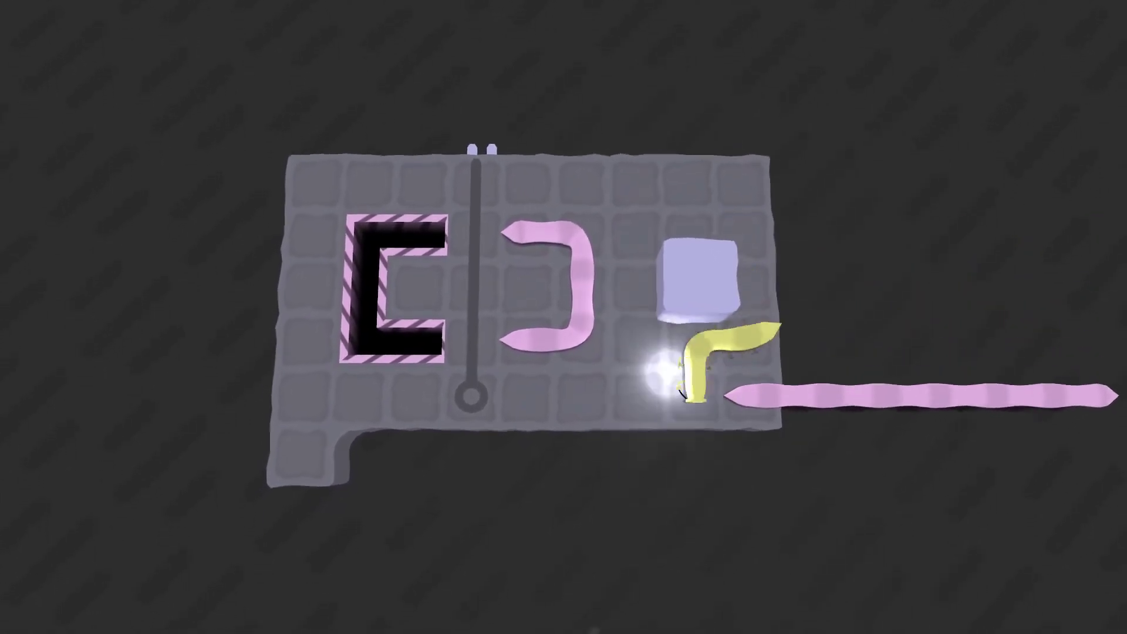
key(Up)
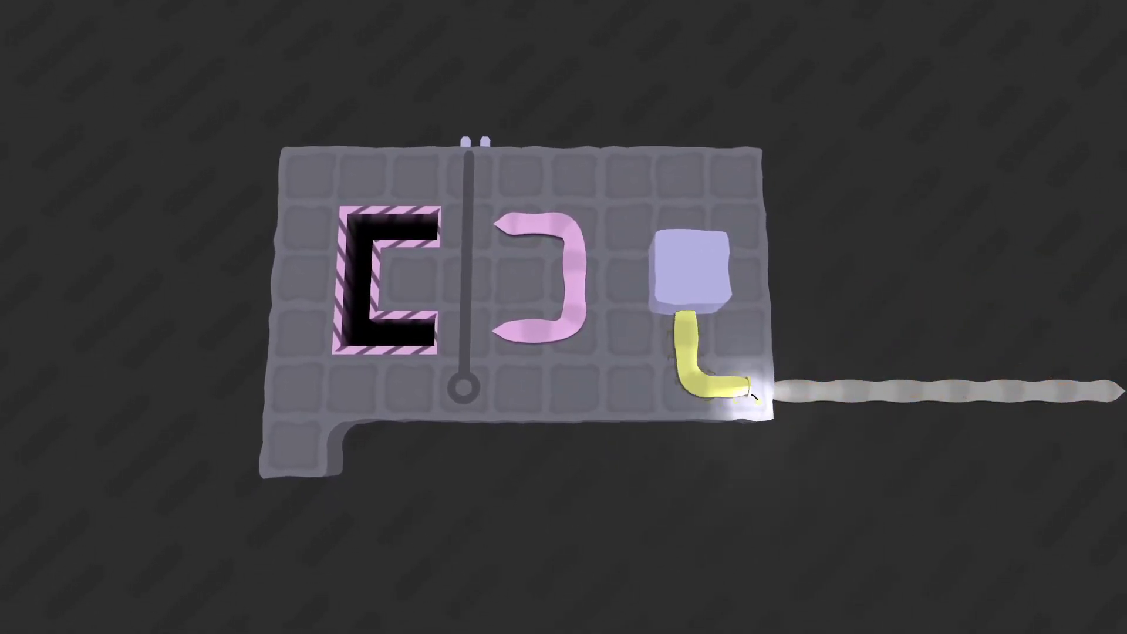
key(Up)
key(Up)
key(Up)
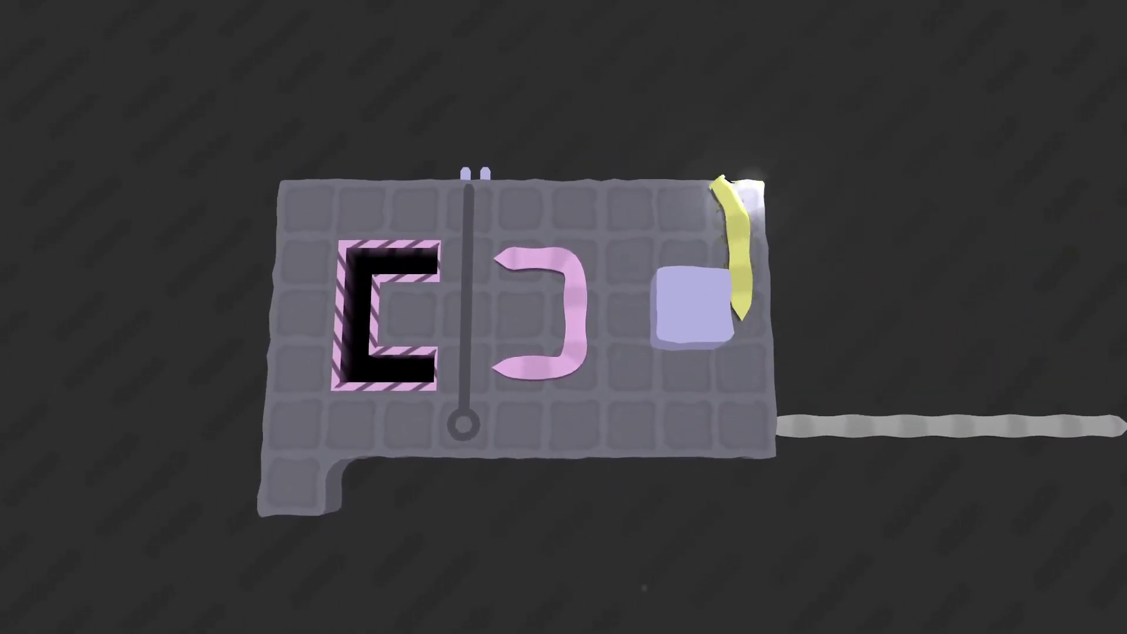
Crawl up the right side and push the pink worm off the bottom edge
key(Left)
key(Left)
key(Left)
key(Left)
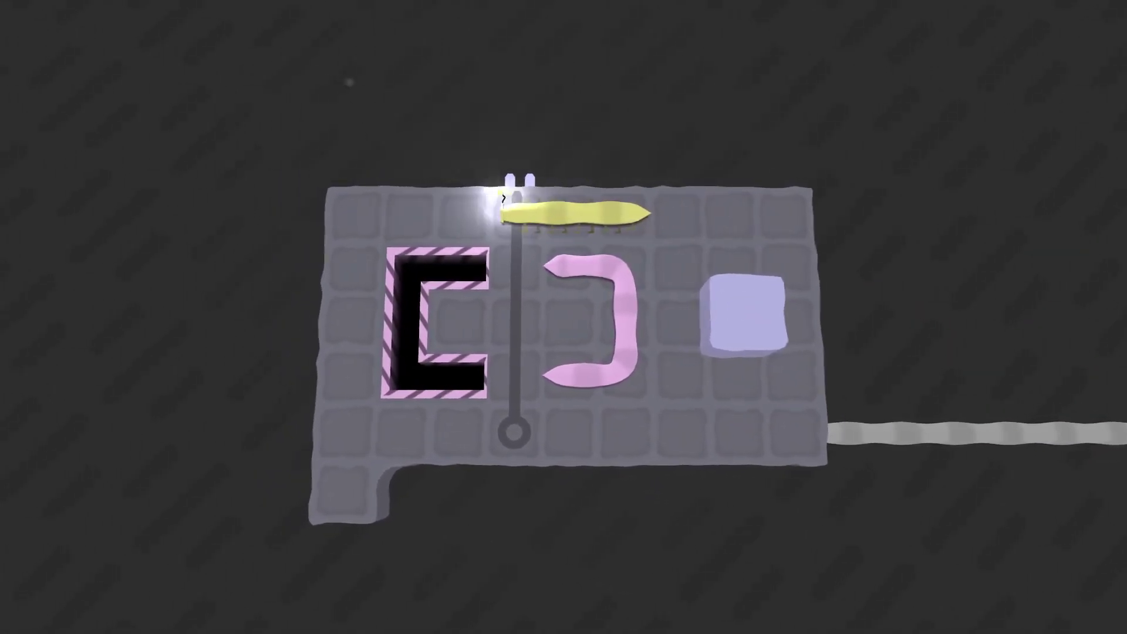
key(Down)
key(Down)
key(Down)
key(Right)
key(Right)
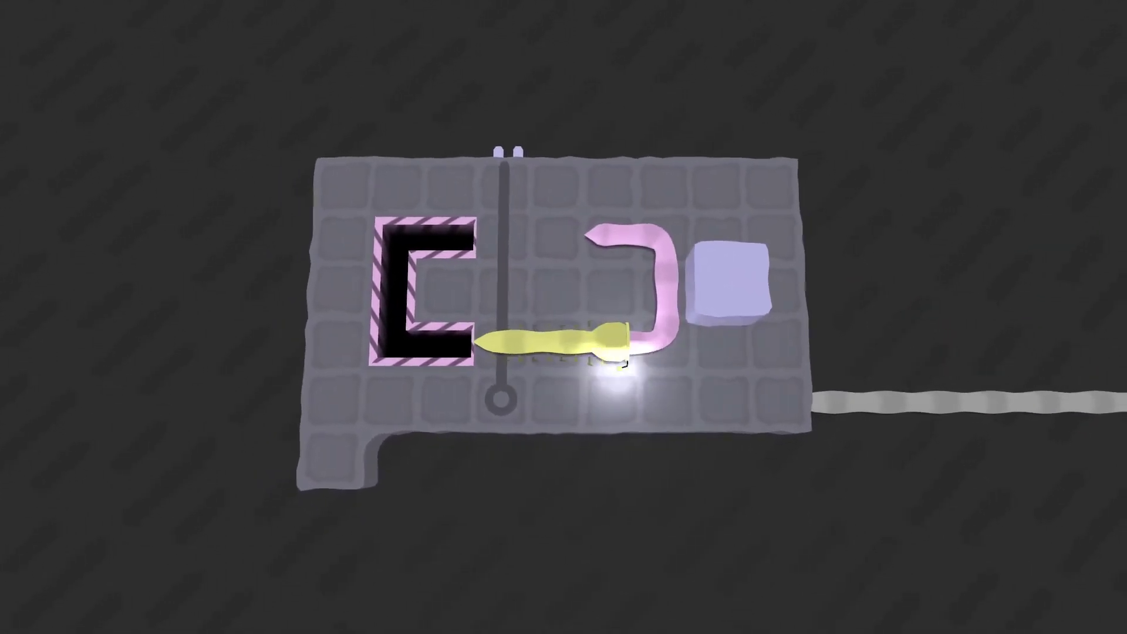
key(Right)
key(Down)
key(Up)
key(Right)
key(Right)
key(Right)
key(Left)
key(Left)
key(Left)
key(Left)
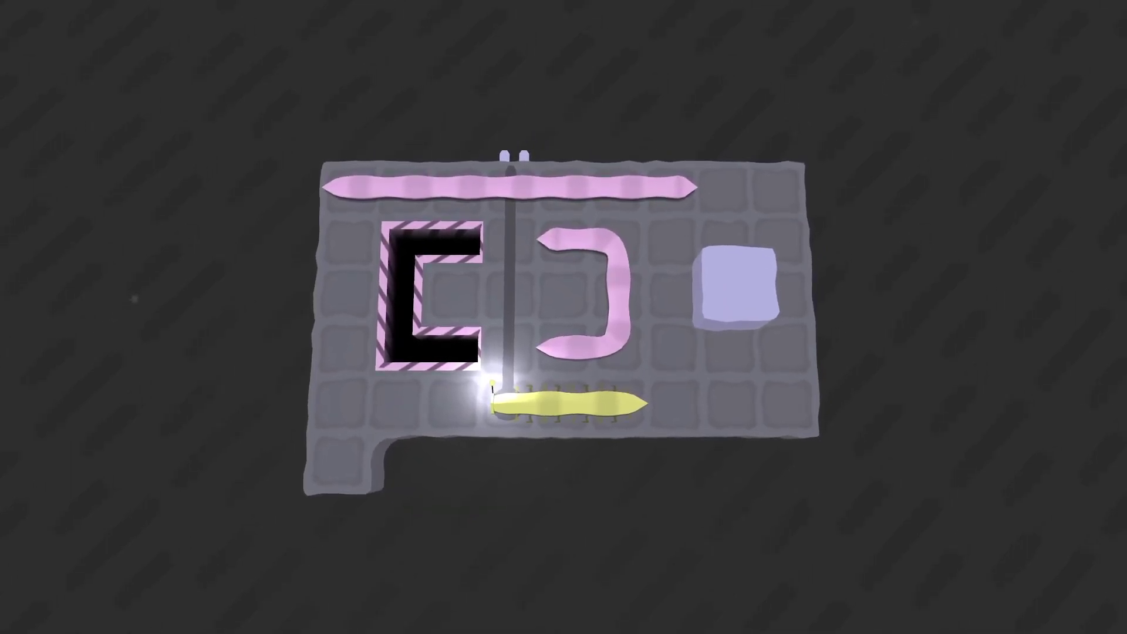
Push the pink bar off the right edge and crawl under the square block
key(Left)
key(Left)
key(Left)
key(Left)
key(Up)
key(Up)
key(Up)
key(Up)
key(Right)
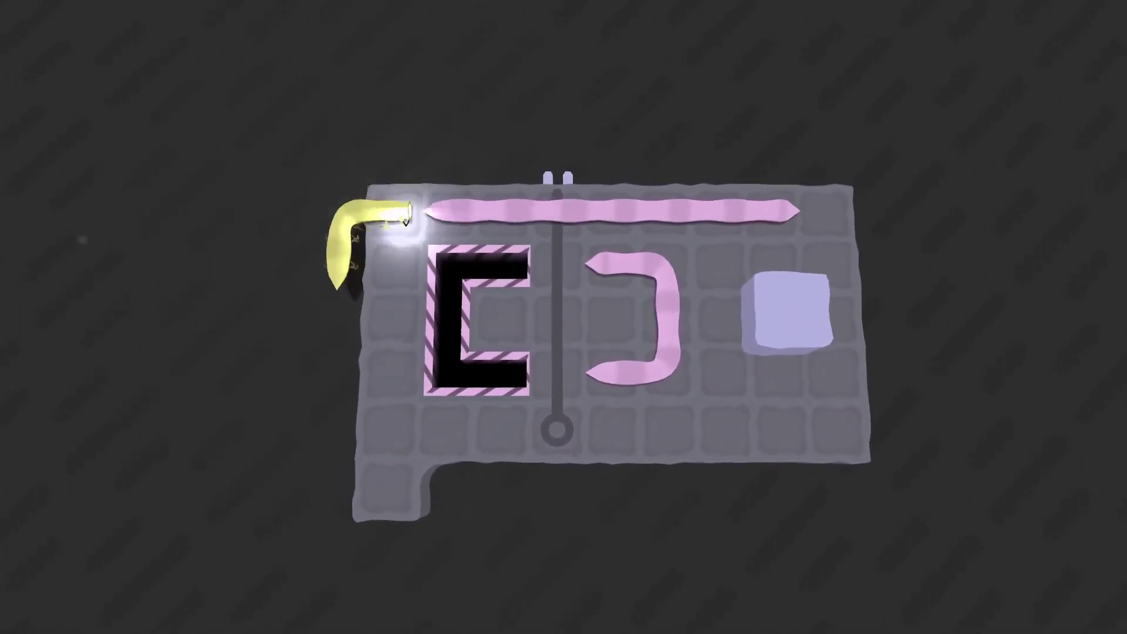
key(Right)
key(Right)
key(Right)
key(Right)
key(Right)
key(Right)
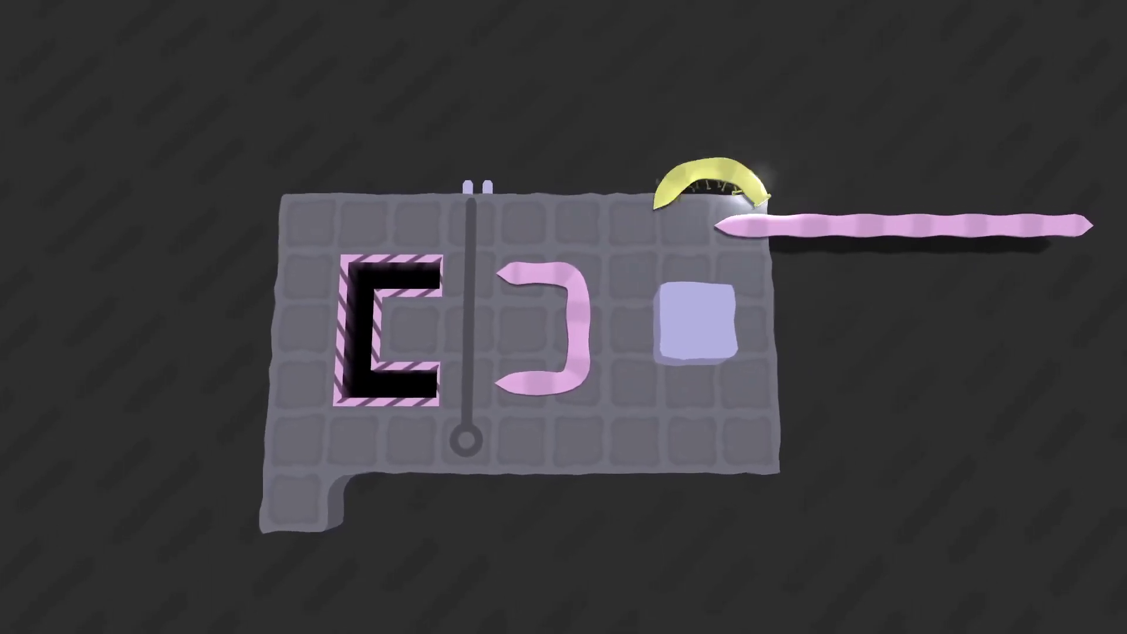
key(Down)
key(Down)
key(Down)
key(Down)
key(Left)
key(Up)
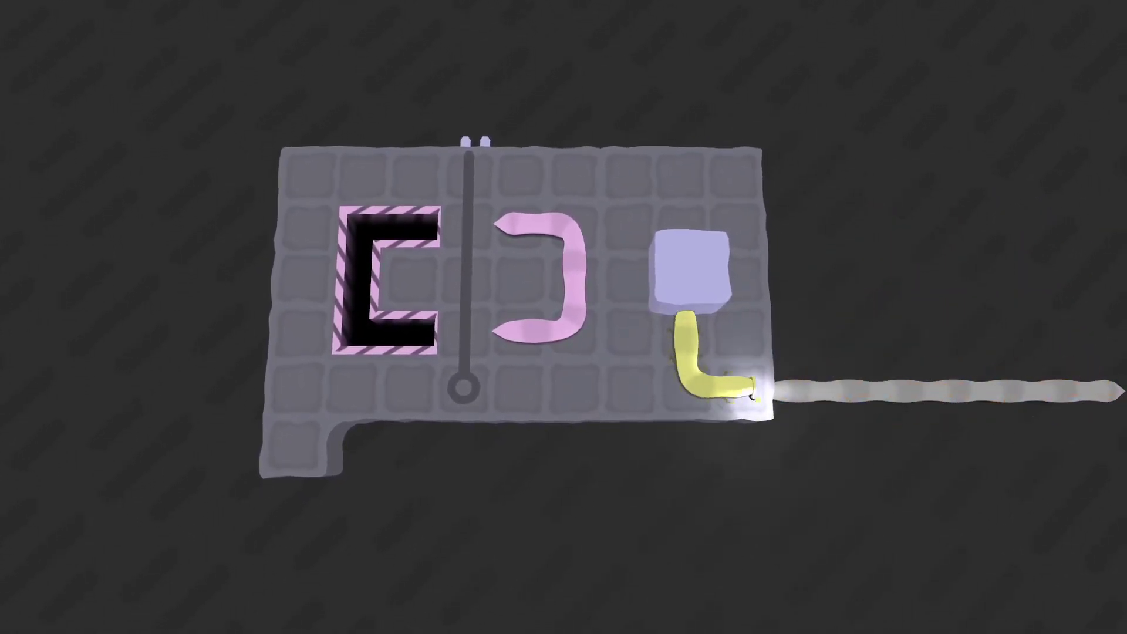
Push the pink J piece up and then down, undoing the overextended moves
key(Up)
key(Left)
key(Left)
key(Left)
key(Down)
key(Left)
key(Up)
key(Left)
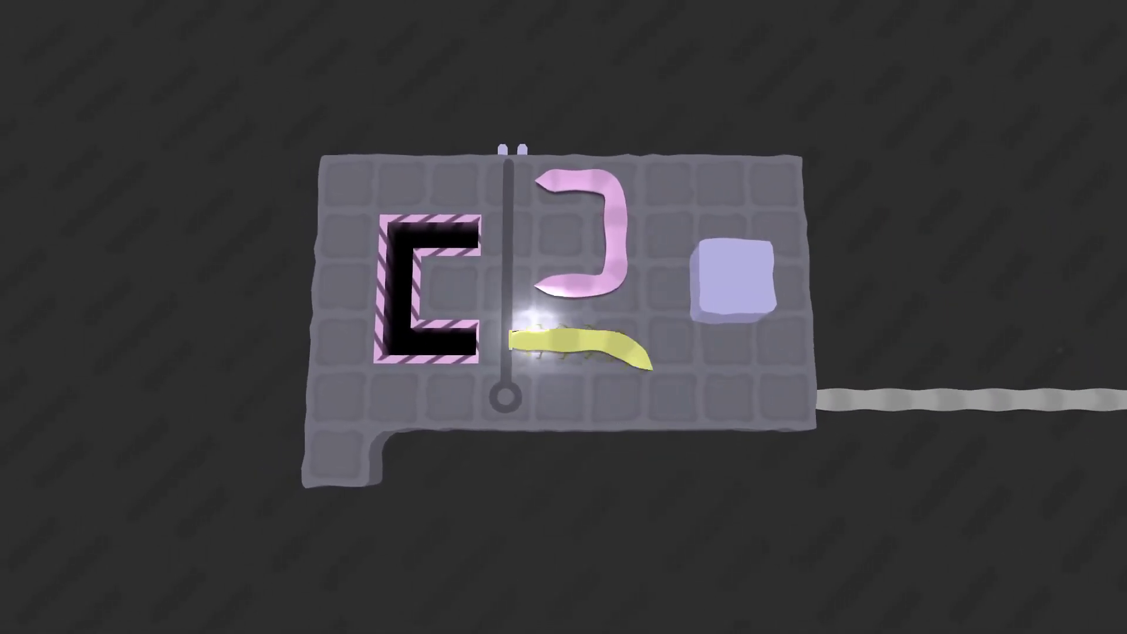
key(Right)
key(Down)
key(Right)
key(Down)
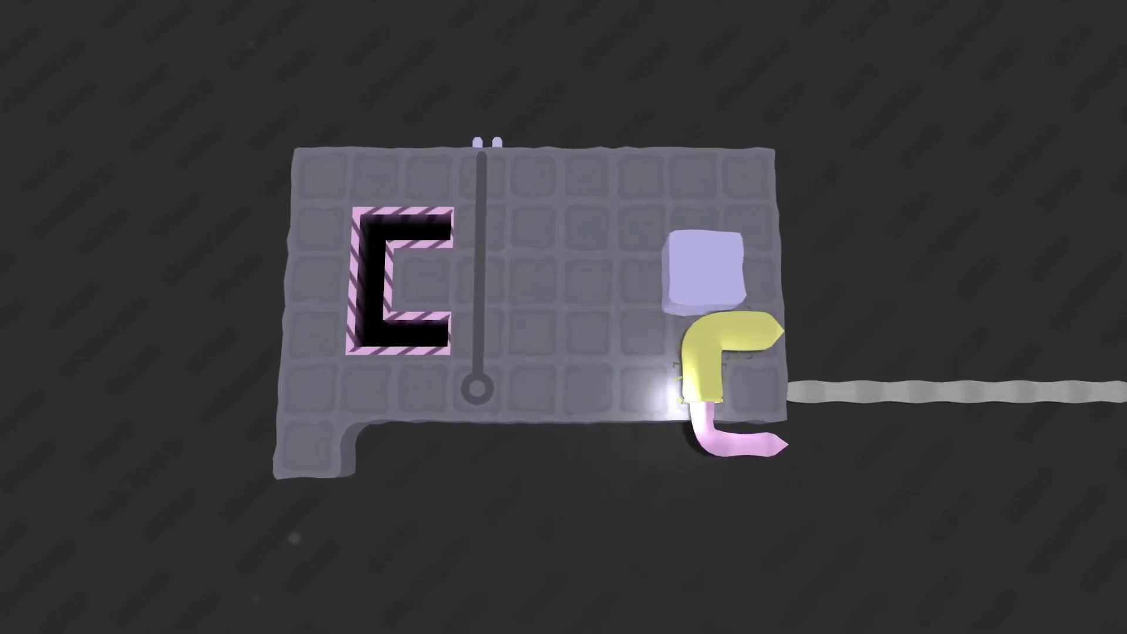
key(Right)
key(Right)
key(z)
key(z)
key(z)
key(z)
key(z)
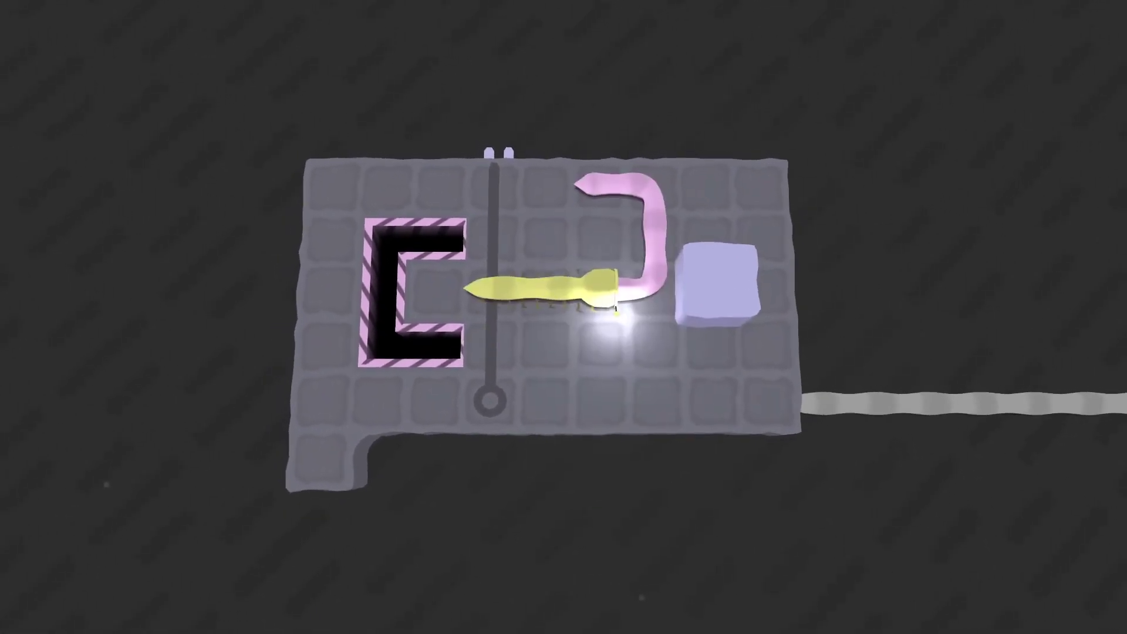
key(z)
key(z)
key(z)
key(z)
Climb over the blue block and drop to the bottom row, undoing back toward the J piece
key(Up)
key(Up)
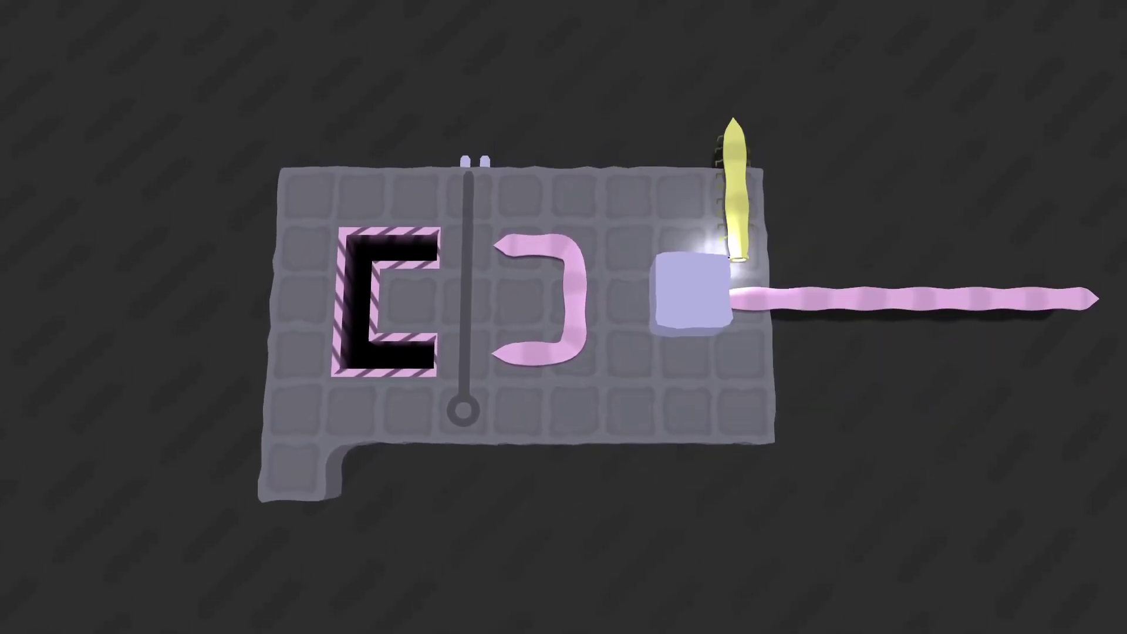
key(z)
key(Left)
key(Down)
key(Down)
key(Right)
key(Right)
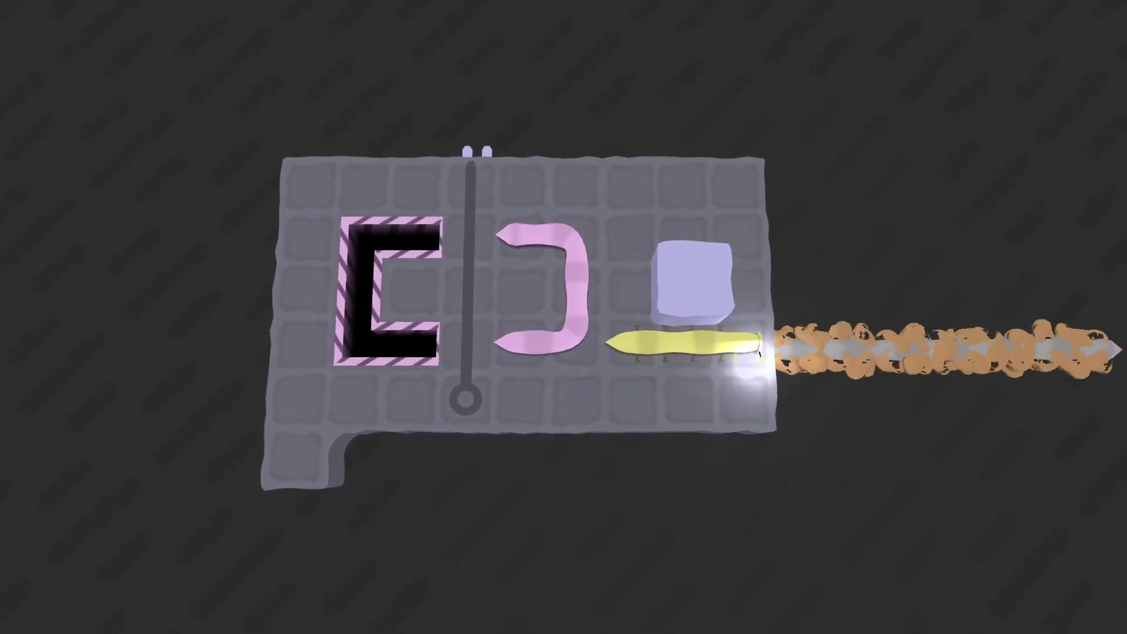
key(z)
key(Left)
key(Left)
key(Left)
key(z)
key(z)
key(z)
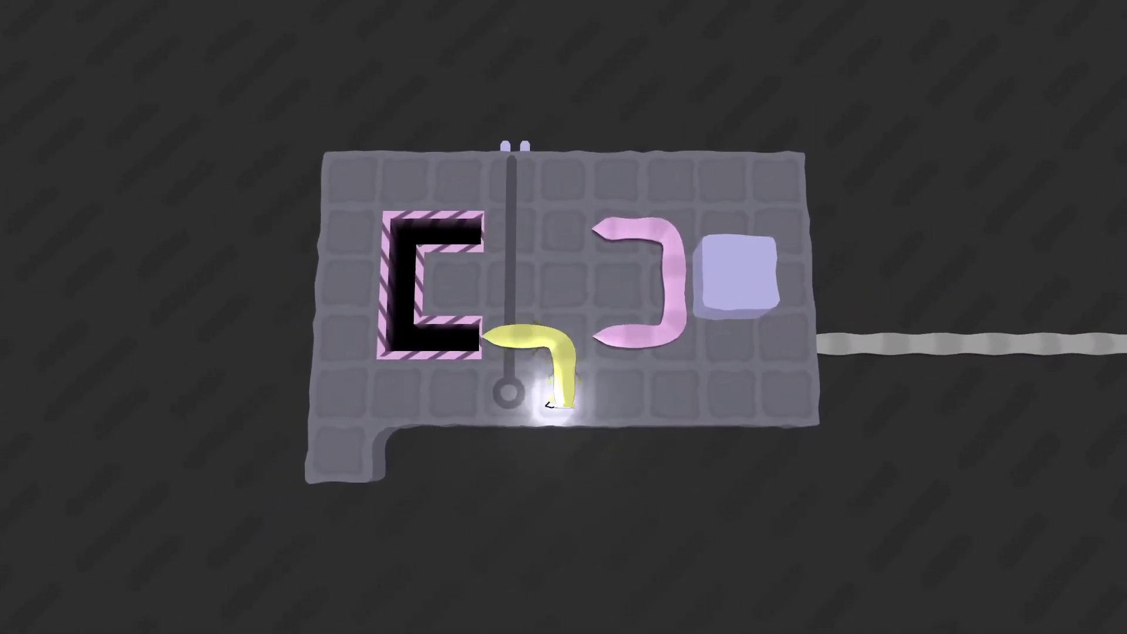
key(z)
key(z)
key(z)
key(z)
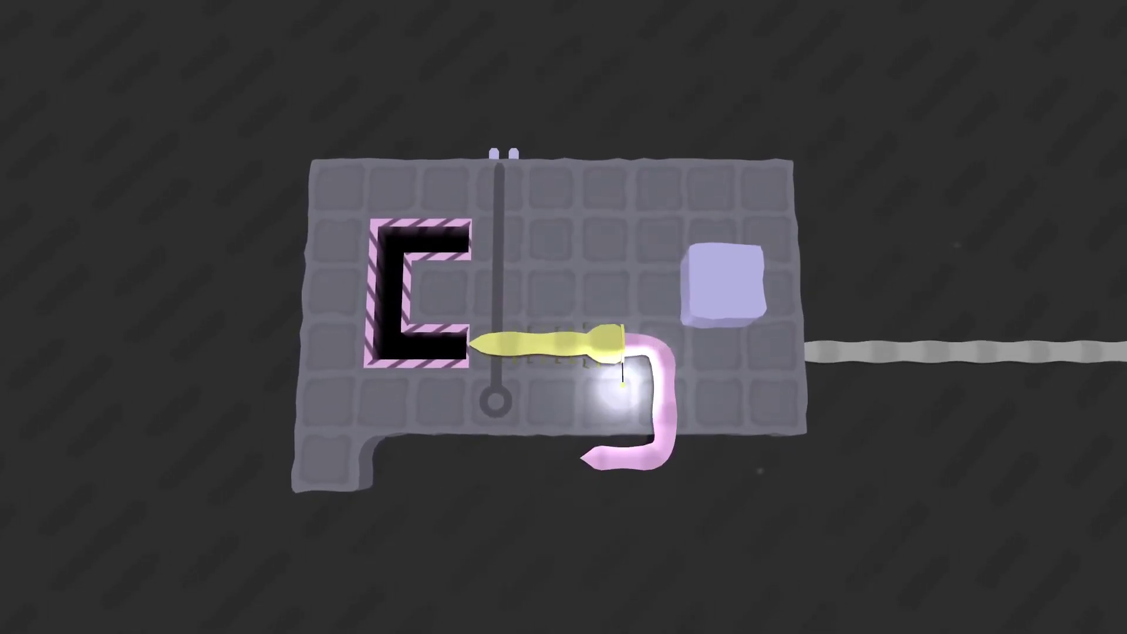
key(z)
Push the pink C into the pit to complete the E, undo it, and restart
key(Right)
key(Right)
key(z)
key(Left)
key(Left)
key(Left)
key(Left)
key(Left)
key(Left)
key(Left)
key(Down)
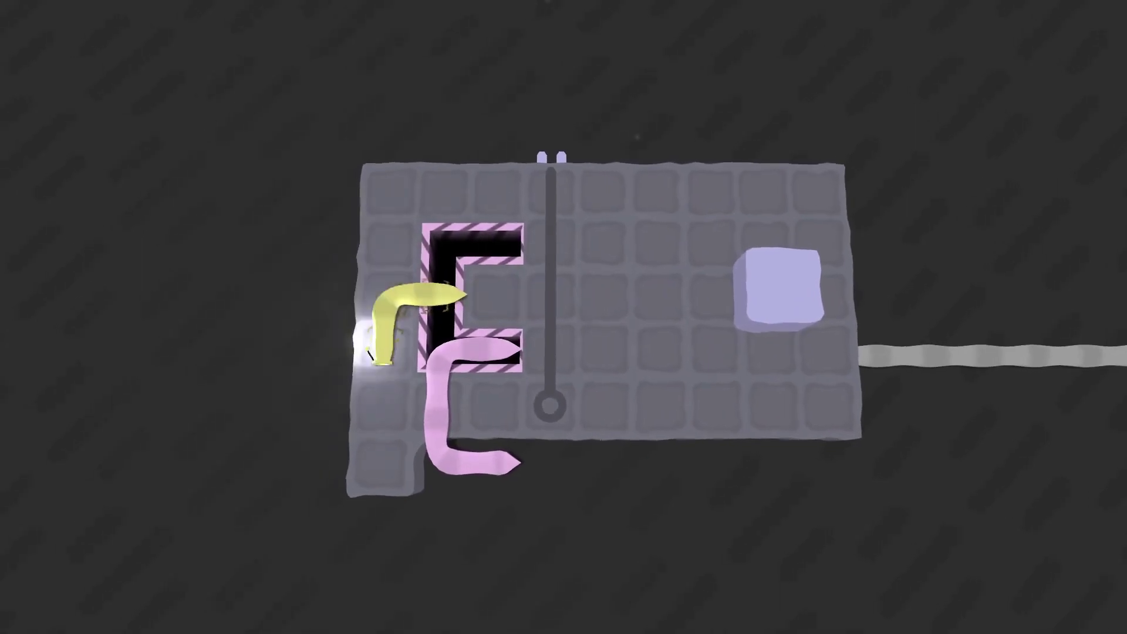
key(Down)
key(Right)
key(Up)
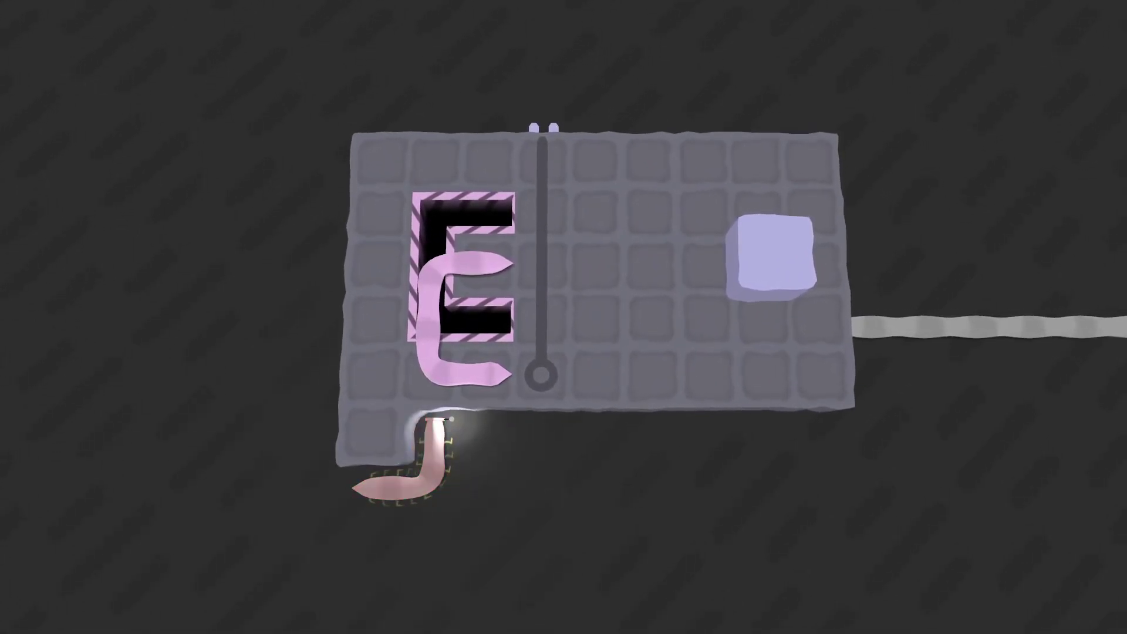
key(z)
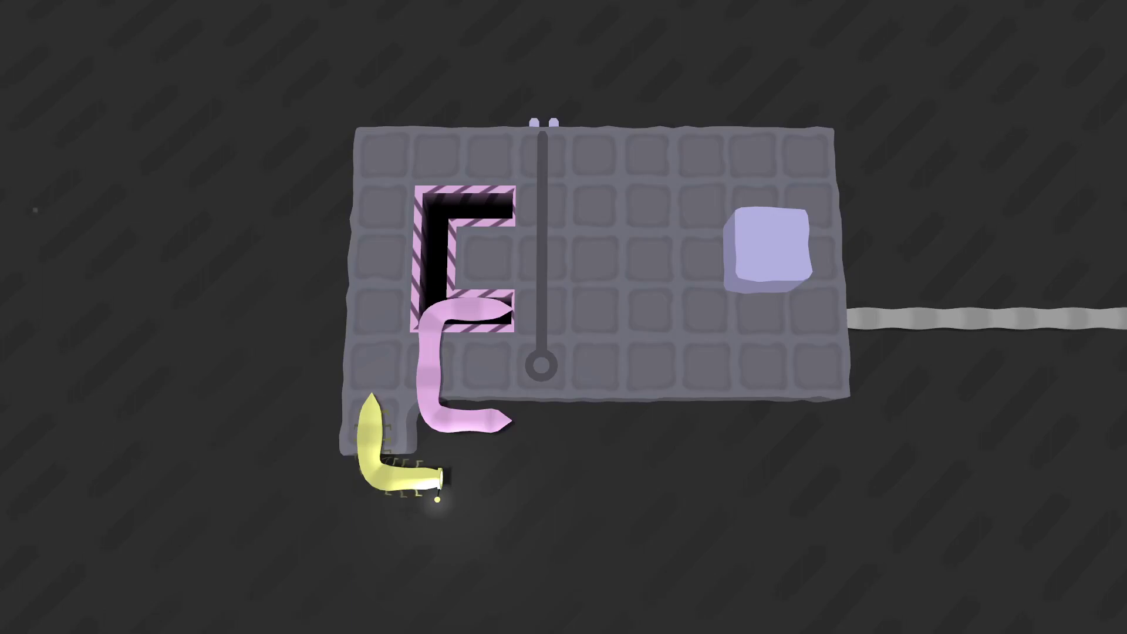
key(r)
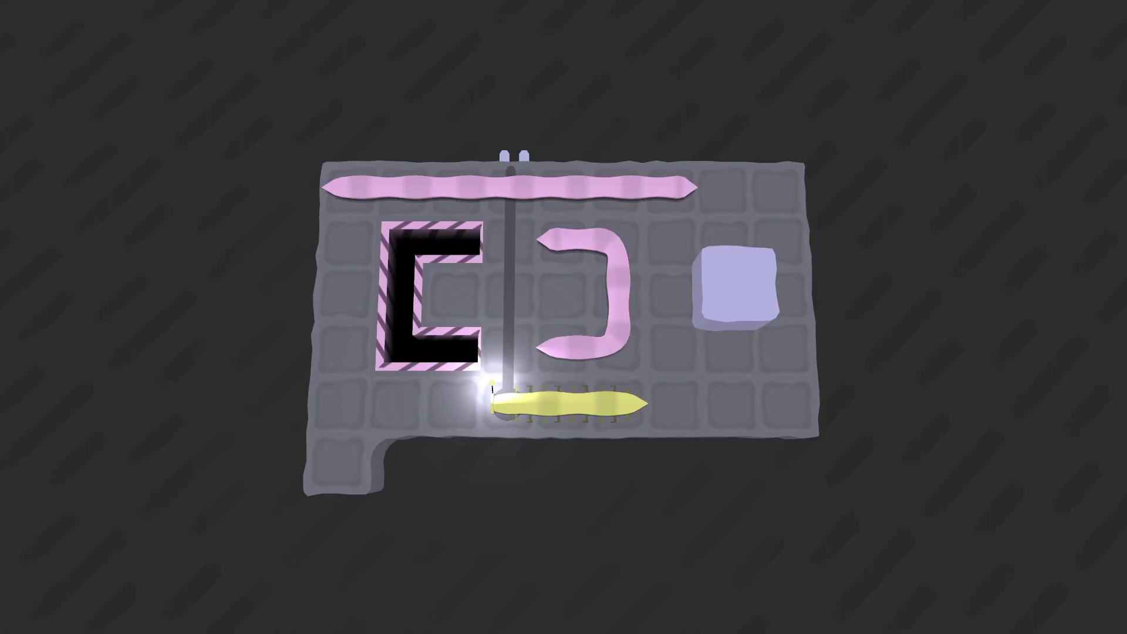
key(Right)
key(Right)
key(Up)
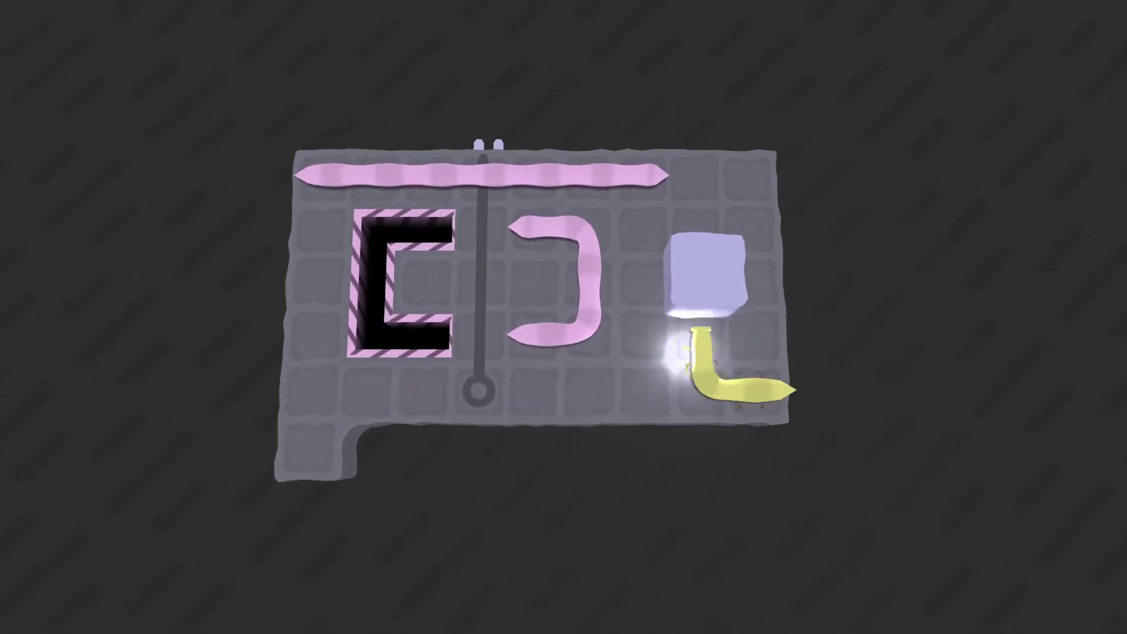
key(Up)
key(Up)
key(Up)
key(Left)
key(z)
key(Up)
key(Left)
key(Down)
key(Down)
key(Left)
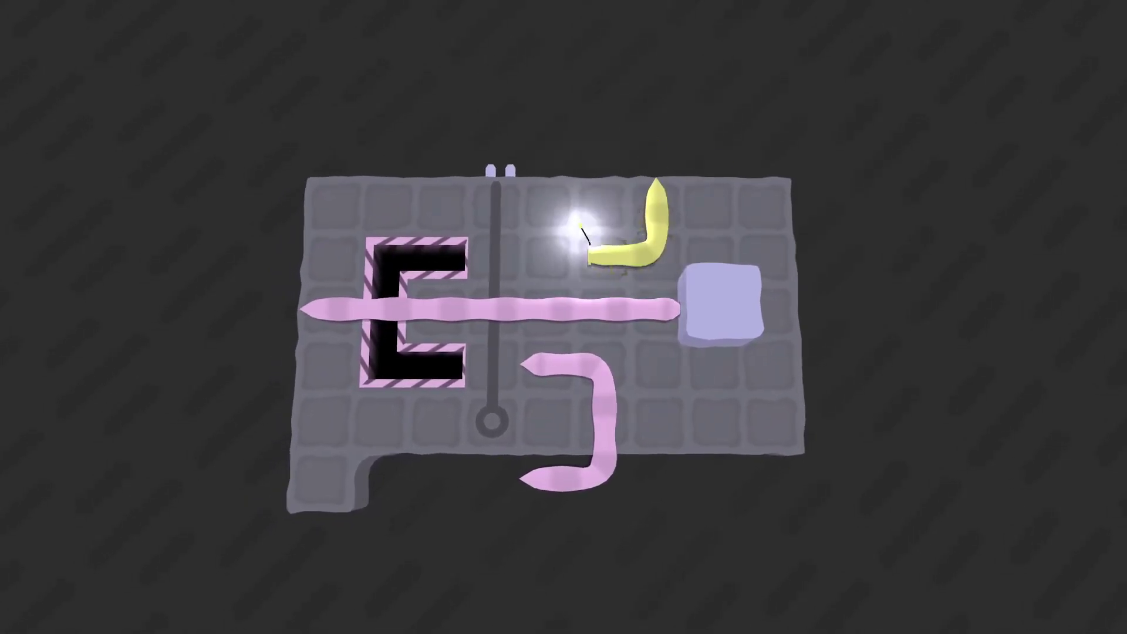
key(Left)
key(Left)
key(Left)
key(Left)
key(Left)
key(Down)
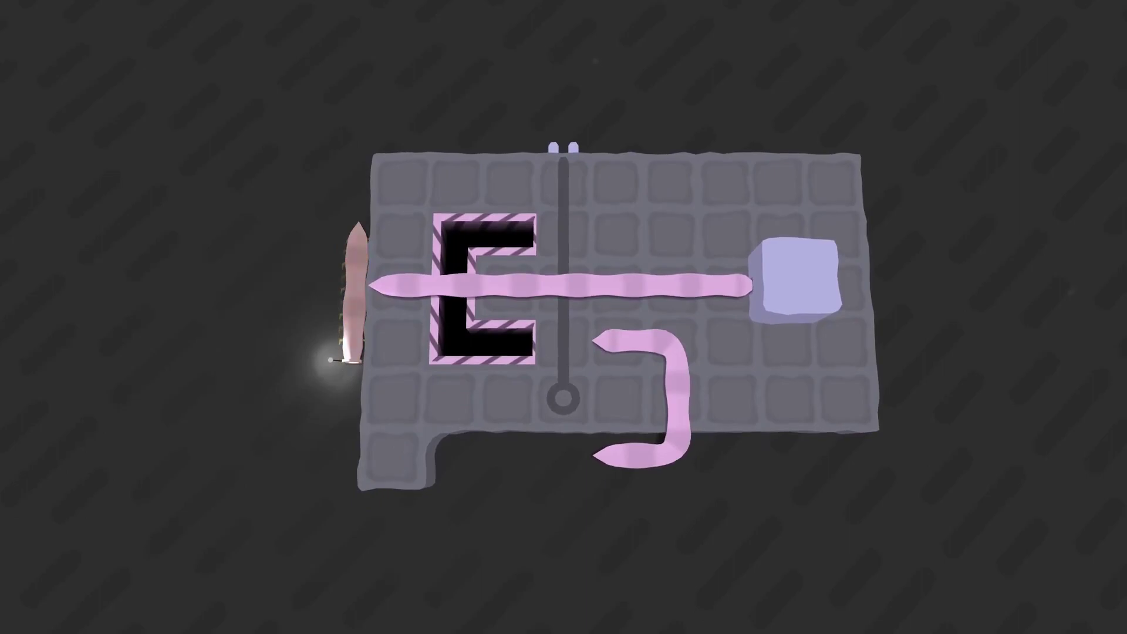
key(z)
key(z)
key(z)
key(z)
key(z)
key(z)
key(z)
key(z)
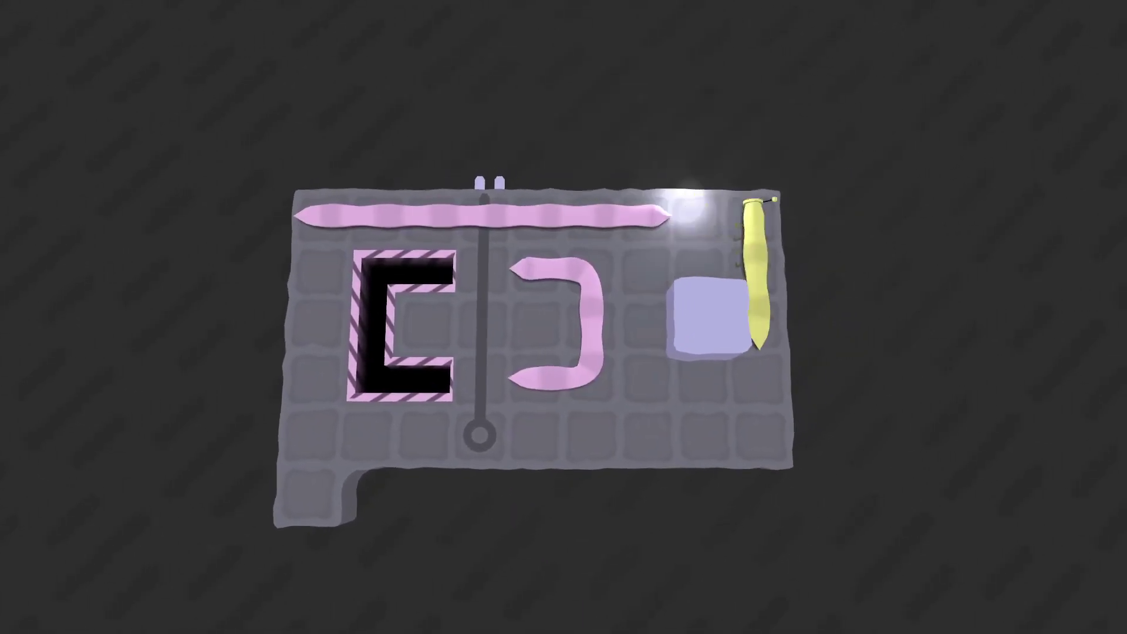
key(z)
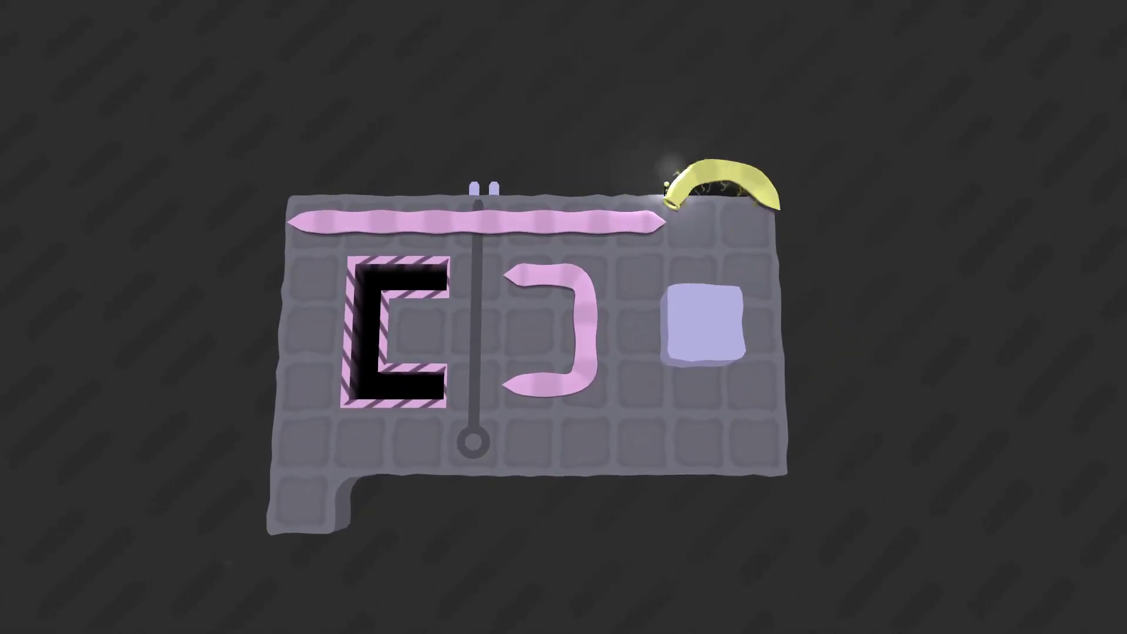
key(Down)
key(Left)
key(Left)
key(Left)
key(Up)
key(Left)
key(Down)
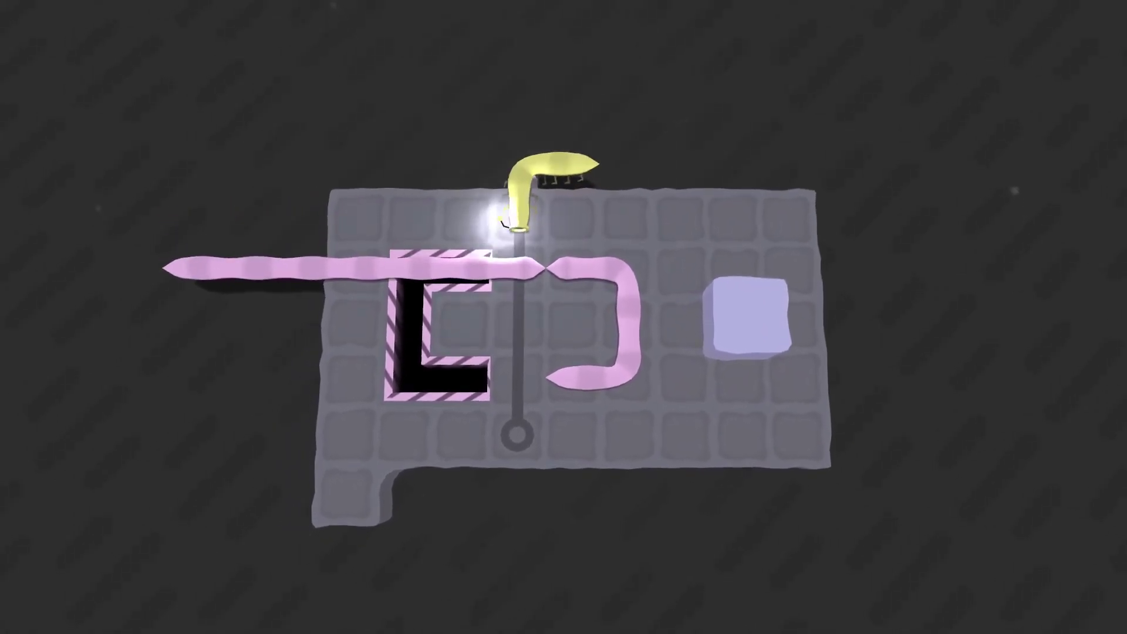
key(Right)
key(Right)
key(Right)
key(Down)
key(Left)
key(Down)
key(Down)
key(Down)
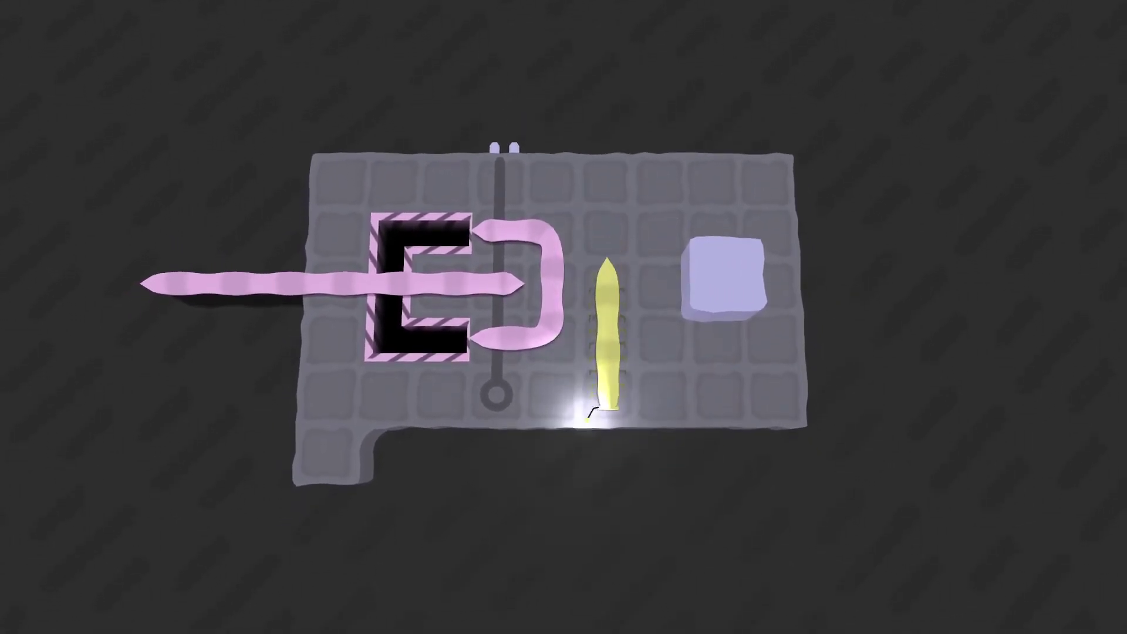
key(Left)
key(Left)
key(Left)
key(Left)
key(Up)
key(Up)
key(Up)
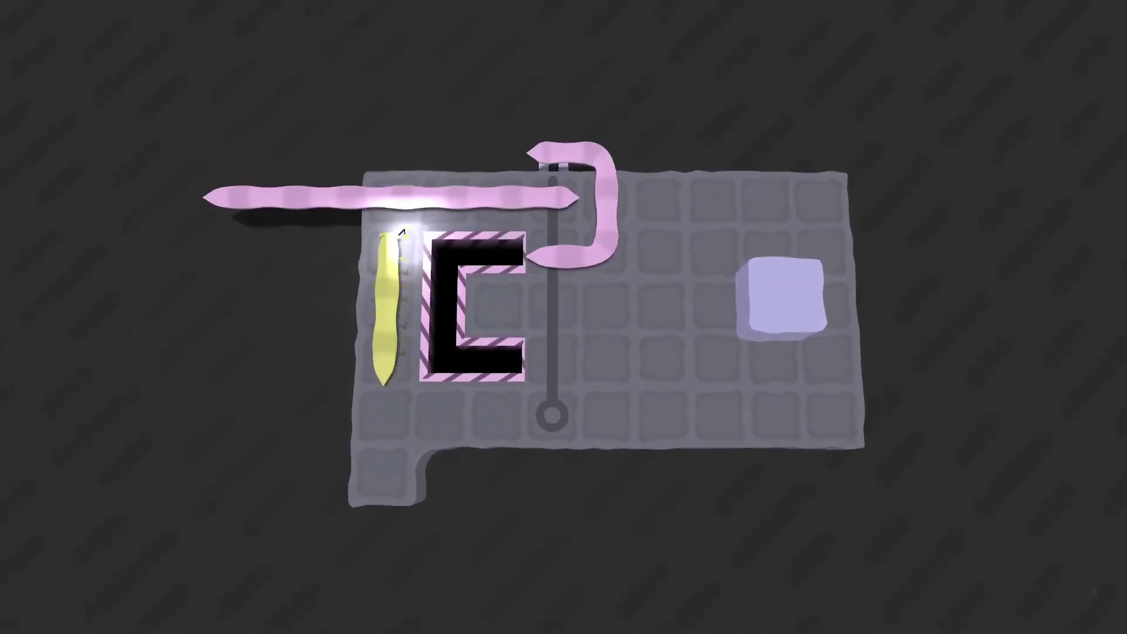
key(z)
key(z)
key(z)
key(z)
key(z)
key(z)
key(z)
key(z)
key(z)
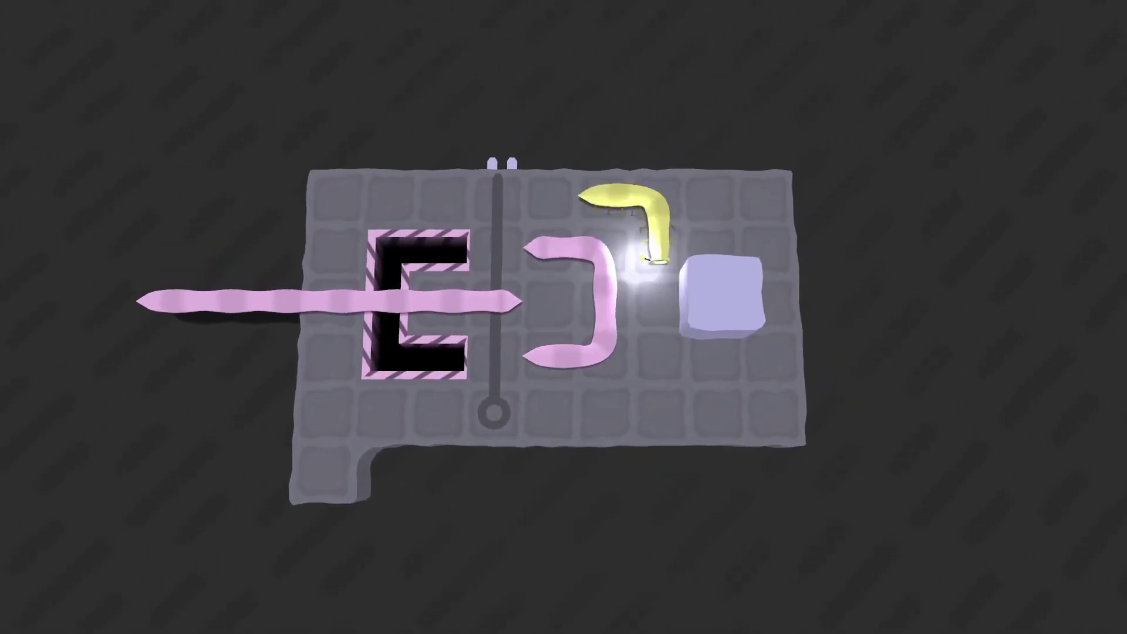
key(z)
key(z)
key(z)
key(z)
key(z)
key(z)
key(z)
key(z)
key(z)
key(z)
key(z)
key(z)
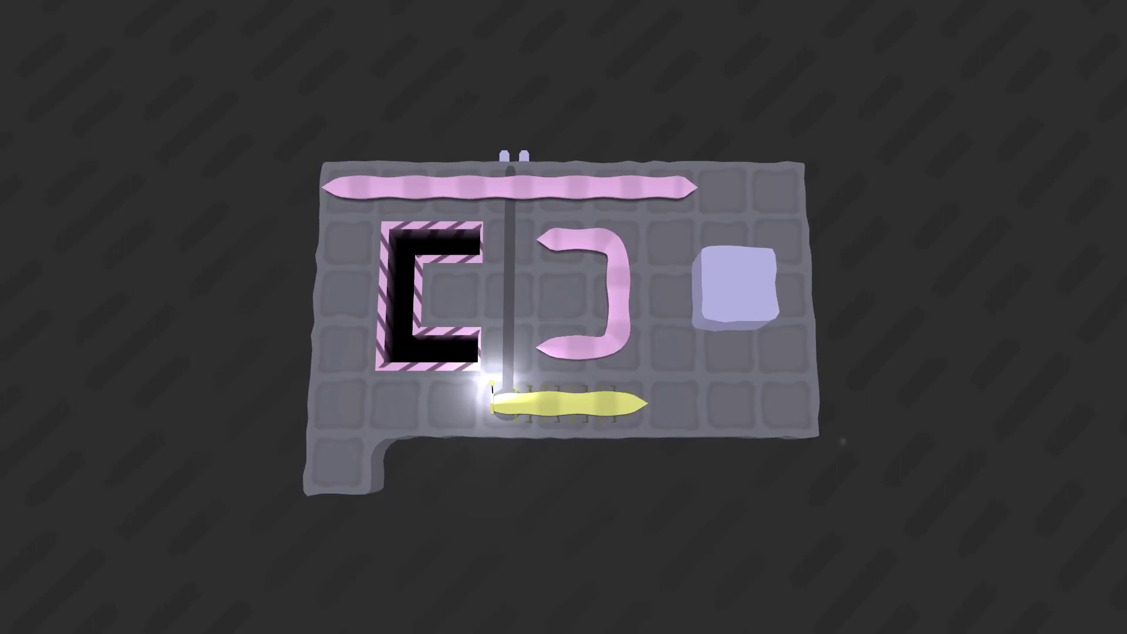
key(z)
key(z)
key(z)
key(z)
key(z)
key(z)
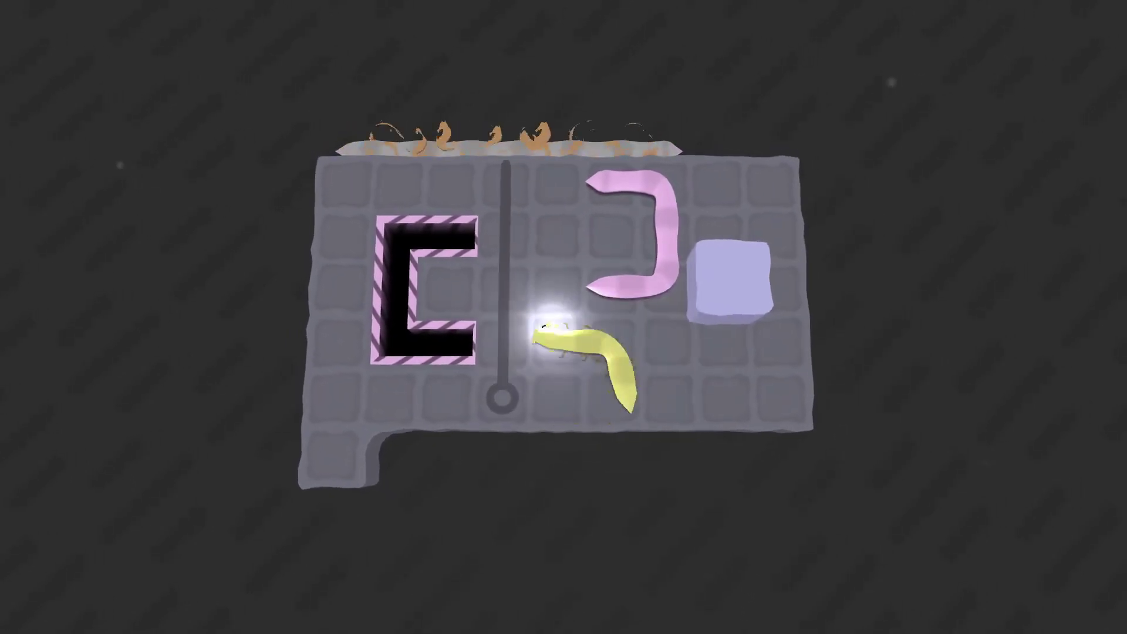
key(z)
key(z)
key(z)
key(z)
key(z)
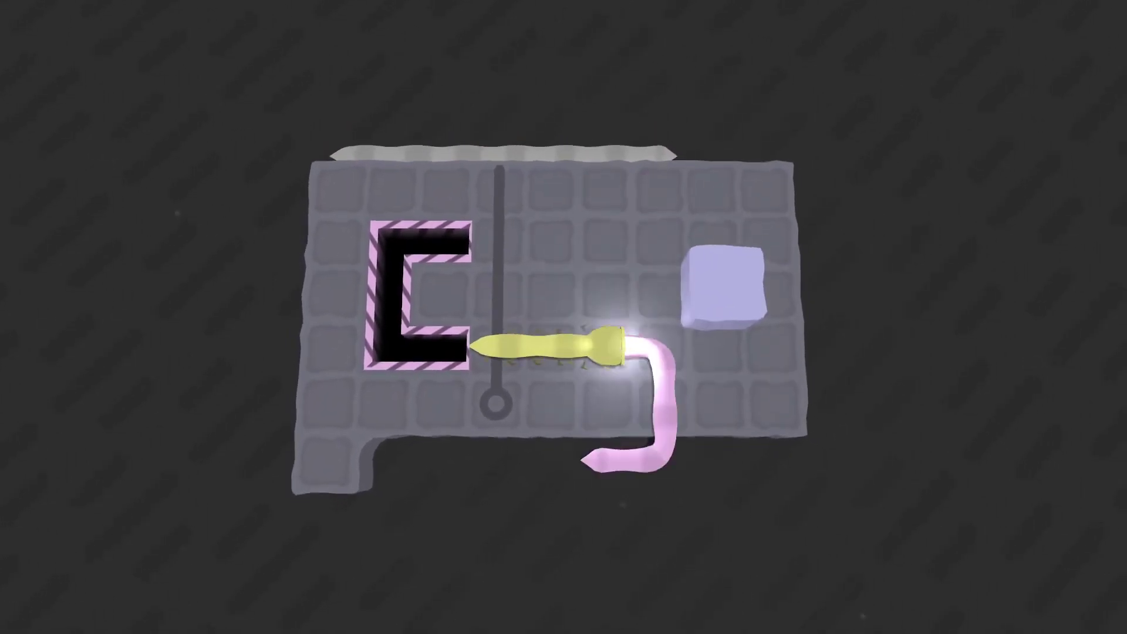
key(z)
key(z)
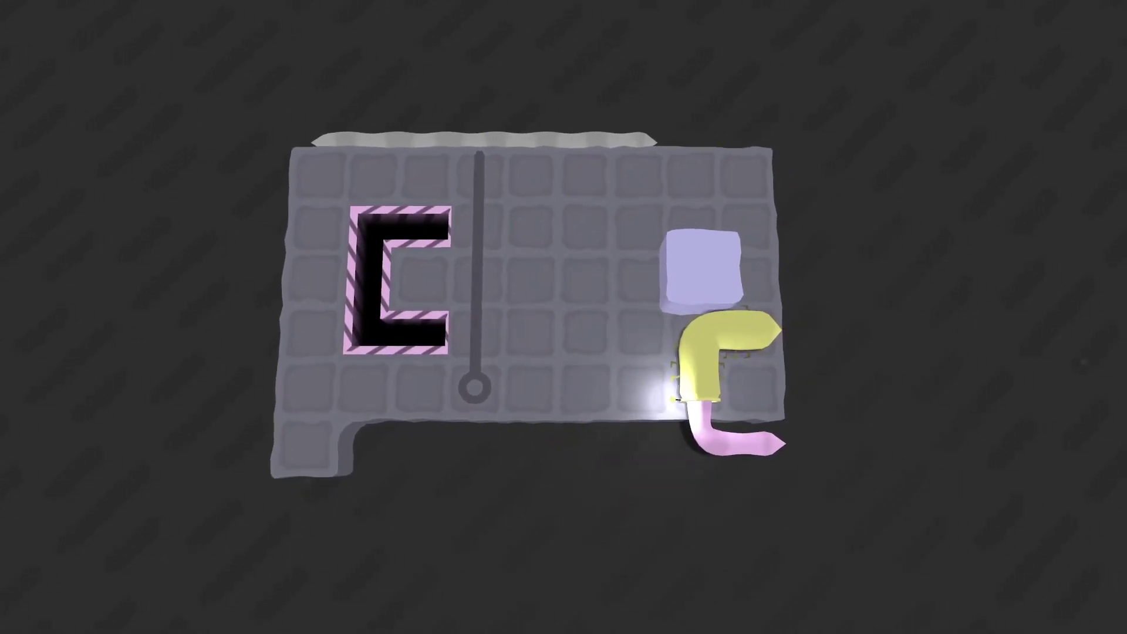
key(z)
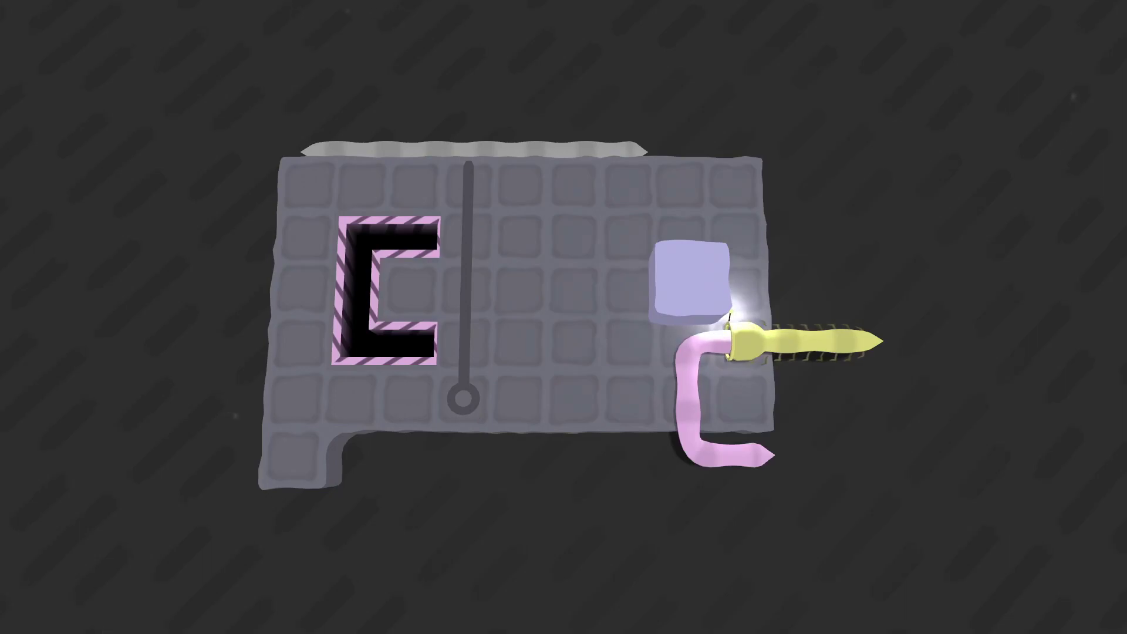
key(z)
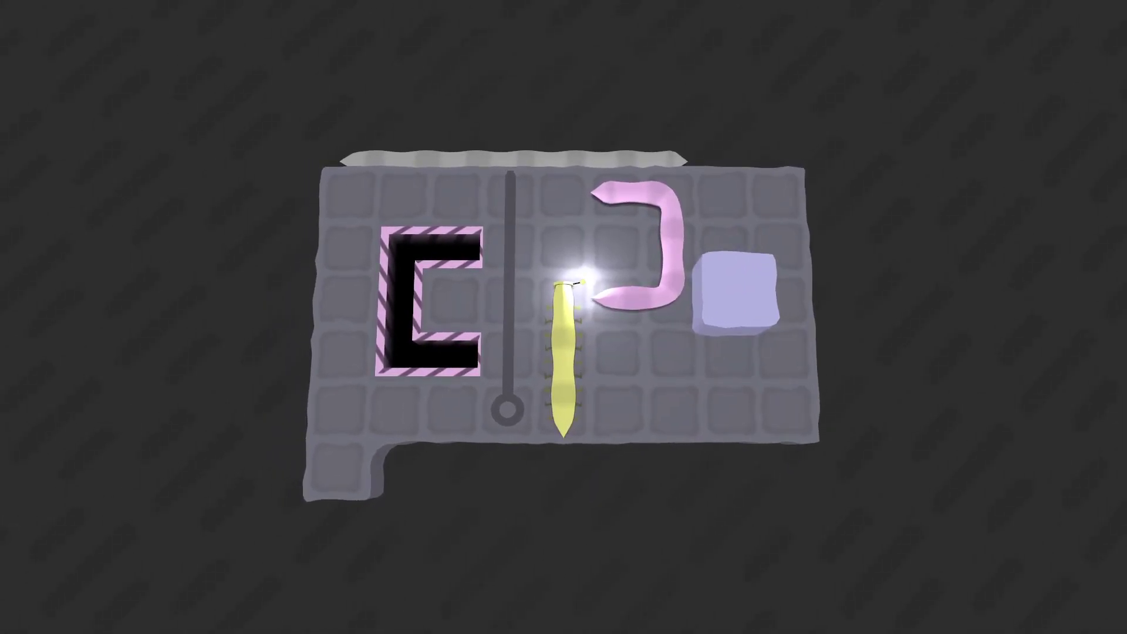
key(z)
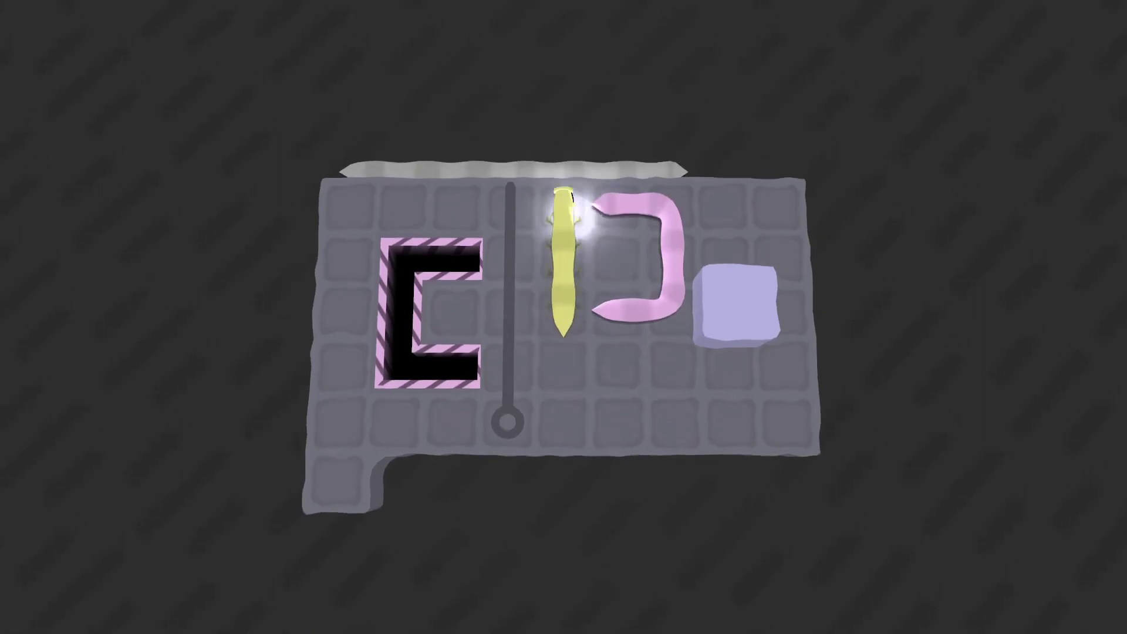
key(z)
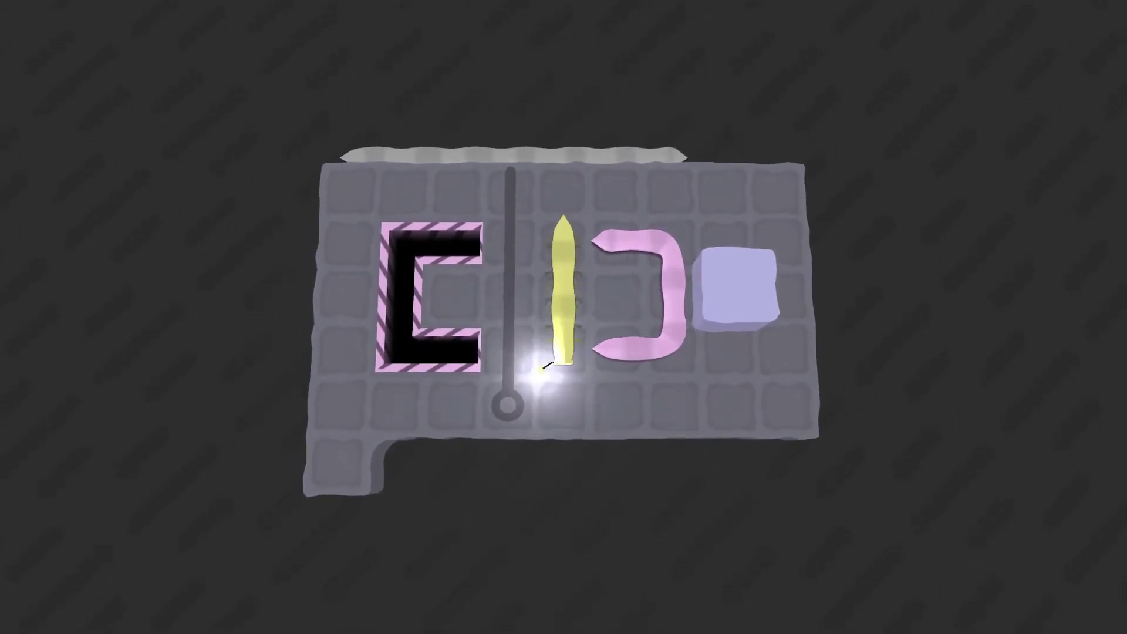
key(z)
key(z)
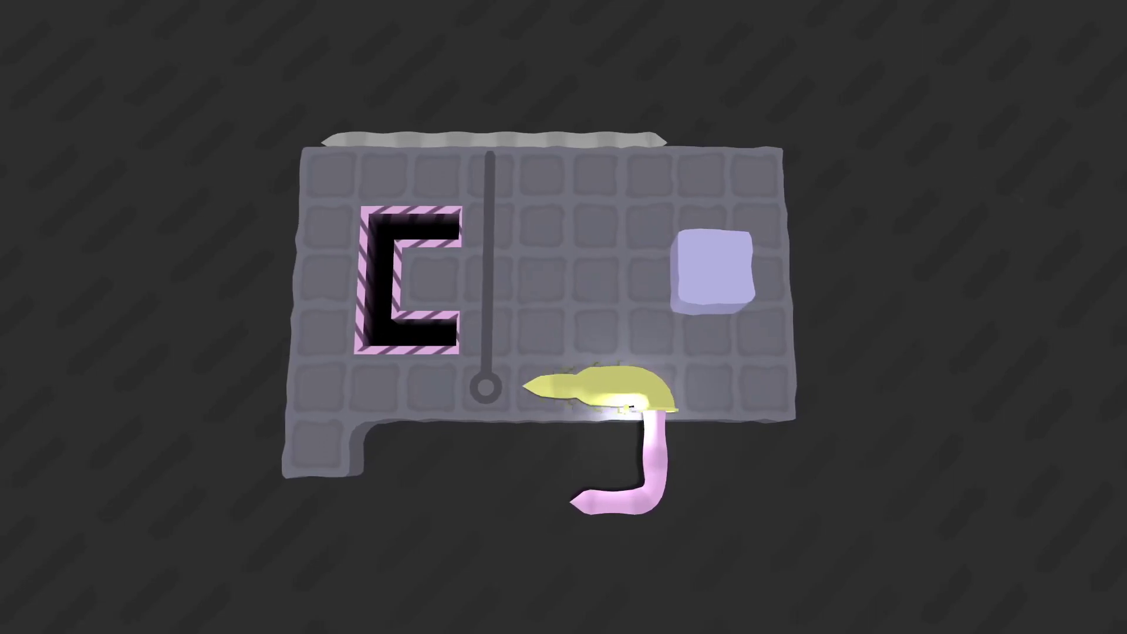
key(z)
key(z)
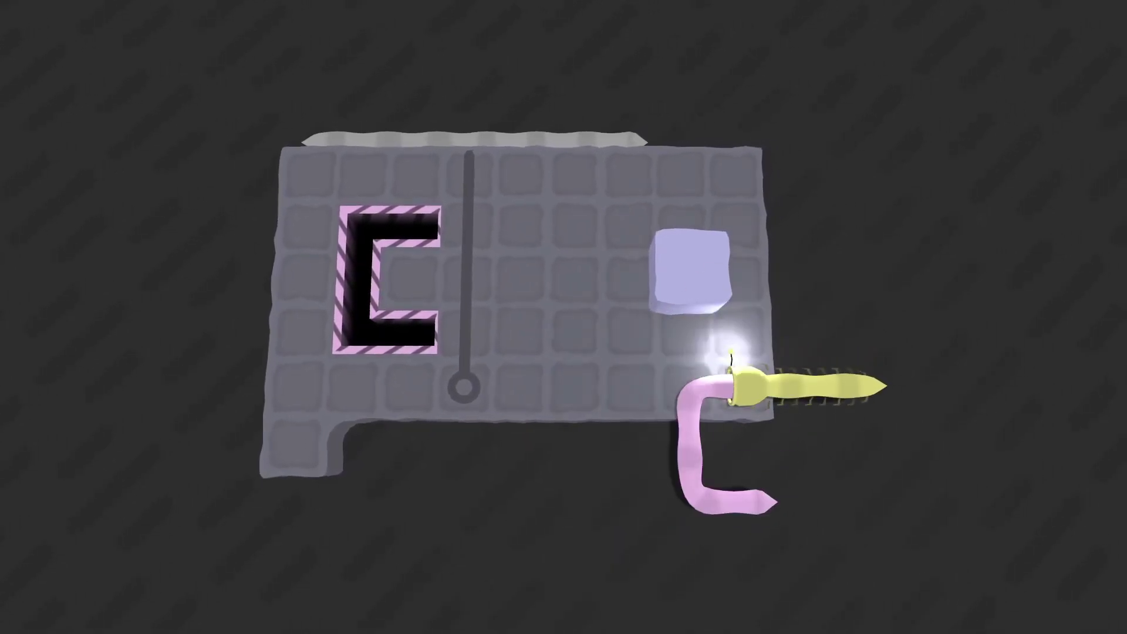
key(z)
key(z)
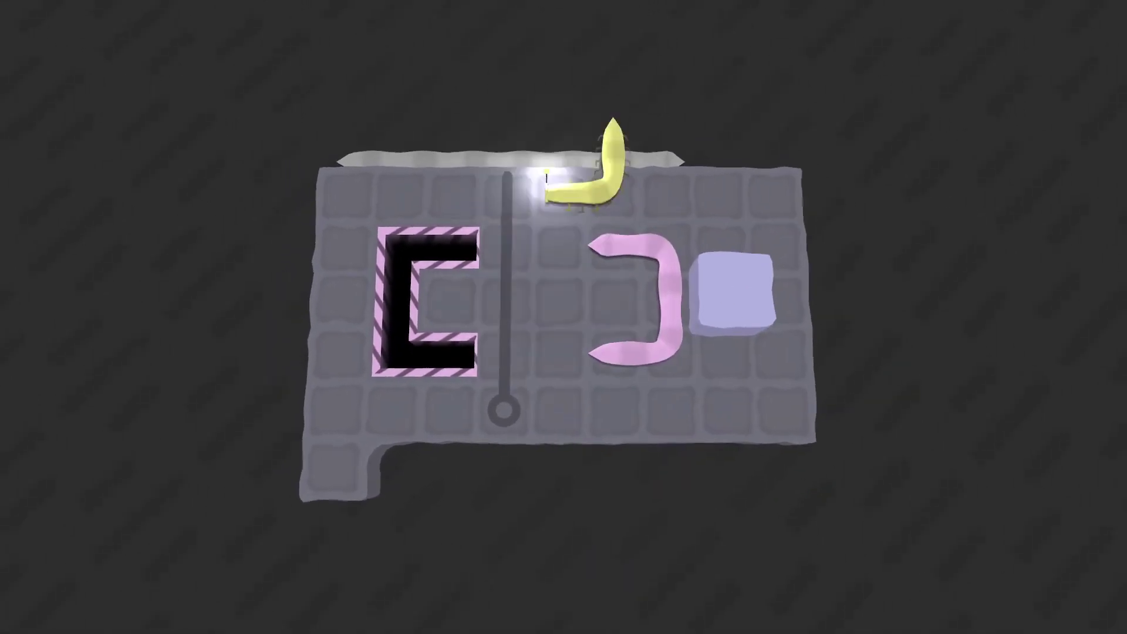
key(z)
key(z)
key(z)
key(z)
key(z)
key(z)
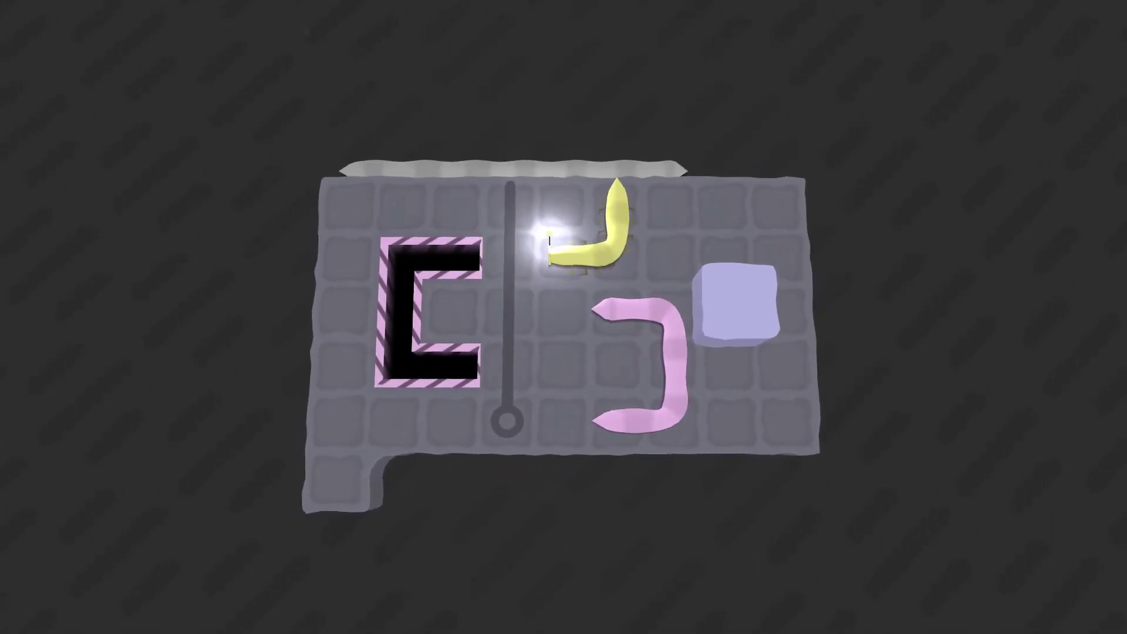
key(z)
key(z)
key(z)
key(z)
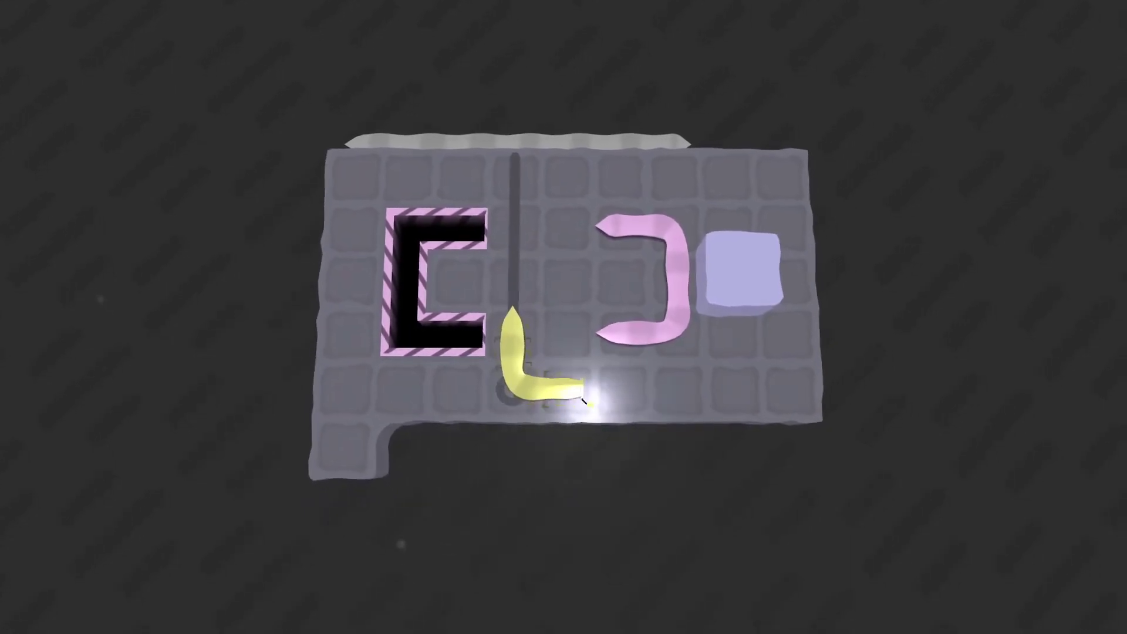
key(z)
key(z)
key(z)
key(z)
key(z)
key(z)
key(z)
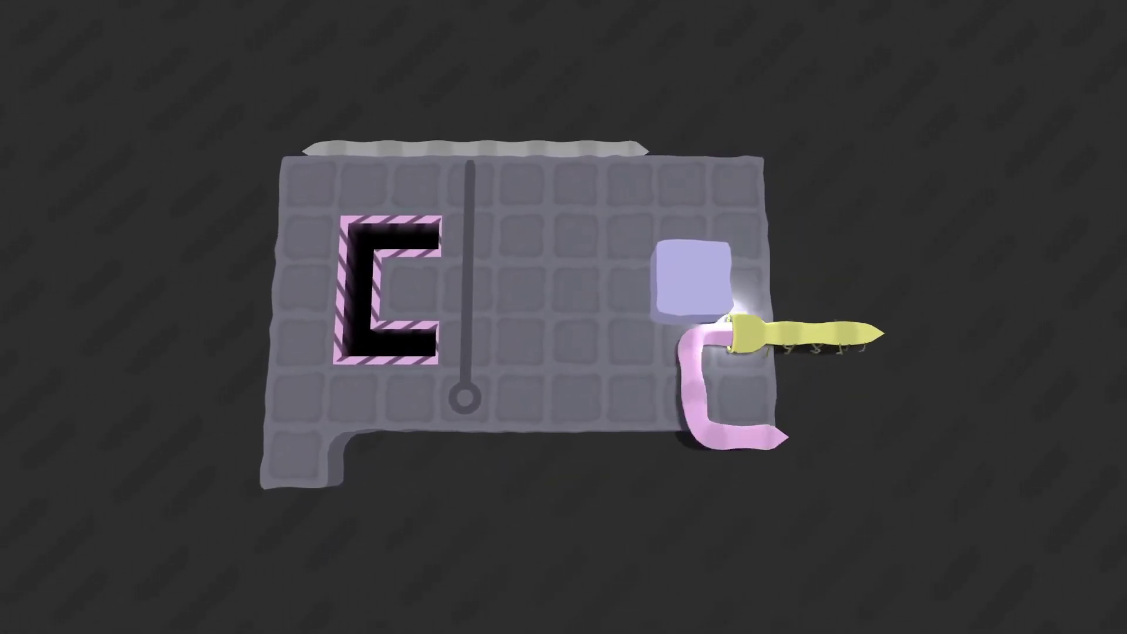
key(z)
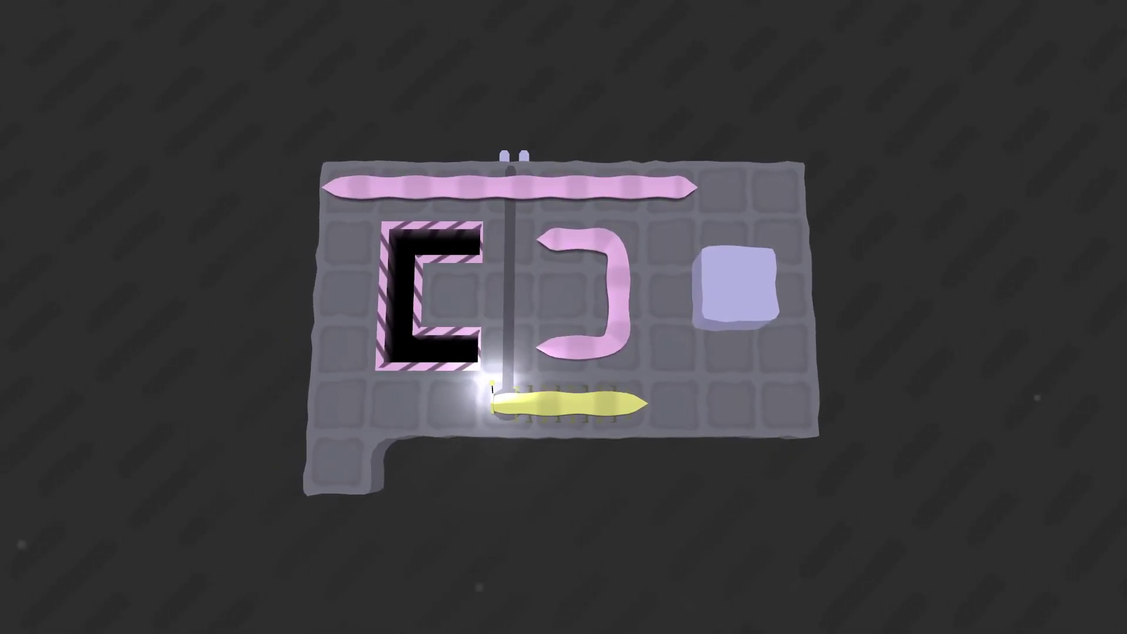
Undo five moves to back the caterpillar toward the board's lower-left corner
key(z)
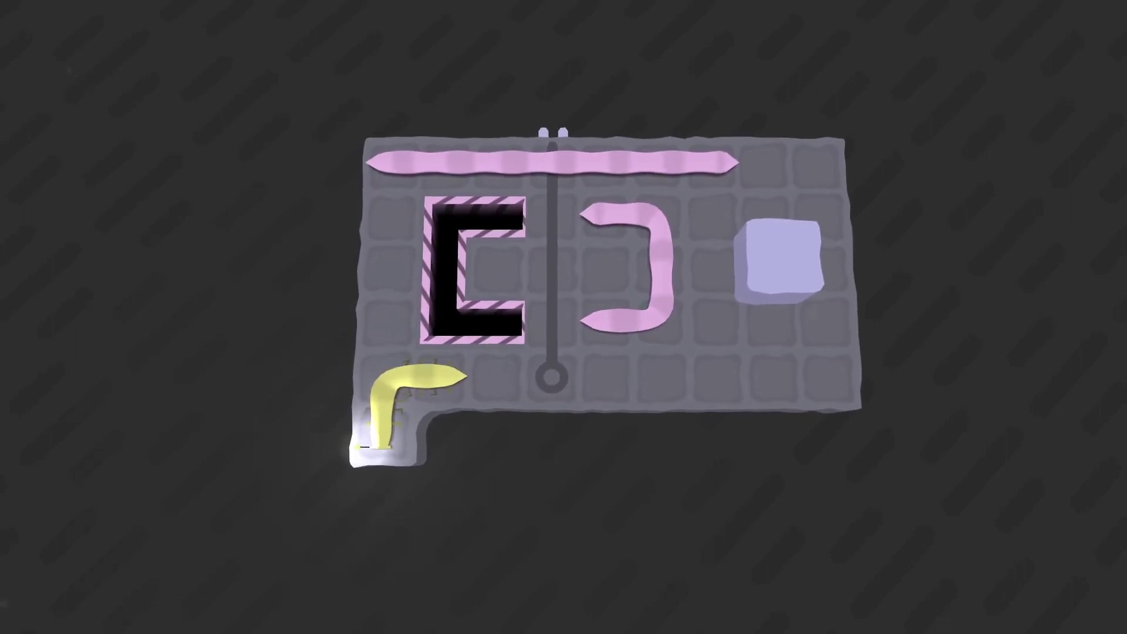
key(z)
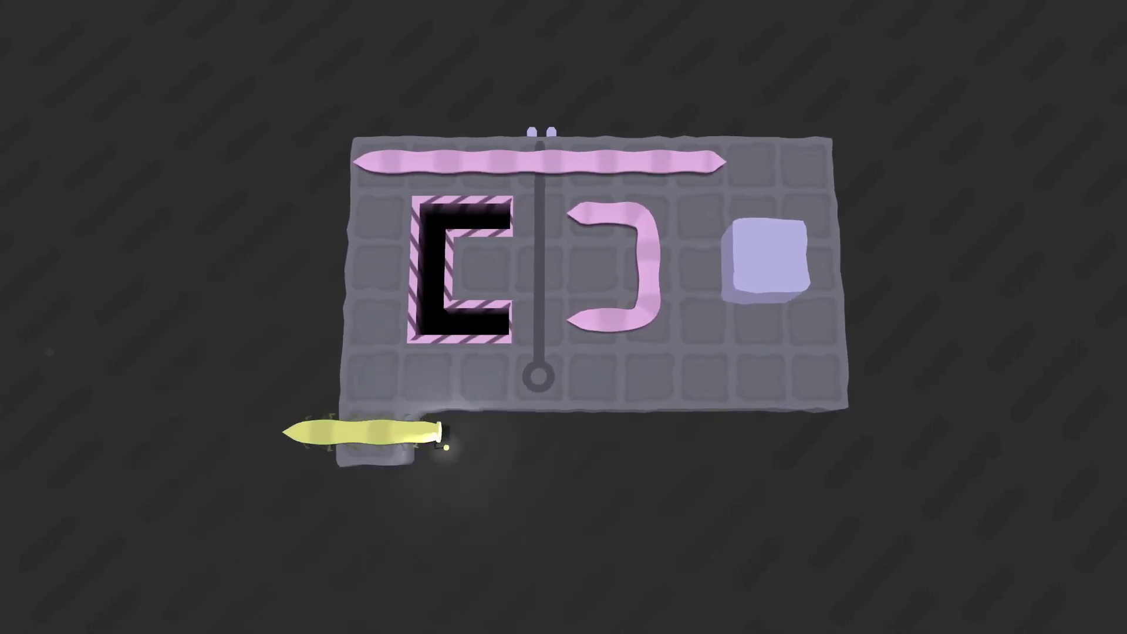
key(z)
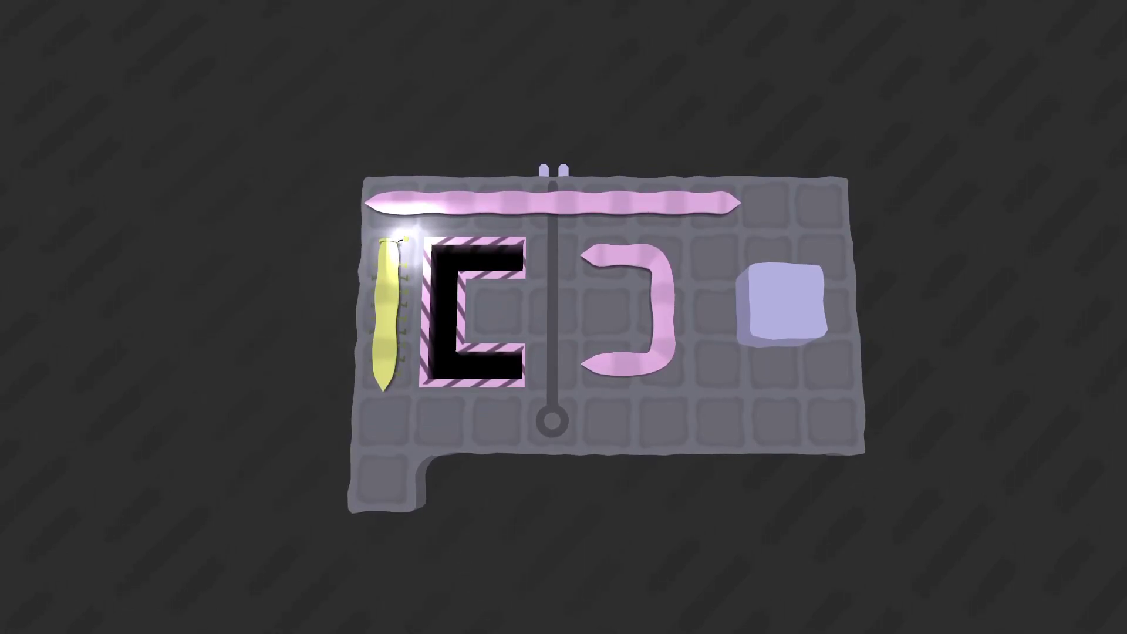
key(z)
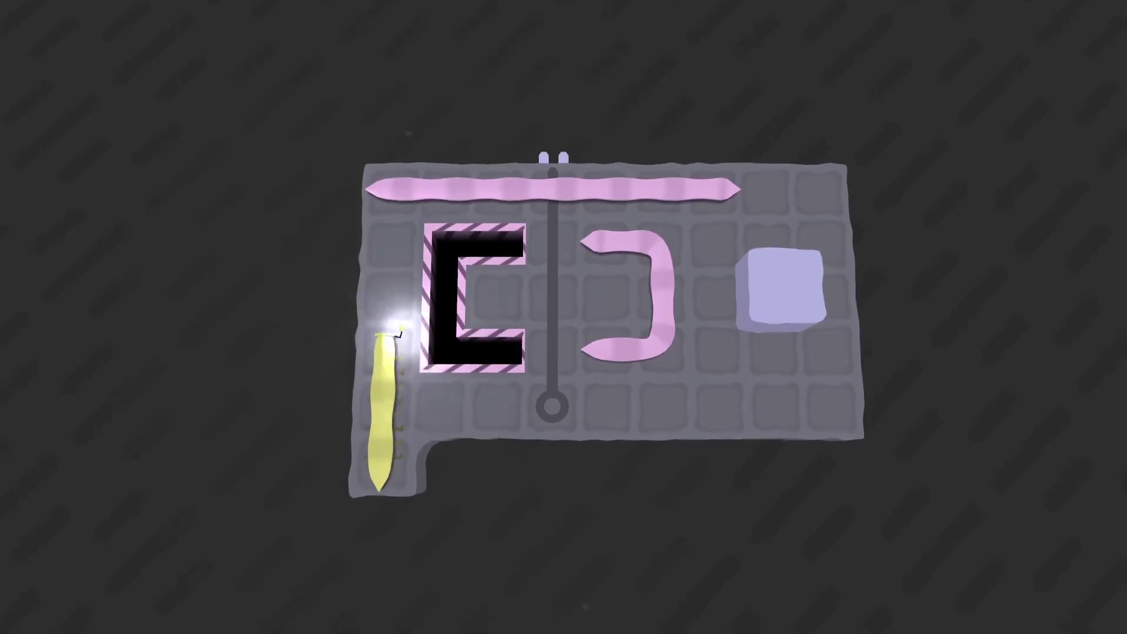
key(z)
Try pushing the pink J piece one cell right beside the pole, then undo it
key(Up)
key(Up)
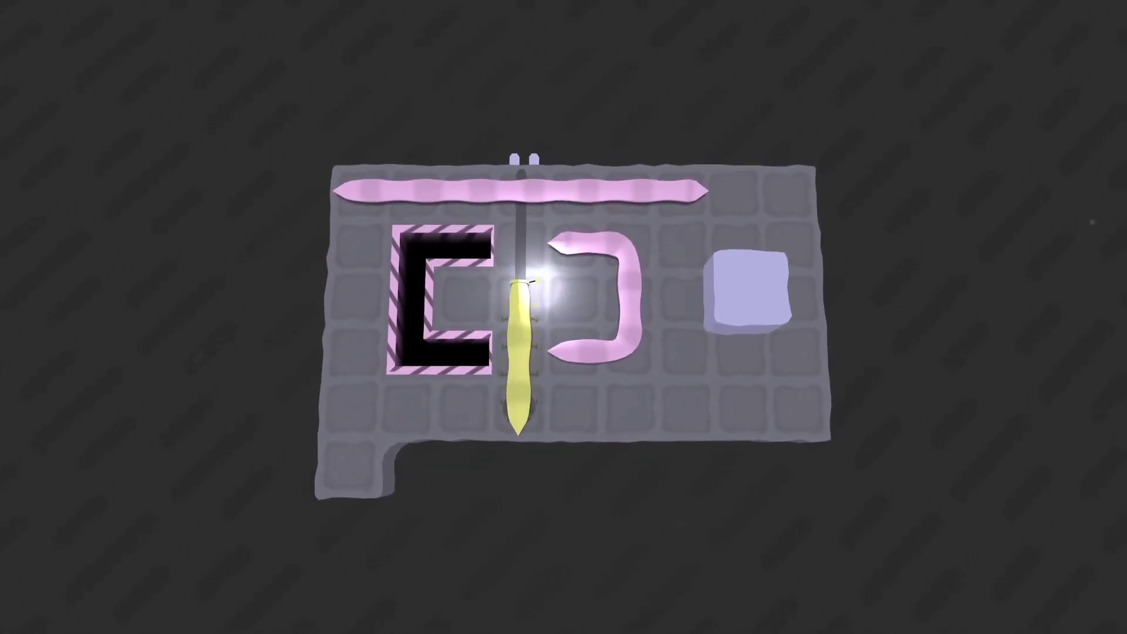
key(Right)
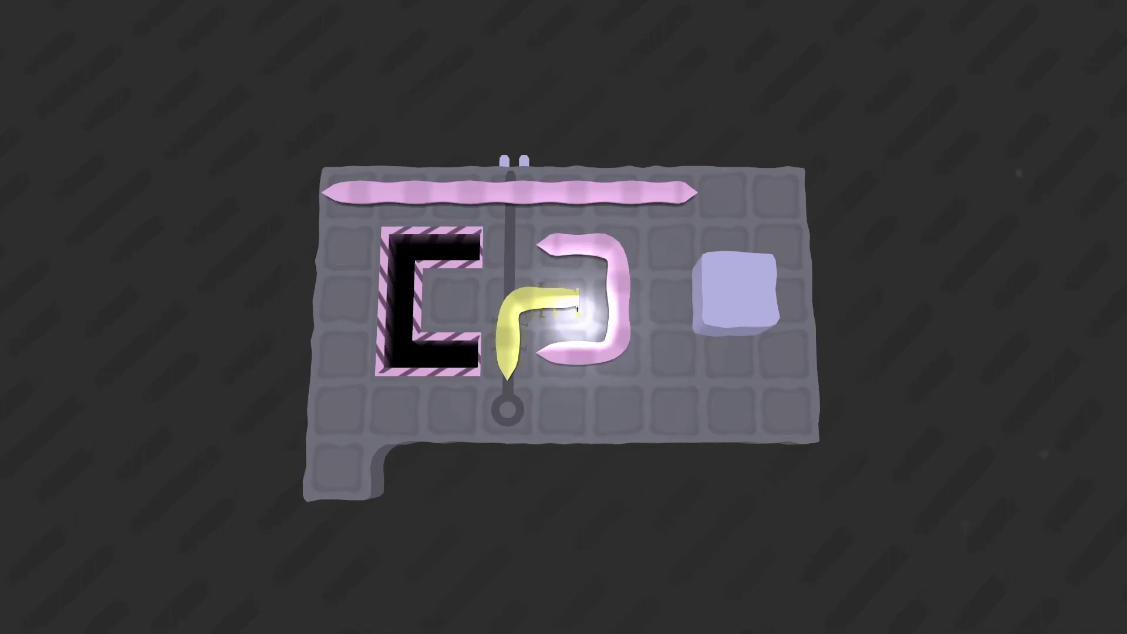
key(z)
key(Right)
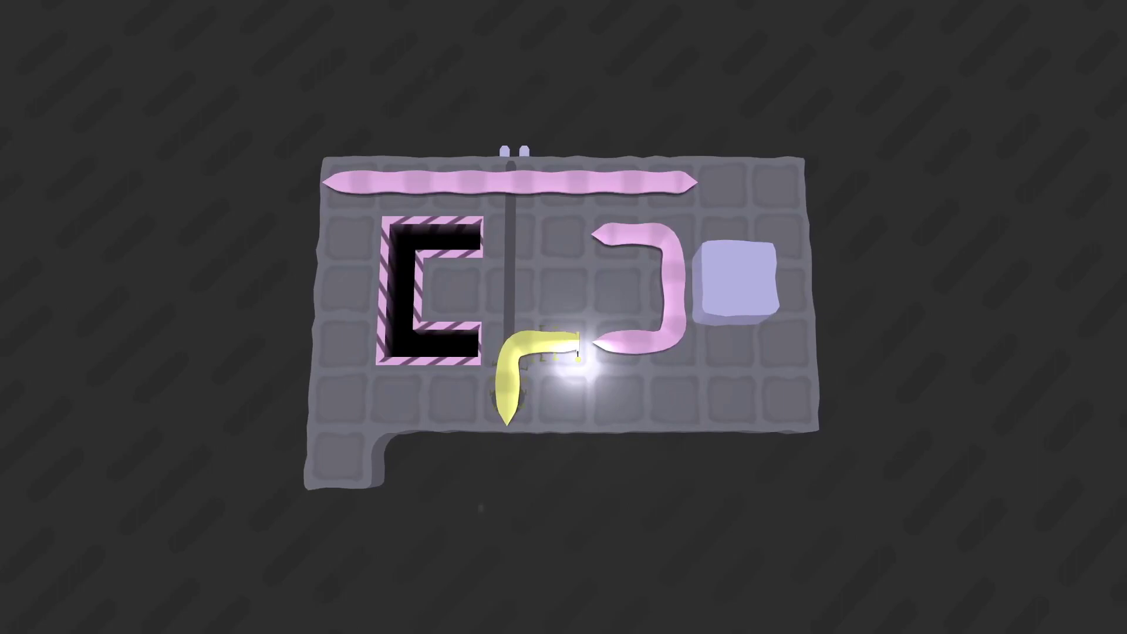
key(z)
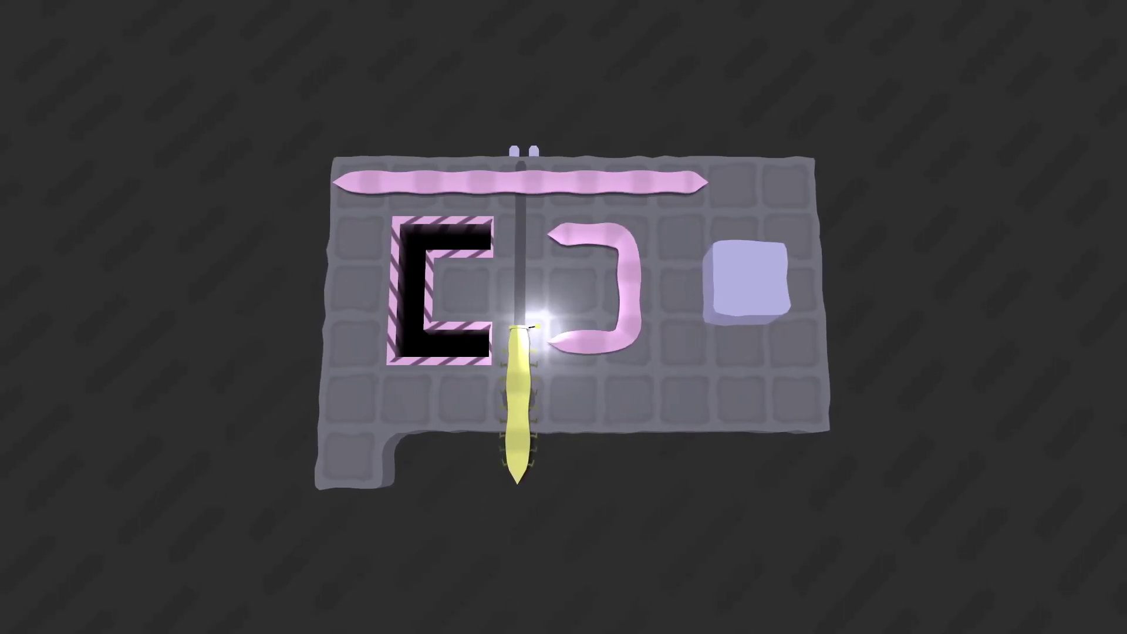
Restart and push the long pink bar right along the top row past the right edge
key(r)
key(Up)
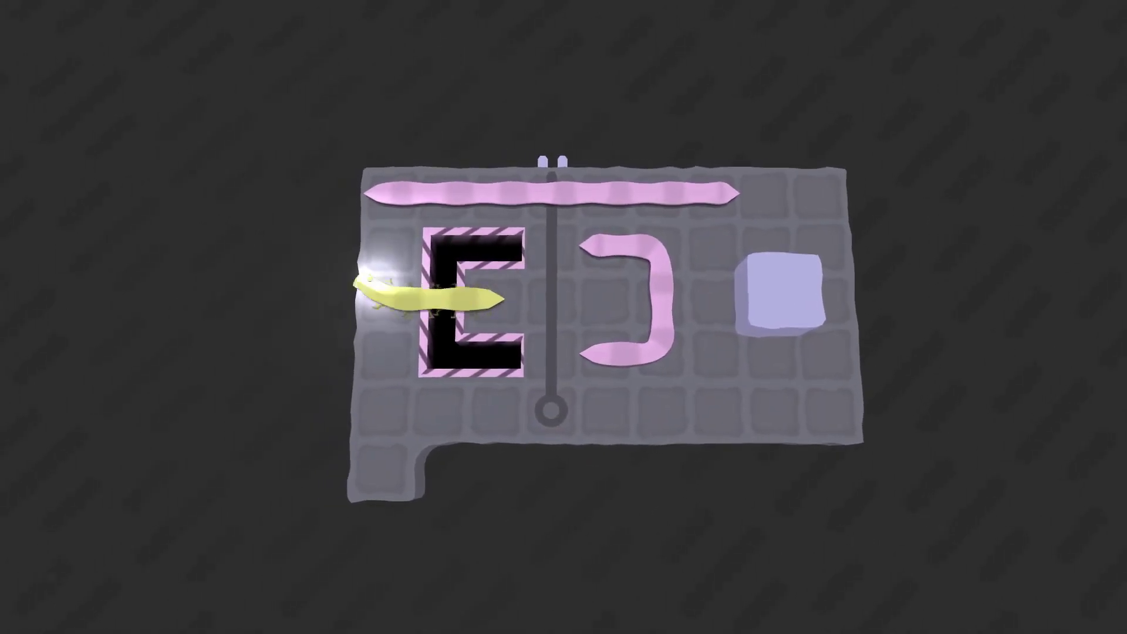
key(Right)
key(Right)
key(Right)
key(Right)
key(Right)
key(Right)
key(Right)
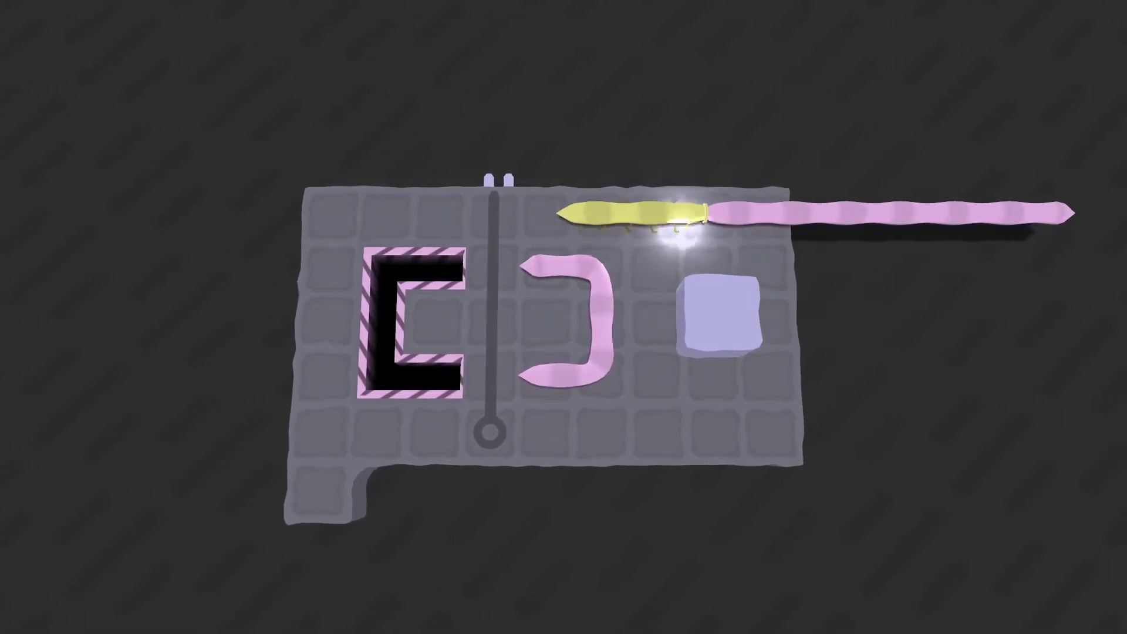
key(Right)
key(Up)
key(Down)
key(Down)
key(Down)
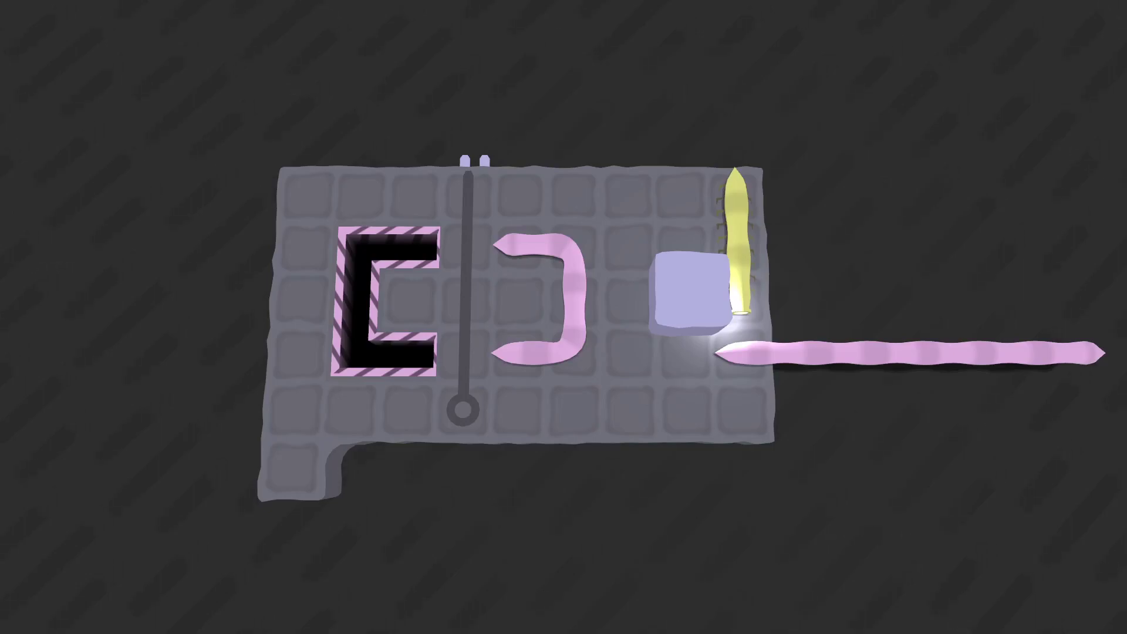
Crawl the caterpillar left along the top row and down the pole, pushing the pink C-worm down
key(Up)
key(Left)
key(Left)
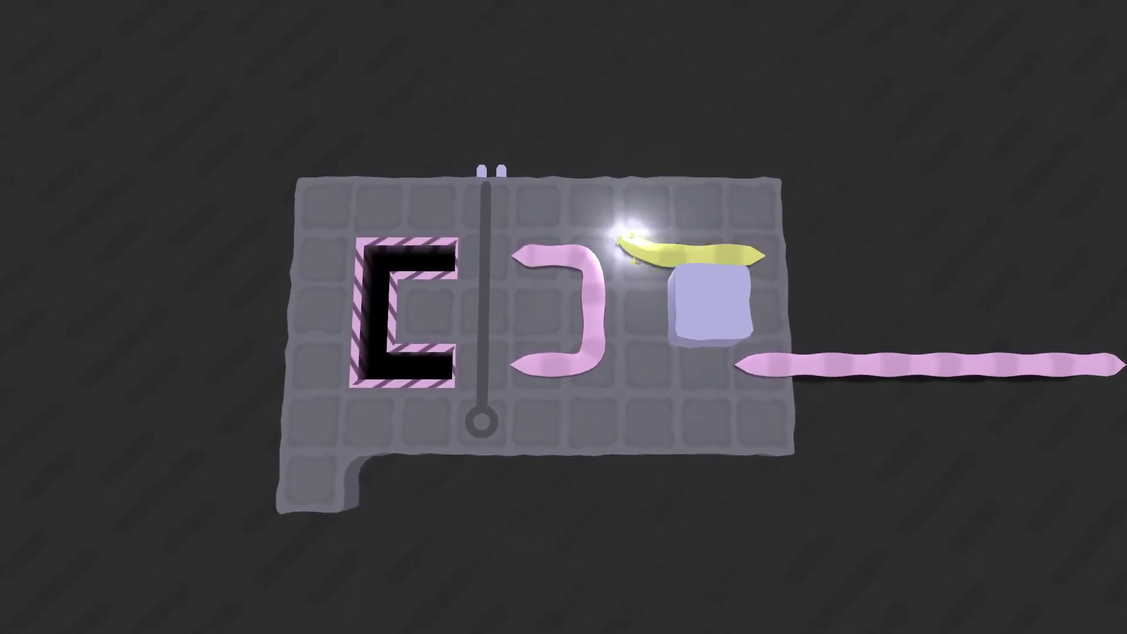
key(Left)
key(Left)
key(Left)
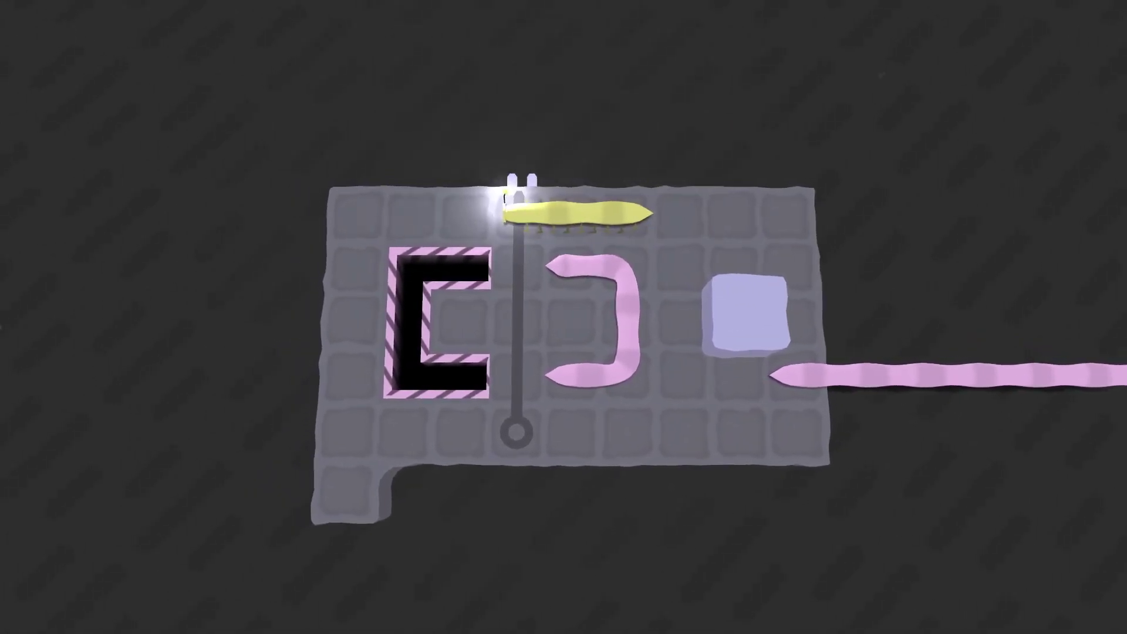
key(Down)
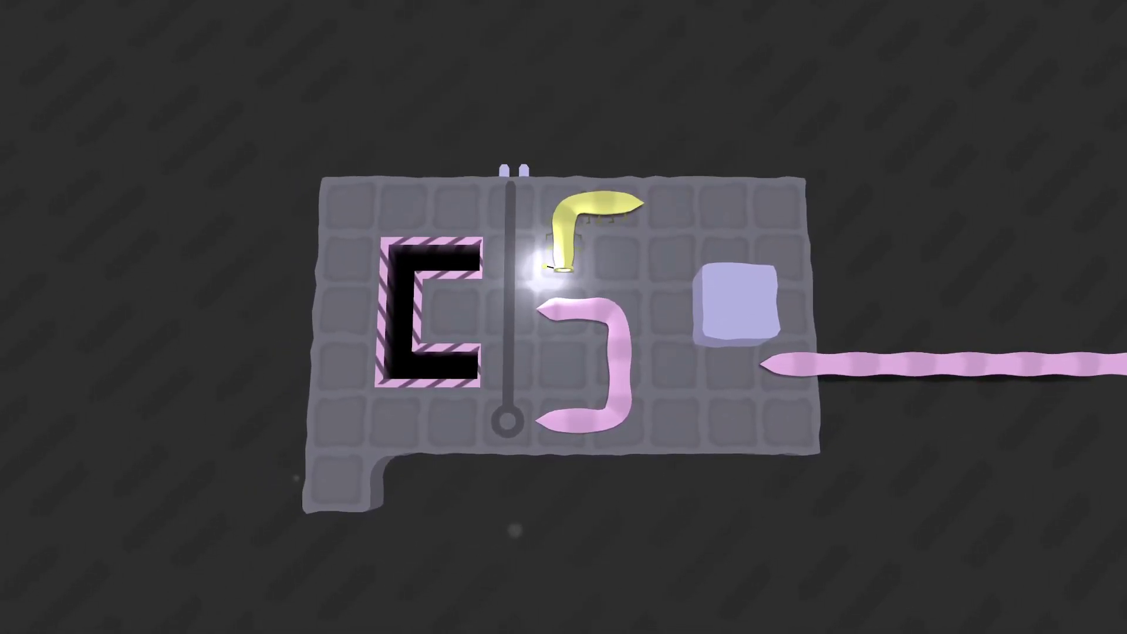
key(Left)
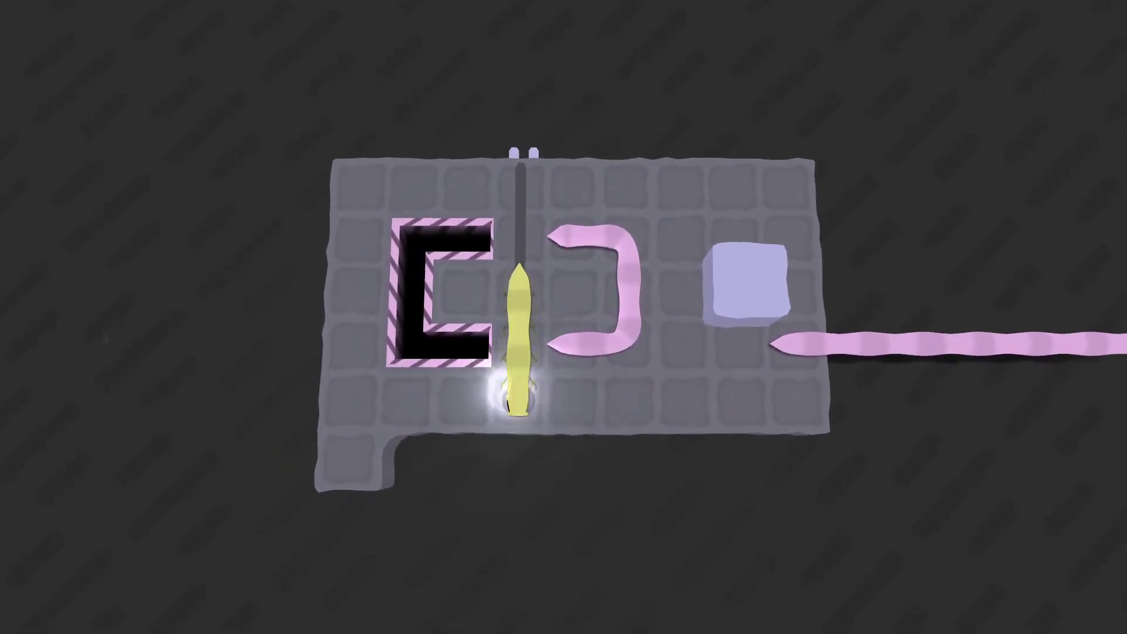
key(Up)
key(Right)
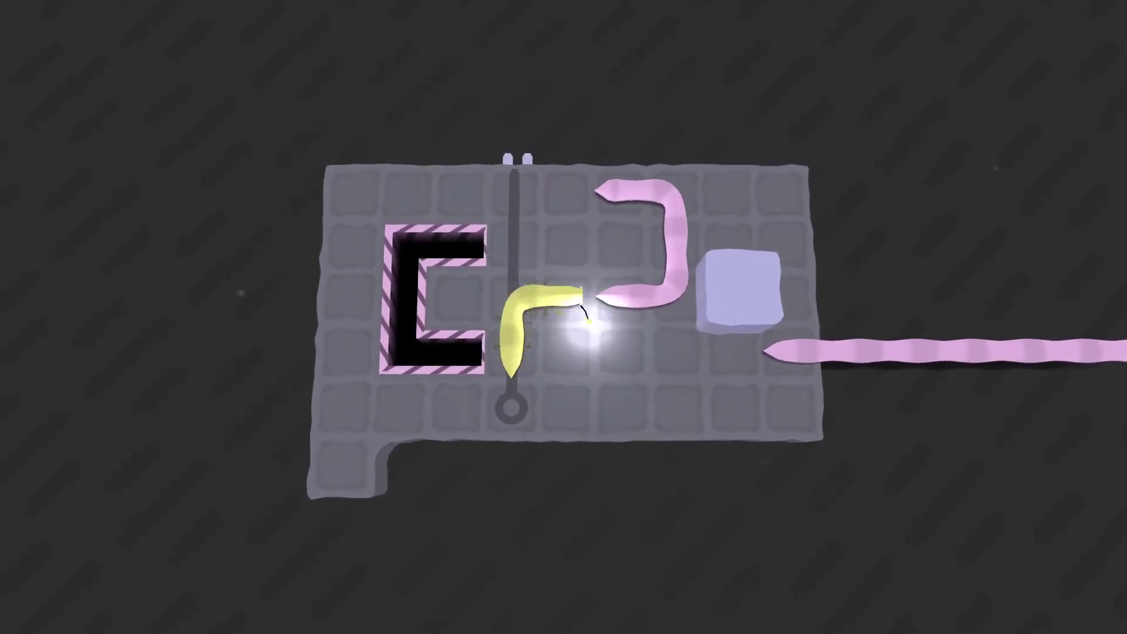
key(Right)
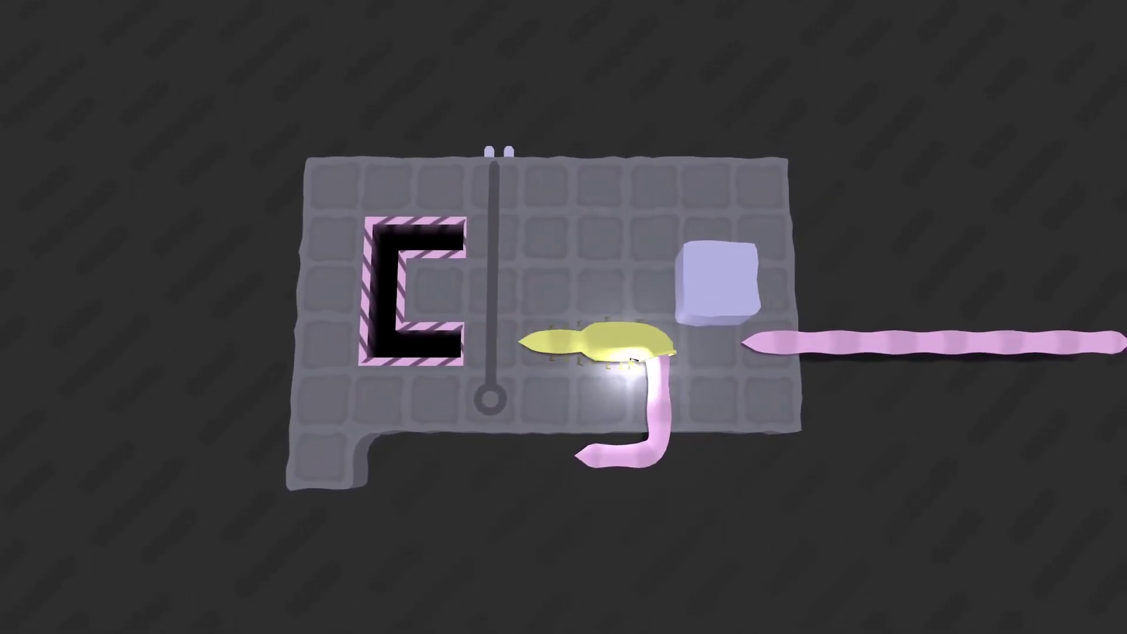
key(Down)
Undo three moves, then push the pink C-worm off the board's right side
key(z)
key(z)
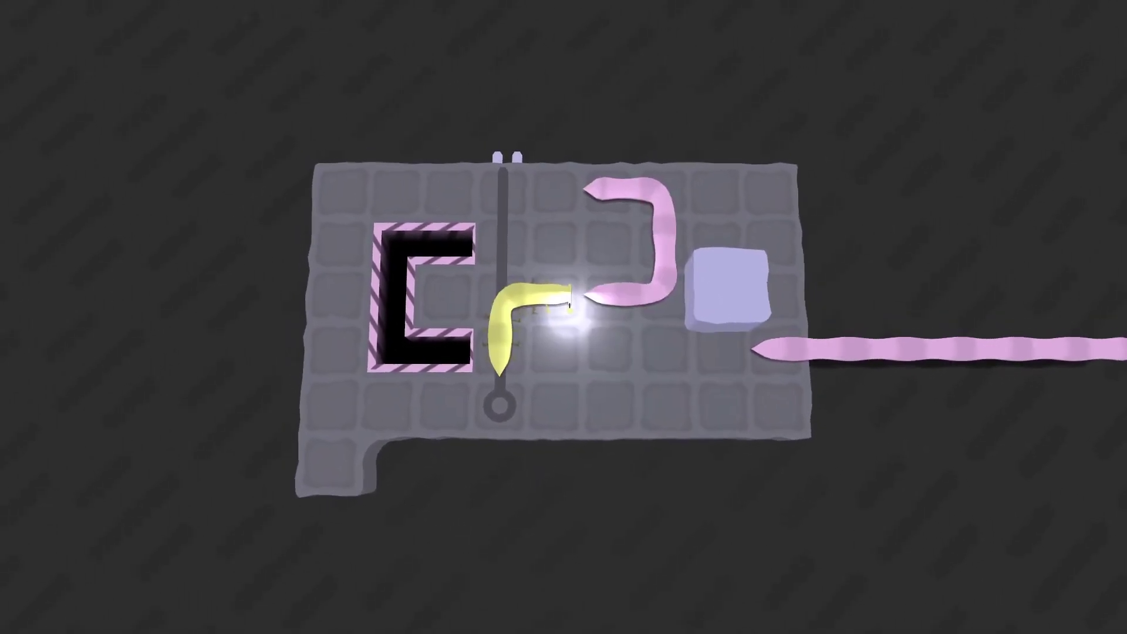
key(z)
key(Right)
key(Right)
key(Right)
key(z)
key(z)
key(z)
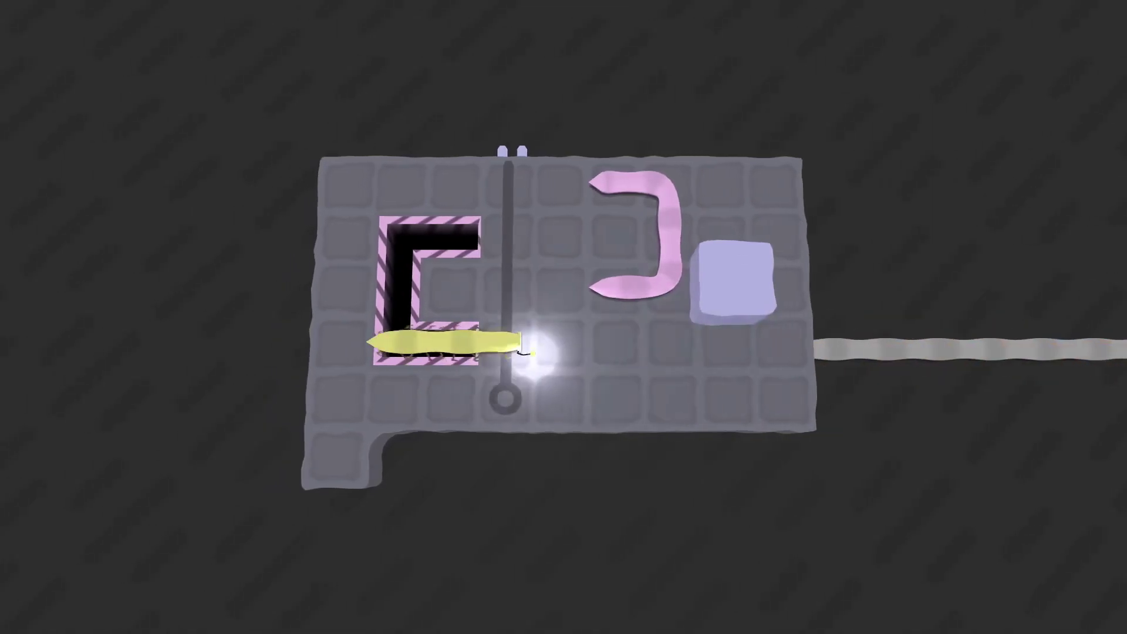
key(Right)
key(Right)
key(Down)
key(Right)
key(Right)
key(Right)
key(Right)
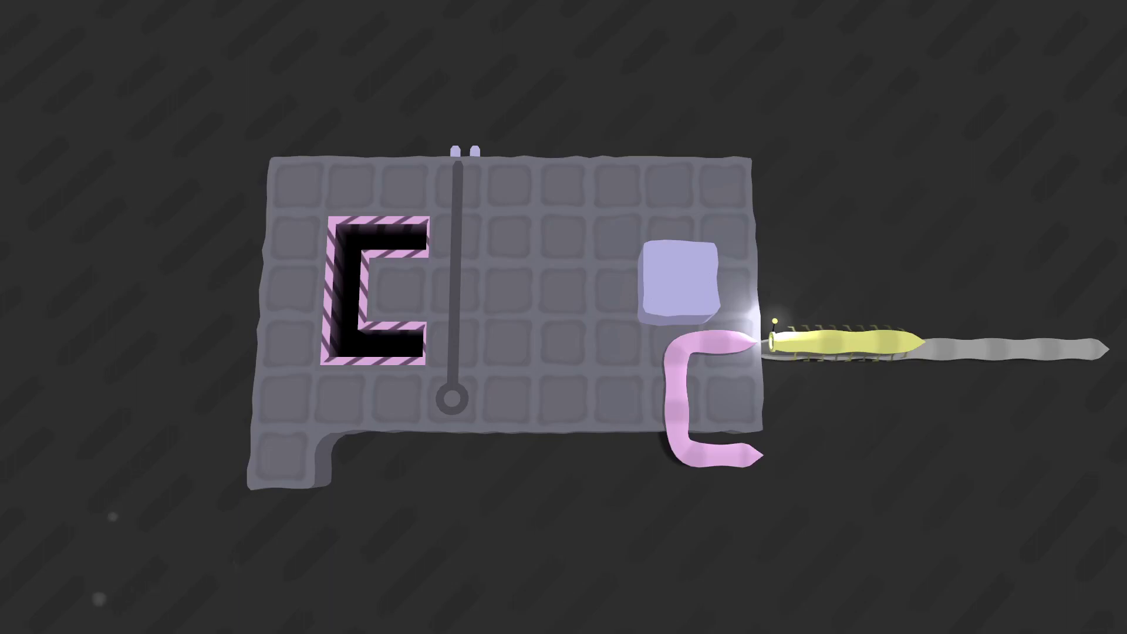
Push the pink C-worm three cells left toward the pit, then restart the level
key(Left)
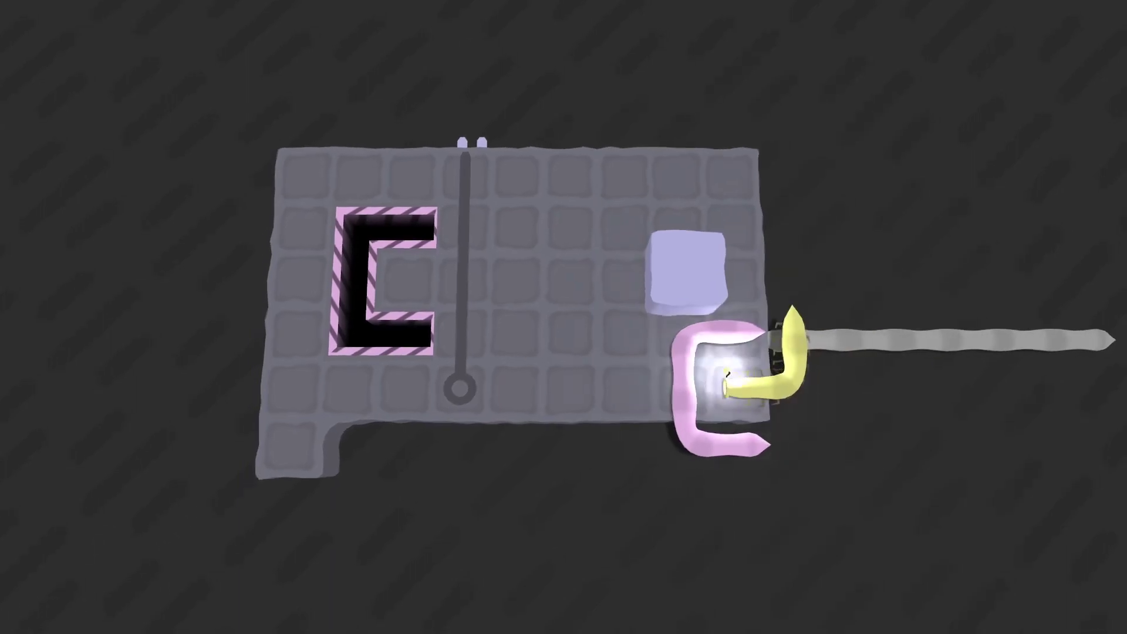
key(Left)
key(Left)
key(Left)
key(Left)
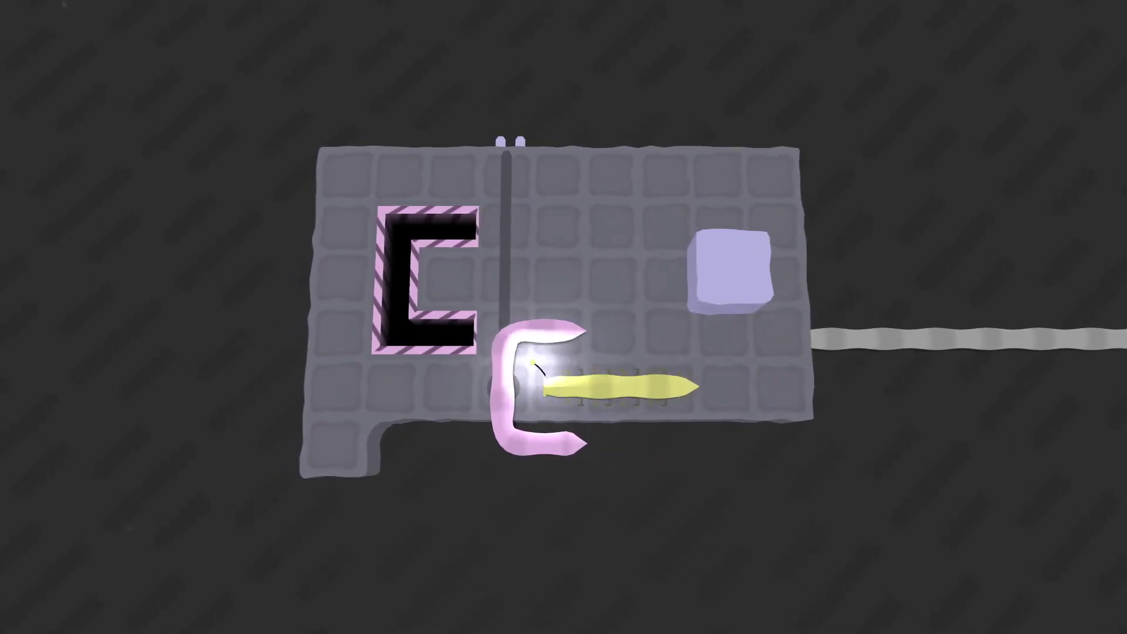
key(Left)
key(Left)
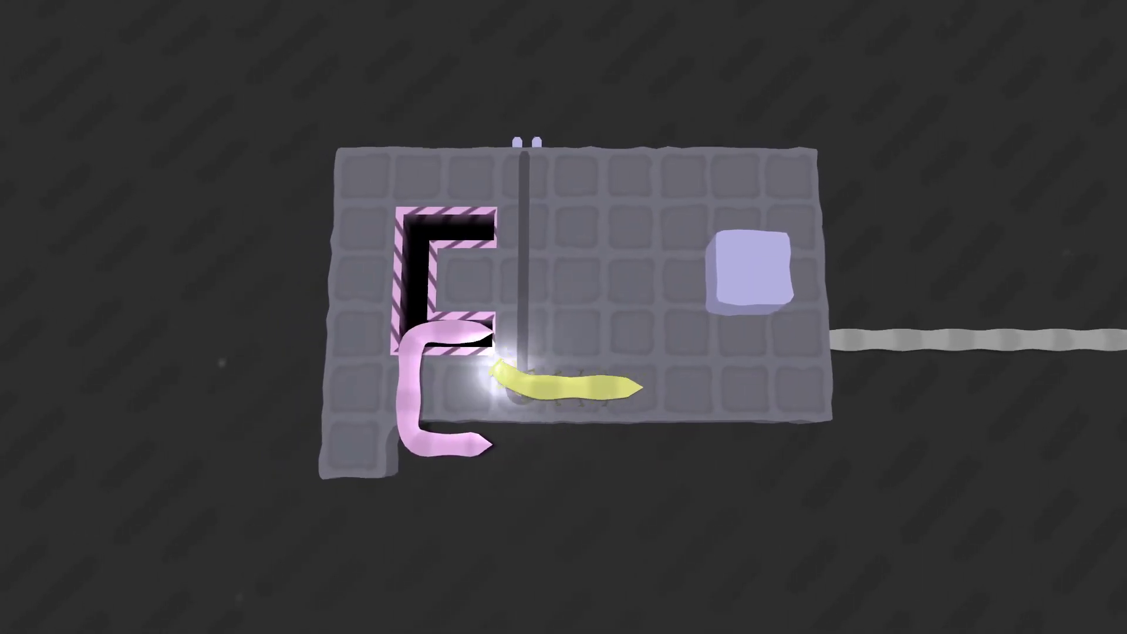
key(Up)
key(Left)
key(Down)
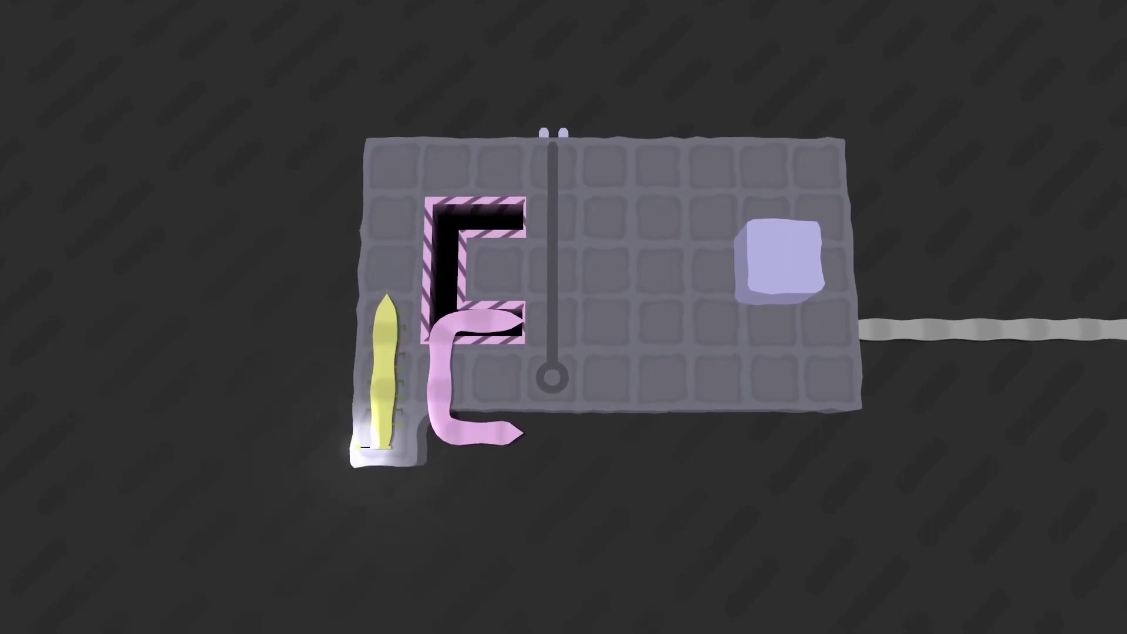
key(Down)
key(Right)
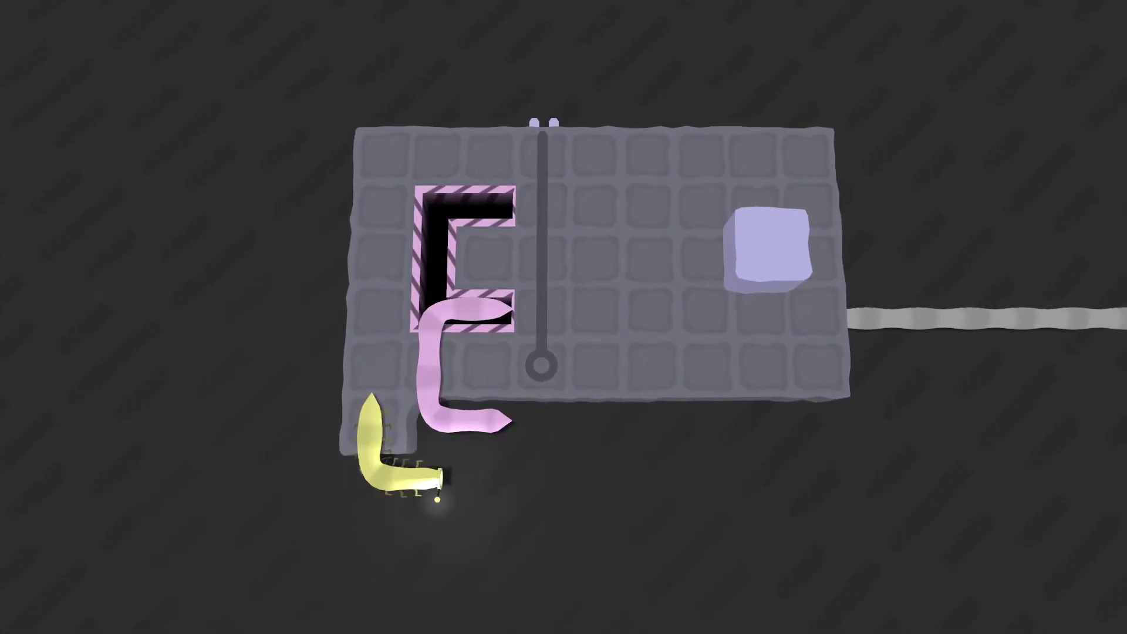
key(r)
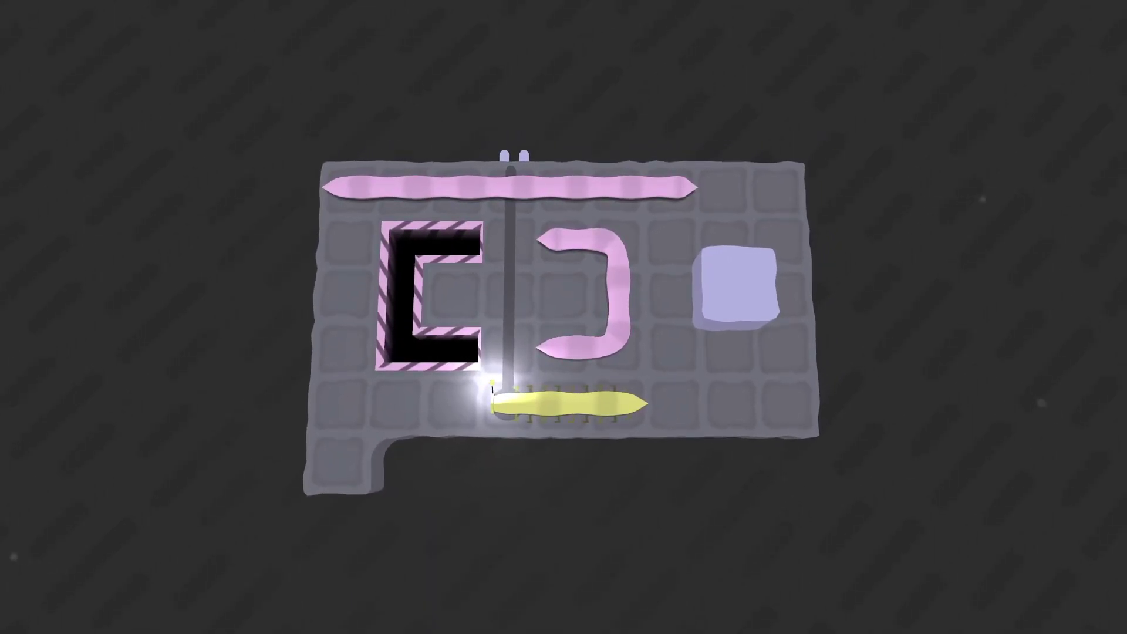
key(Up)
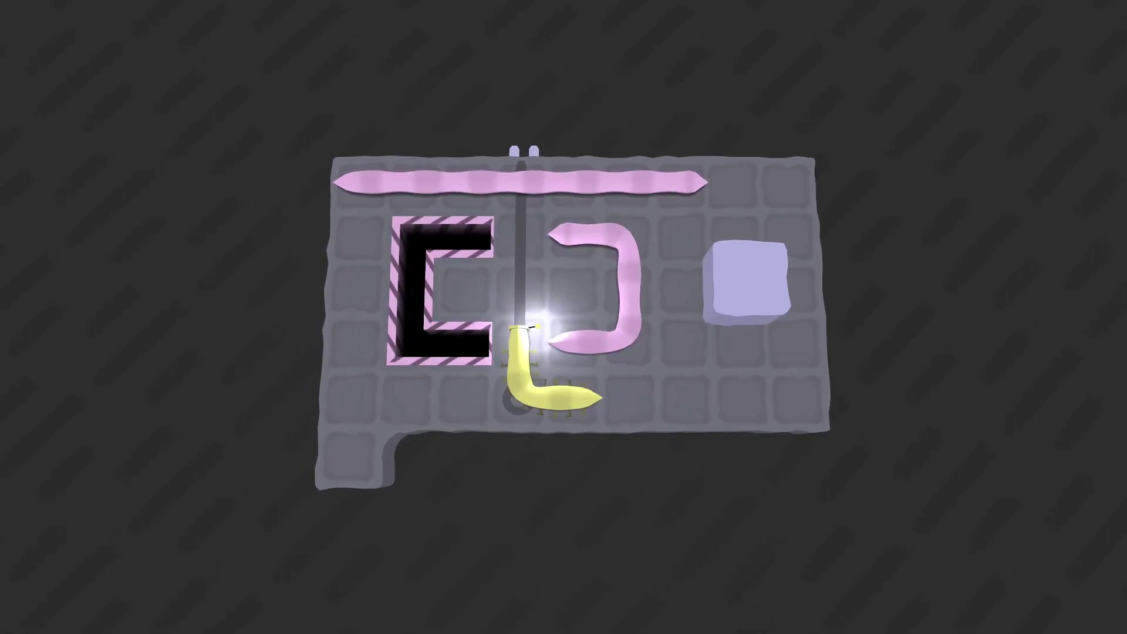
key(Right)
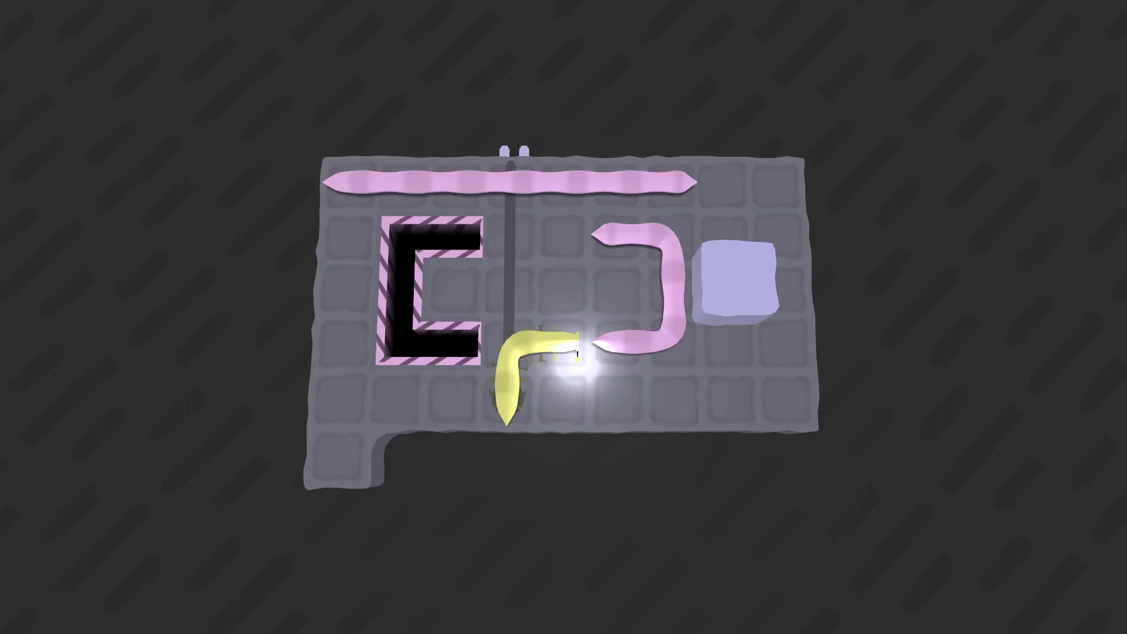
key(Down)
key(Right)
key(Right)
key(Right)
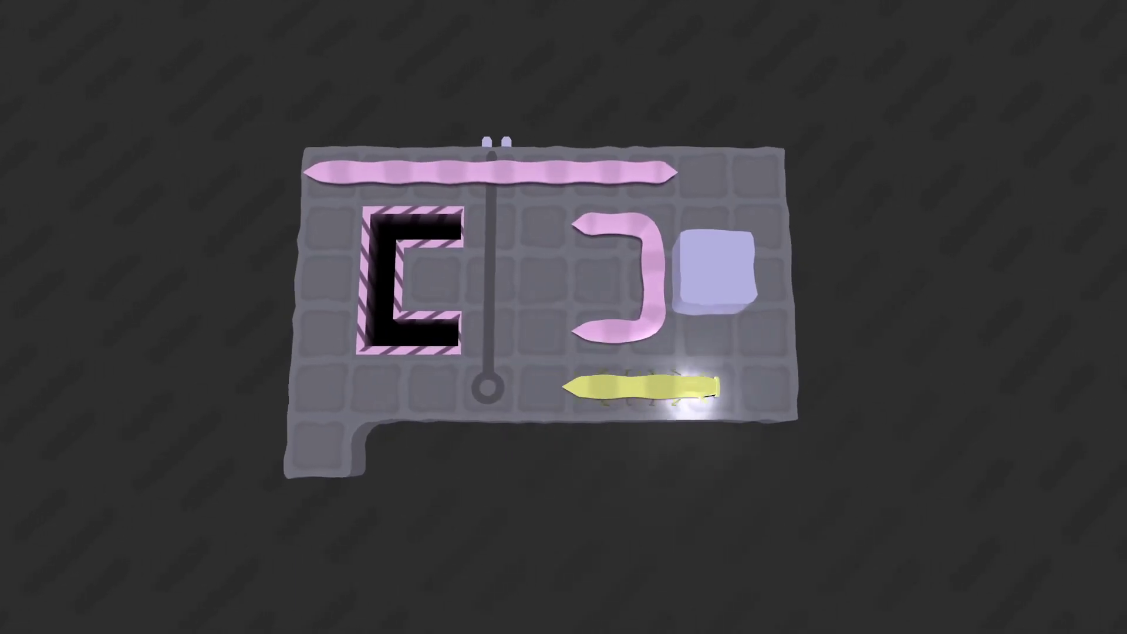
key(Right)
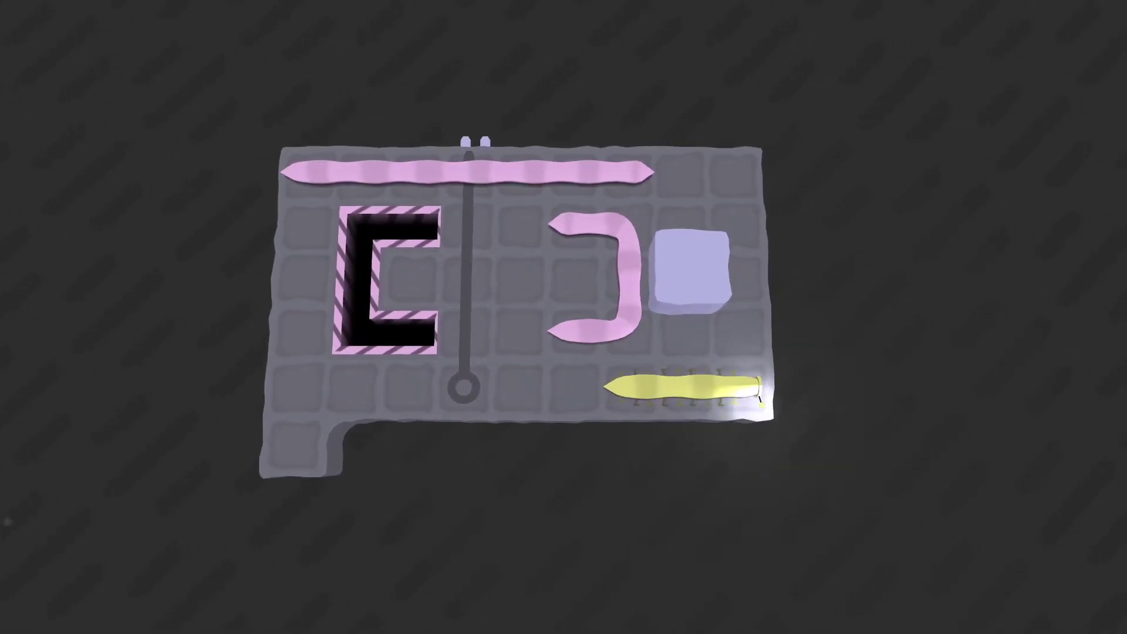
key(Up)
key(Up)
key(Up)
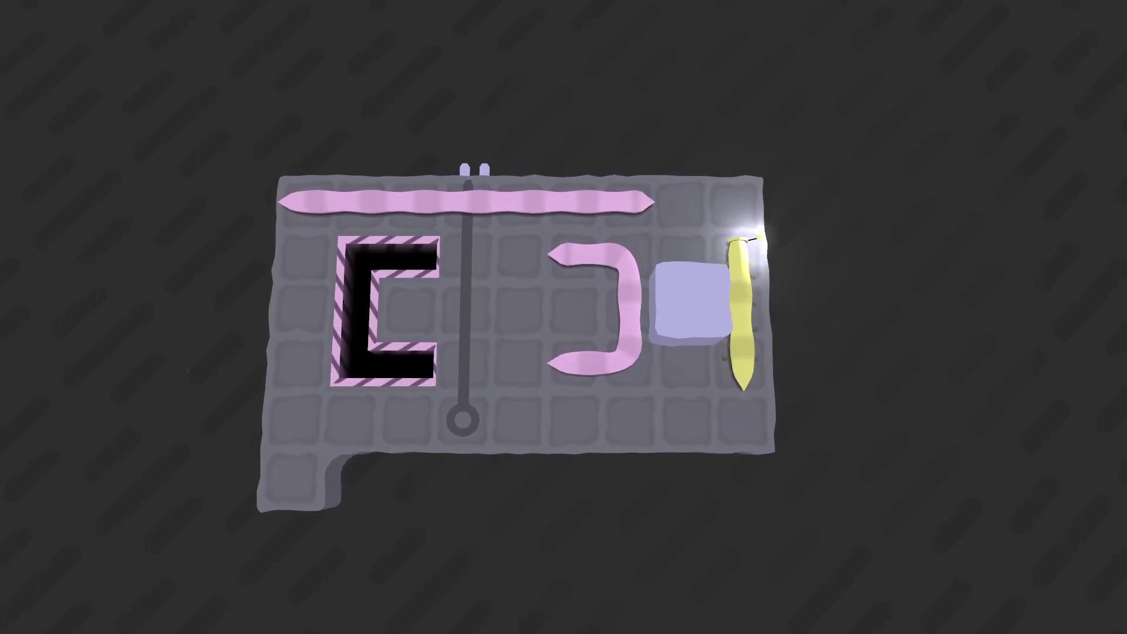
key(Up)
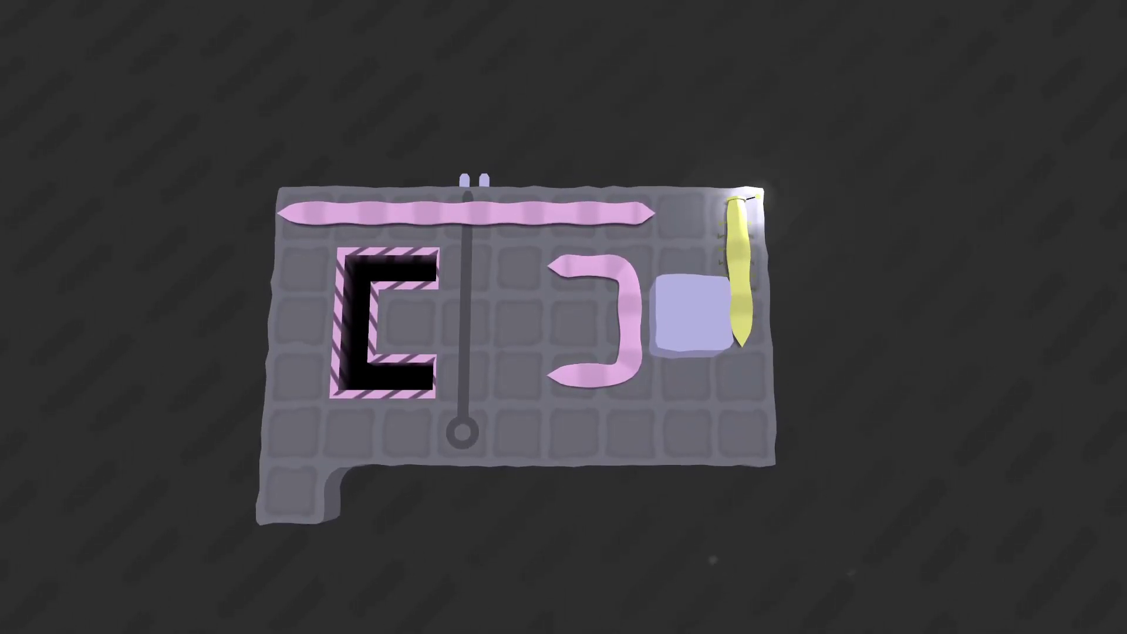
key(Left)
key(Left)
key(Left)
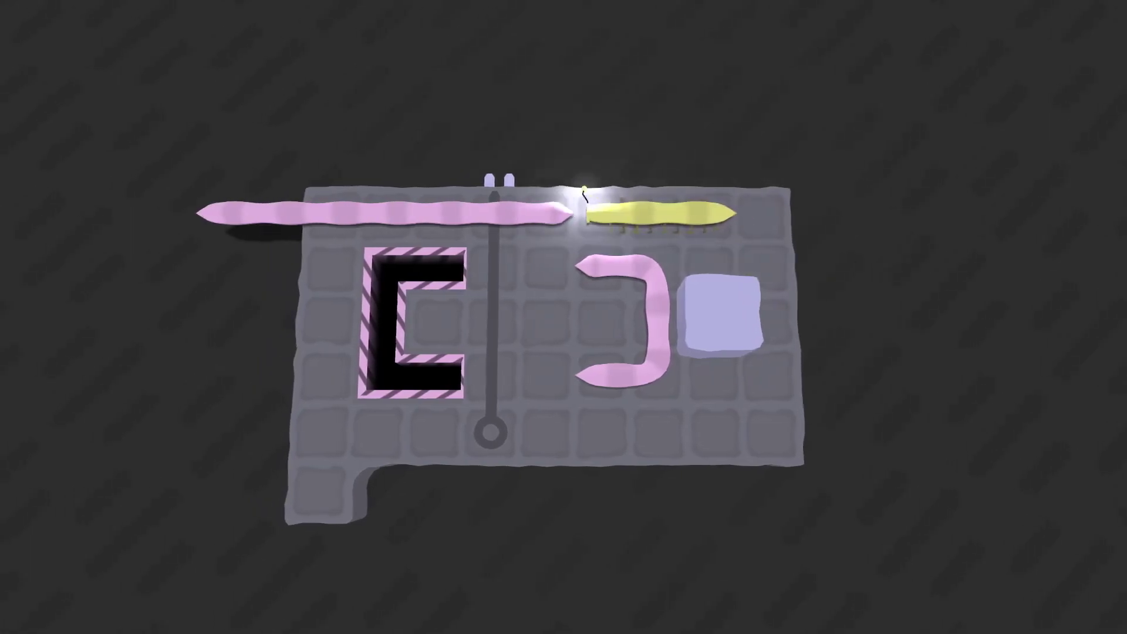
key(Left)
key(Up)
key(Up)
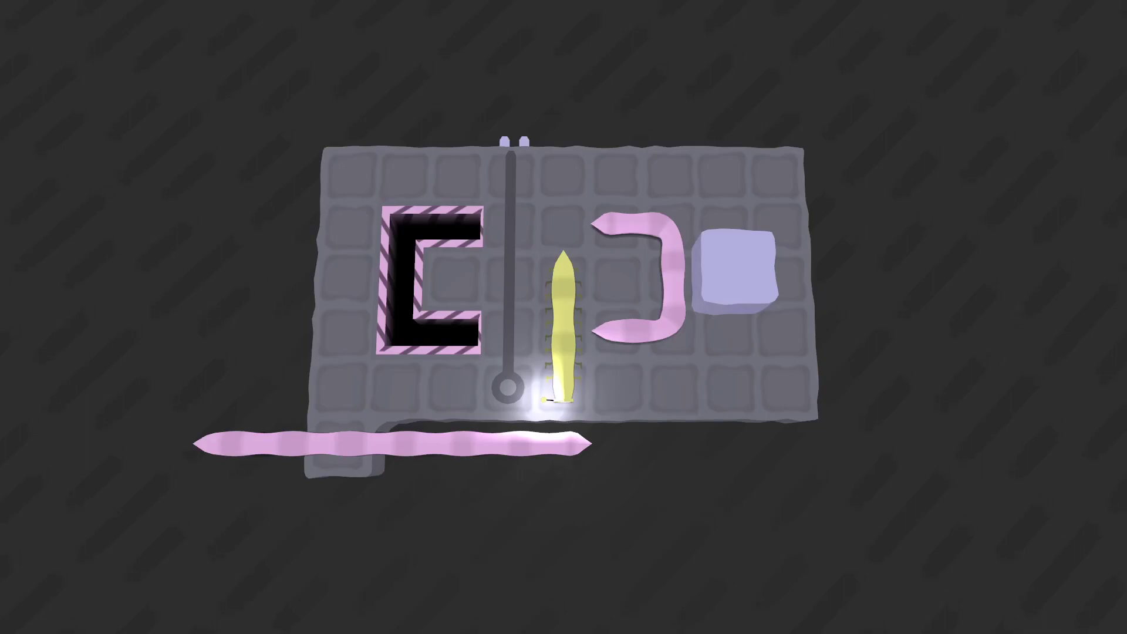
key(Up)
key(Right)
key(Up)
key(Left)
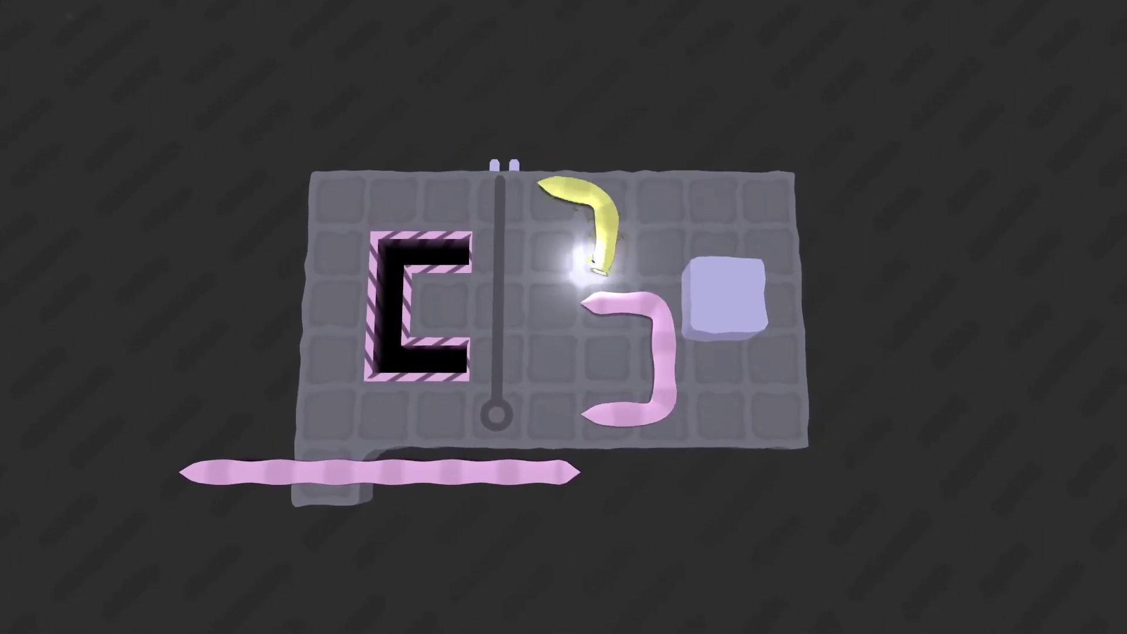
key(Left)
key(Down)
key(Down)
key(Right)
key(Right)
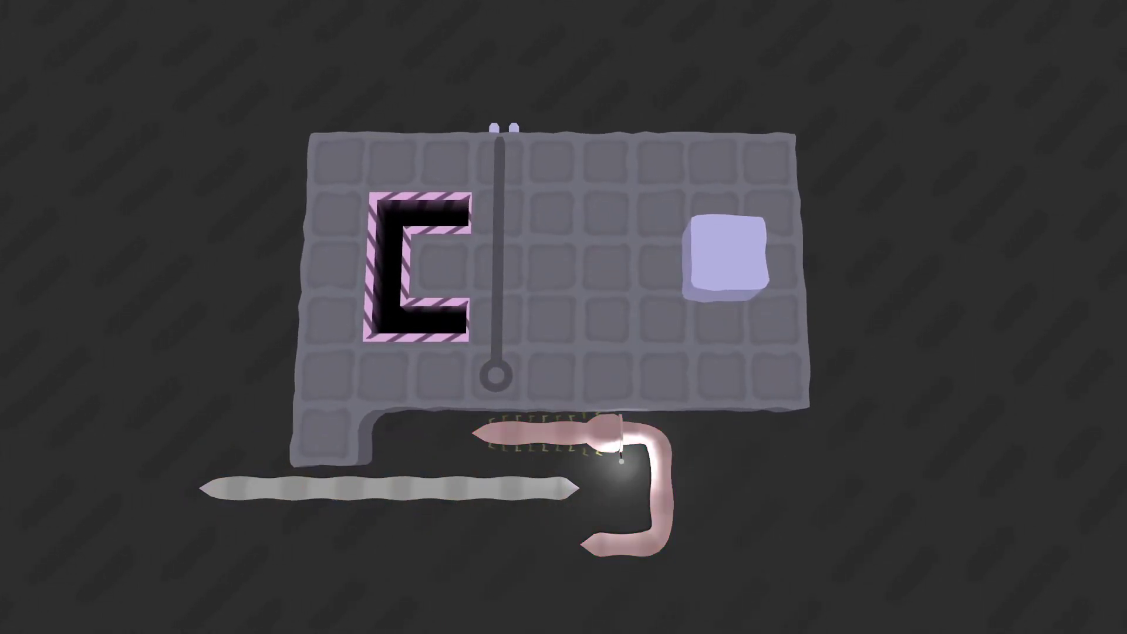
key(z)
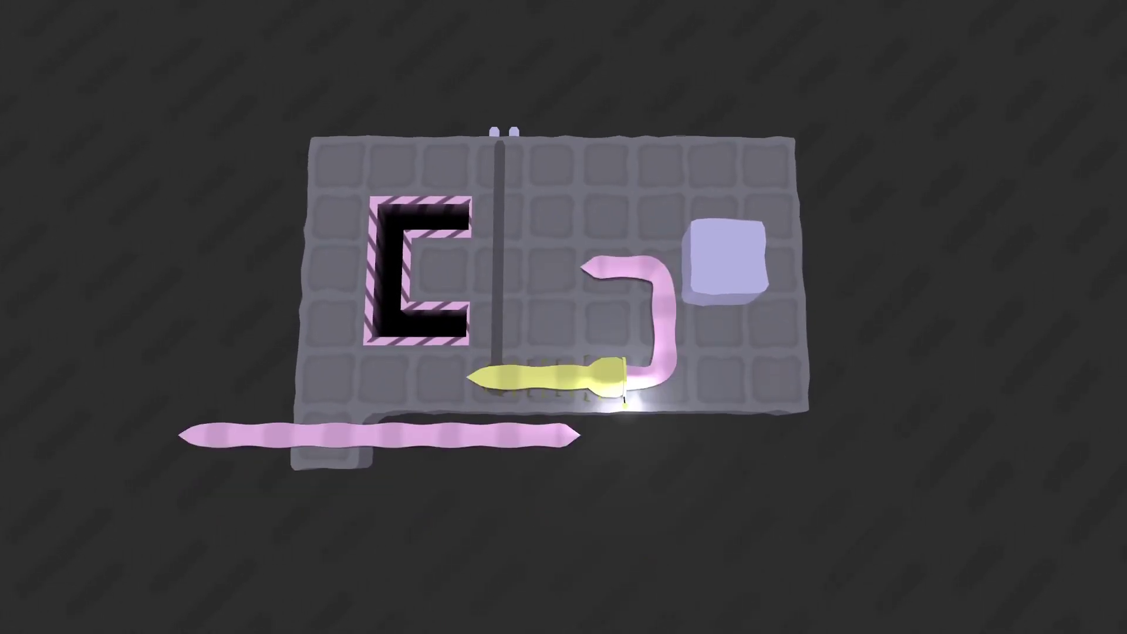
key(z)
key(z)
key(z)
key(z)
key(z)
key(z)
key(z)
key(z)
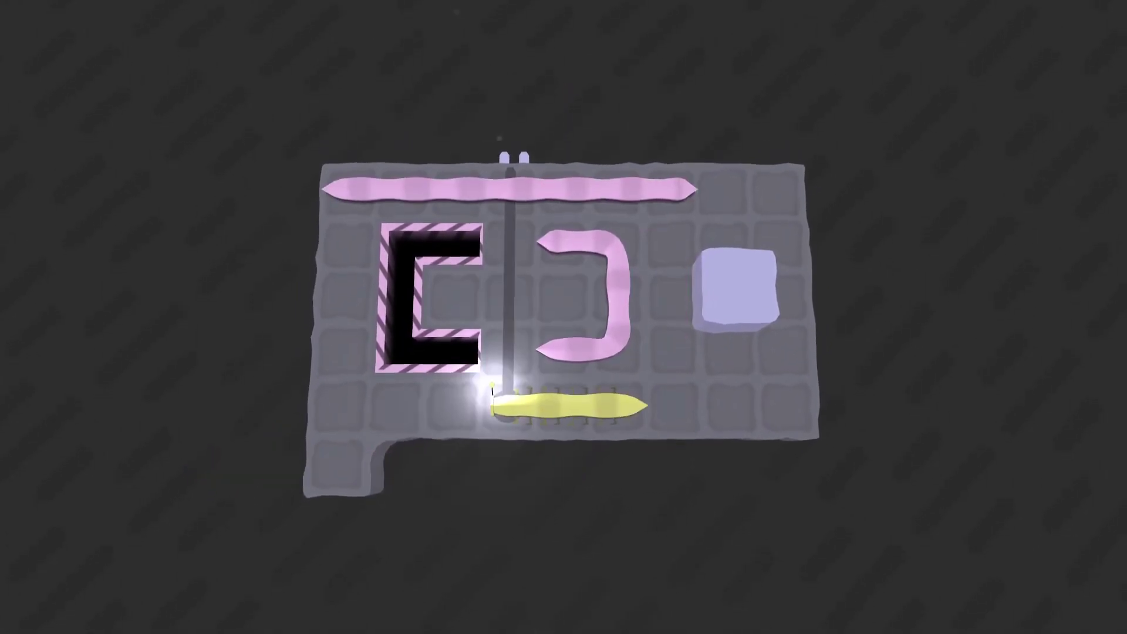
Undo one move and crawl the yellow worm up the left edge and right along the top
key(z)
key(z)
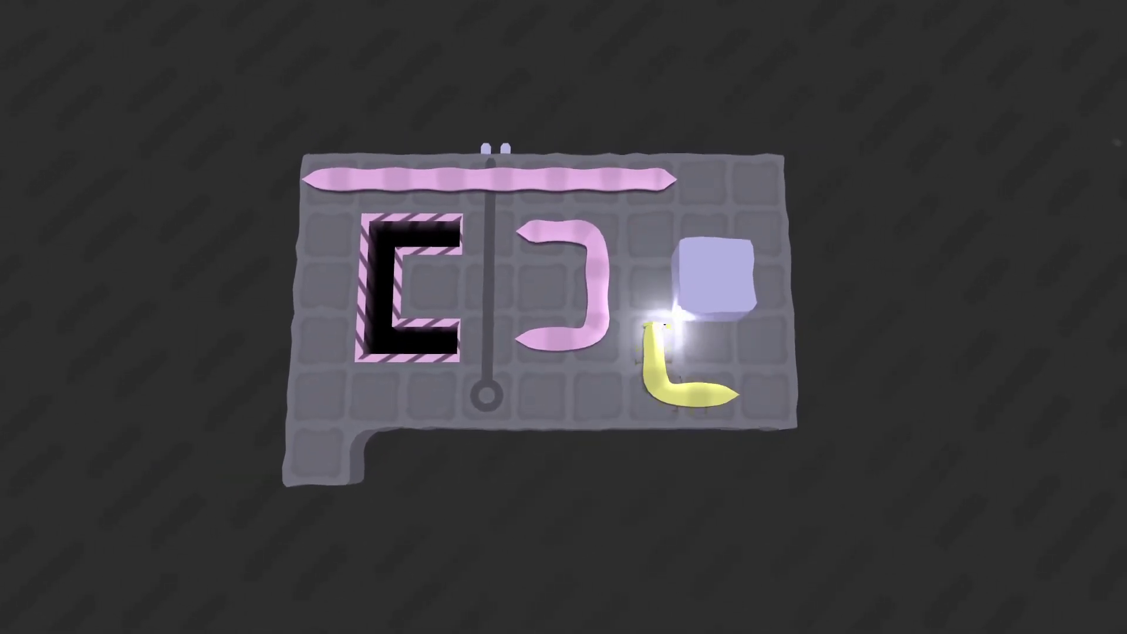
key(z)
key(Left)
key(Left)
key(Left)
key(Left)
key(Left)
key(Up)
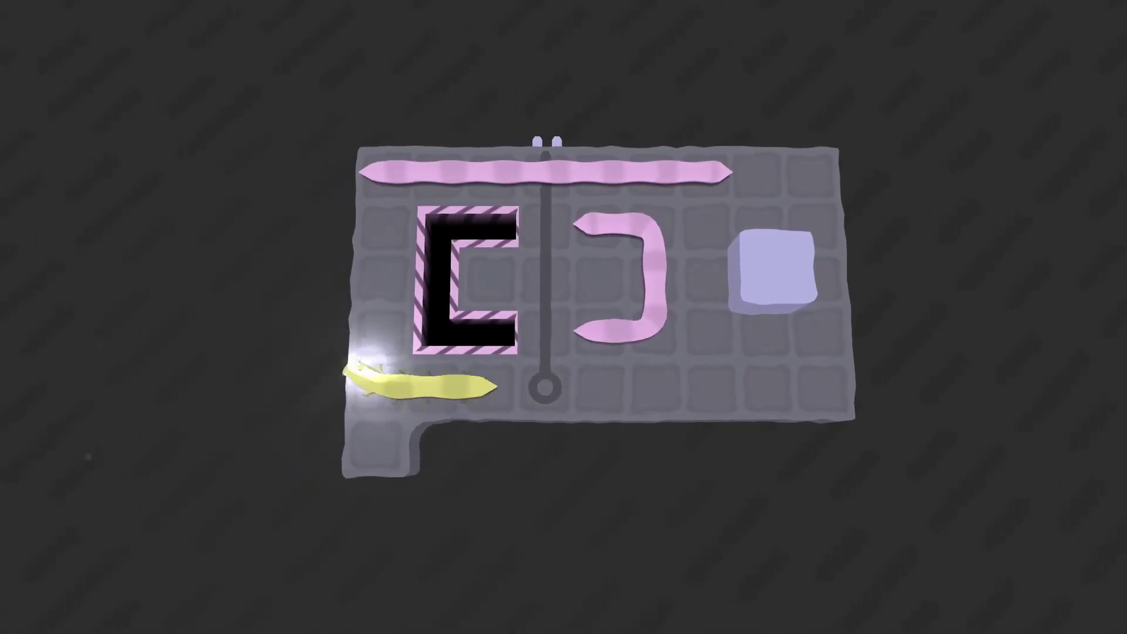
key(Up)
key(Up)
key(Up)
key(Right)
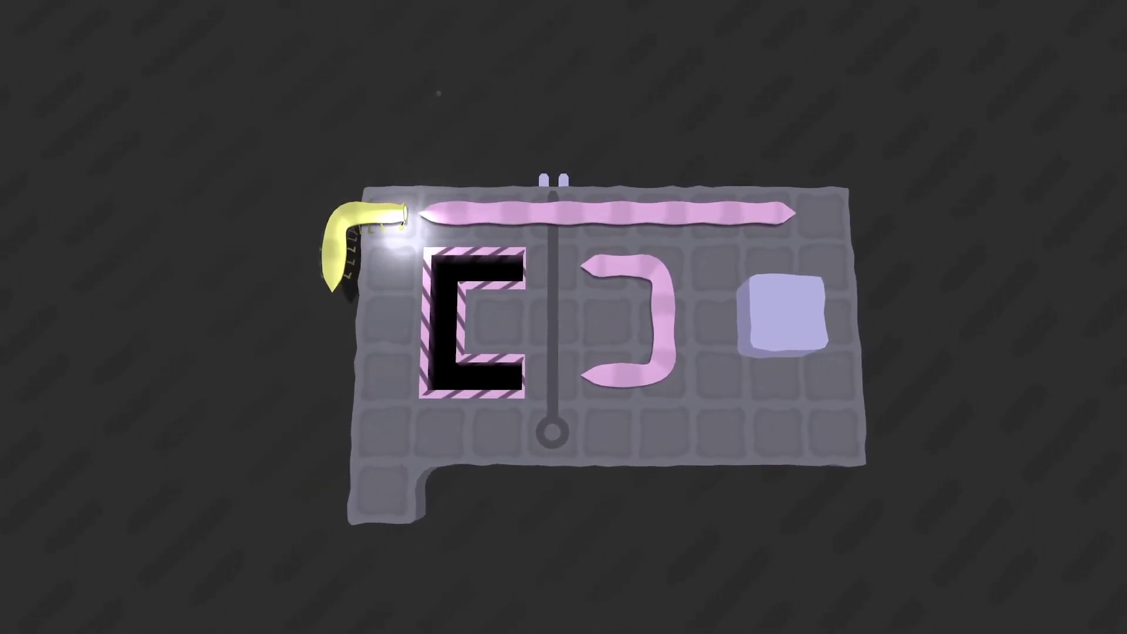
key(Right)
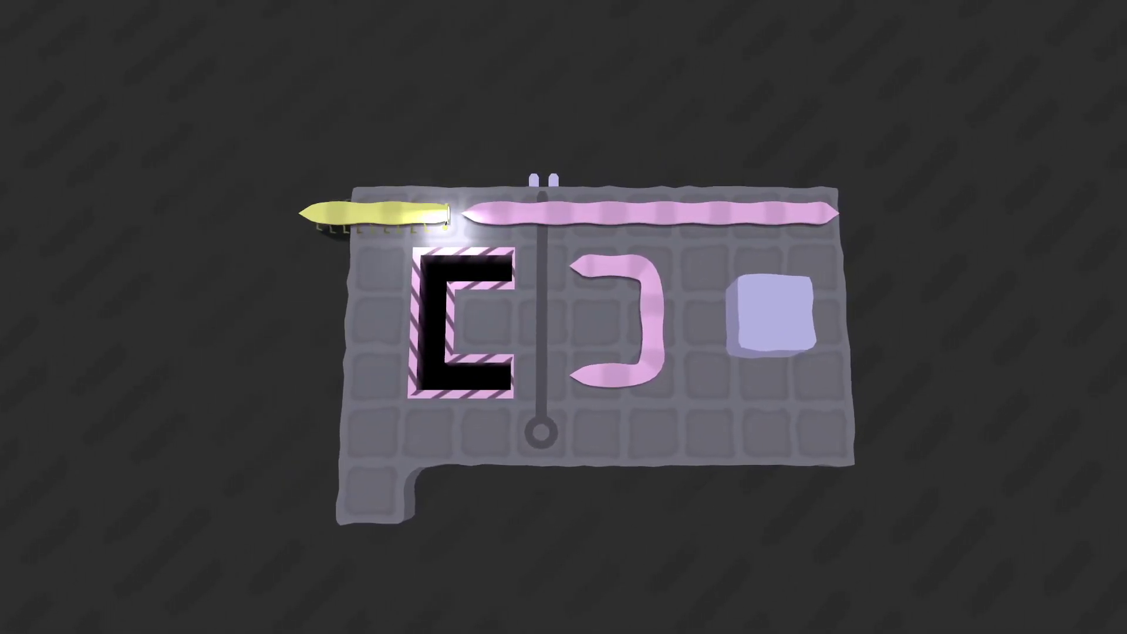
Crawl down and along the bottom to push the pink C-worm fully into the striped pit
key(Down)
key(Down)
key(Down)
key(Right)
key(Right)
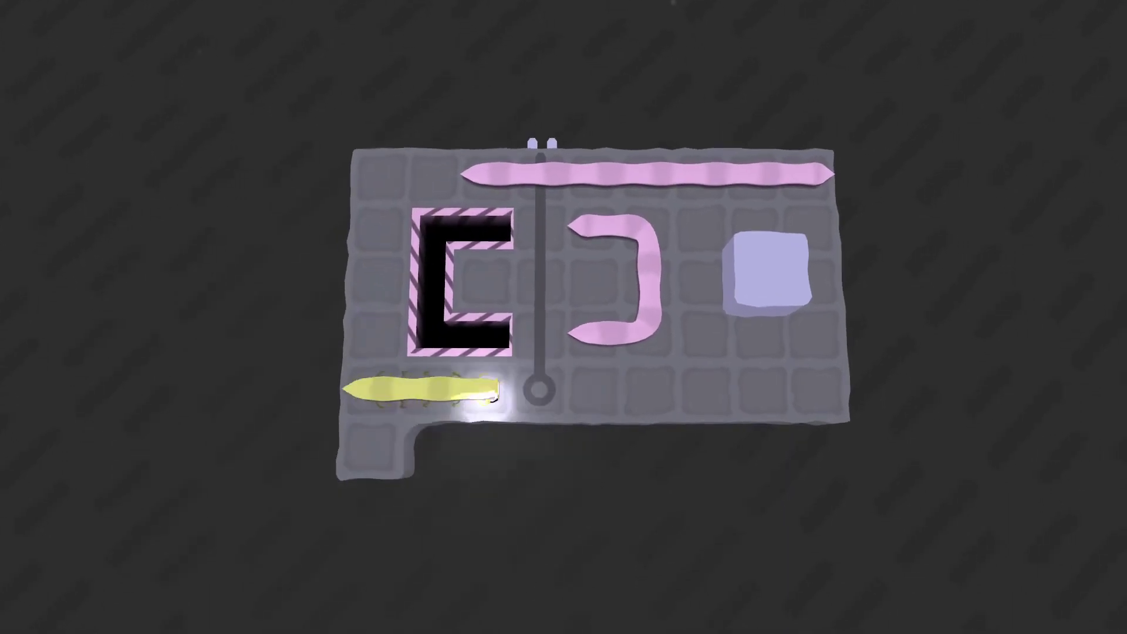
key(Right)
key(Right)
key(Right)
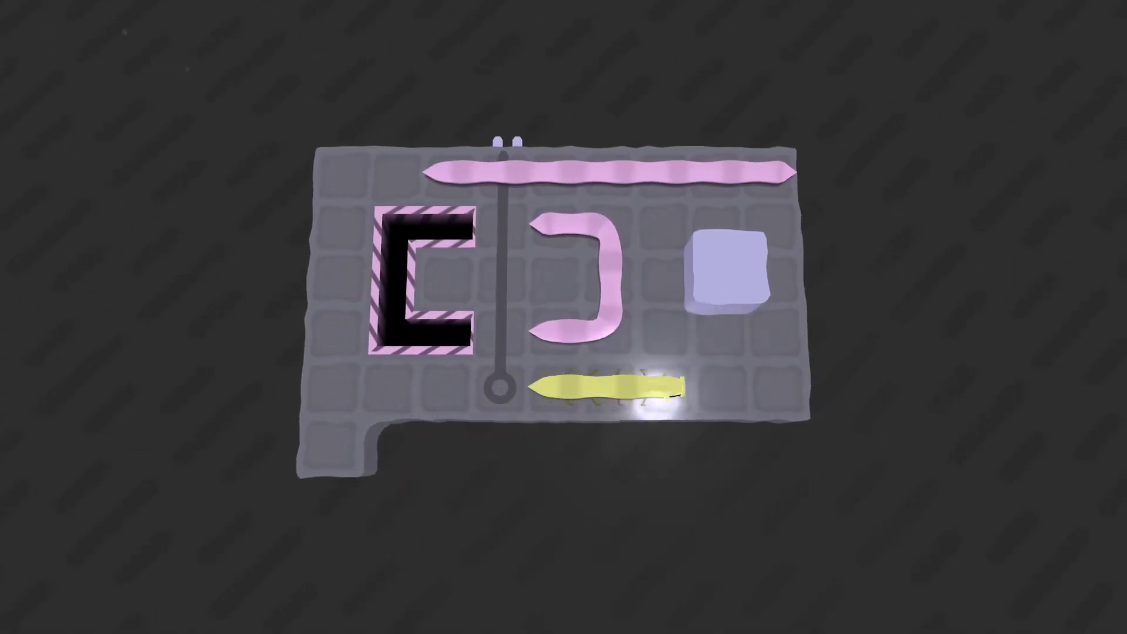
key(Up)
key(Left)
key(Left)
key(Left)
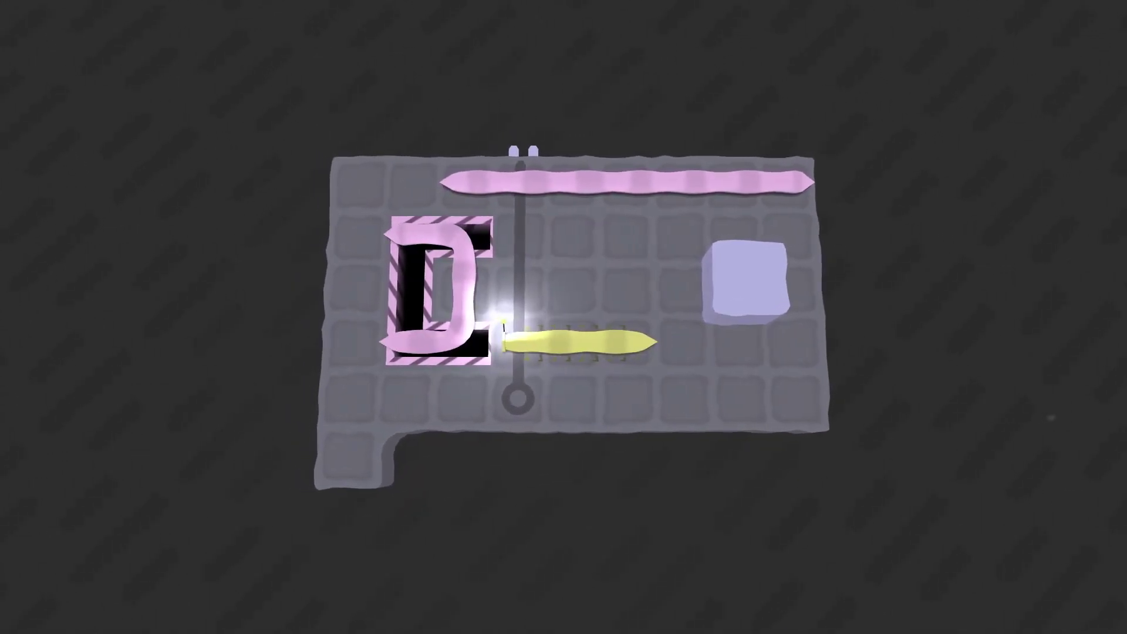
key(Down)
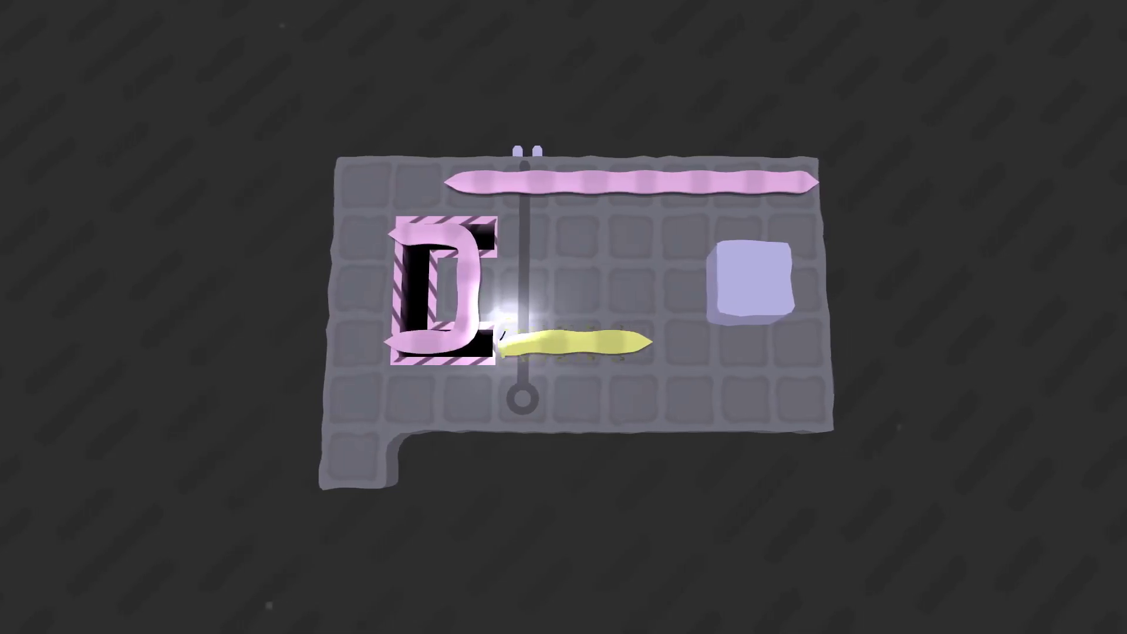
Climb the left column and push the long pink worm down one row
key(Left)
key(Left)
key(Left)
key(Up)
key(Up)
key(Up)
key(Up)
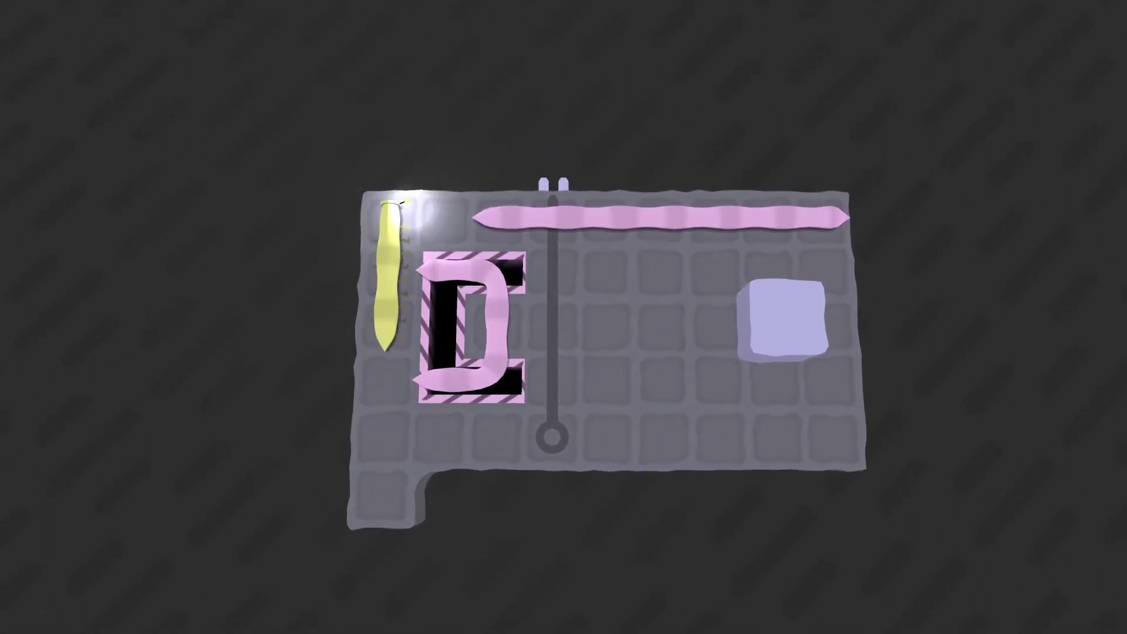
key(Up)
key(Right)
key(Right)
key(Down)
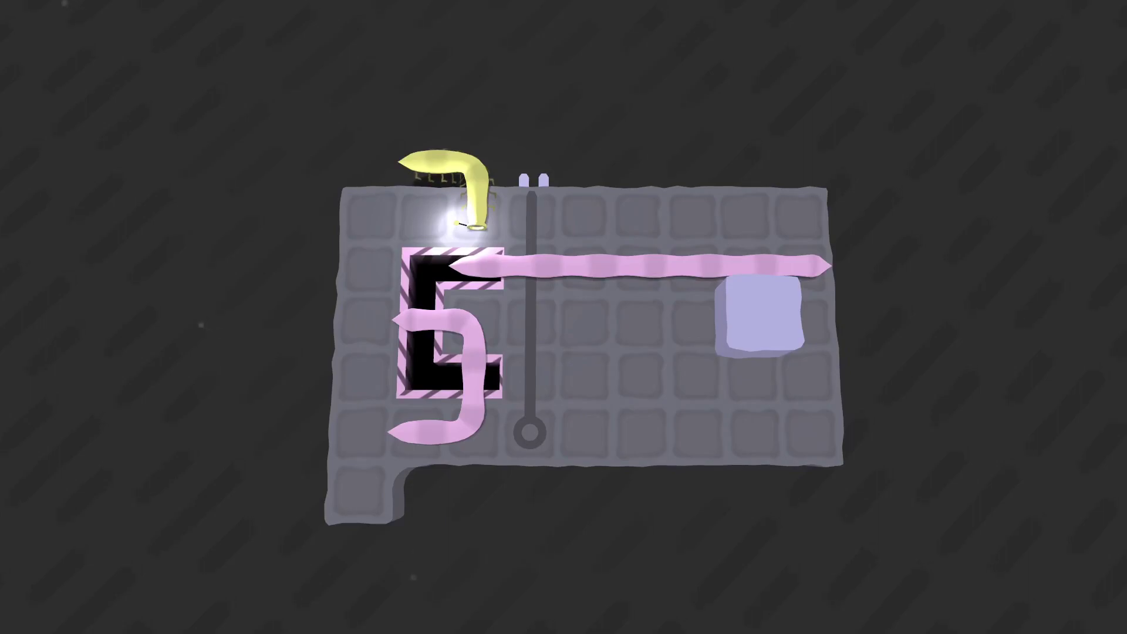
Circle back to the top row and push the long pink worm one cell left
key(Left)
key(Left)
key(Down)
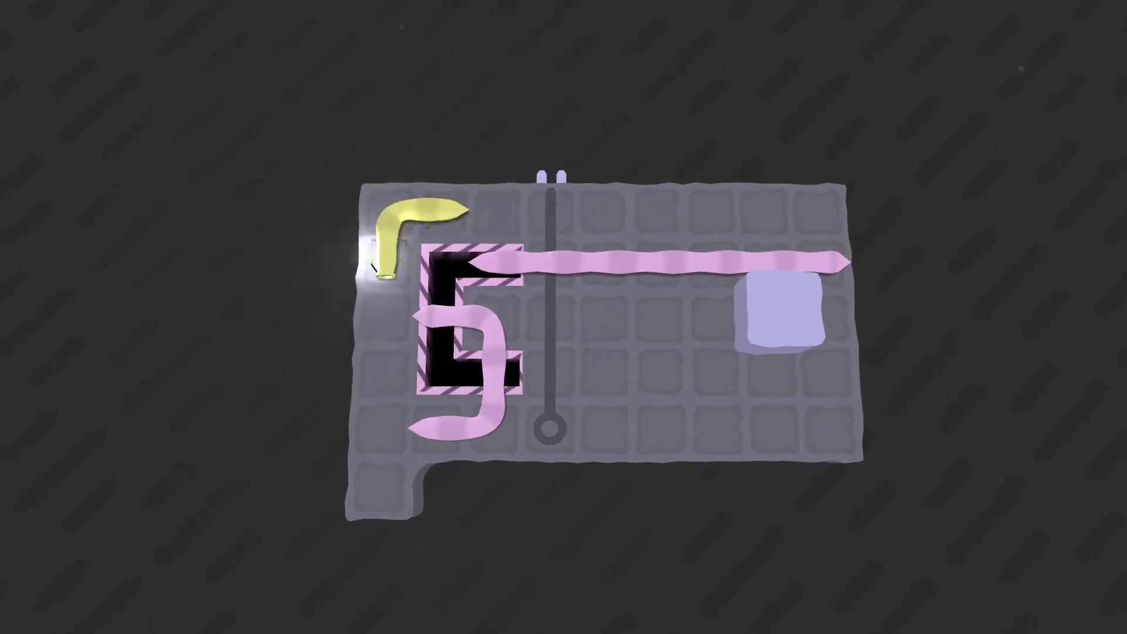
key(Down)
key(Down)
key(Down)
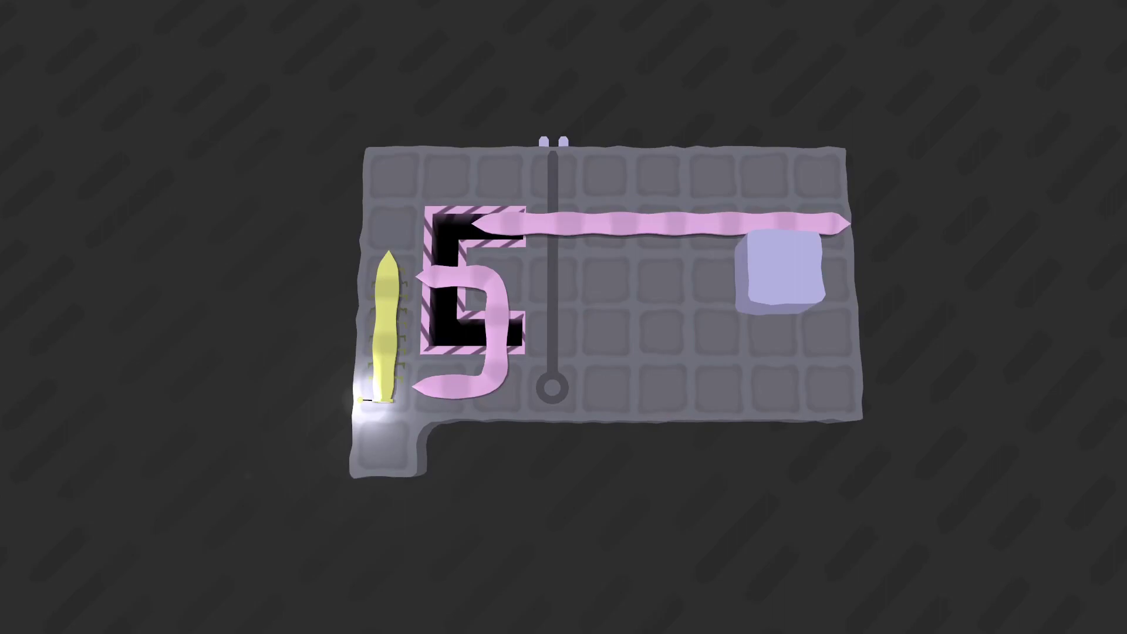
key(Up)
key(Up)
key(Up)
key(Right)
key(Right)
key(Right)
key(Right)
key(Right)
key(Right)
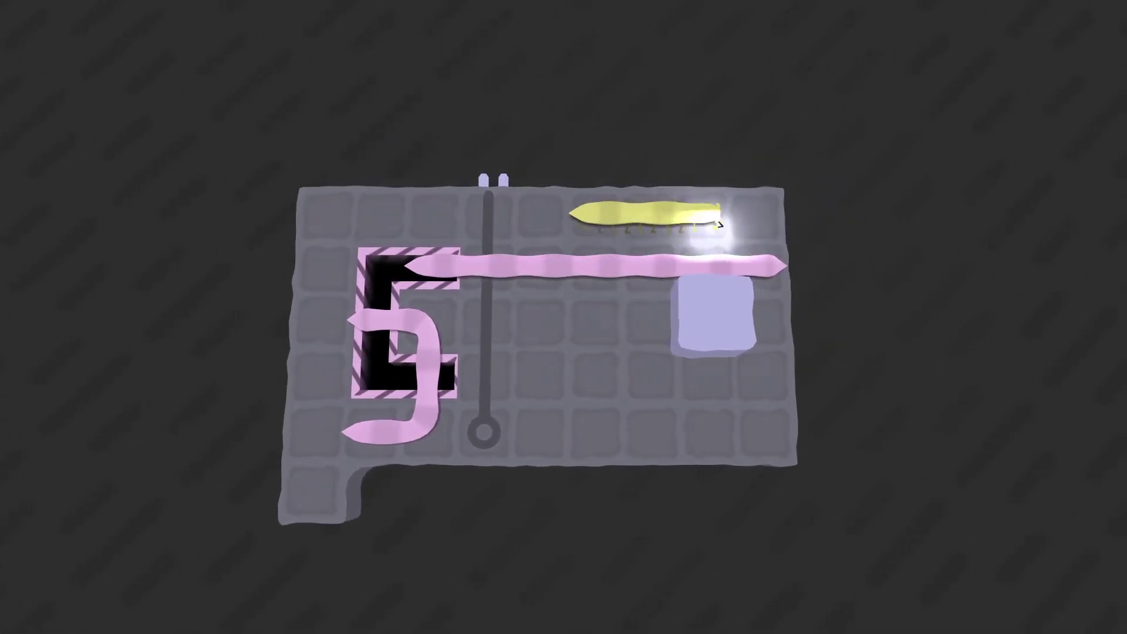
key(Right)
key(Right)
key(Down)
key(Left)
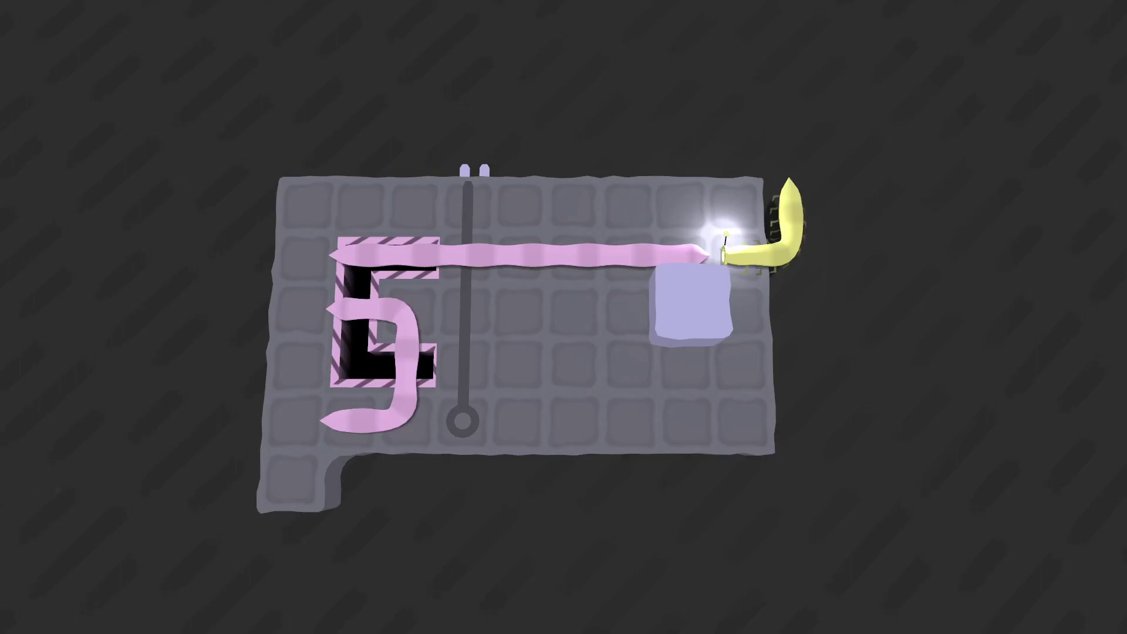
key(Down)
key(Down)
Crawl under the block and nudge the bracket-shaped pink worm one cell left
key(Left)
key(Left)
key(Left)
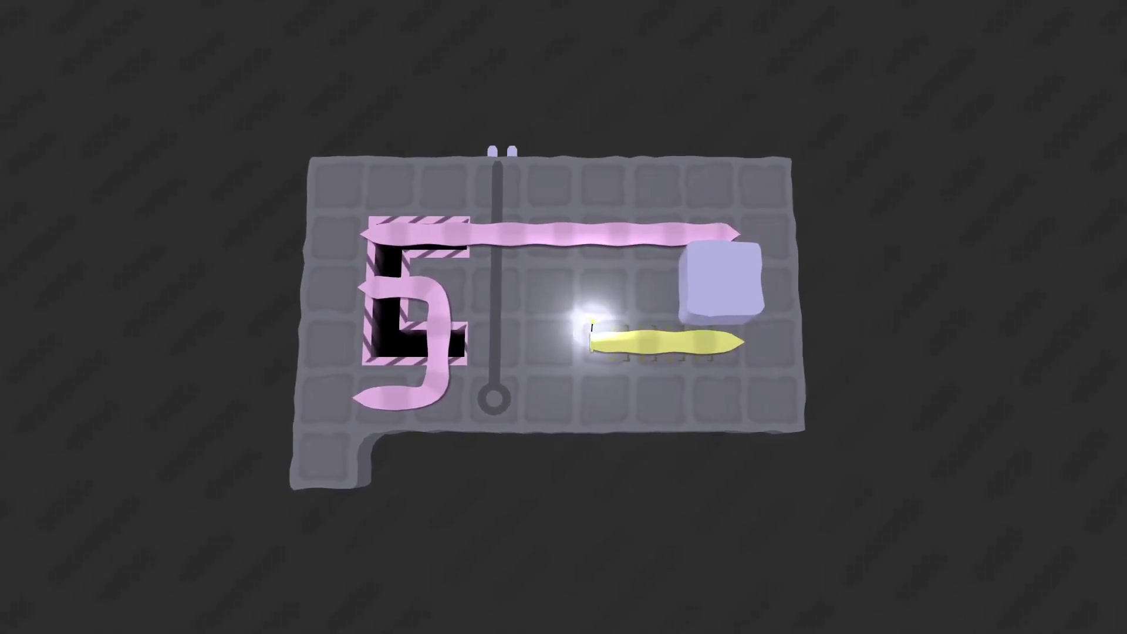
key(Left)
key(Left)
key(Right)
key(Right)
key(Right)
key(Right)
key(Right)
Push the long pink worm one cell right, then crawl along the top row and down the left column
key(Up)
key(Up)
key(Up)
key(Left)
key(Left)
key(Left)
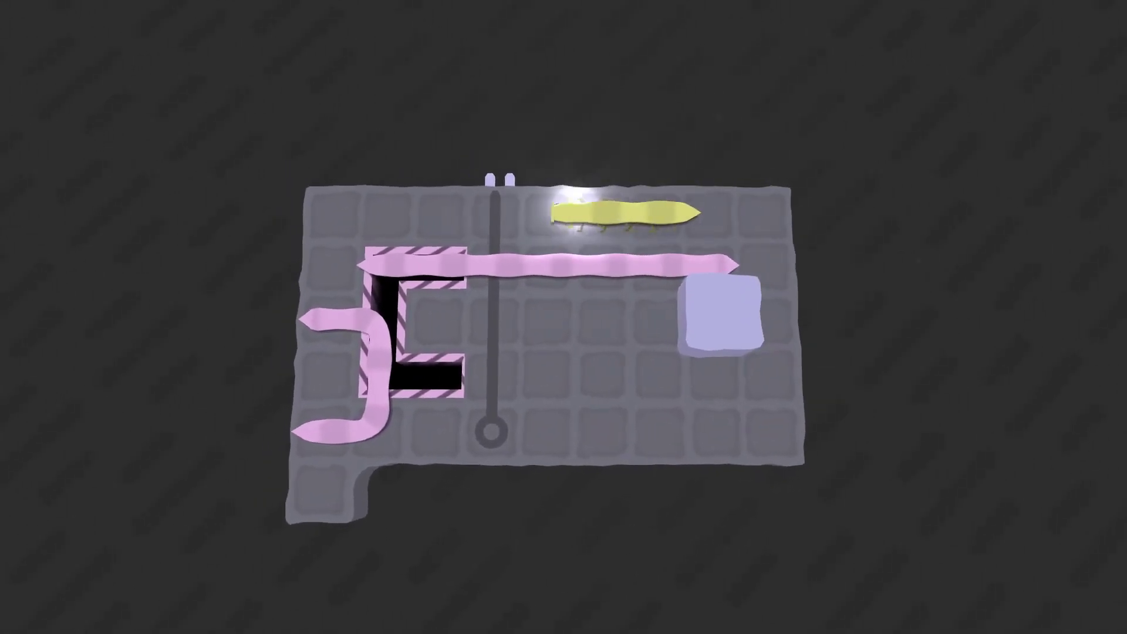
key(Left)
key(Left)
key(Left)
key(Left)
key(Down)
key(Right)
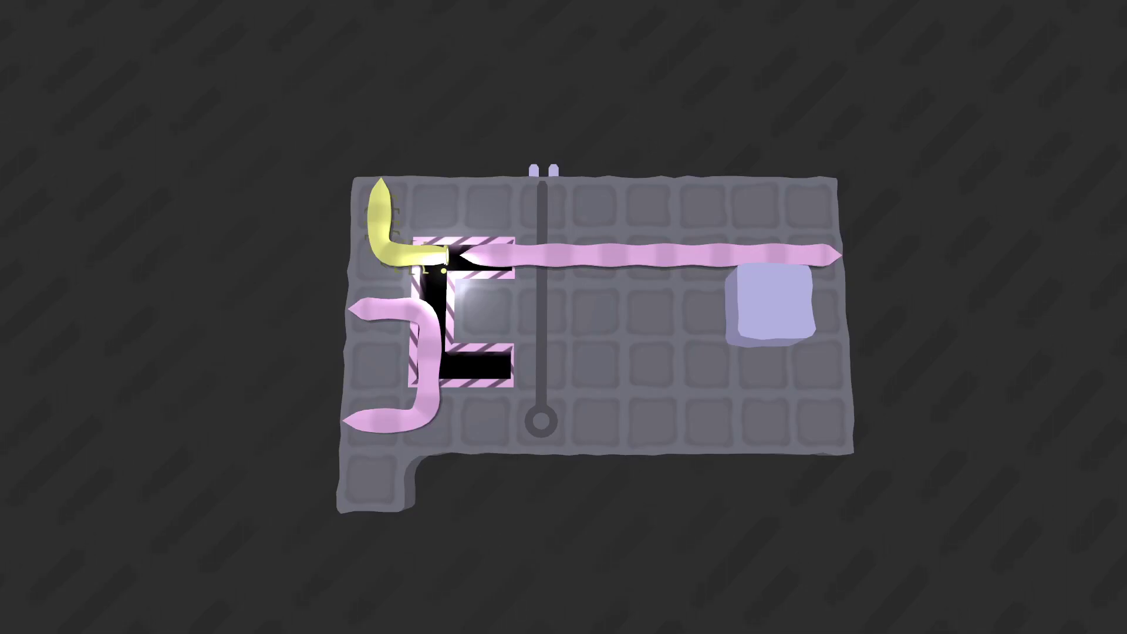
key(Up)
key(Right)
key(Right)
key(Right)
key(Right)
key(Right)
key(Right)
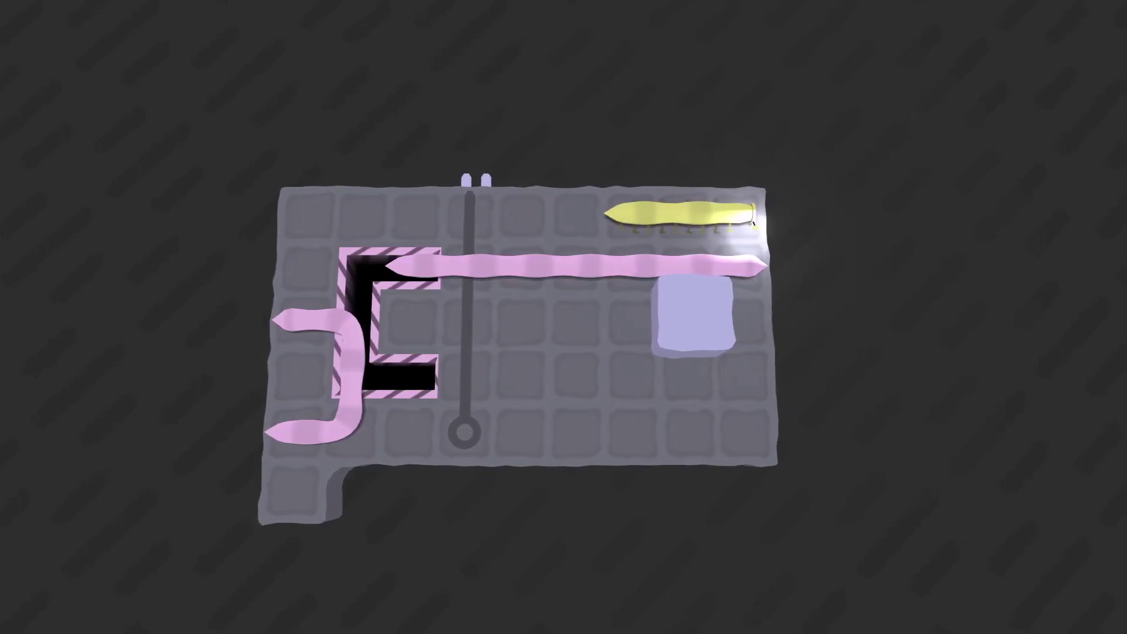
key(Left)
key(Left)
key(Left)
key(Left)
key(Left)
key(Left)
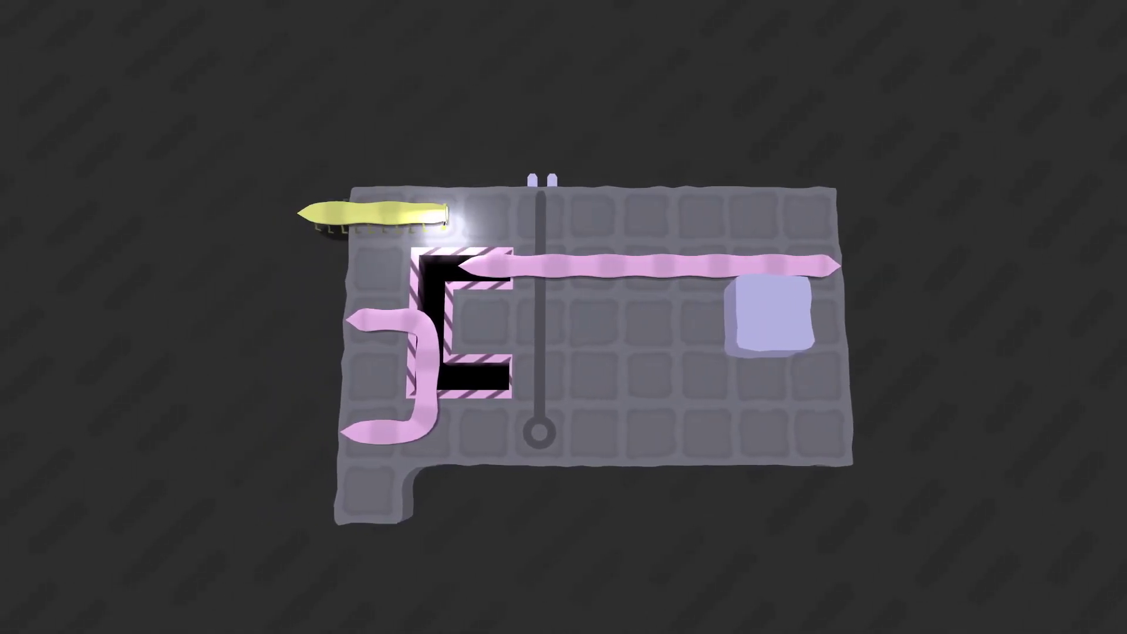
key(Down)
key(Down)
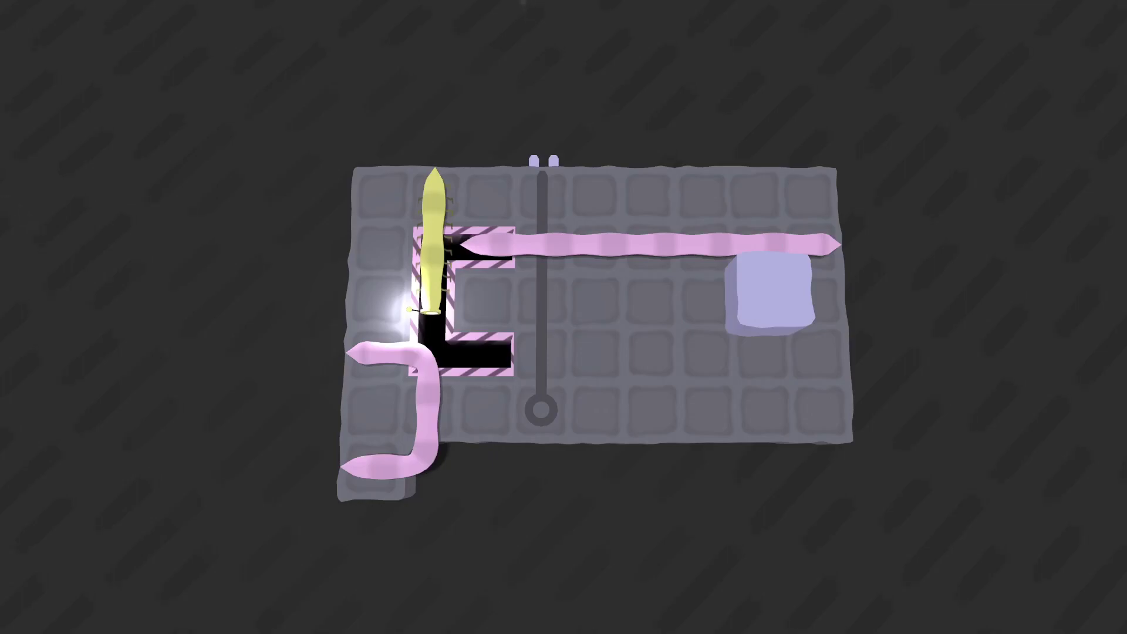
Push the bracket-shaped worm through the pit and three cells right along the bottom row
key(Left)
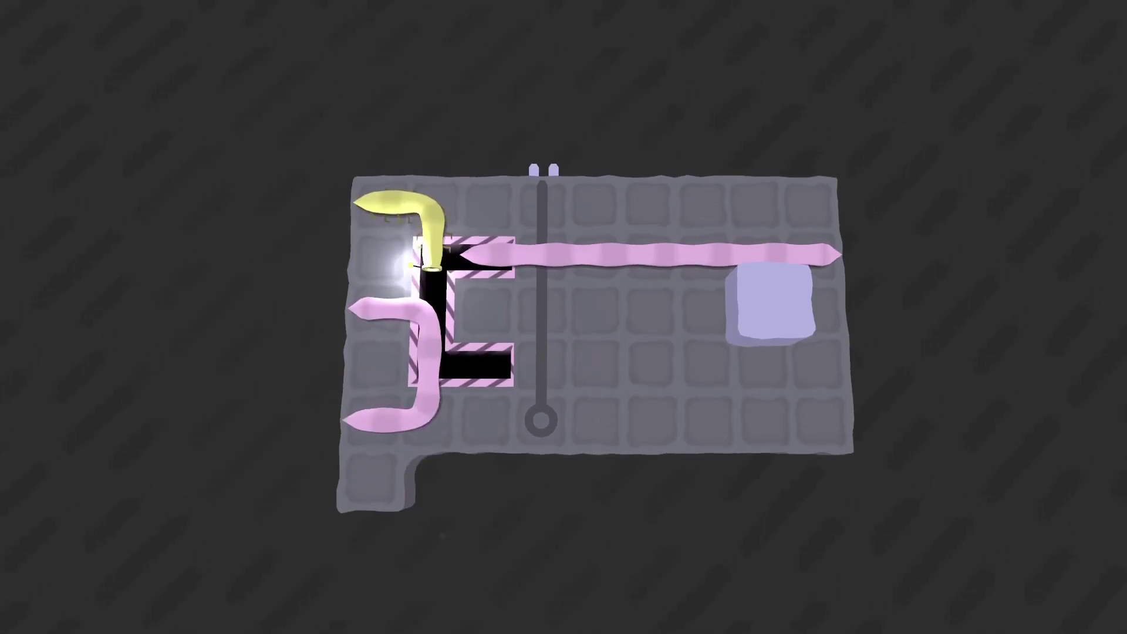
key(Left)
key(Up)
key(Down)
key(Down)
key(Down)
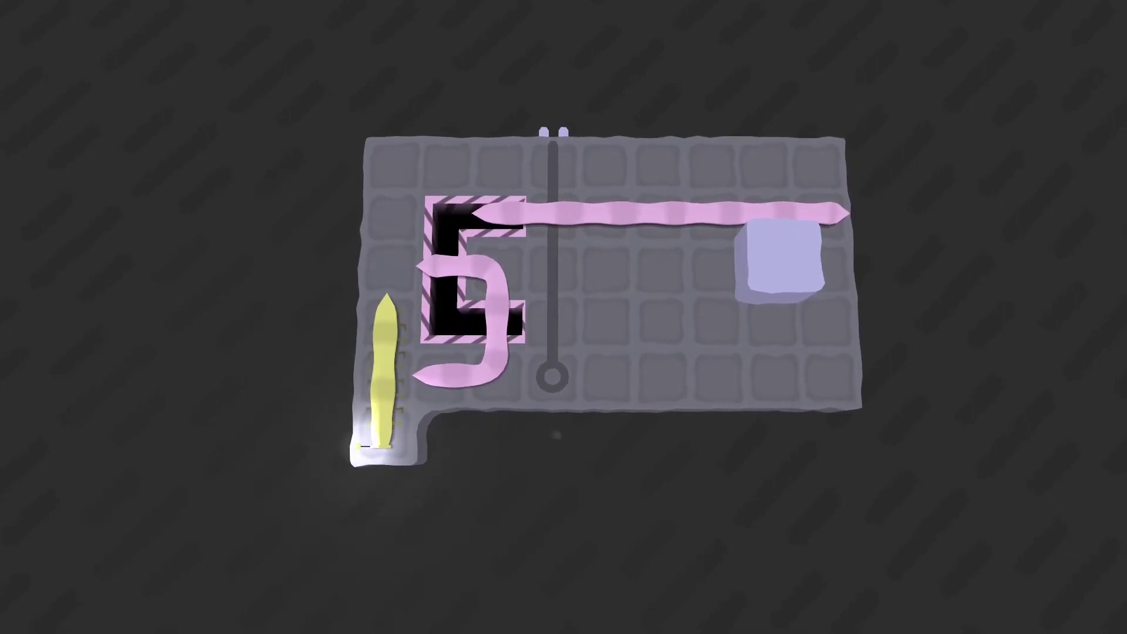
key(Up)
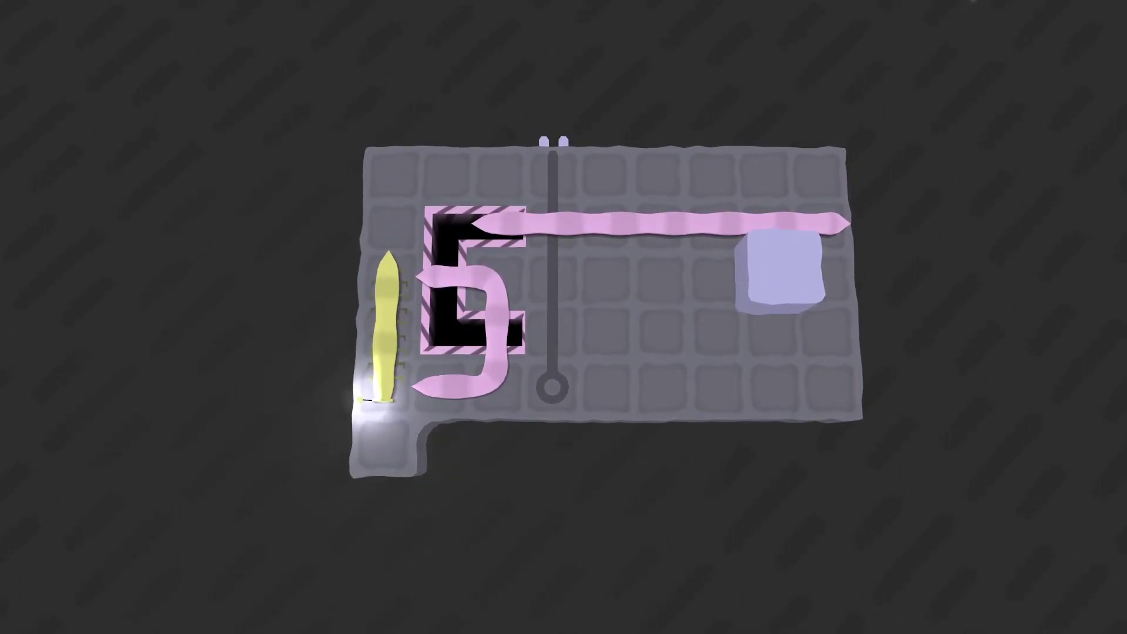
key(Right)
key(Right)
key(Right)
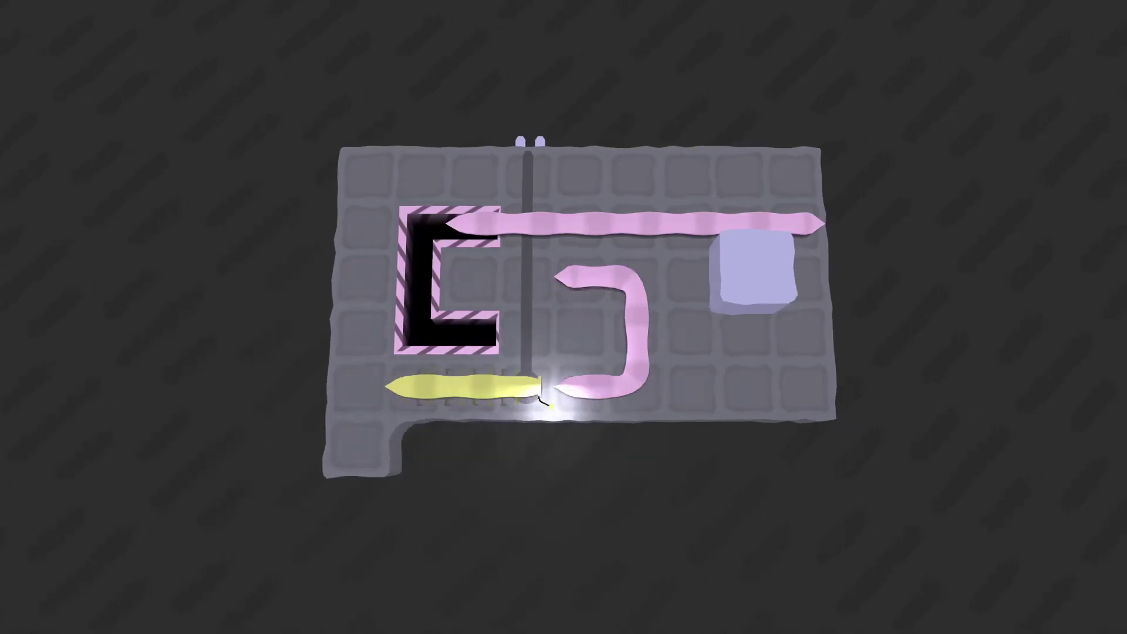
key(Right)
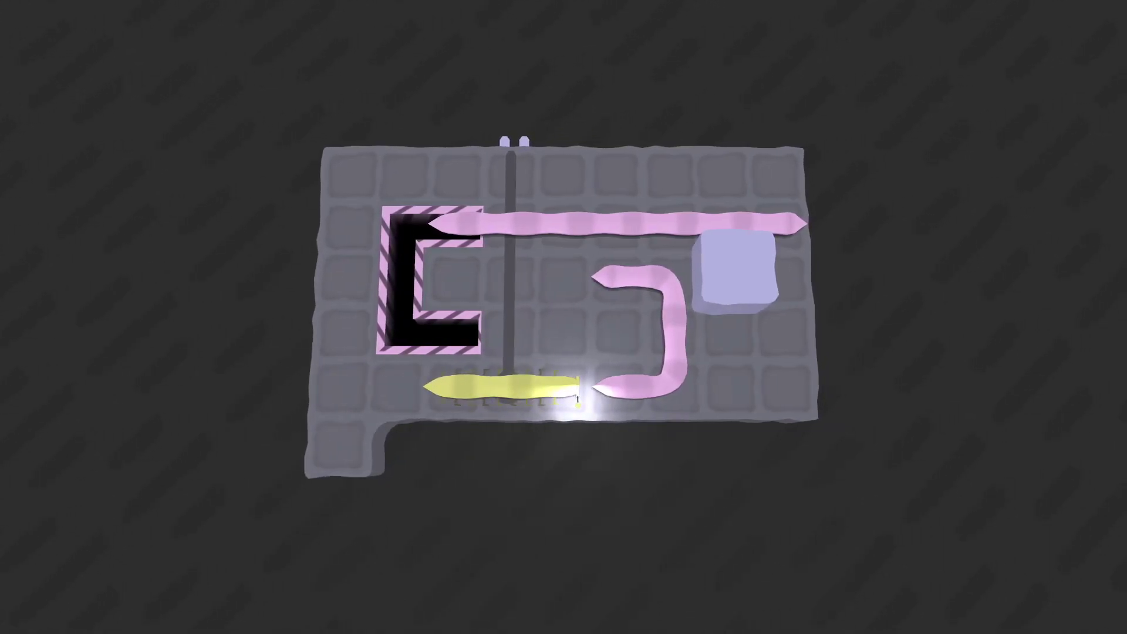
key(Right)
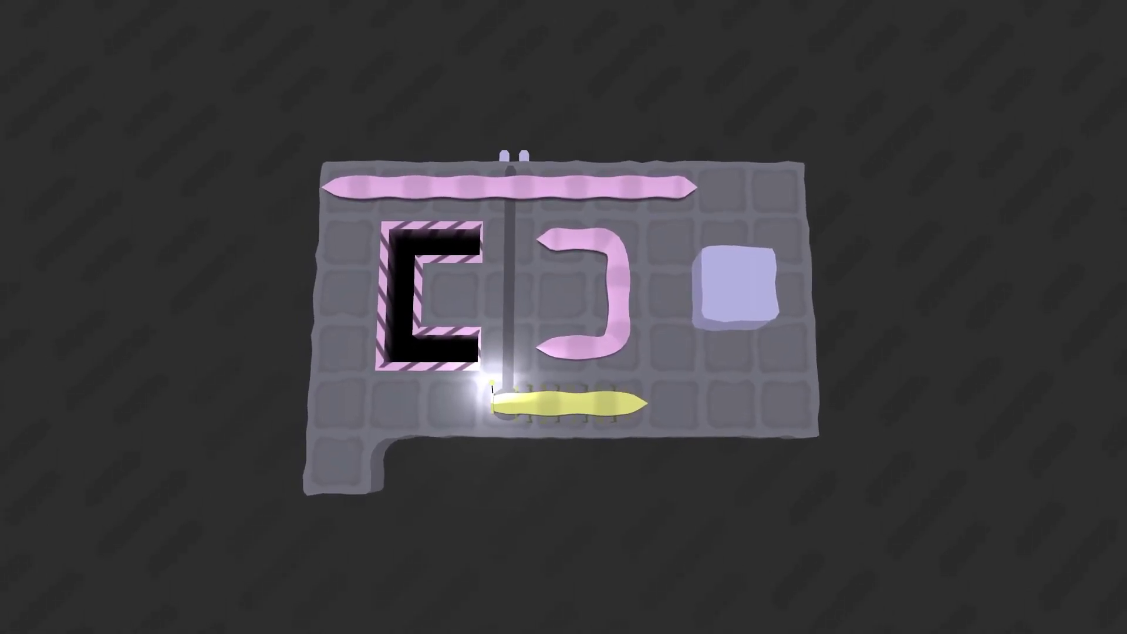
key(Right)
key(Right)
key(Right)
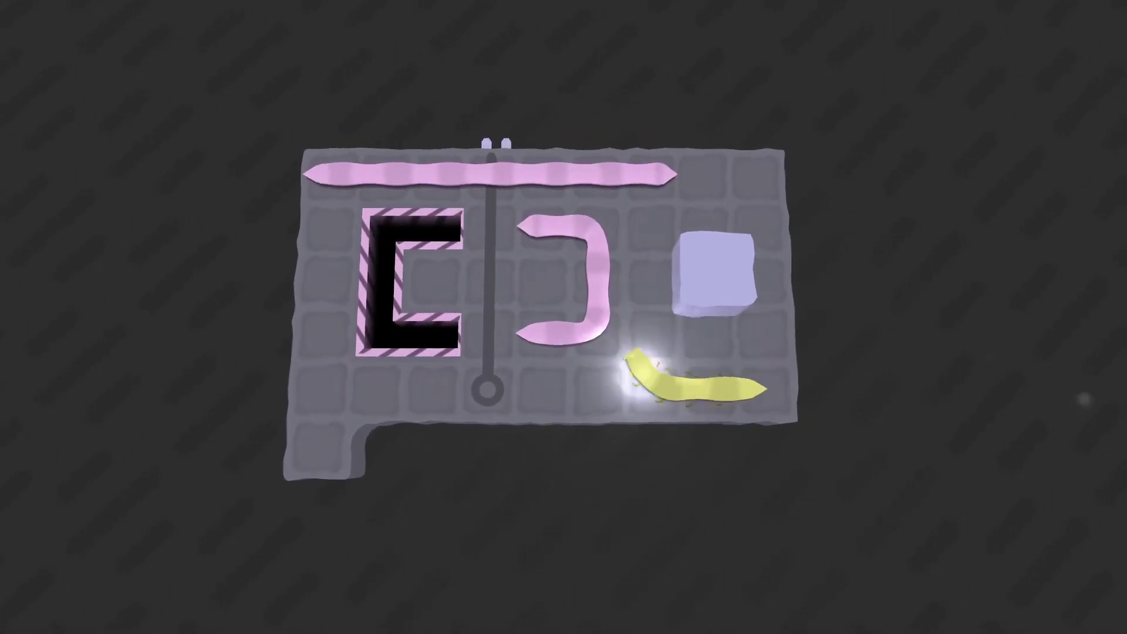
key(Up)
key(Up)
key(Left)
key(Left)
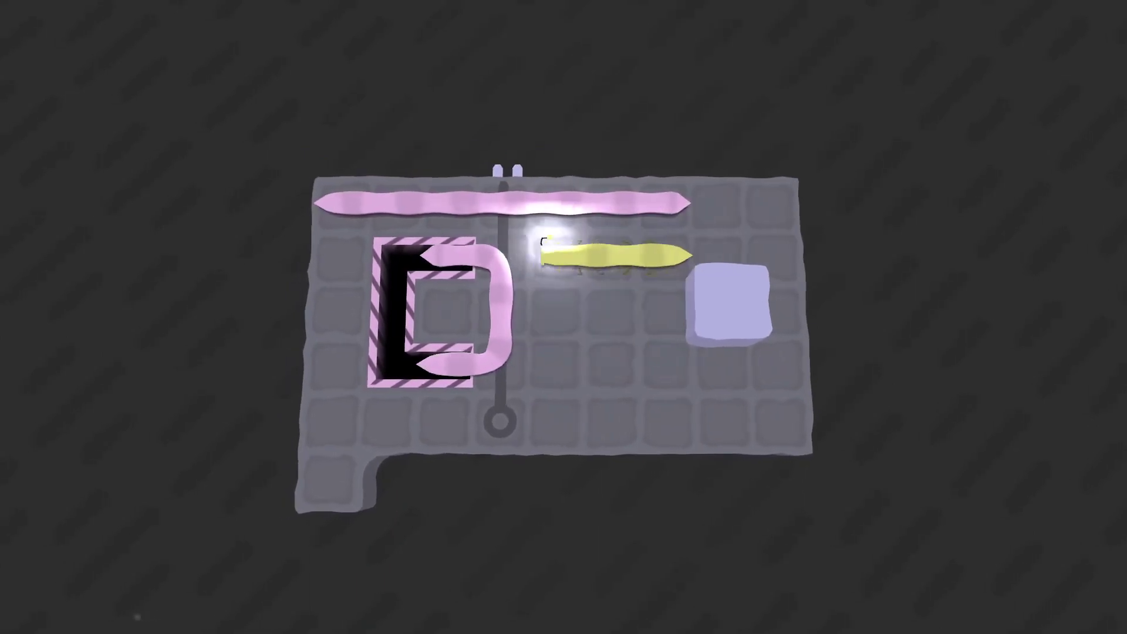
key(Left)
key(Left)
key(Left)
key(Left)
key(Up)
key(Right)
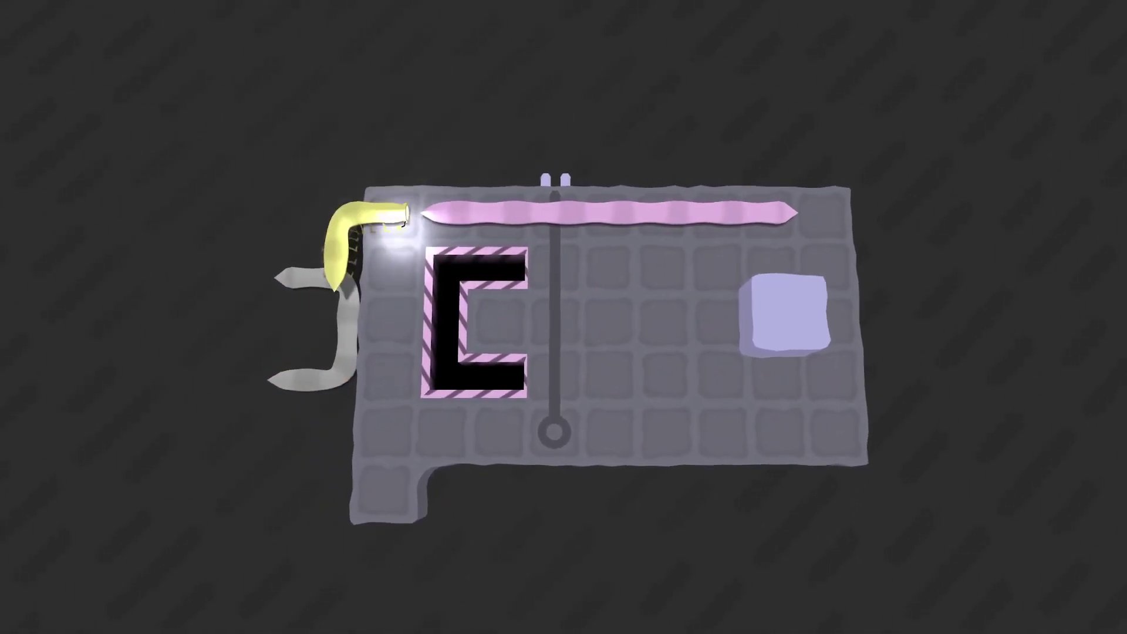
key(Right)
key(z)
key(Up)
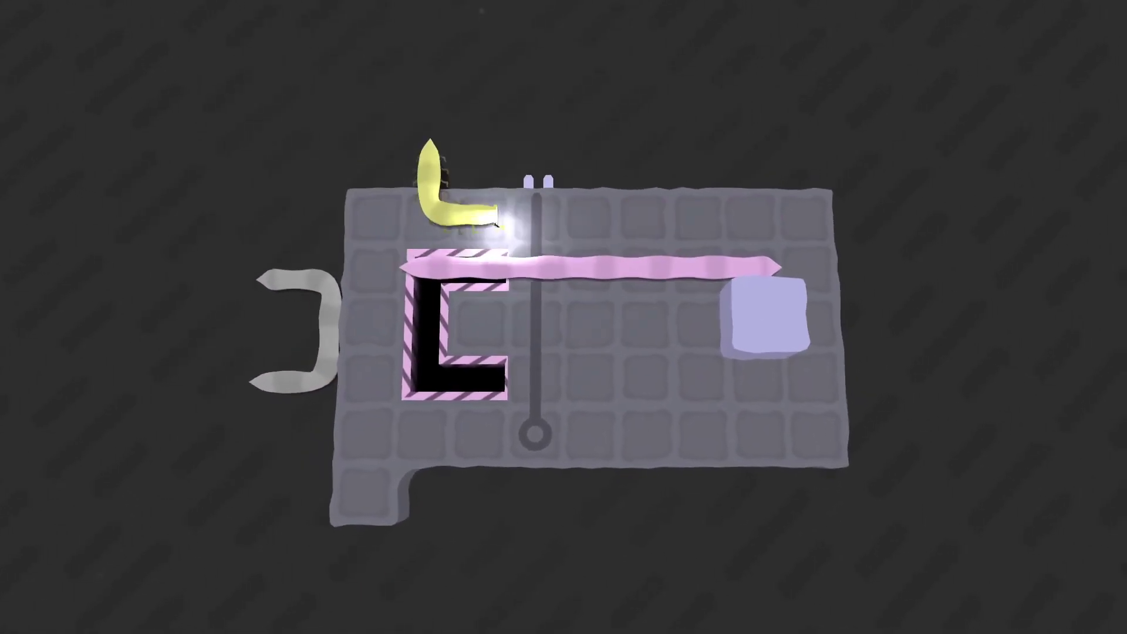
key(Right)
key(Right)
key(Right)
key(Right)
key(Down)
key(z)
key(z)
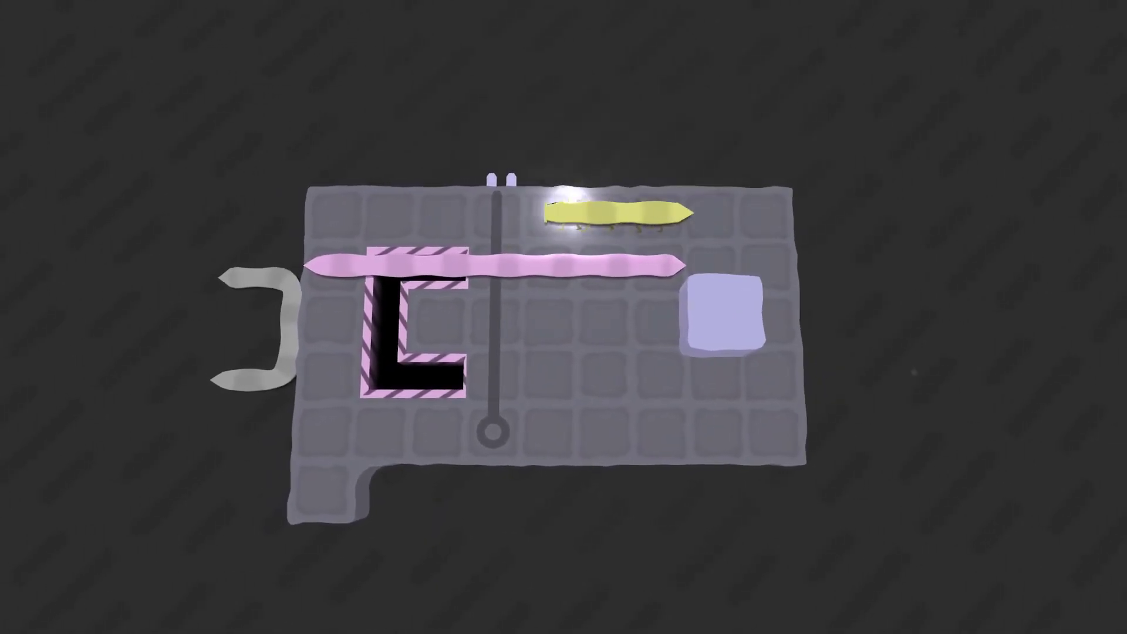
key(Down)
key(Down)
key(Down)
key(Down)
key(Left)
key(Left)
key(Left)
key(Left)
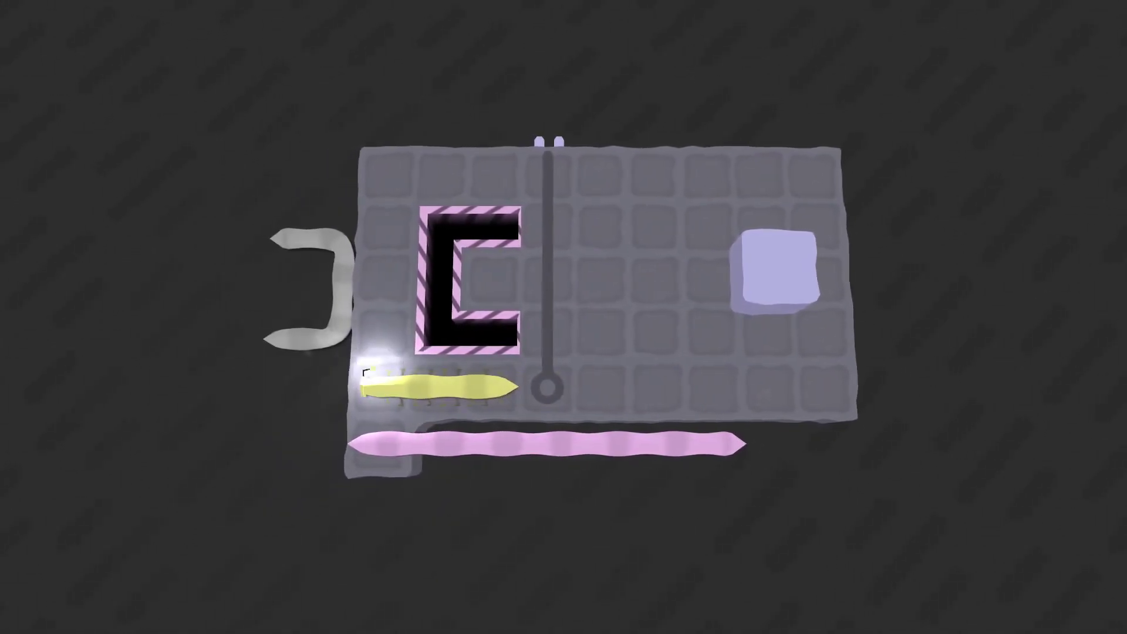
key(Left)
key(Down)
key(Right)
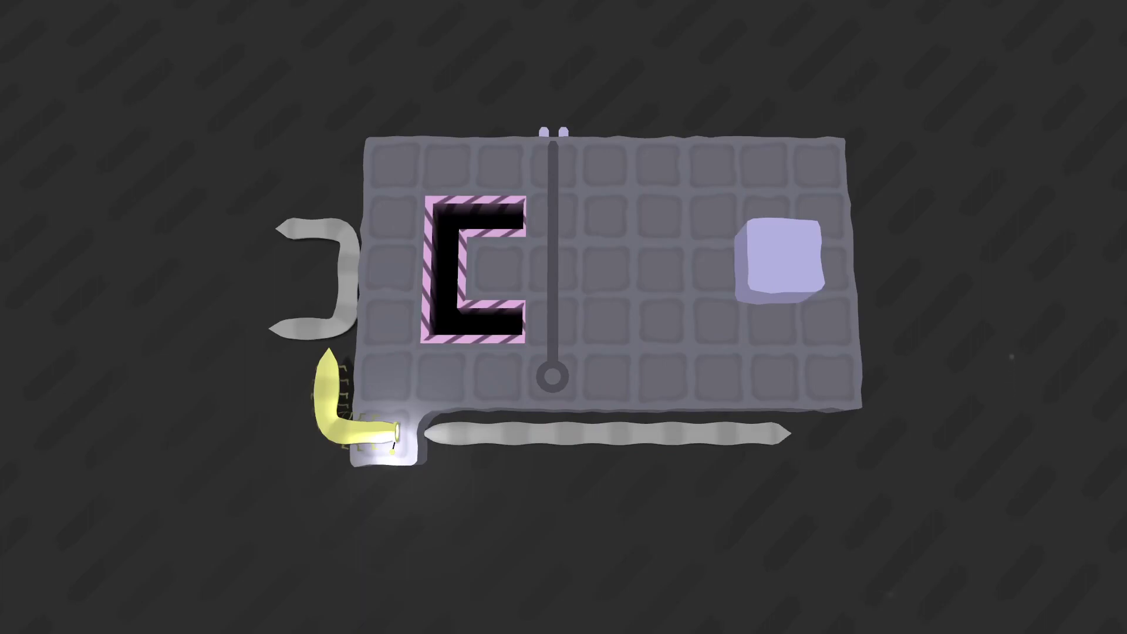
key(Up)
key(Up)
key(Right)
key(Right)
key(Right)
key(Right)
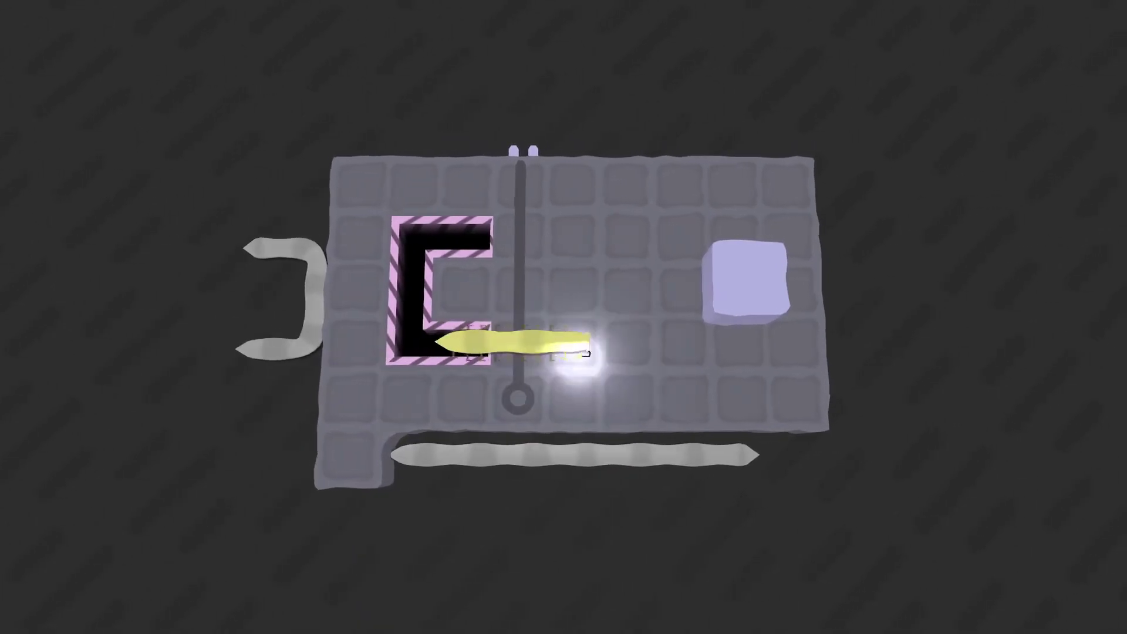
key(Right)
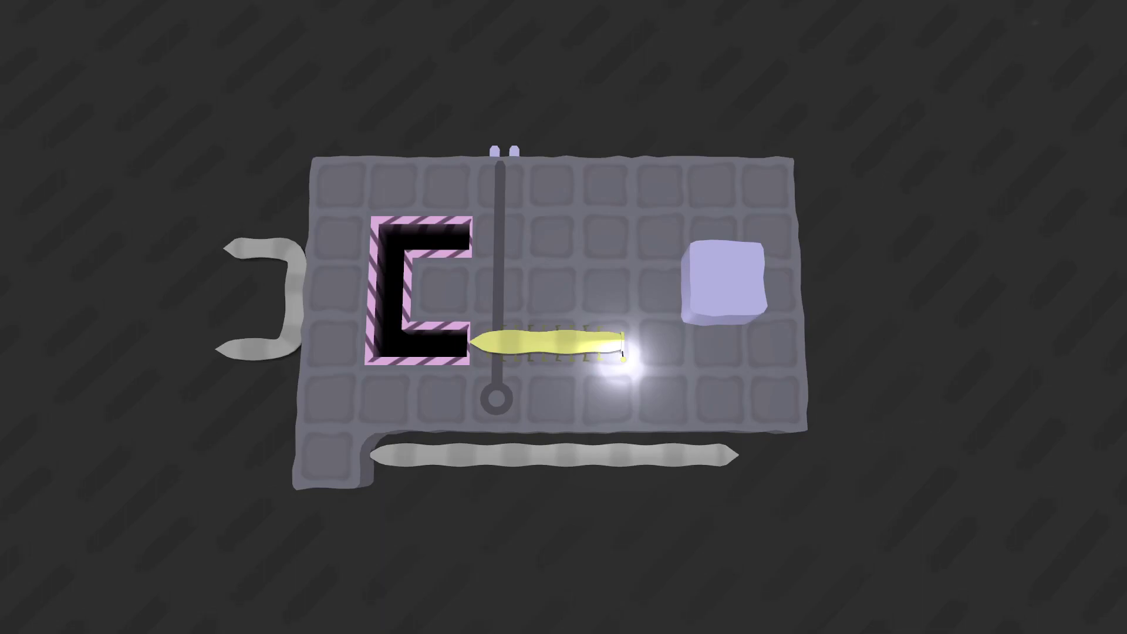
key(r)
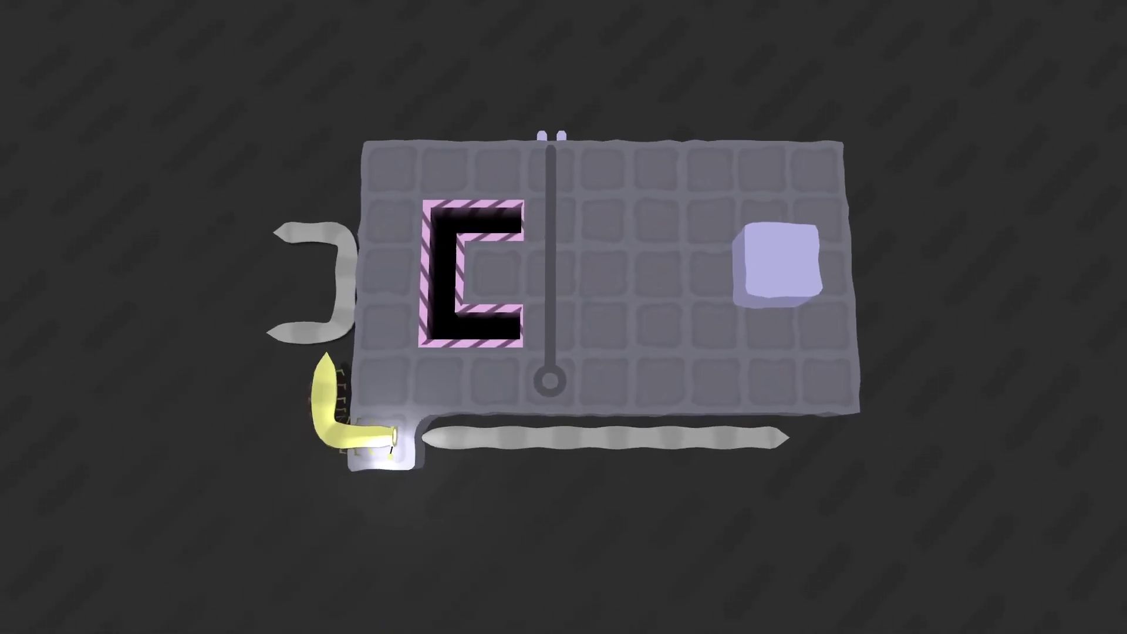
key(Right)
key(Right)
key(Right)
key(Up)
key(Up)
key(Up)
key(Up)
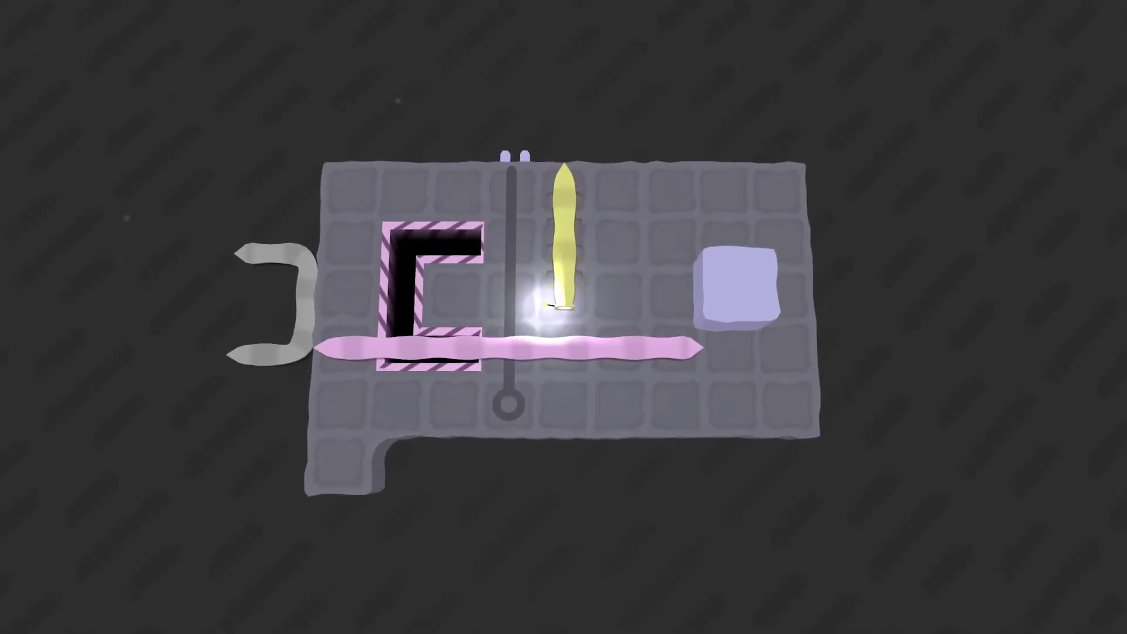
key(z)
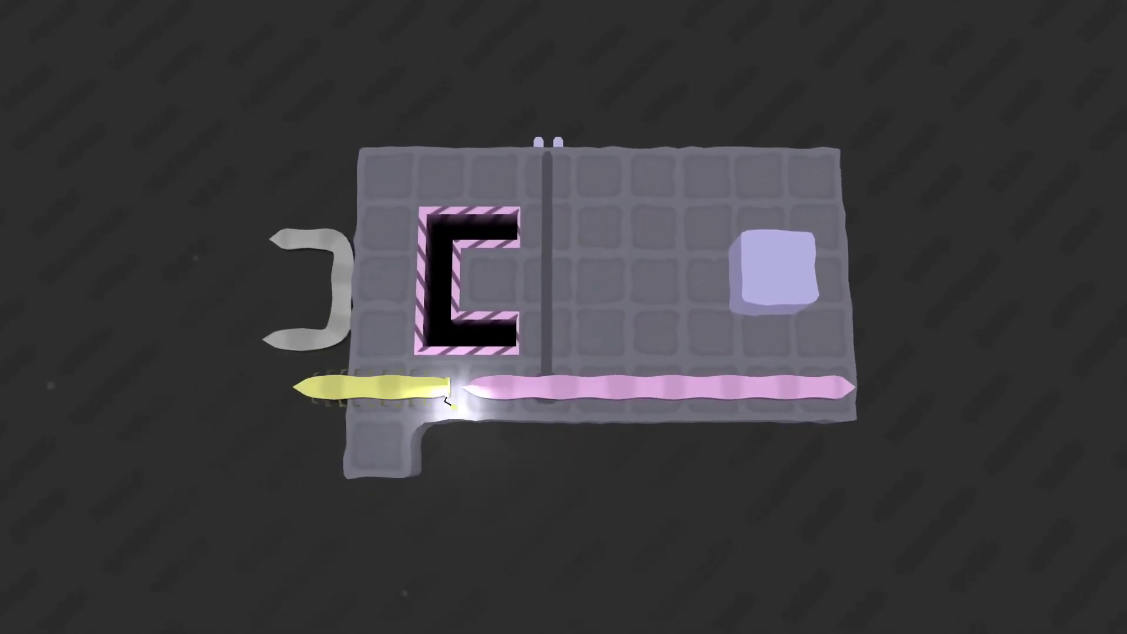
key(Up)
key(Right)
key(Down)
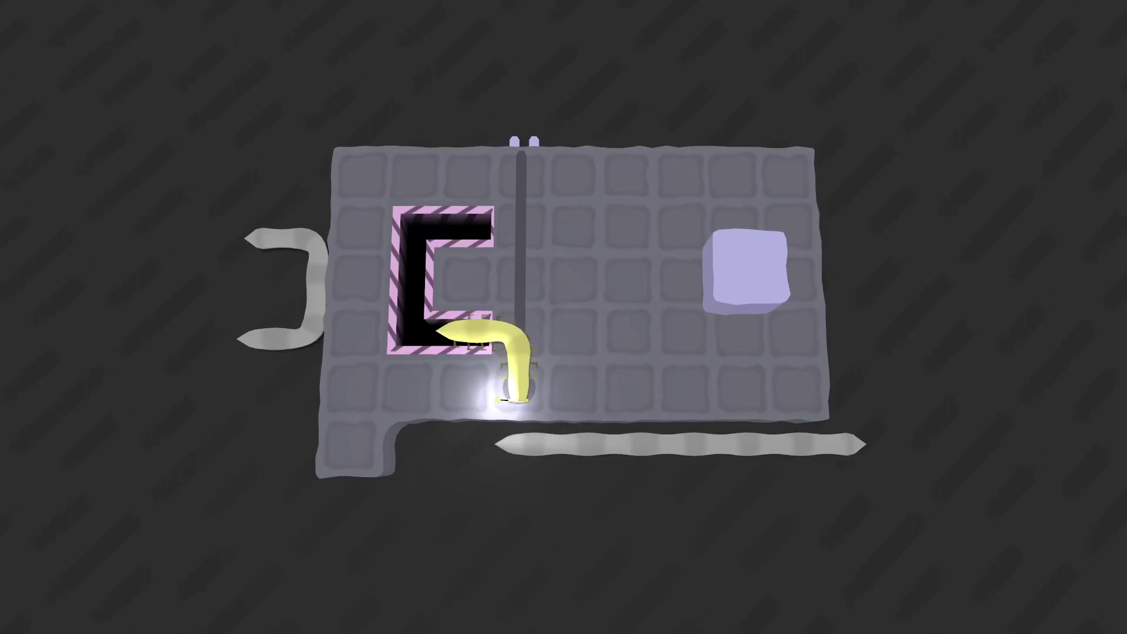
Restart, then push the long pink worm off the right side and down the right column
key(r)
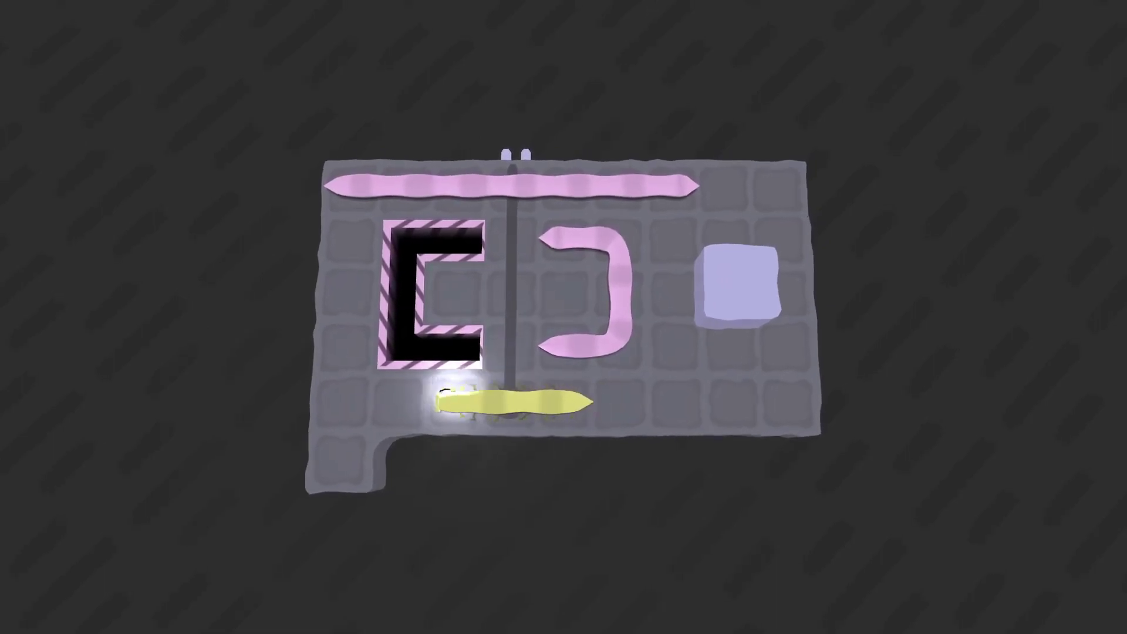
key(Up)
key(Right)
key(Right)
key(Right)
key(Right)
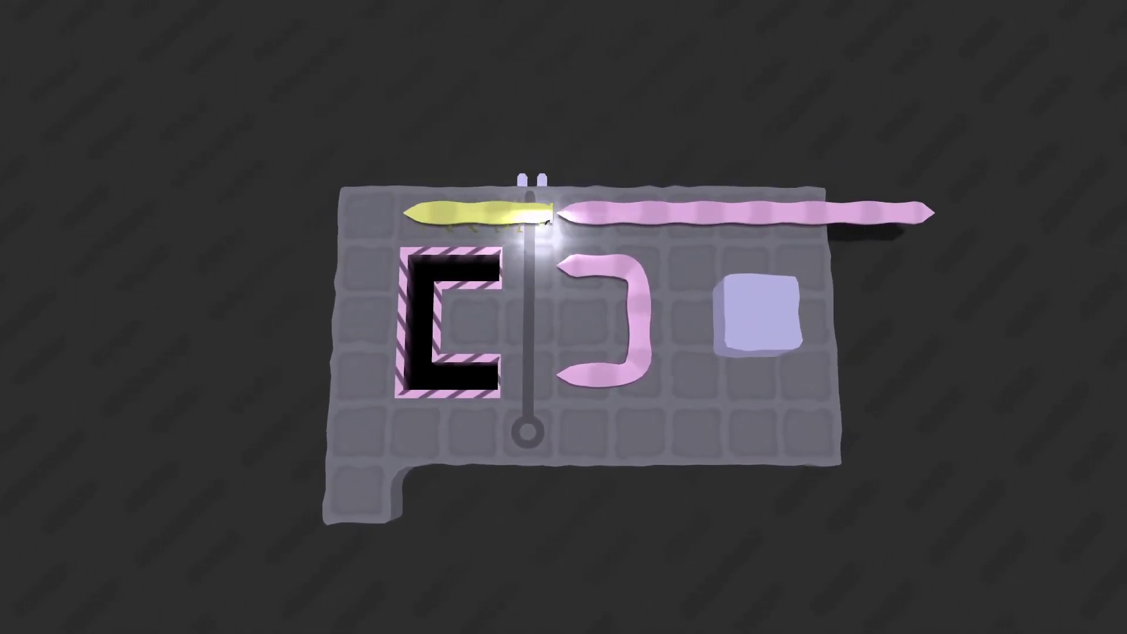
key(Right)
key(Right)
key(Right)
key(Up)
key(Right)
key(Down)
key(Down)
key(Down)
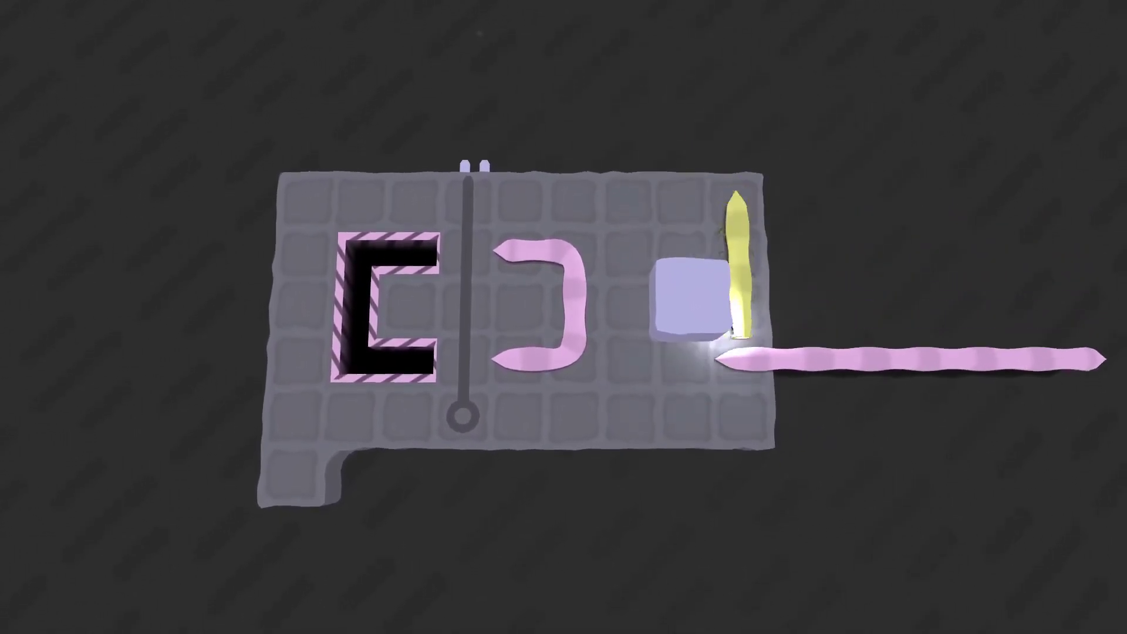
key(Down)
key(Down)
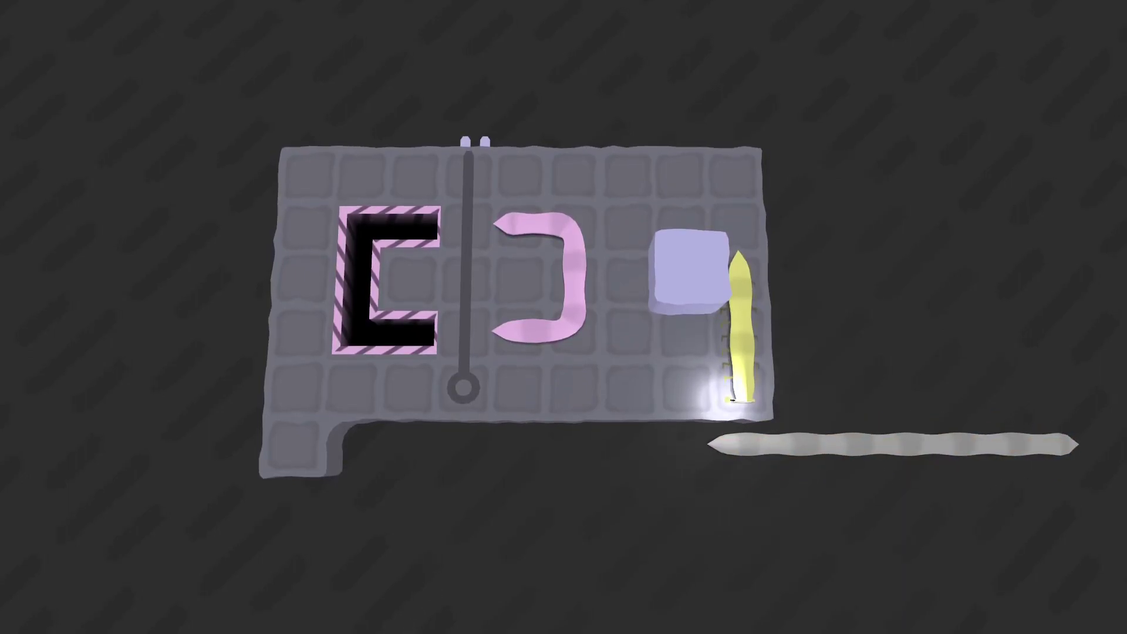
Undo the recent worm moves to restore the earlier layout
key(z)
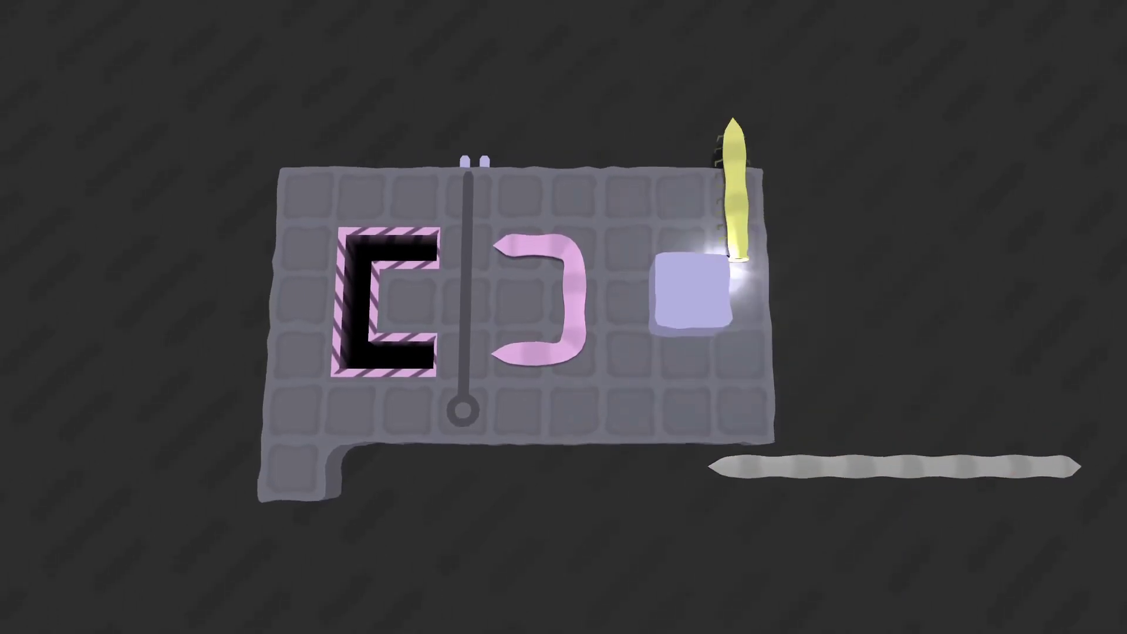
key(z)
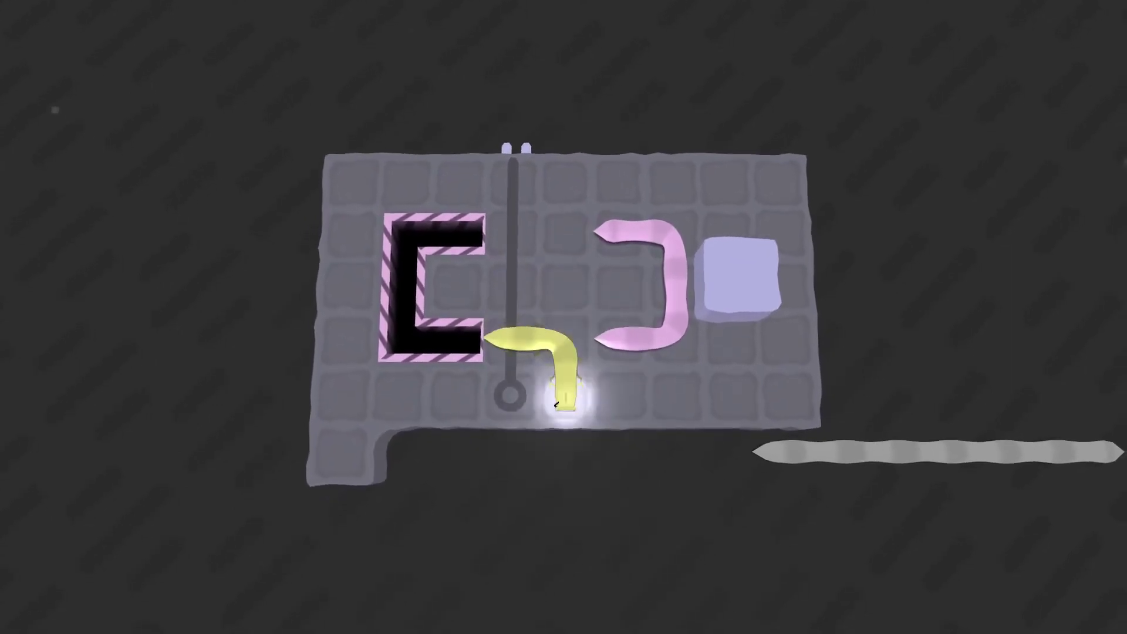
key(z)
key(z)
key(z)
key(Down)
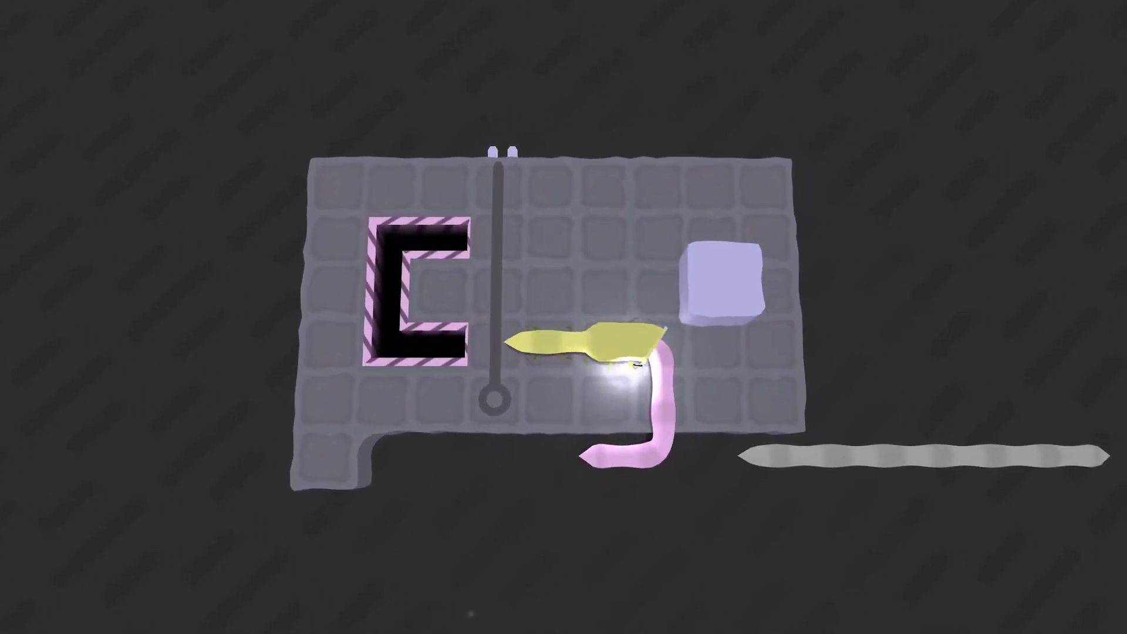
key(Right)
key(z)
key(z)
key(z)
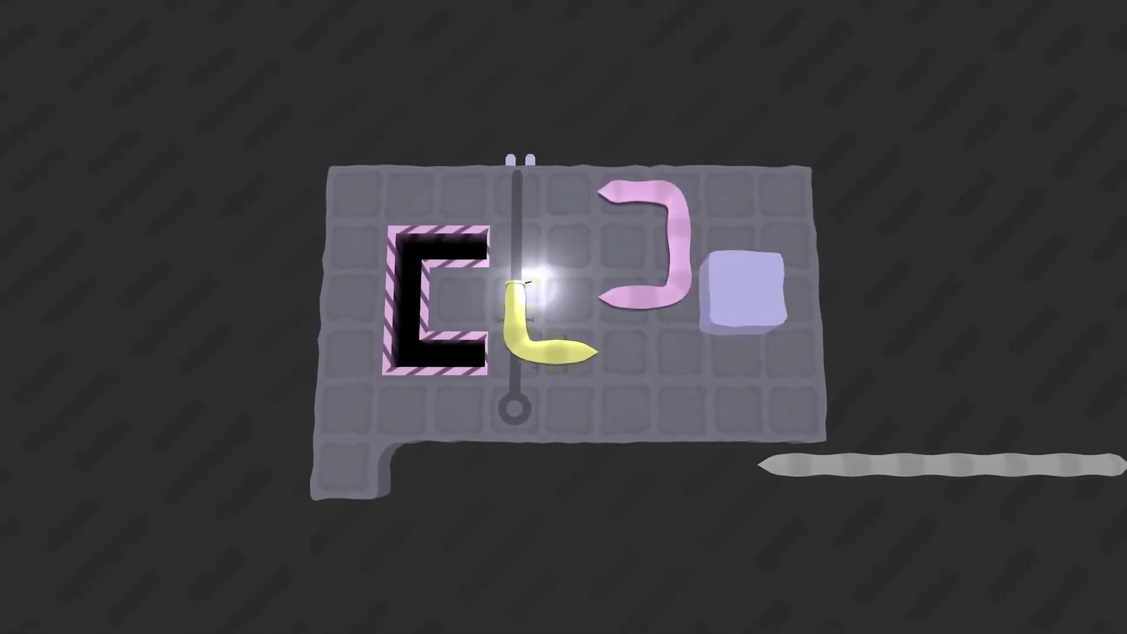
Climb beside the pole and curl the yellow worm beneath the pink bracket
key(Up)
key(Up)
key(Right)
key(Down)
key(Left)
key(Down)
key(Right)
key(z)
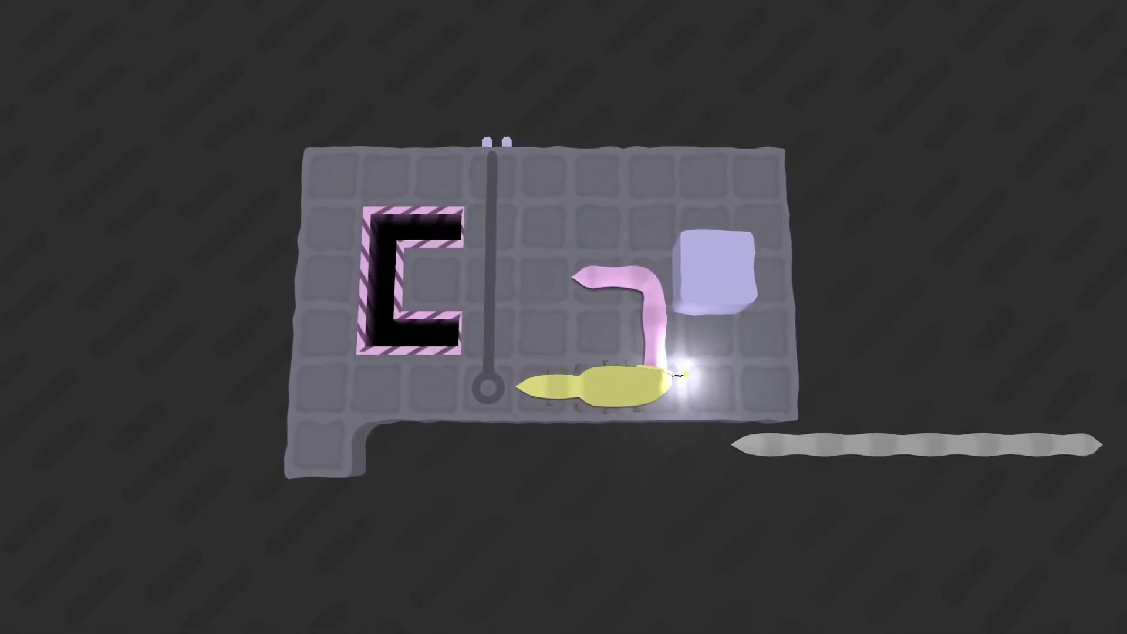
Push the worms over the bottom edge, then undo the fall
key(Left)
key(Down)
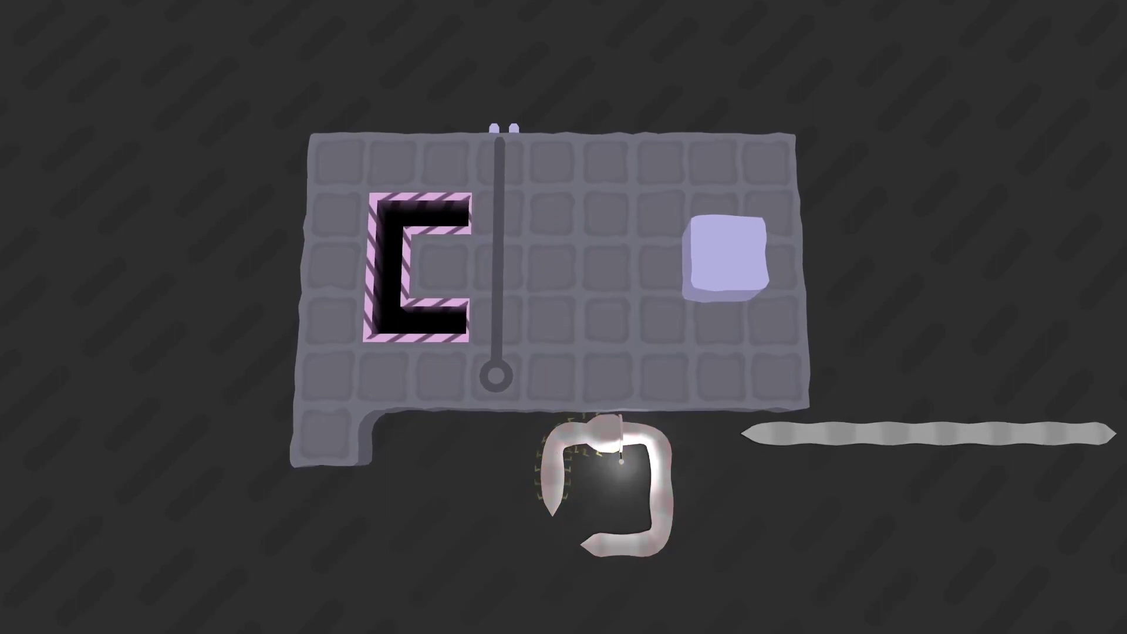
key(z)
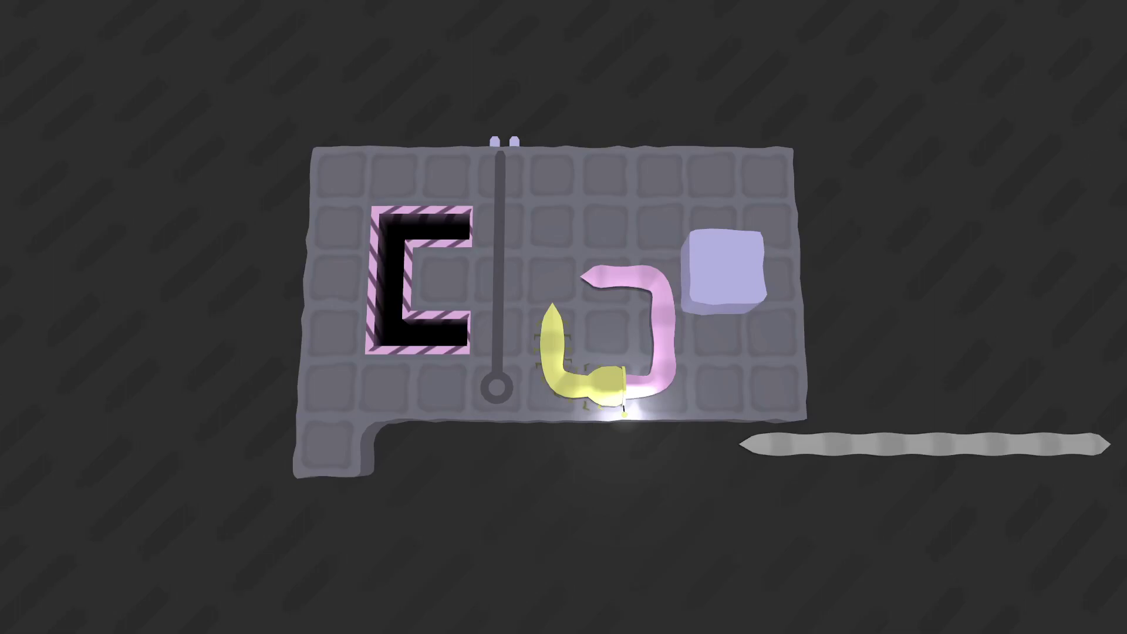
Restart level 8-21 so the yellow caterpillar lies straight along the bottom row
key(r)
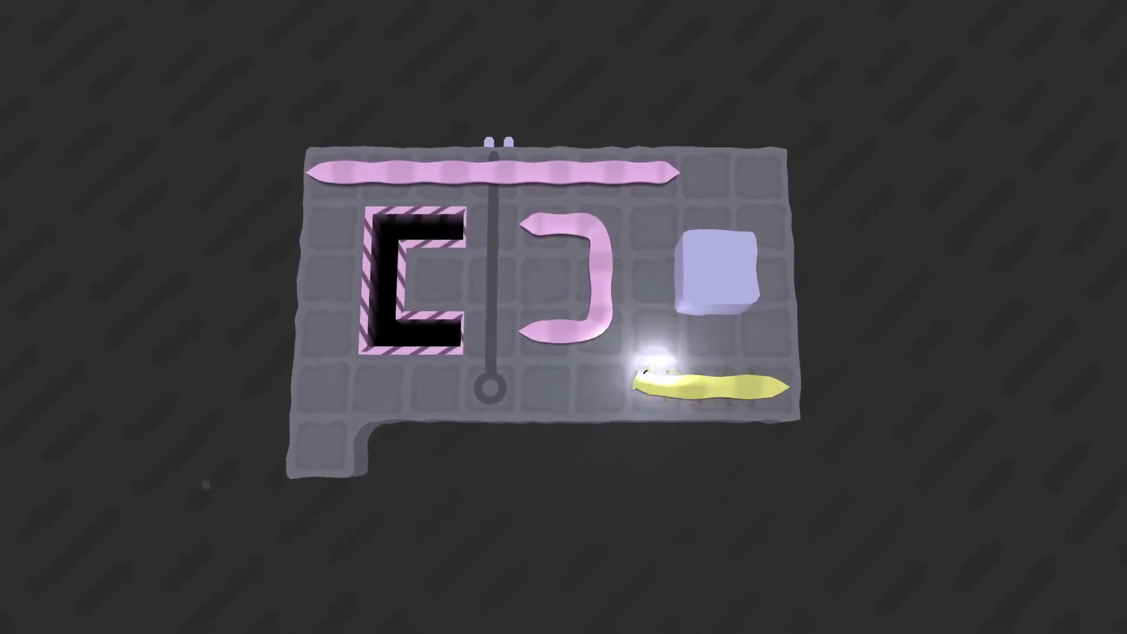
key(Left)
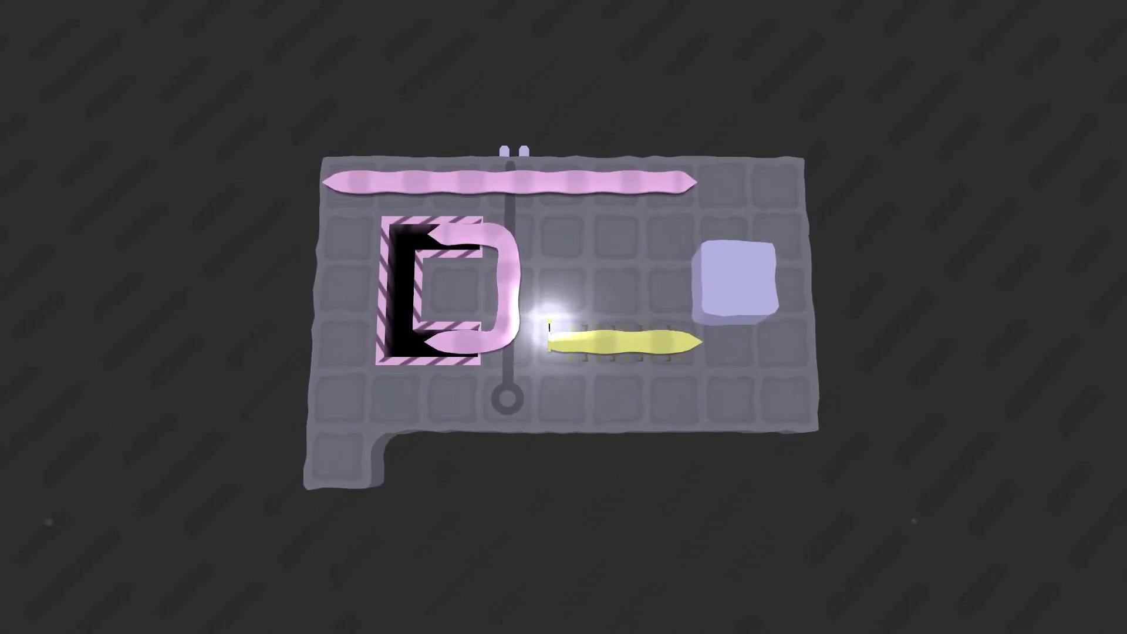
key(Left)
key(Down)
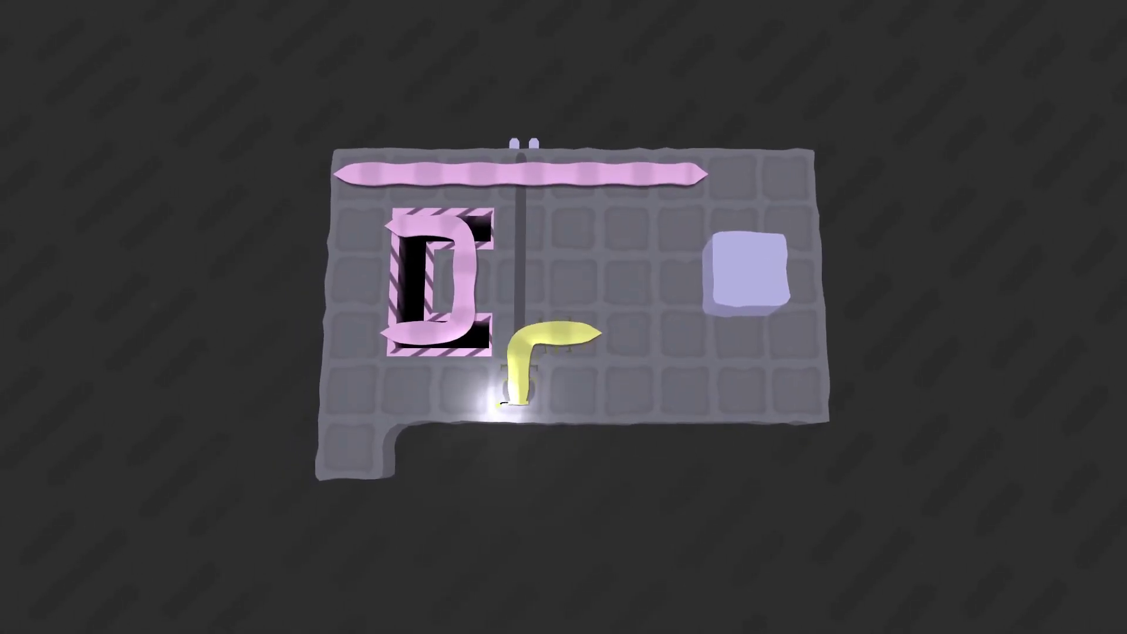
key(Left)
key(Right)
key(Right)
key(Right)
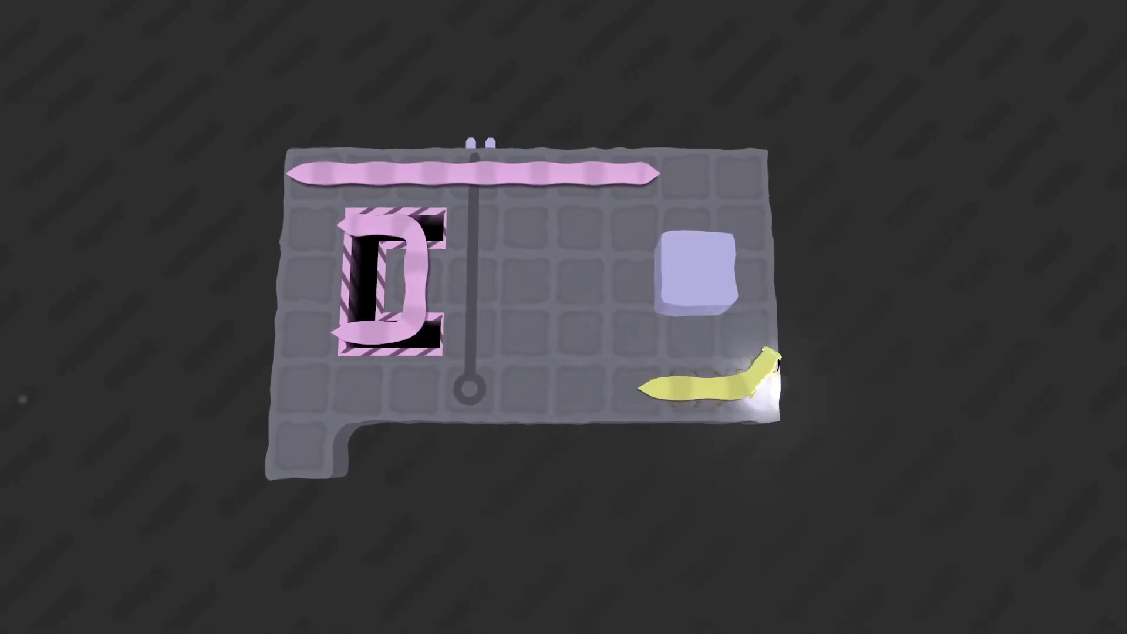
key(Up)
key(Up)
key(Up)
key(Left)
key(Up)
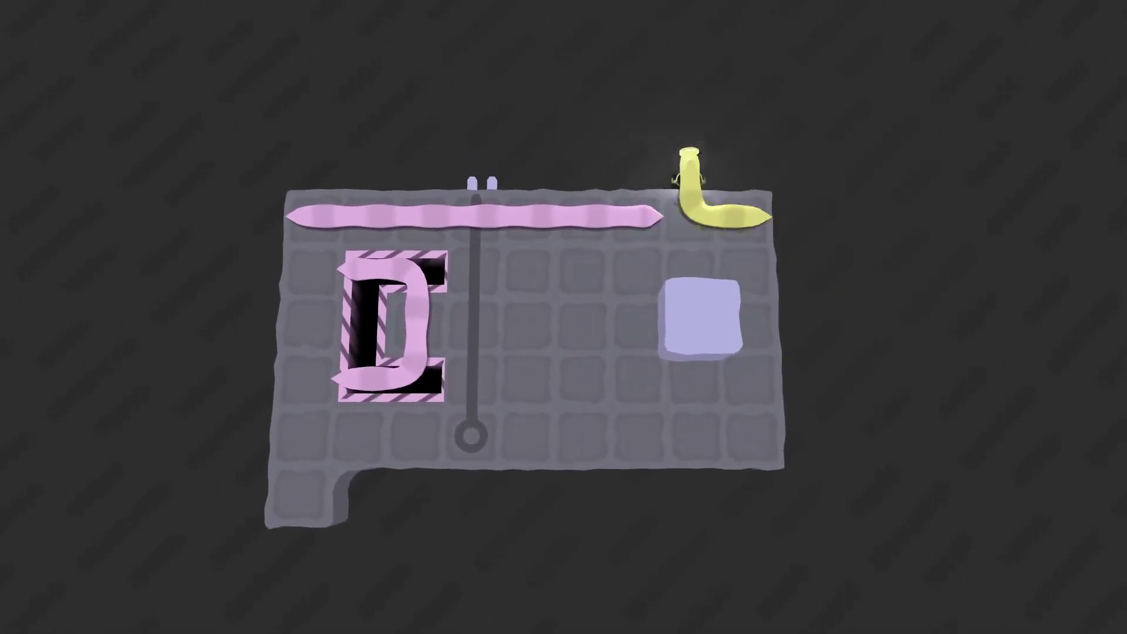
key(Left)
key(Down)
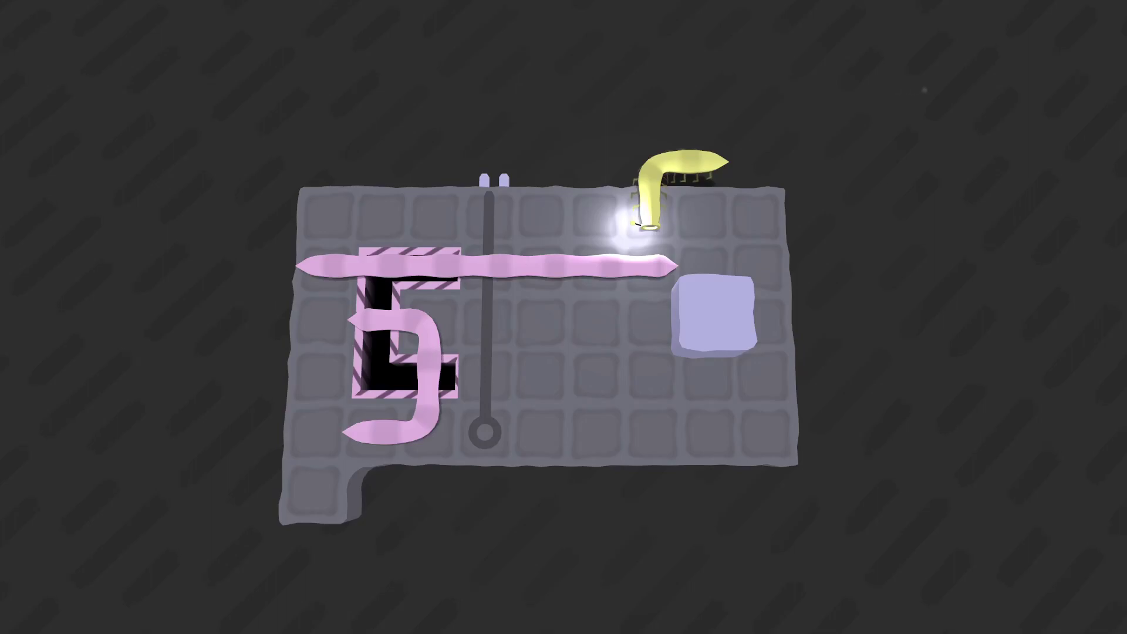
key(Left)
key(Left)
key(Left)
key(Left)
key(Left)
key(Left)
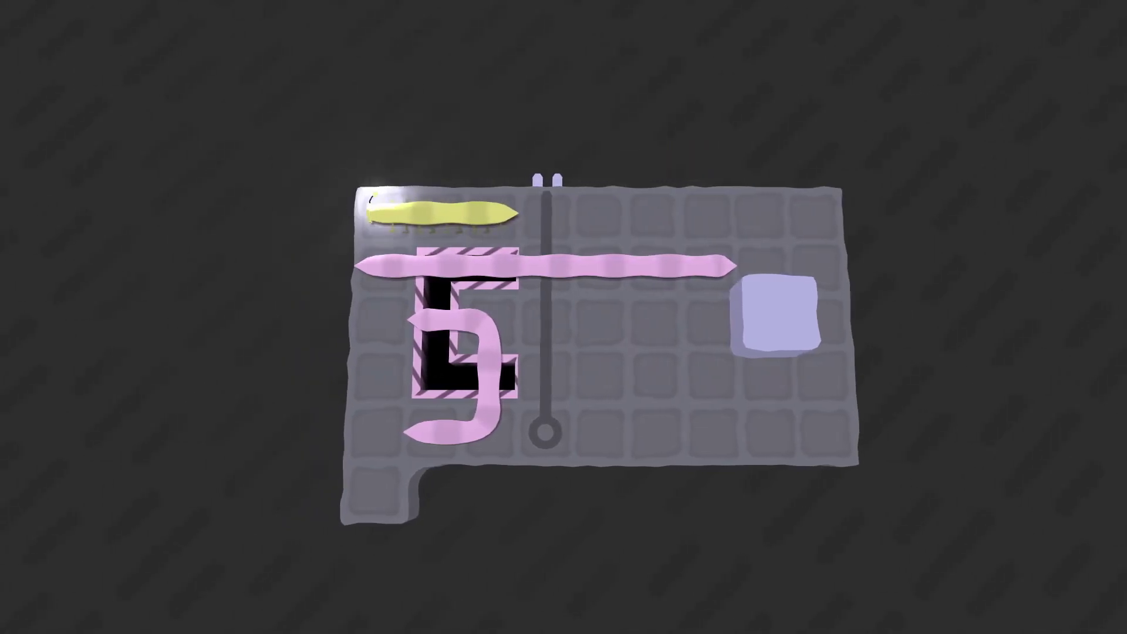
key(Left)
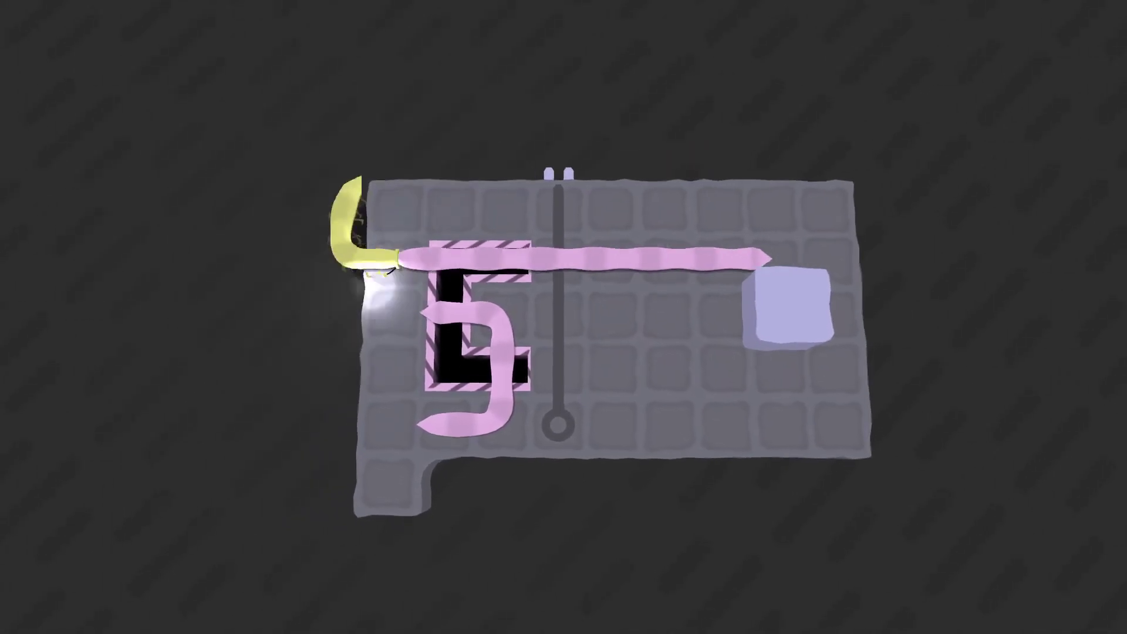
key(Right)
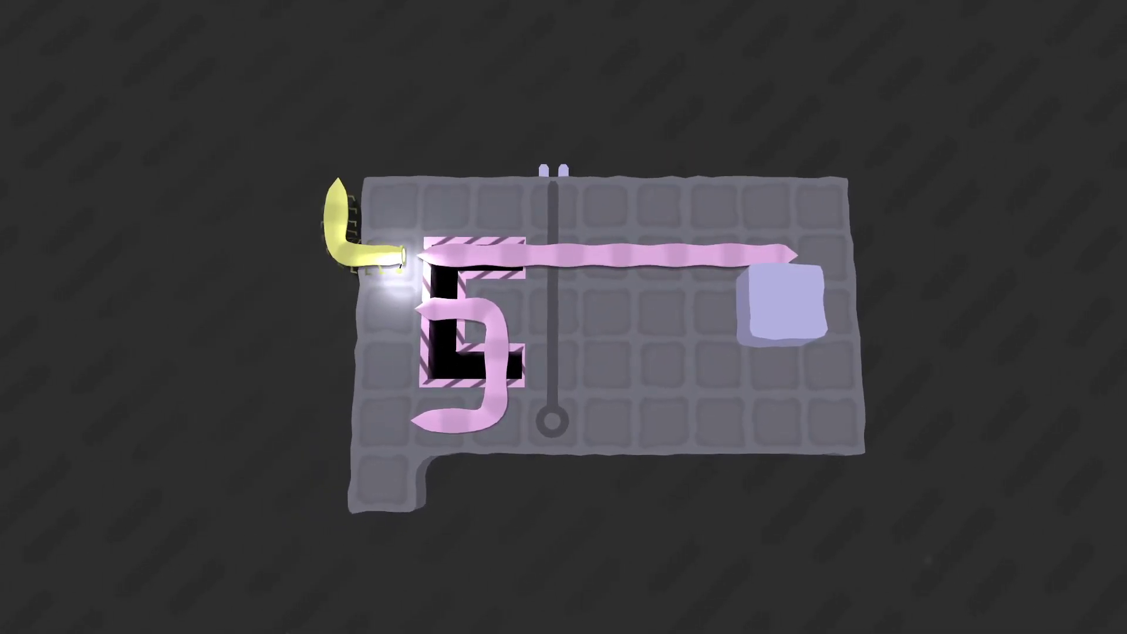
key(Right)
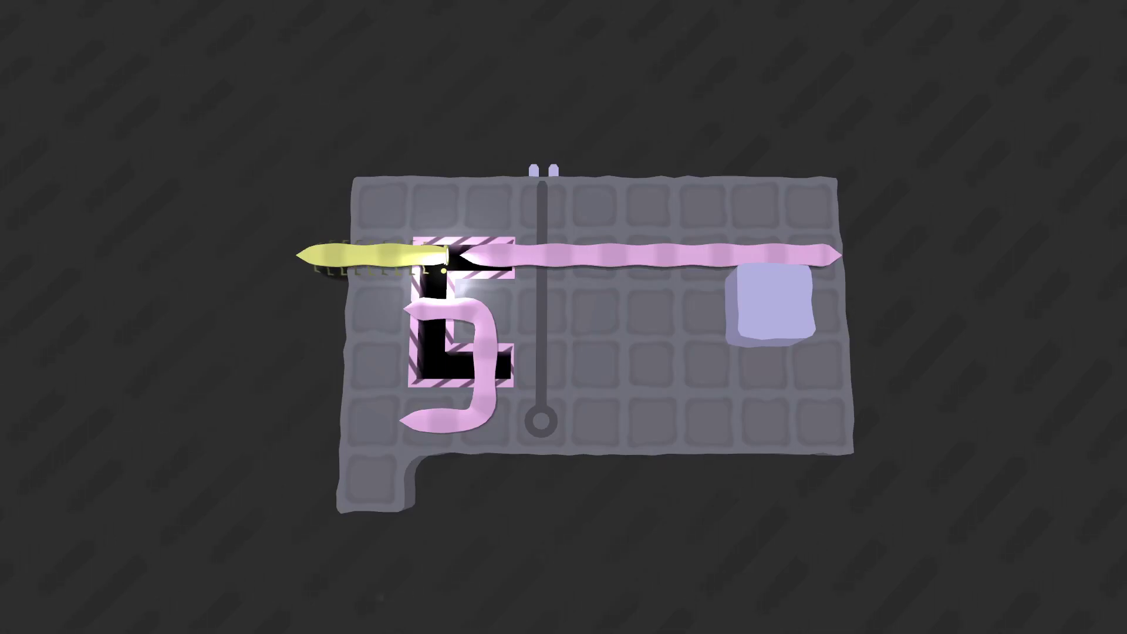
key(Left)
key(Down)
key(Down)
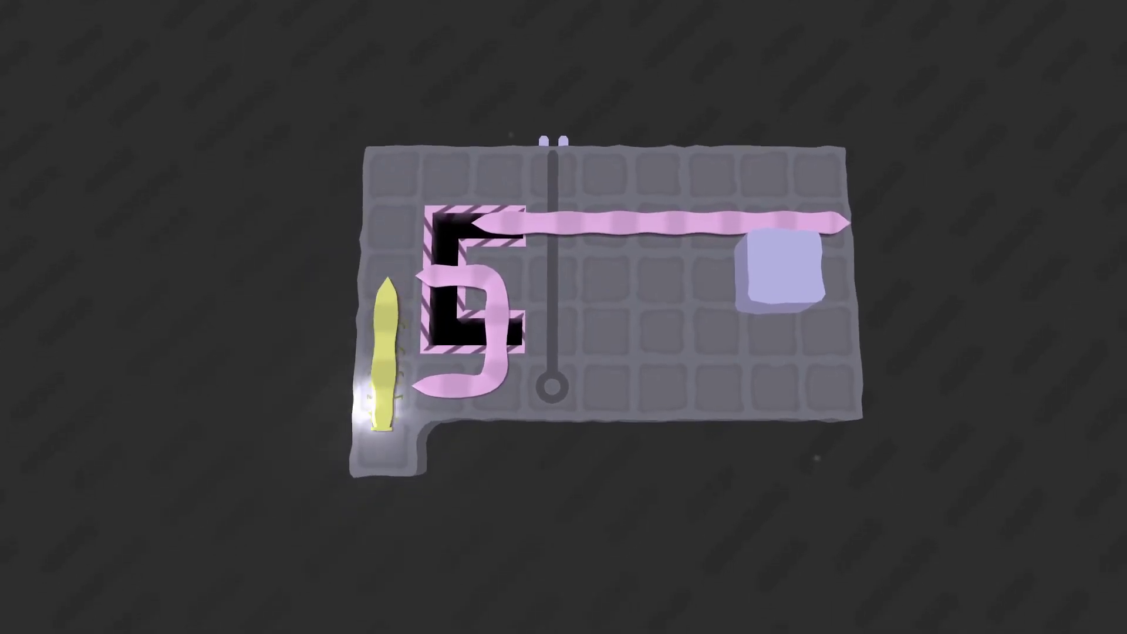
key(Right)
key(Up)
key(Right)
key(Right)
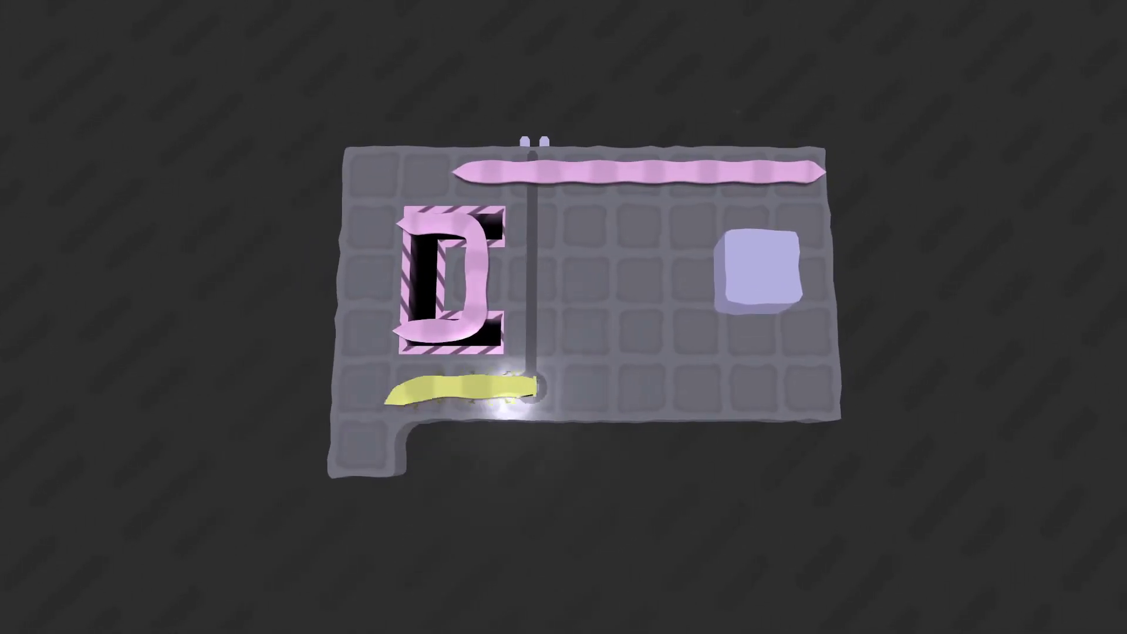
key(Up)
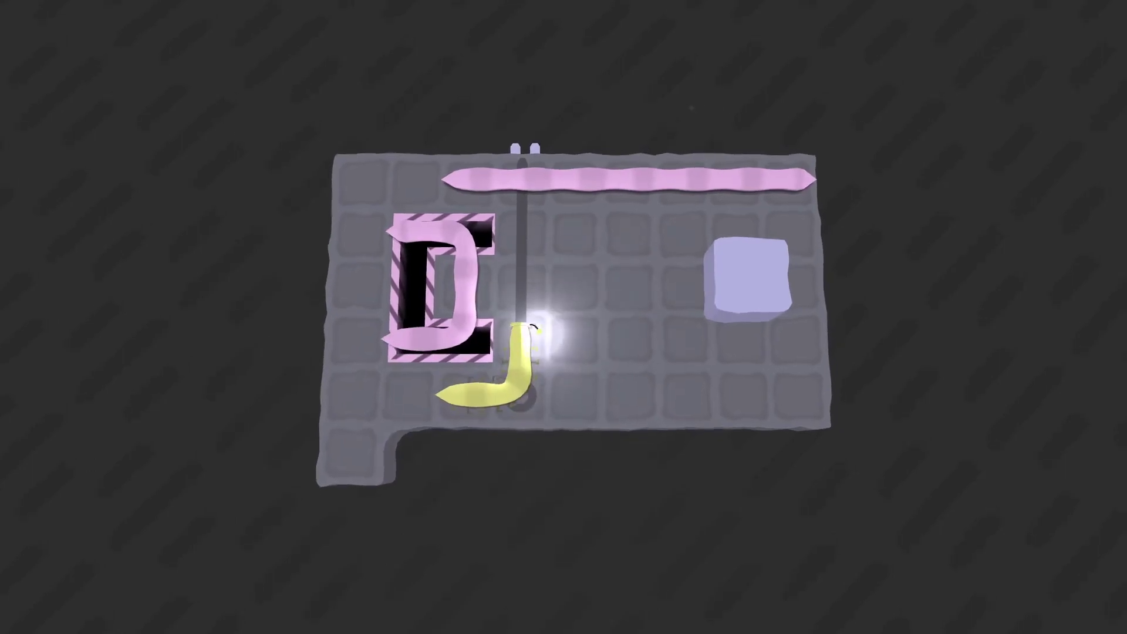
key(Left)
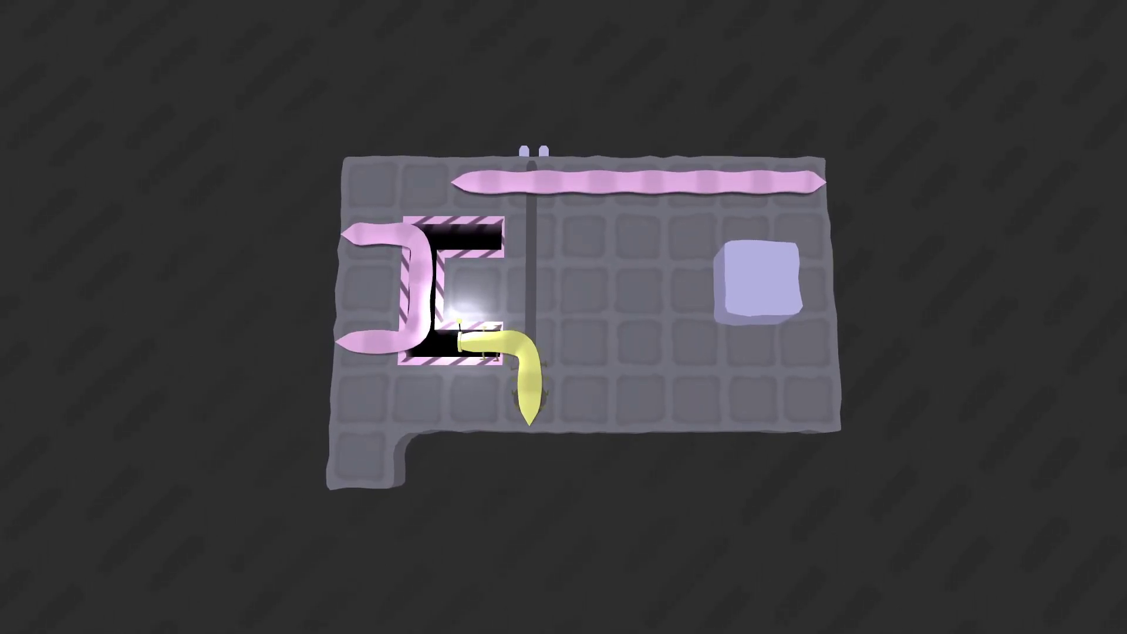
key(Down)
key(Left)
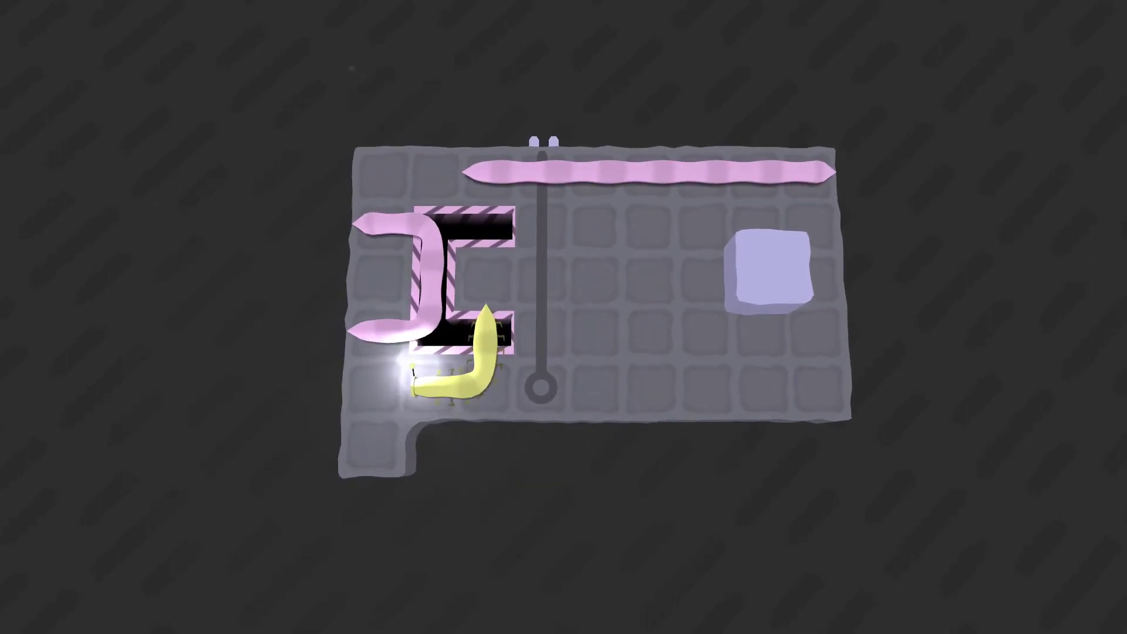
key(Up)
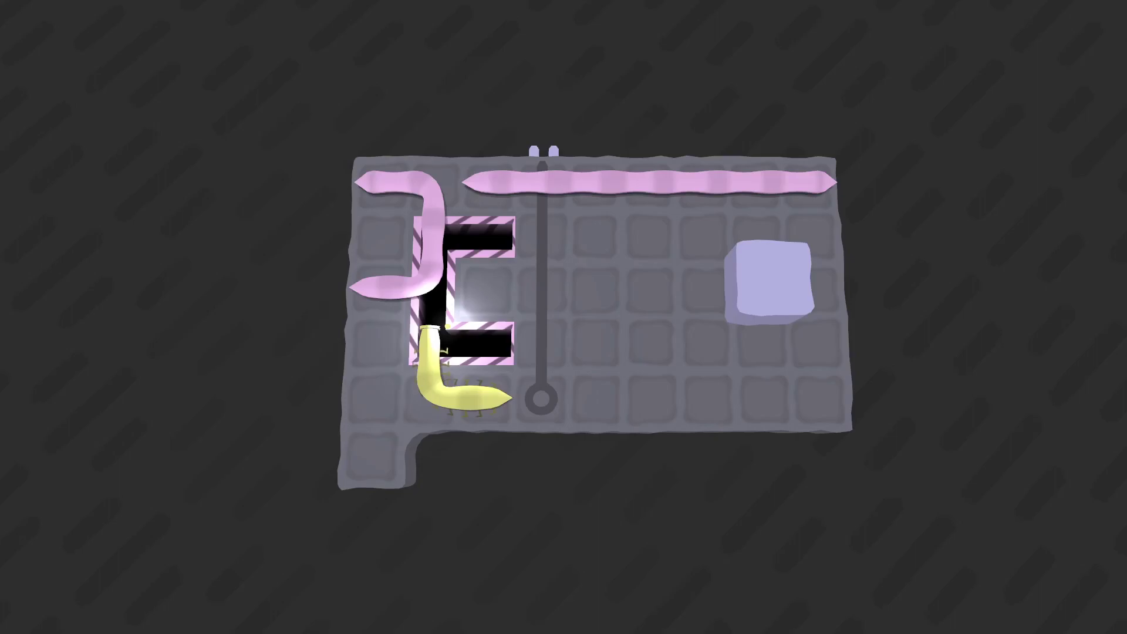
key(Up)
key(z)
key(z)
key(Left)
key(z)
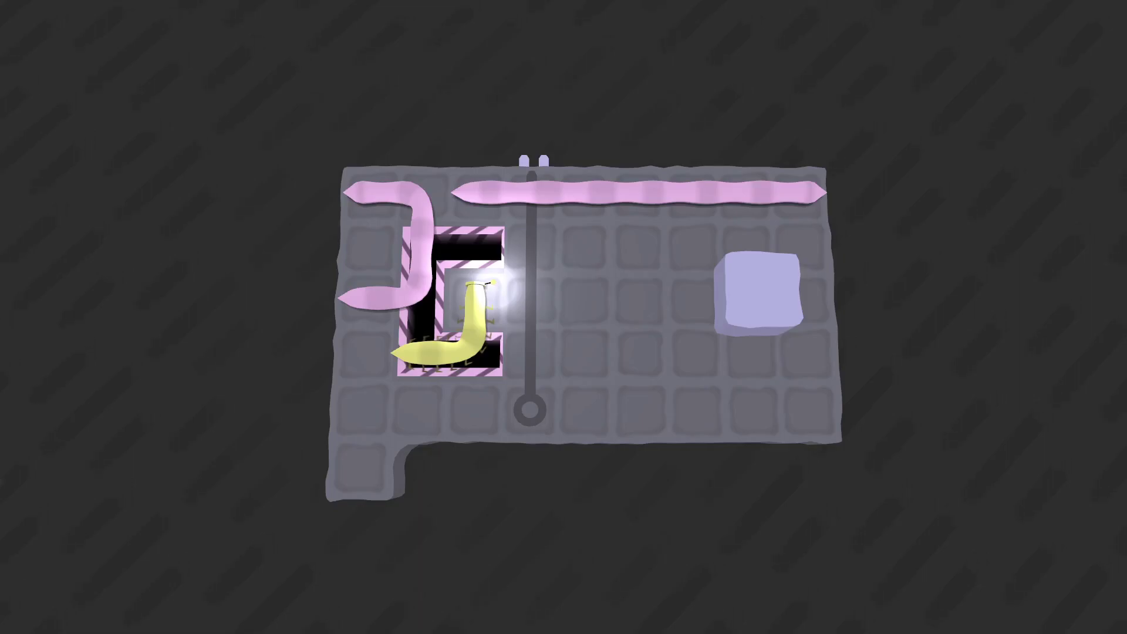
key(r)
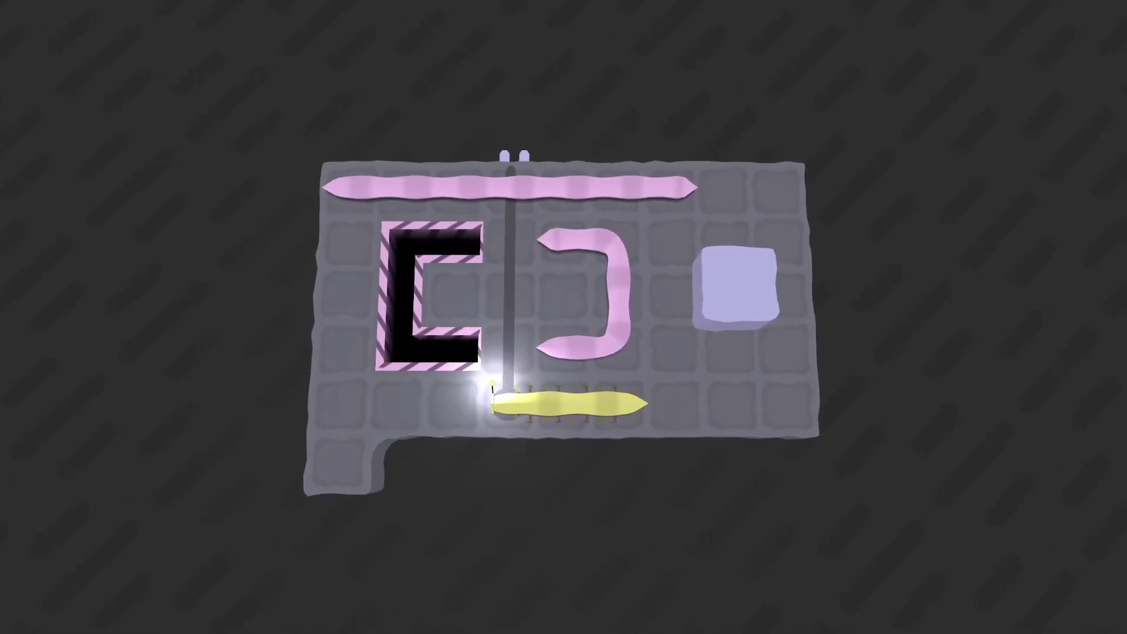
Crawl the yellow worm into the pit's corner, back it out, and climb beside the pole
key(Left)
key(Left)
key(Up)
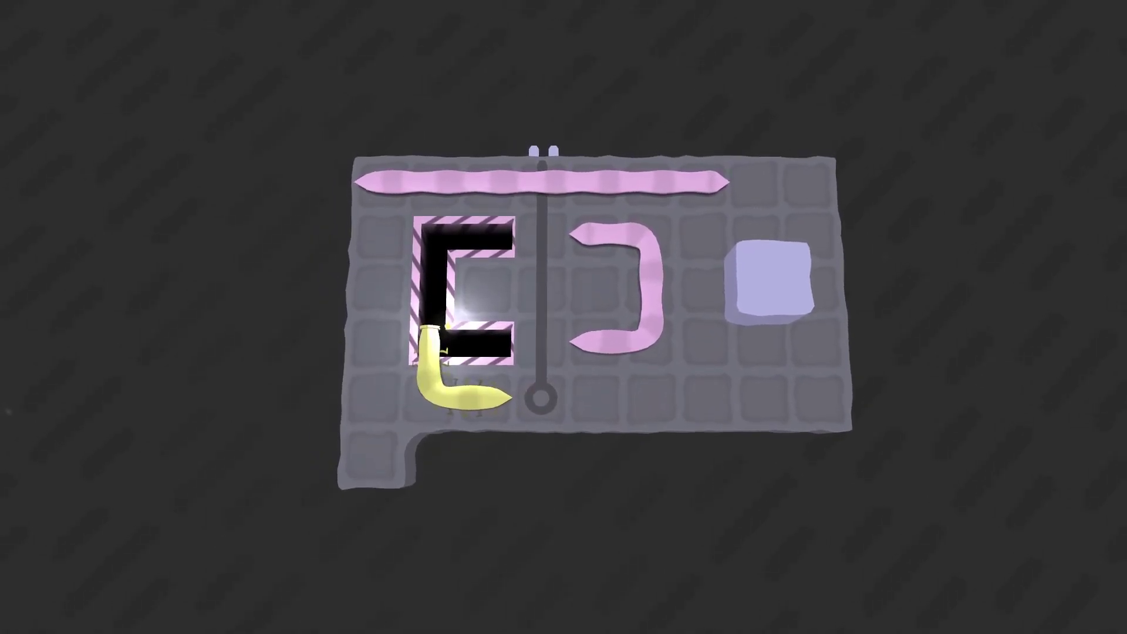
key(z)
key(z)
key(z)
key(Up)
key(Up)
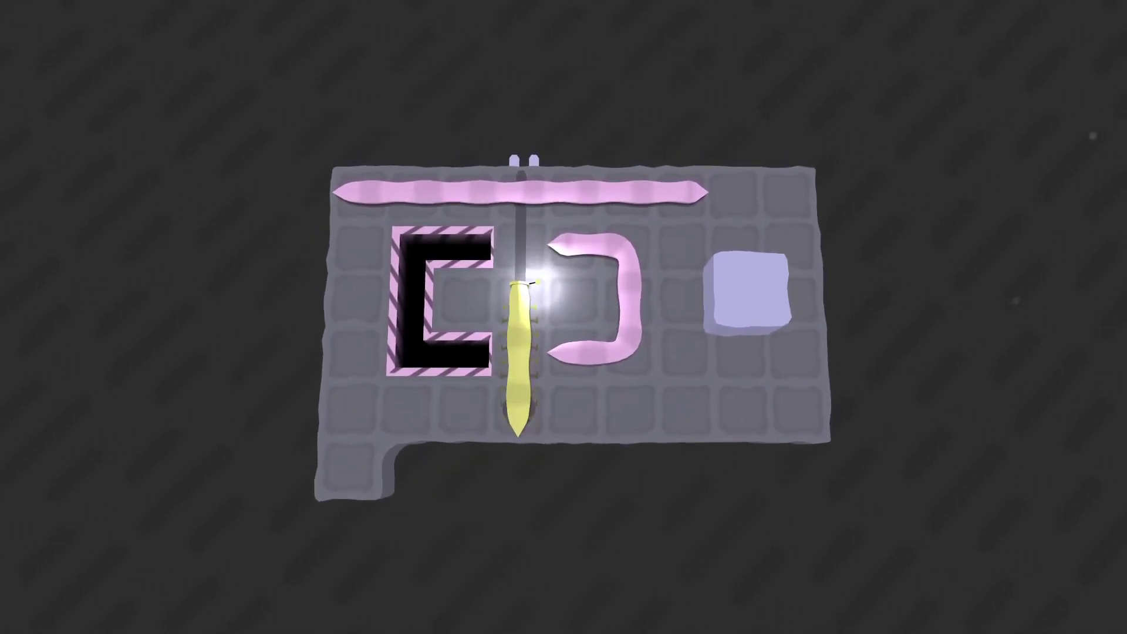
Route the yellow worm past the pink bracket, along the top row and down the right side
key(Right)
key(Right)
key(Up)
key(Up)
key(Up)
key(Left)
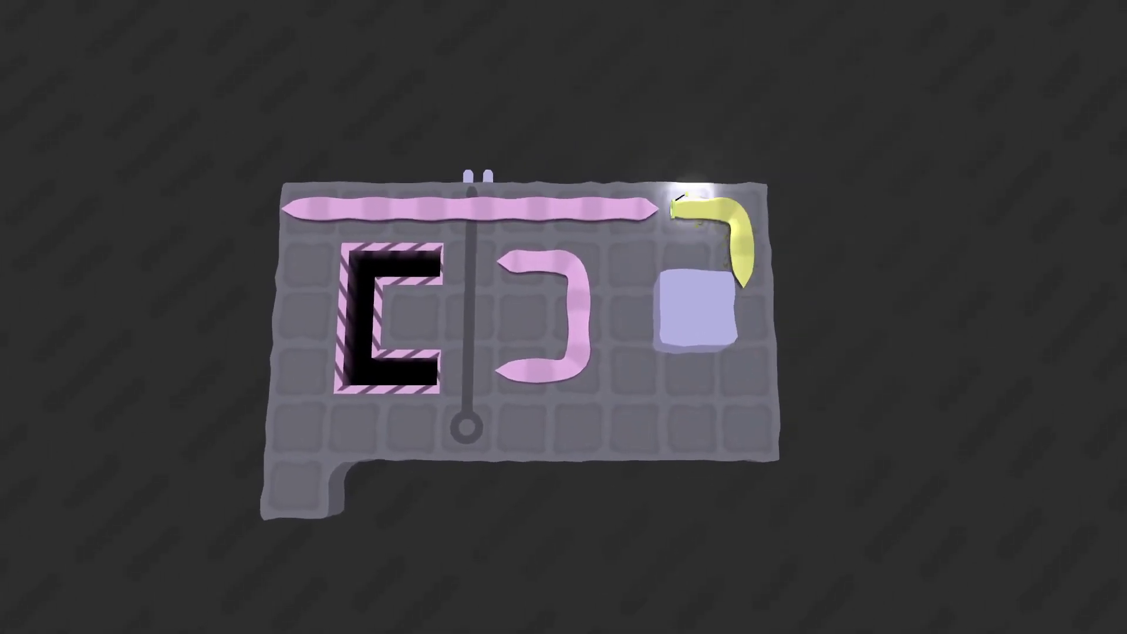
key(Up)
key(Right)
key(Right)
key(Down)
key(Down)
key(Down)
Bring the yellow worm left under the pink bar and bend it down beside the pole
key(Left)
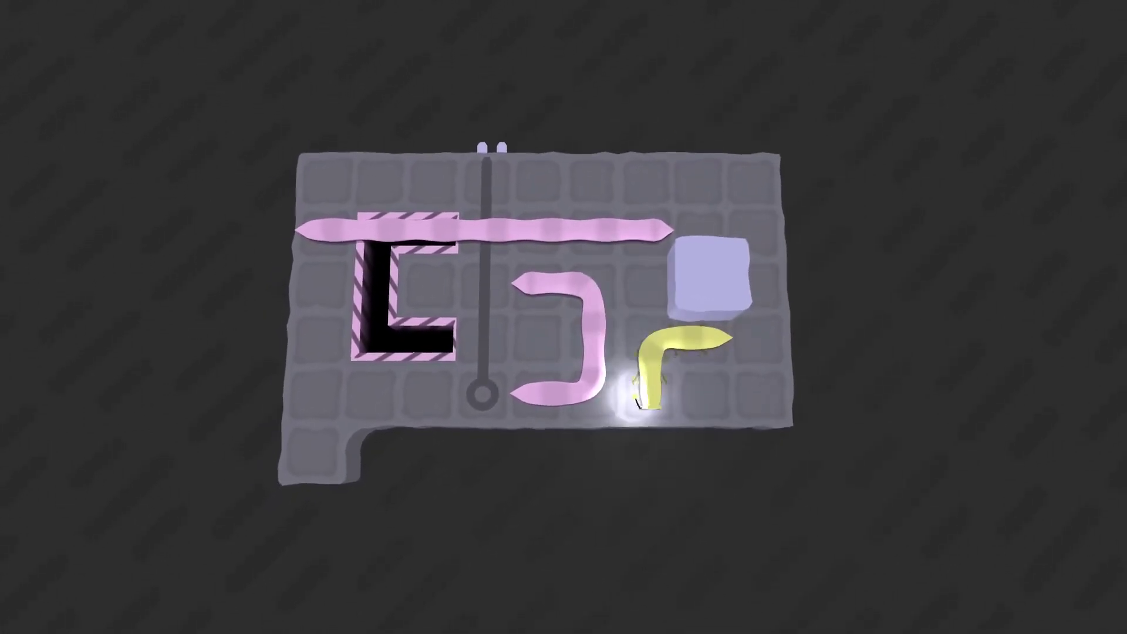
key(Right)
key(Up)
key(Up)
key(Left)
key(Left)
key(Down)
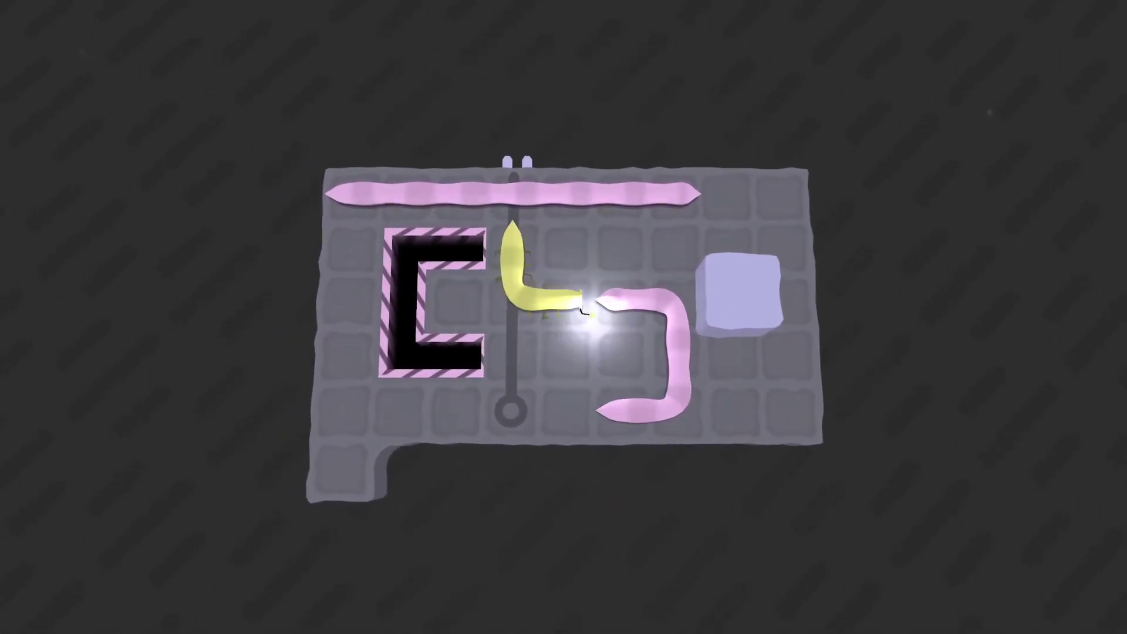
Try pushing the pink worm right, undo it, and bring the yellow worm back to the pole
key(Right)
key(z)
key(Up)
key(Right)
key(Right)
key(Up)
key(Left)
key(Down)
key(Left)
key(Left)
key(Left)
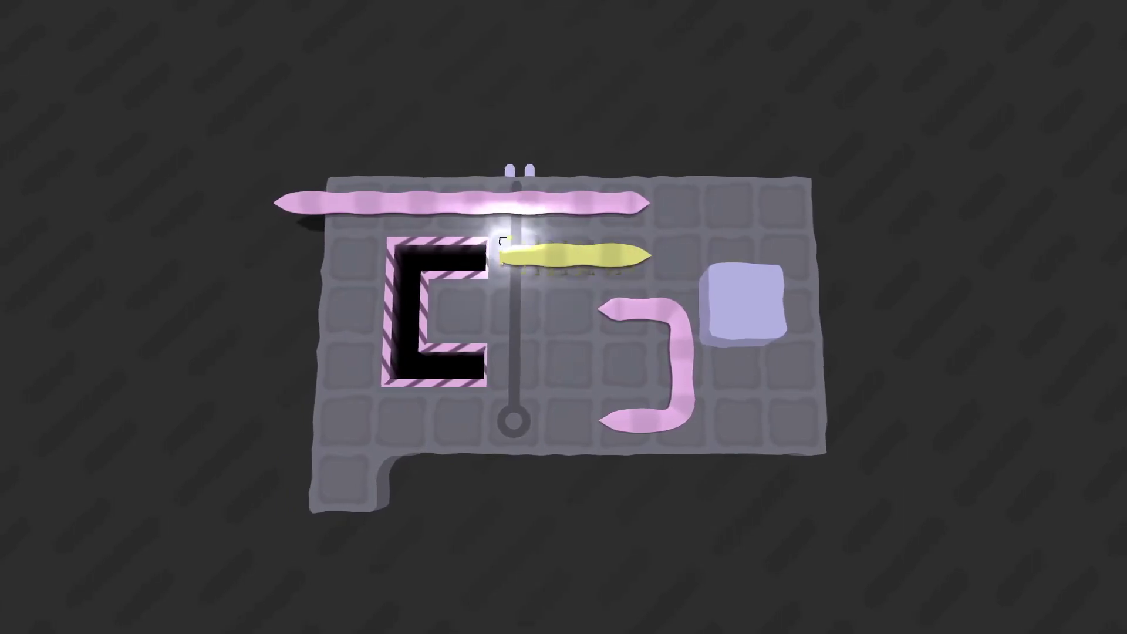
key(Down)
Push the pink worm up off the board, undo, and bring it back as a bracket
key(Right)
key(Right)
key(z)
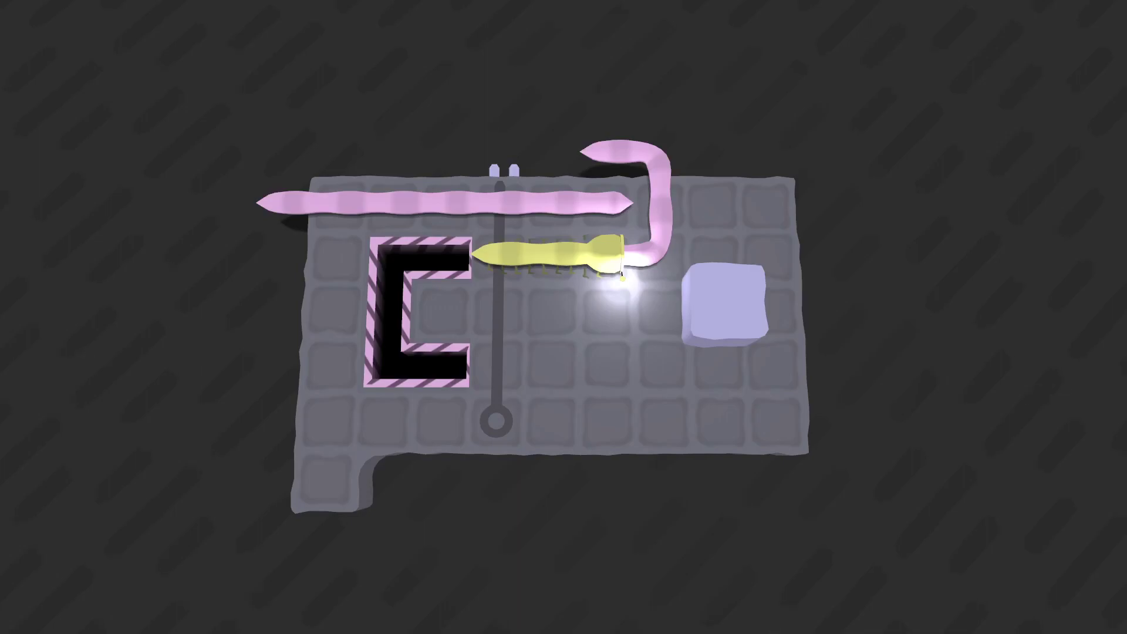
key(Down)
key(Up)
key(Right)
key(Right)
key(Left)
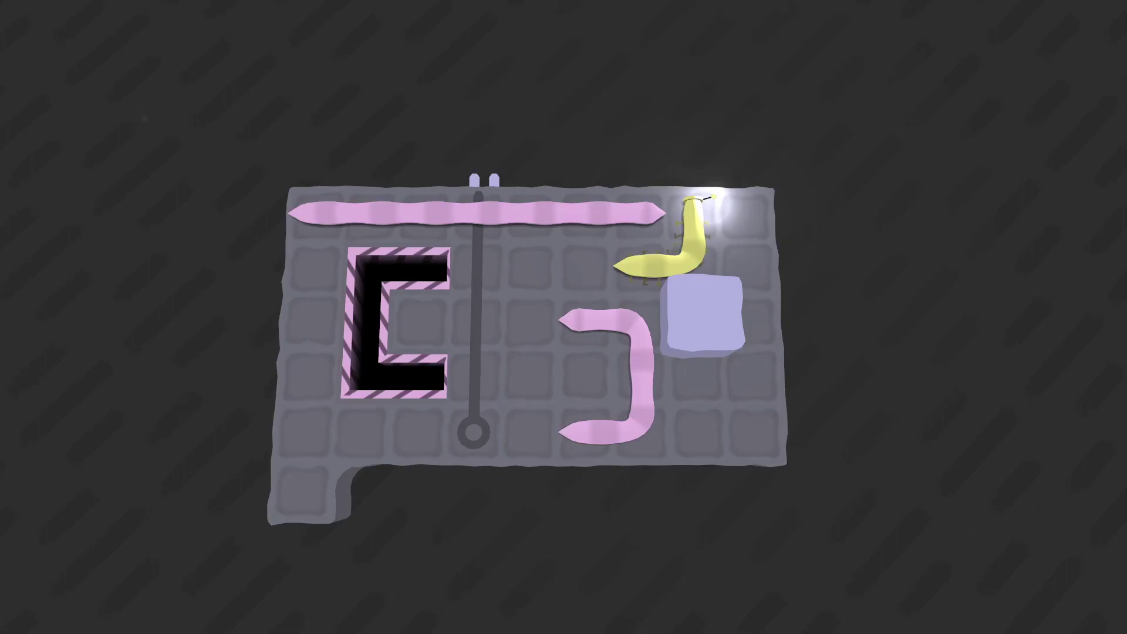
Push the long pink bar down over the pit and left, then crawl to the bottom row
key(Up)
key(Down)
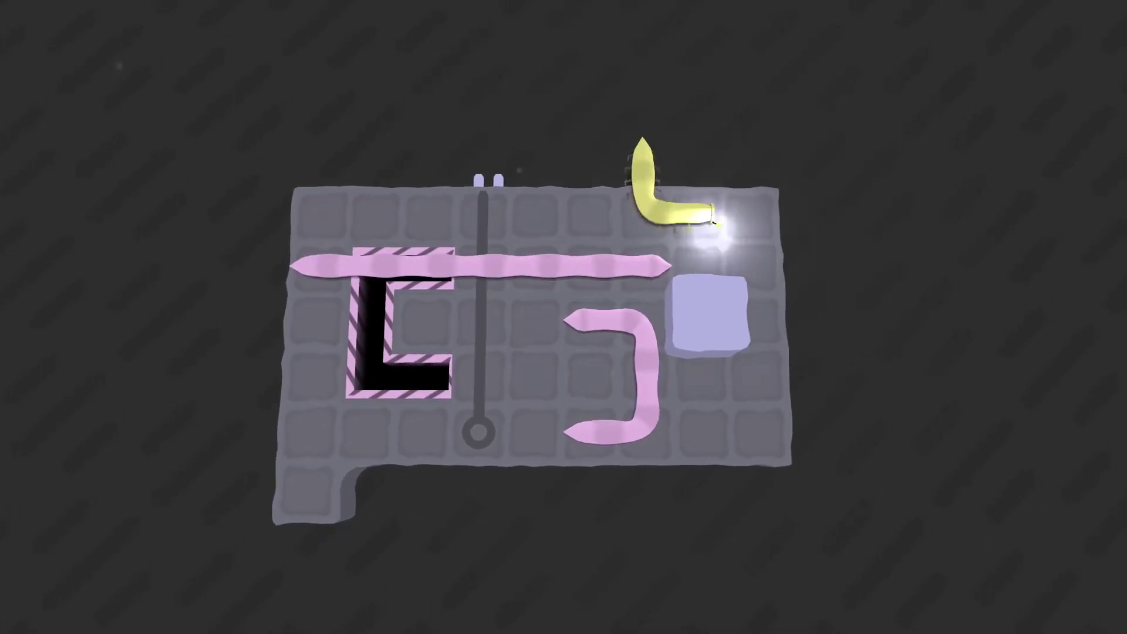
key(Left)
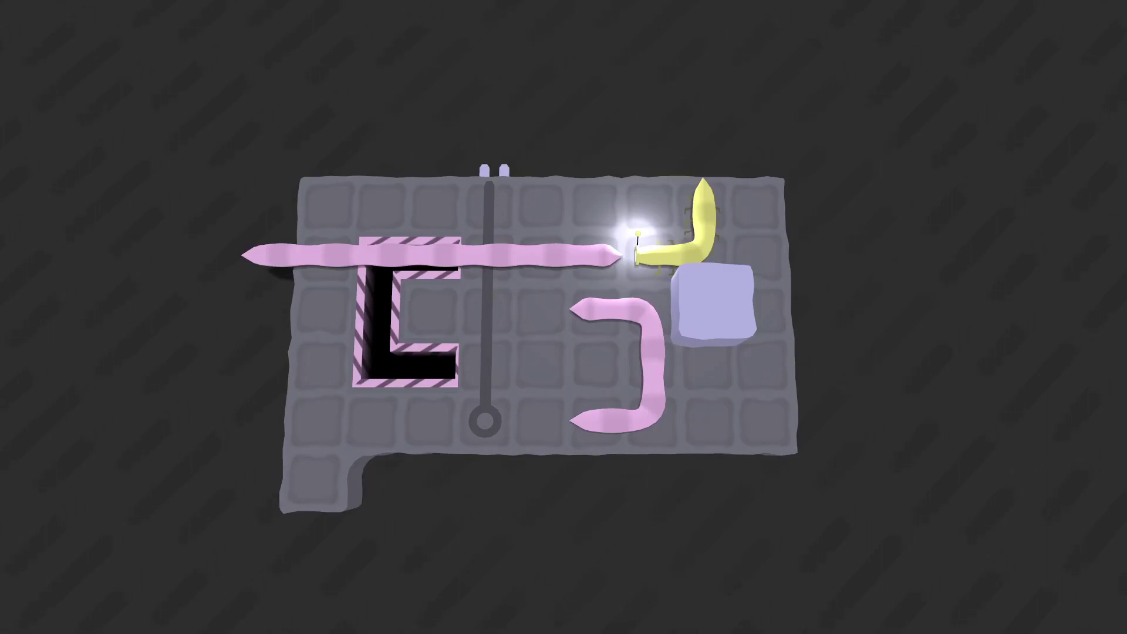
key(Right)
key(Down)
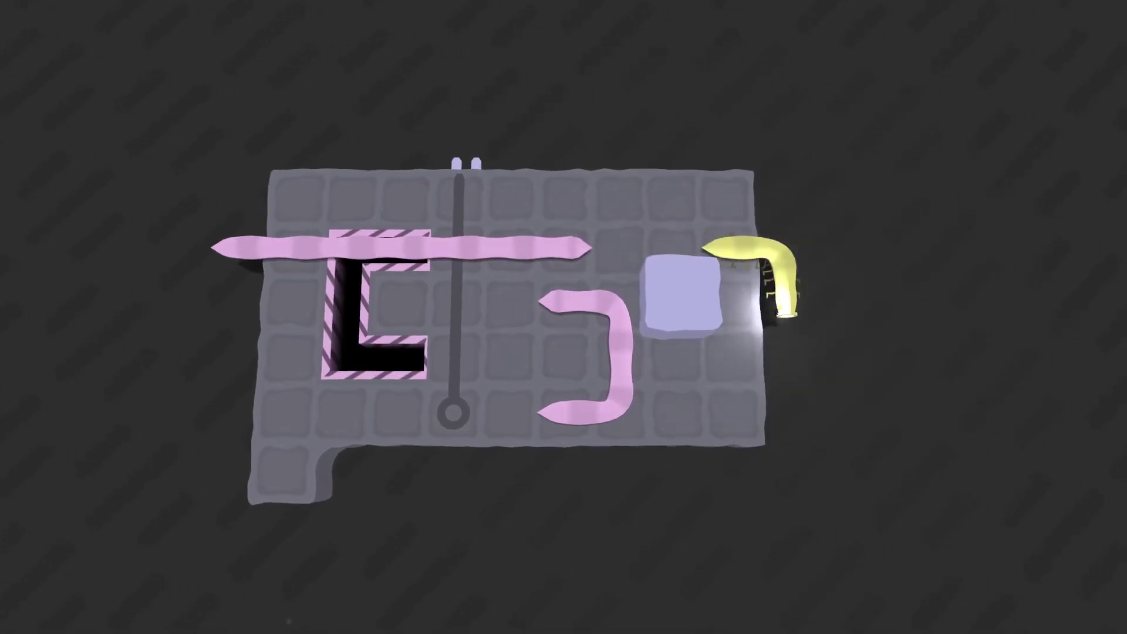
key(Down)
key(Left)
key(Left)
Push the pink J-shaped worm left into the pit, then back right along the bottom
key(Left)
key(Left)
key(Left)
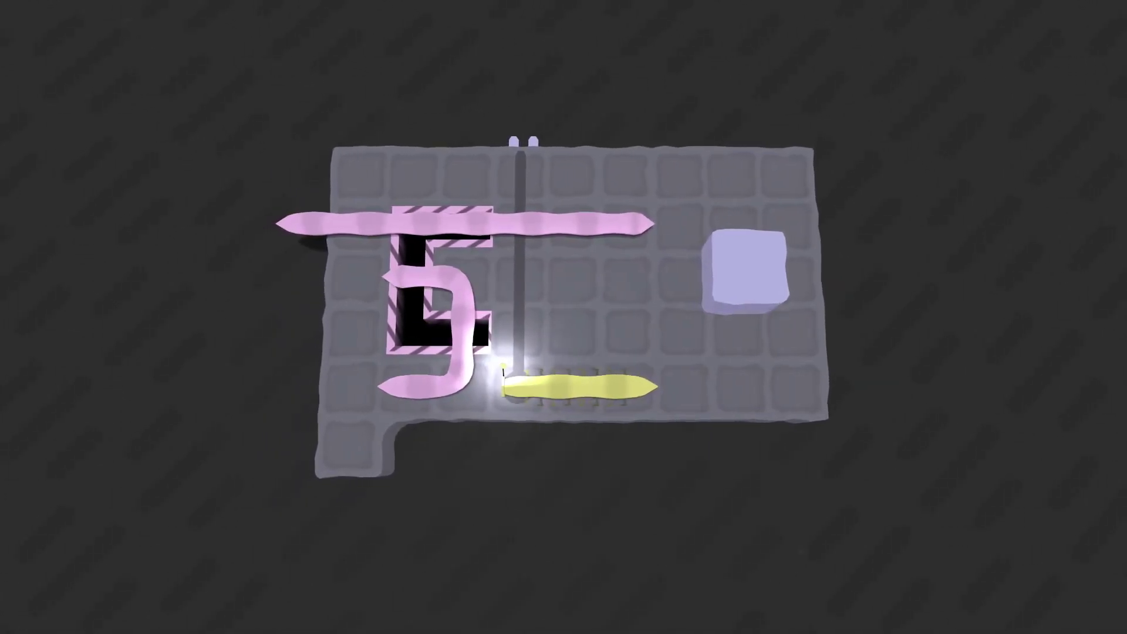
key(Left)
key(Down)
key(Left)
key(Left)
key(Up)
key(Right)
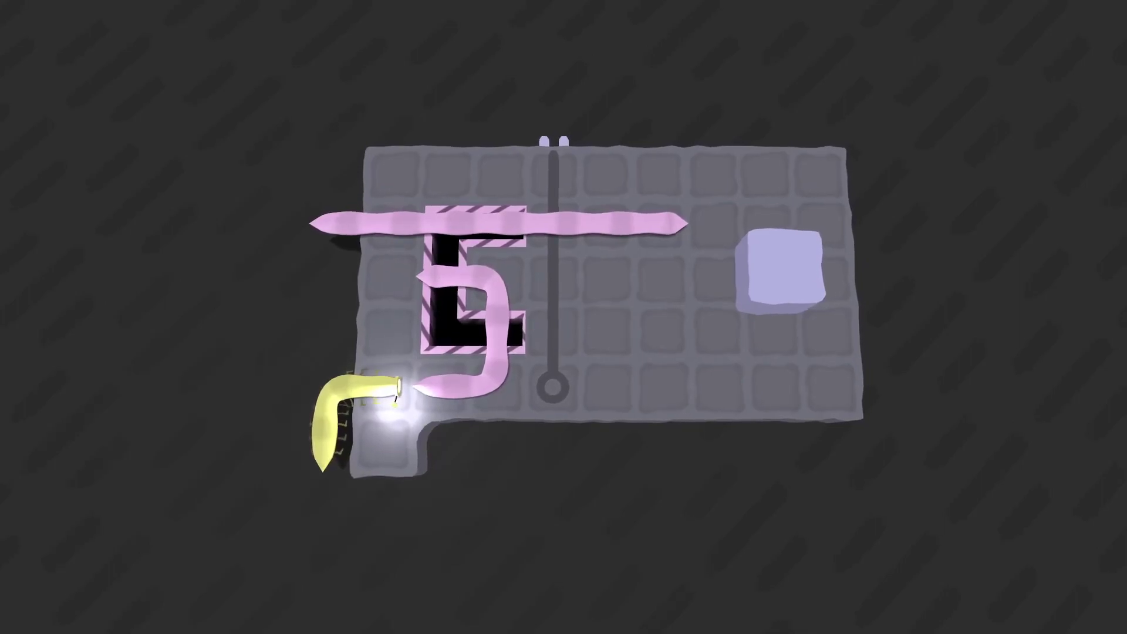
key(Right)
key(Right)
key(Right)
key(Right)
Crawl the yellow worm into the L-shaped pit, then undo back out beside the J-worm
key(Up)
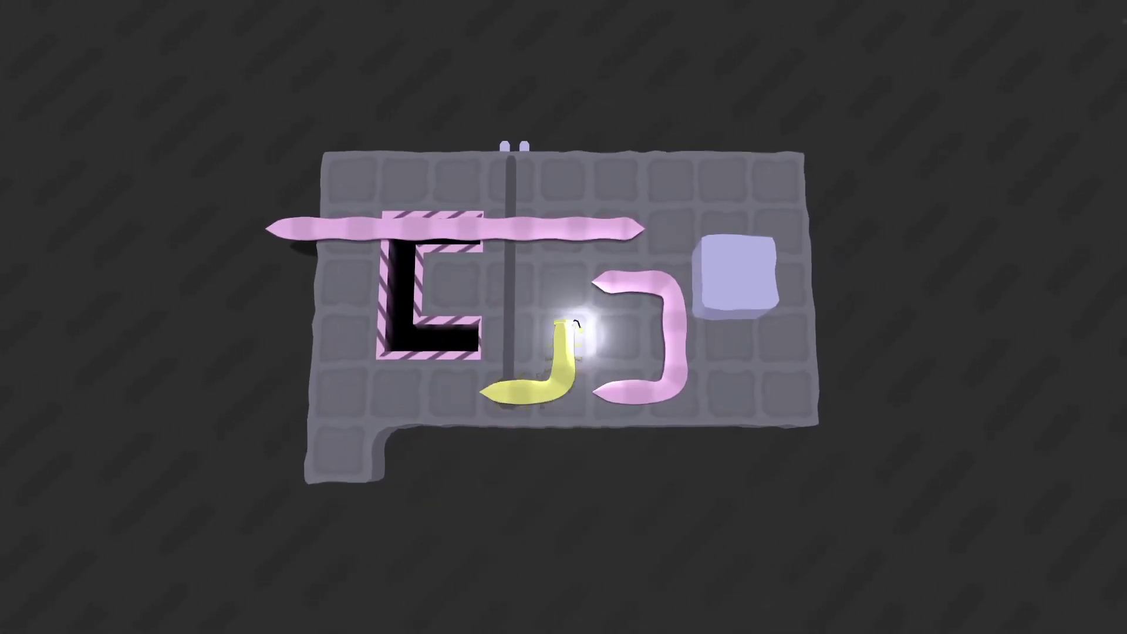
key(Up)
key(Left)
key(Left)
key(Down)
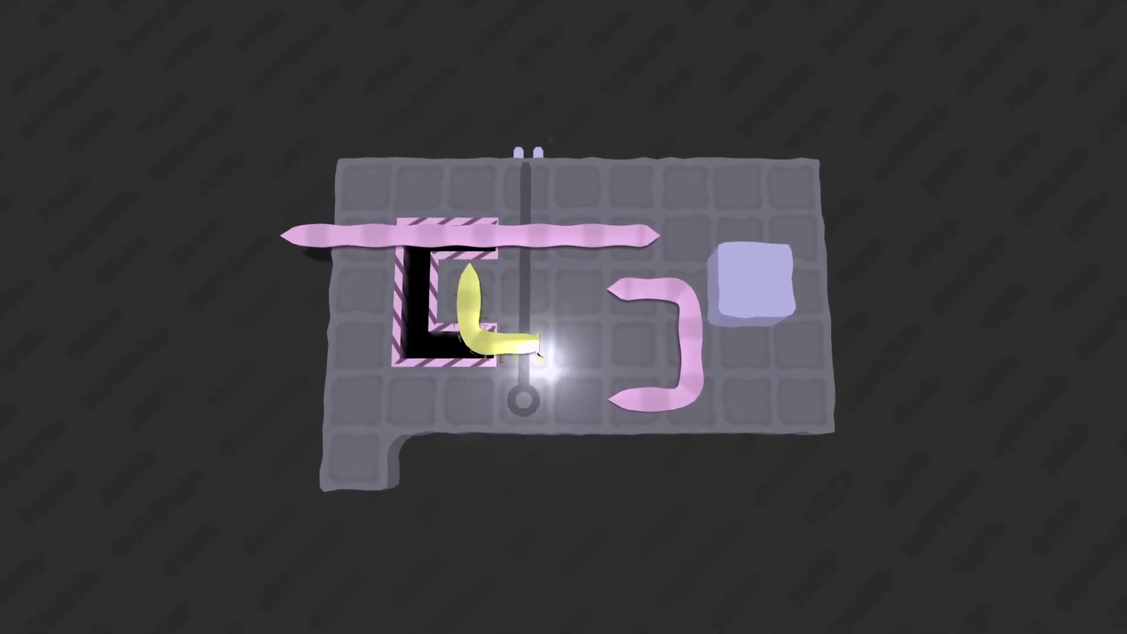
key(z)
key(z)
key(z)
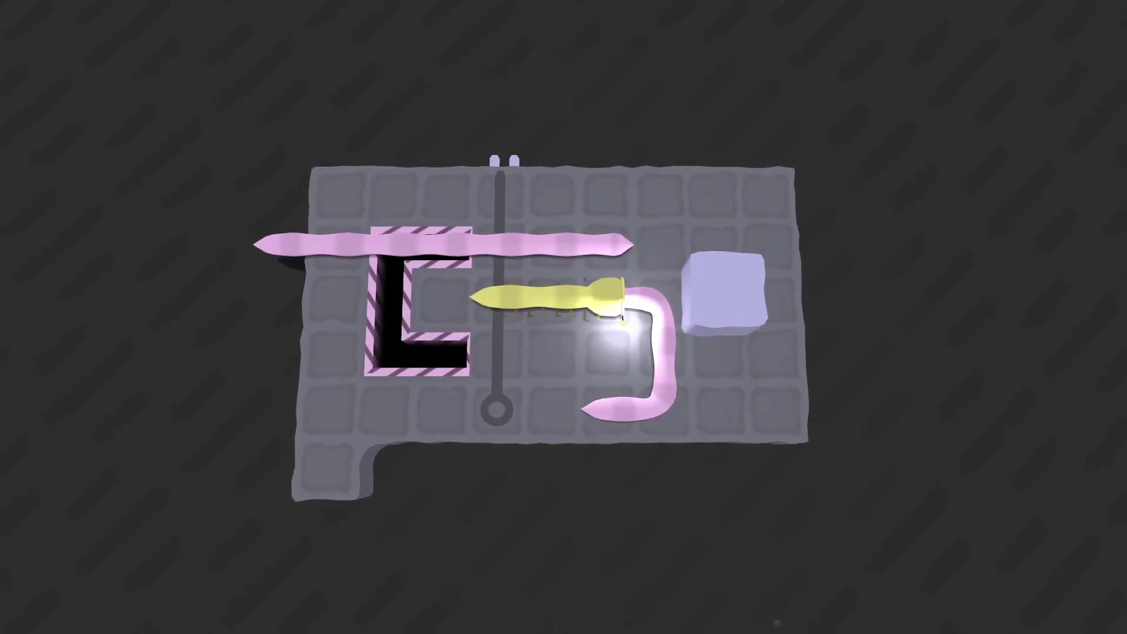
key(z)
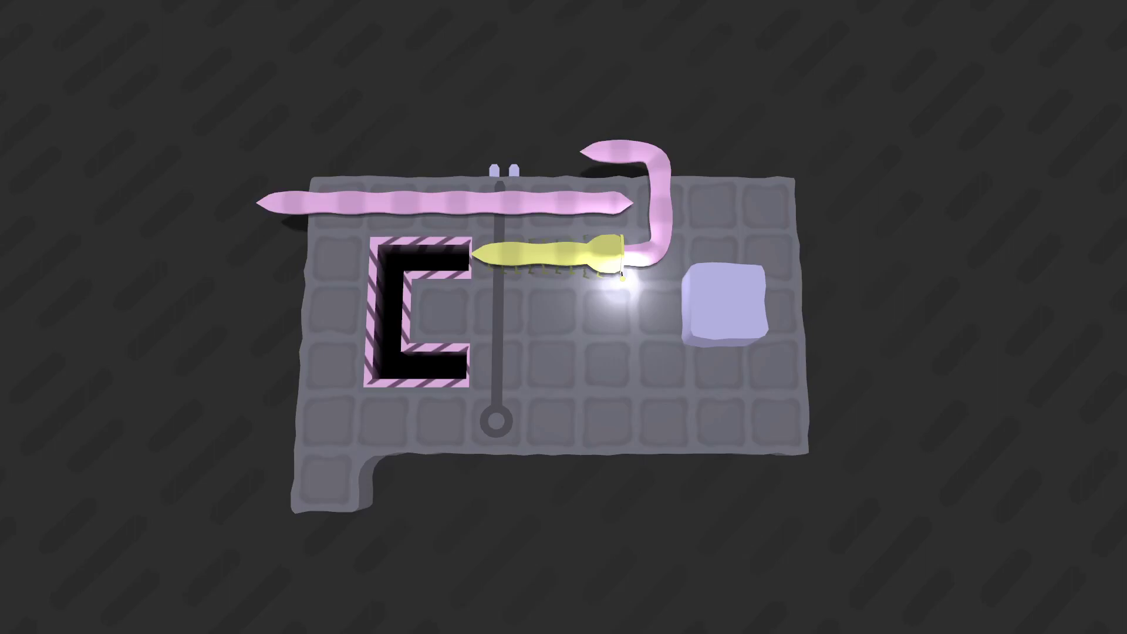
Crawl up beside the hook worm above the cube, then restart the level
key(Right)
key(Up)
key(Right)
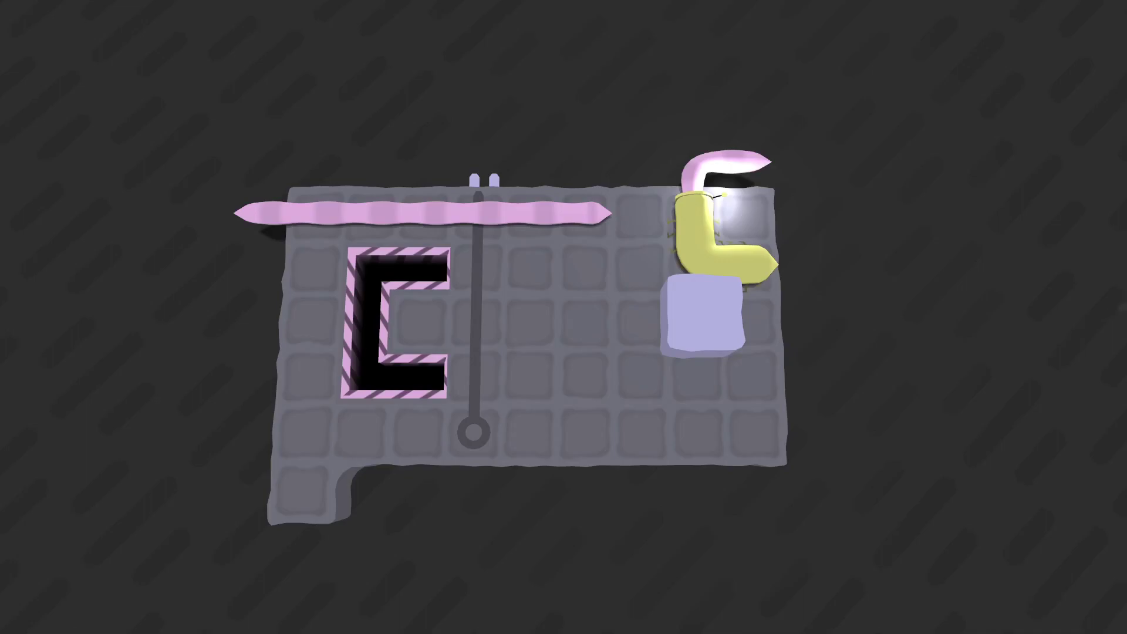
key(r)
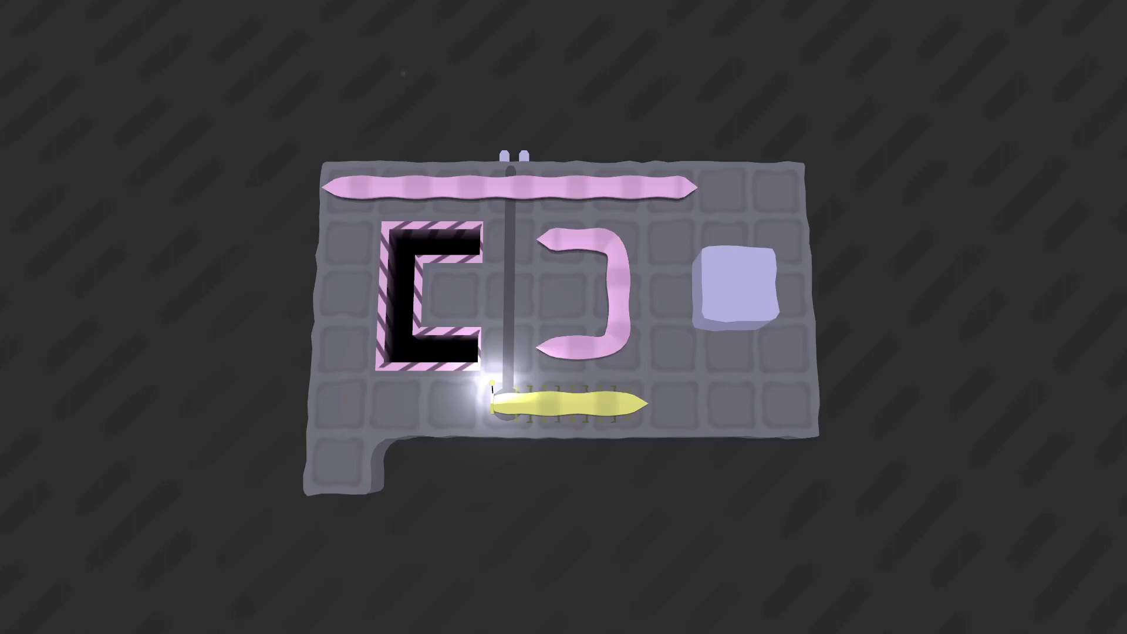
Climb the yellow worm to the top-left cell and push the long pink worm two cells right
key(Left)
key(Left)
key(Left)
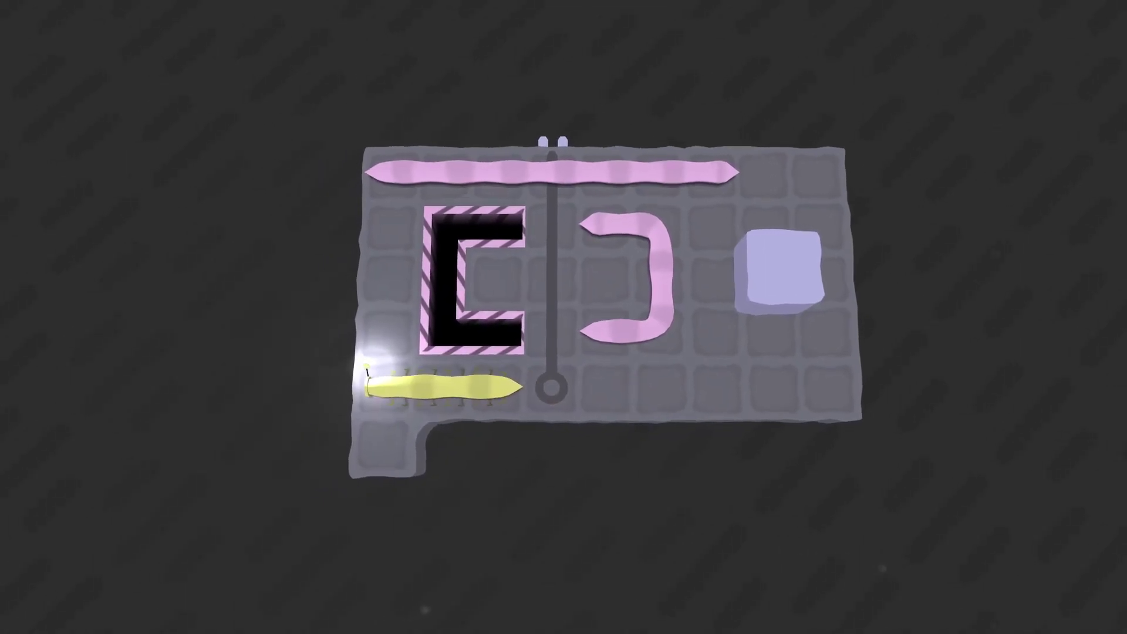
key(Up)
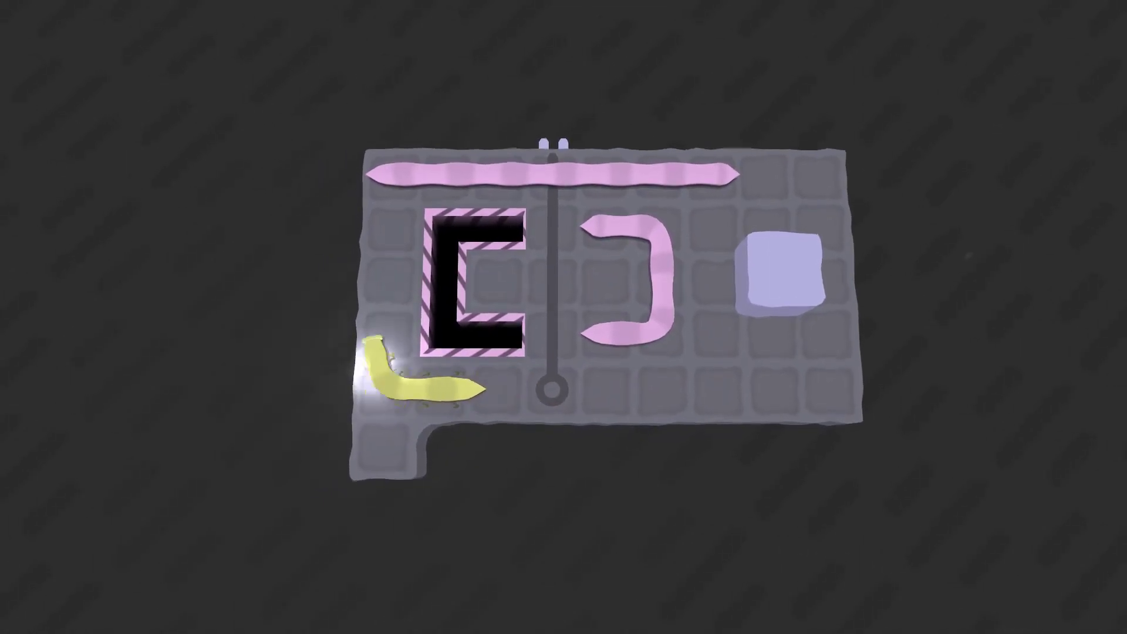
key(Up)
key(Up)
key(Left)
key(Up)
key(Right)
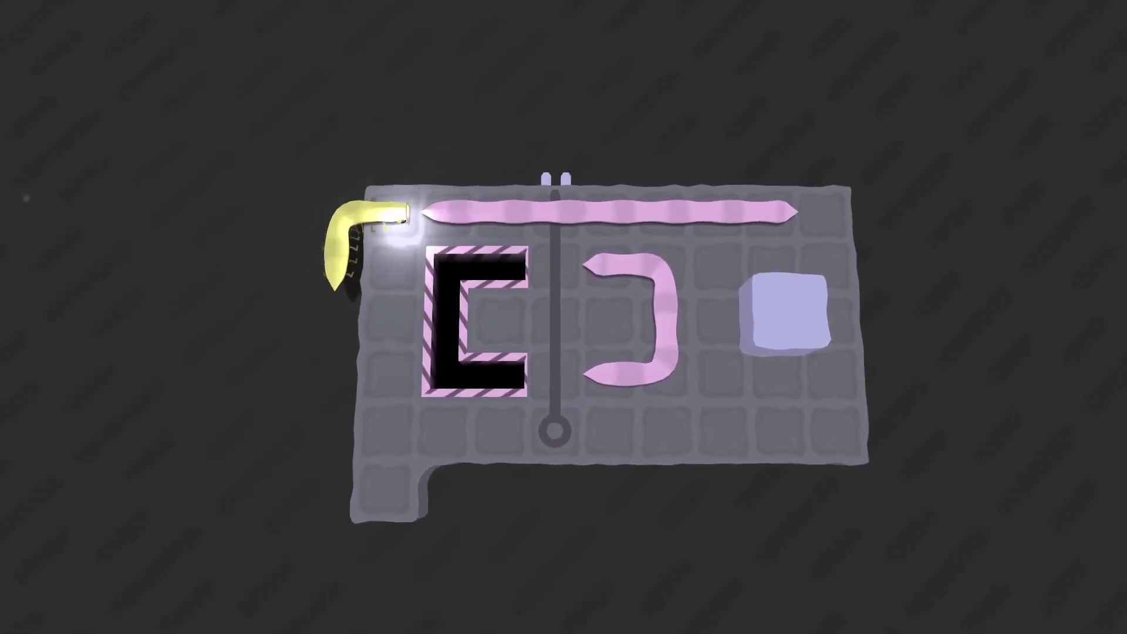
key(Right)
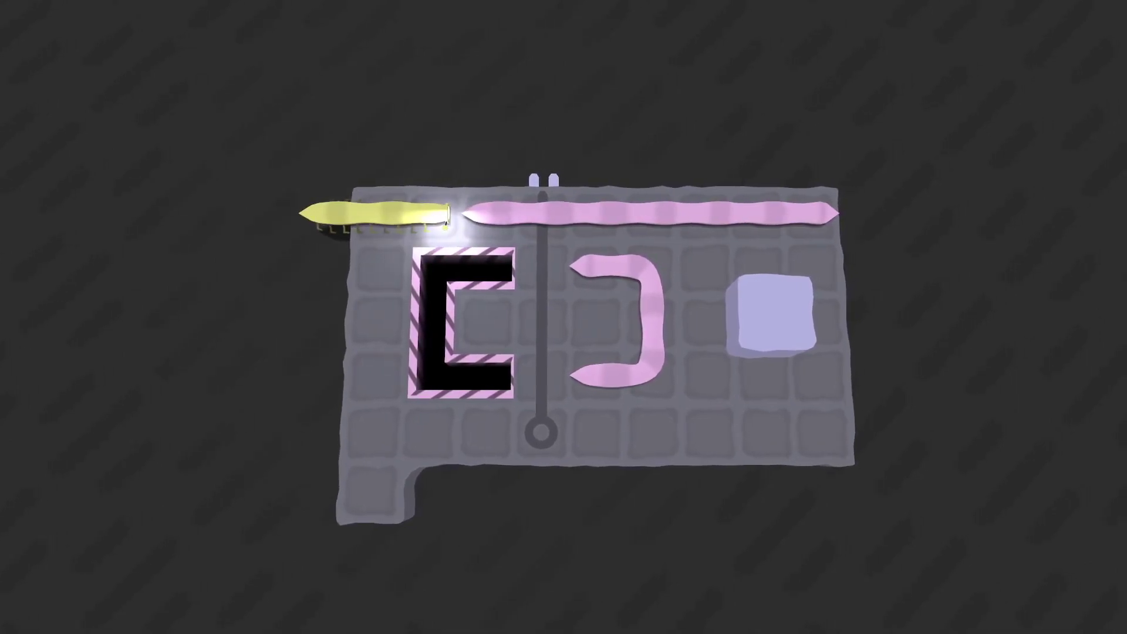
key(Right)
key(Right)
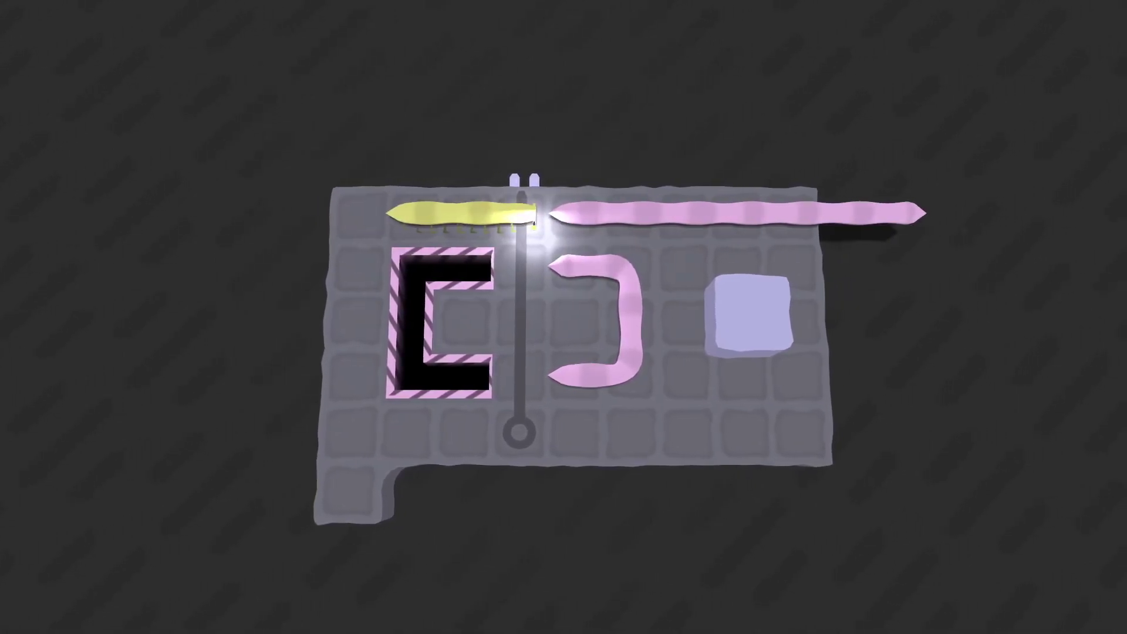
Crawl the yellow worm down the column, along the bottom, and back up to the top row
key(Down)
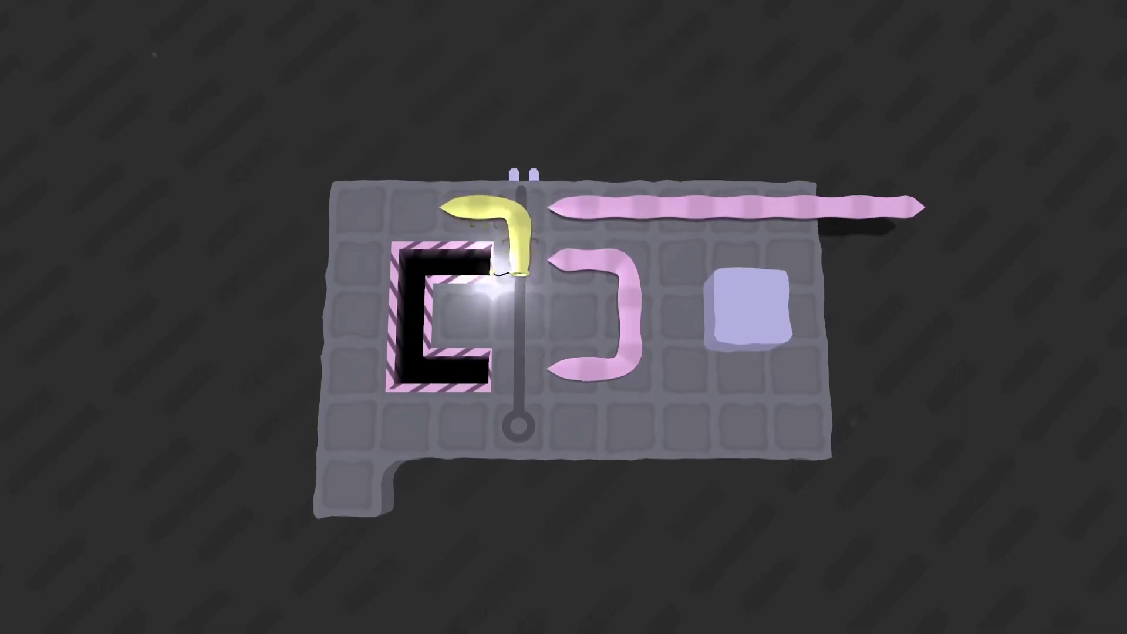
key(Down)
key(Down)
key(Down)
key(Right)
key(Right)
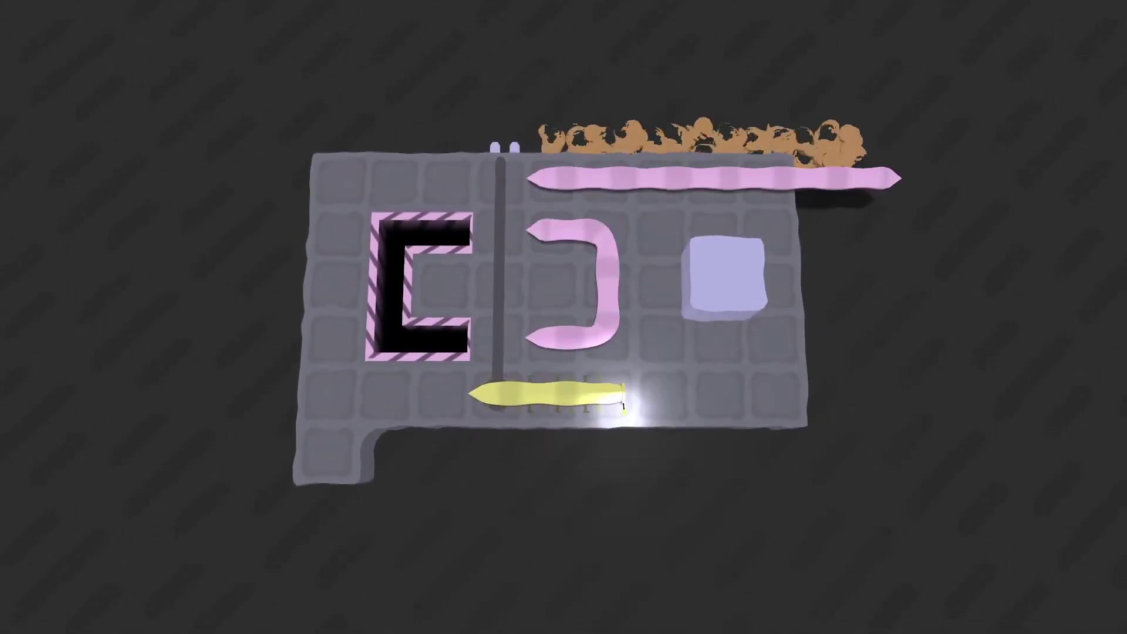
key(Right)
key(Up)
key(Up)
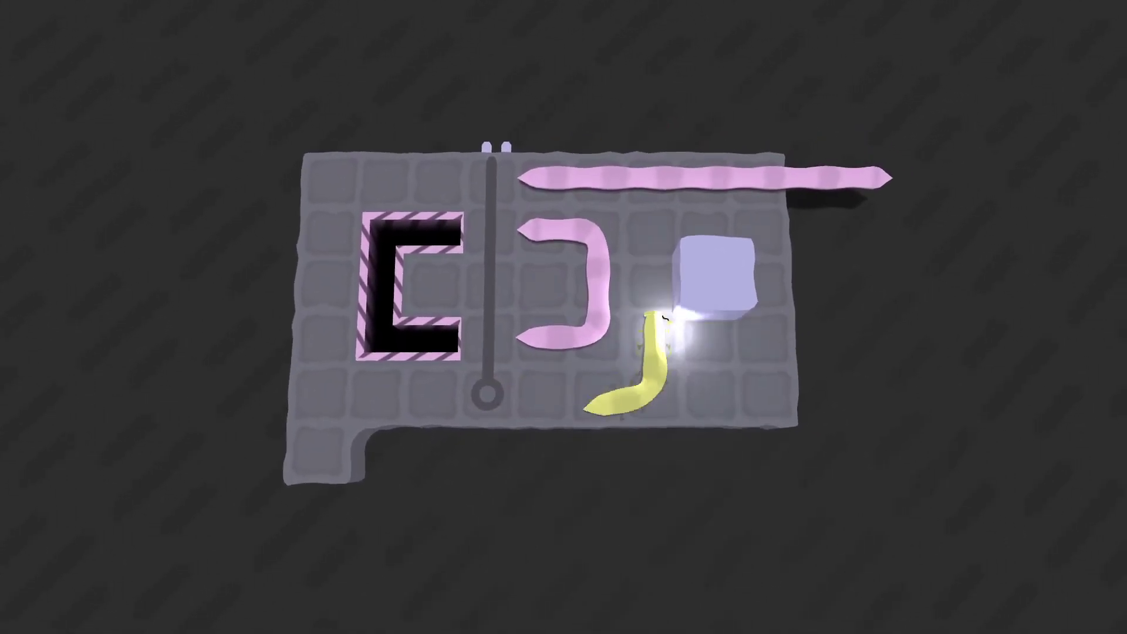
key(Up)
key(Up)
key(Left)
key(Left)
key(Left)
Nudge the pink hook worm one cell right, try pushing it down, then undo
key(Down)
key(Right)
key(Up)
key(Right)
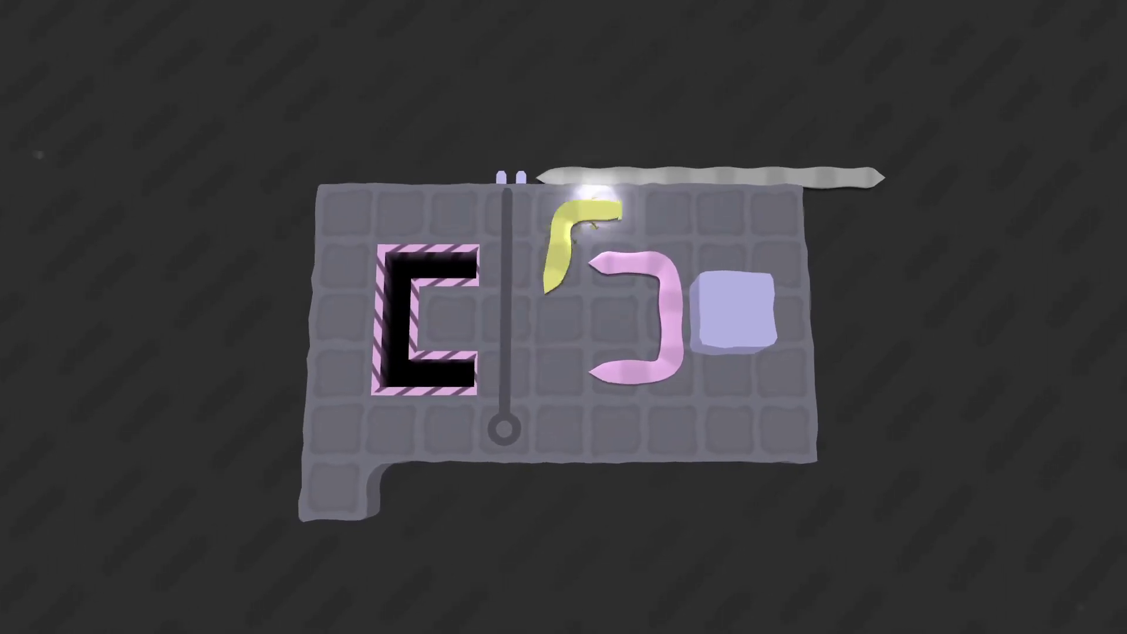
key(Down)
key(Left)
key(Left)
key(z)
key(z)
key(z)
Crawl down the divider column and around to the lower end of the pink worm
key(Left)
key(Left)
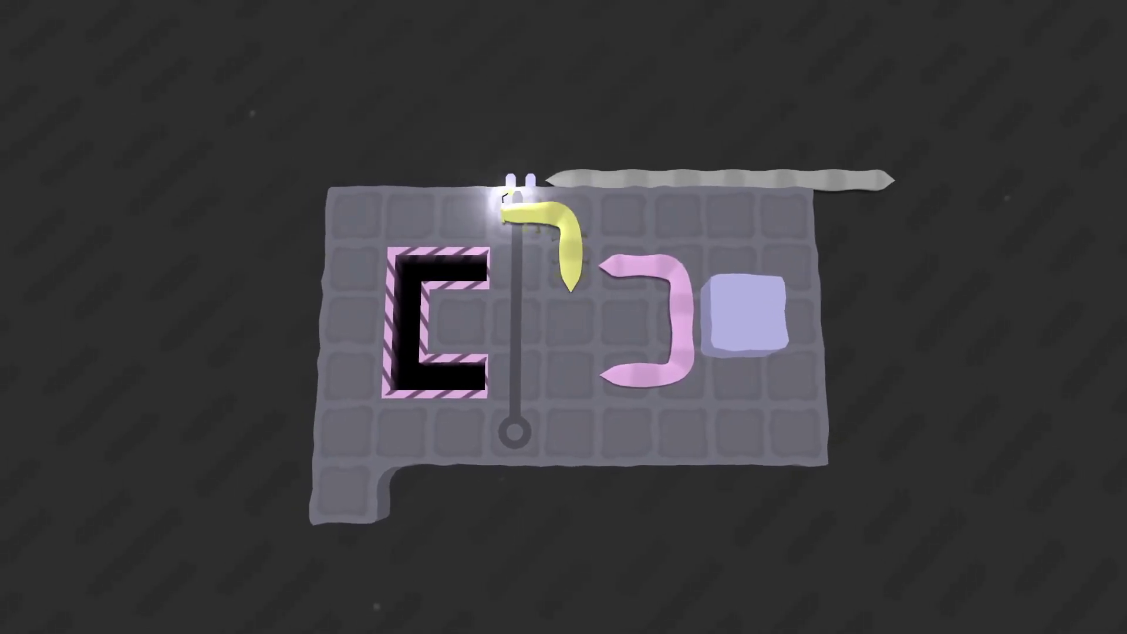
key(Down)
key(Down)
key(Down)
key(Right)
key(Right)
key(Left)
key(Left)
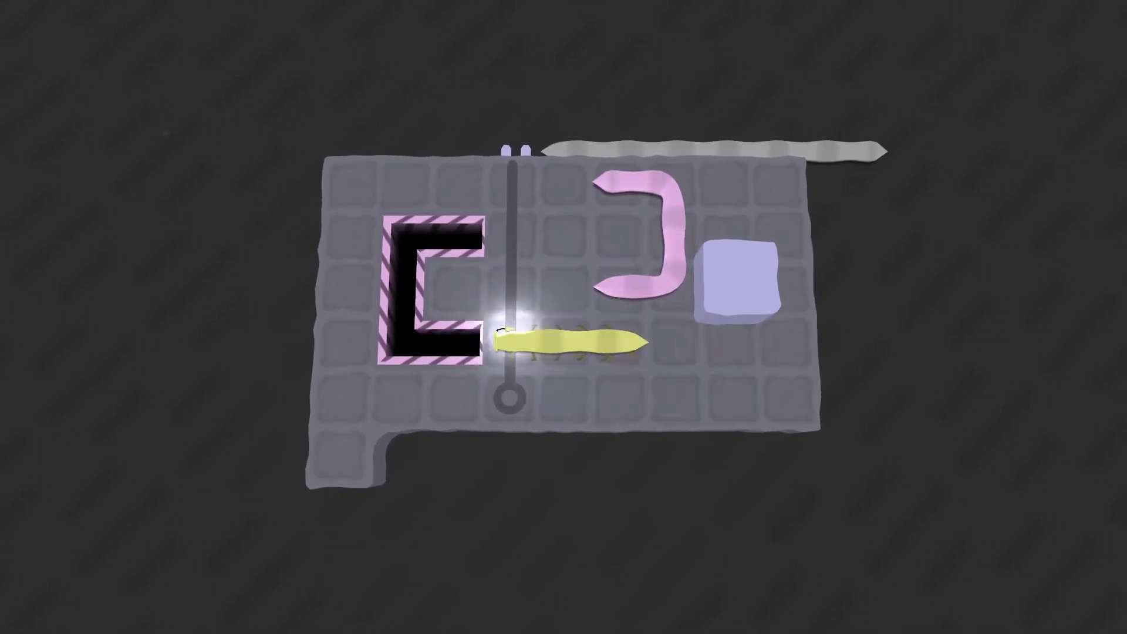
key(Up)
key(Right)
key(Right)
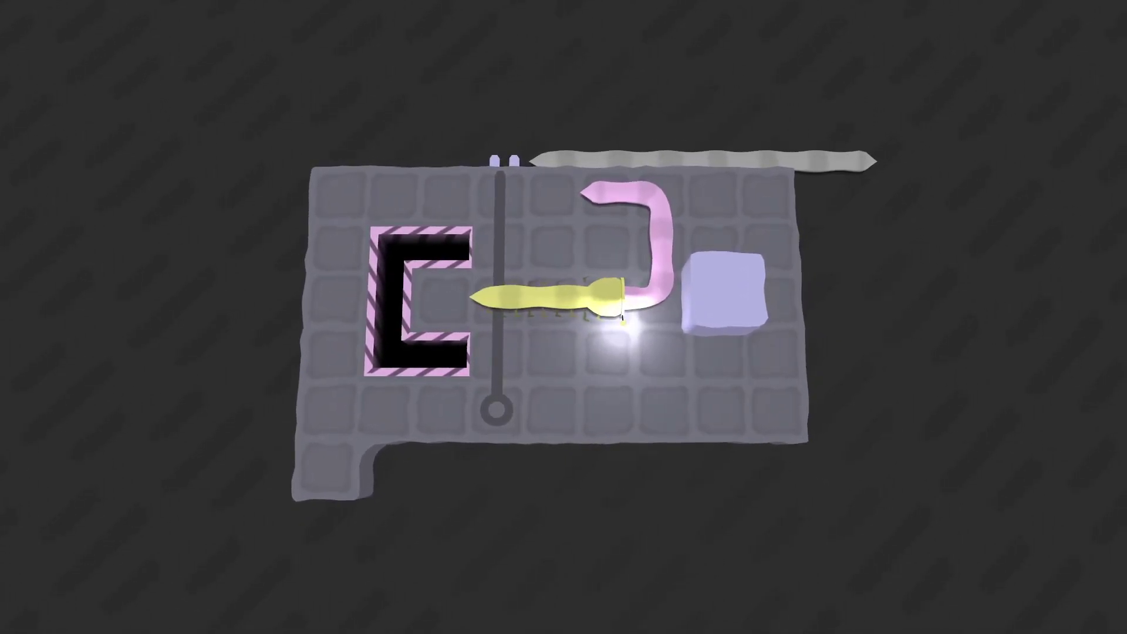
Push the pink worm up off the board, shift both worms right, then push the C-worm left
key(Left)
key(Left)
key(Up)
key(Up)
key(Right)
key(Right)
key(Up)
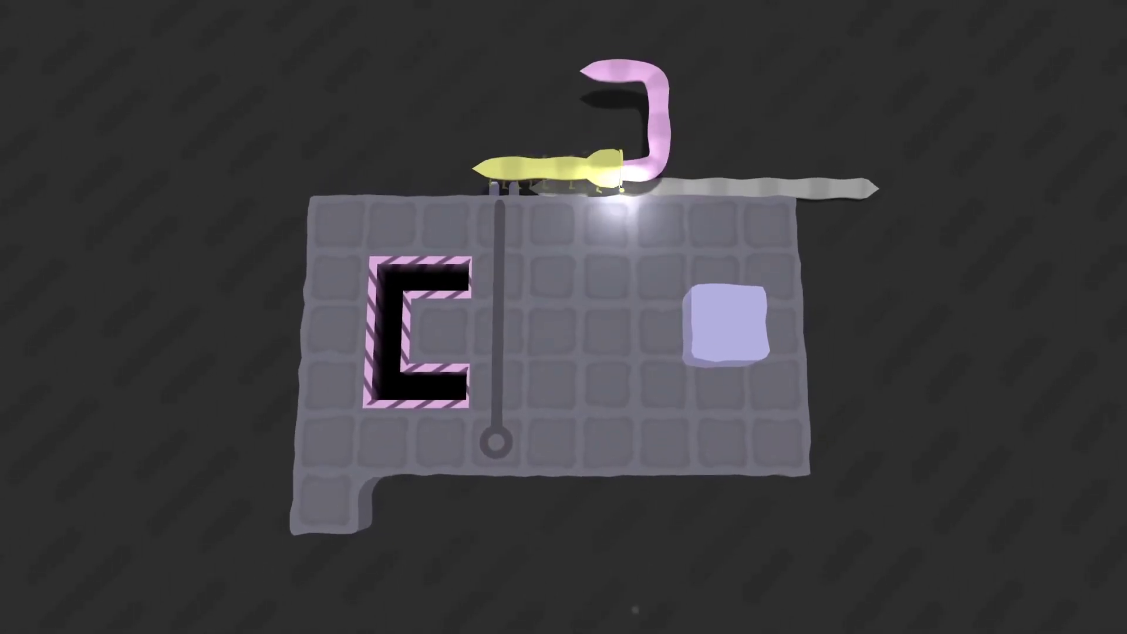
key(Up)
key(Right)
key(Right)
key(Right)
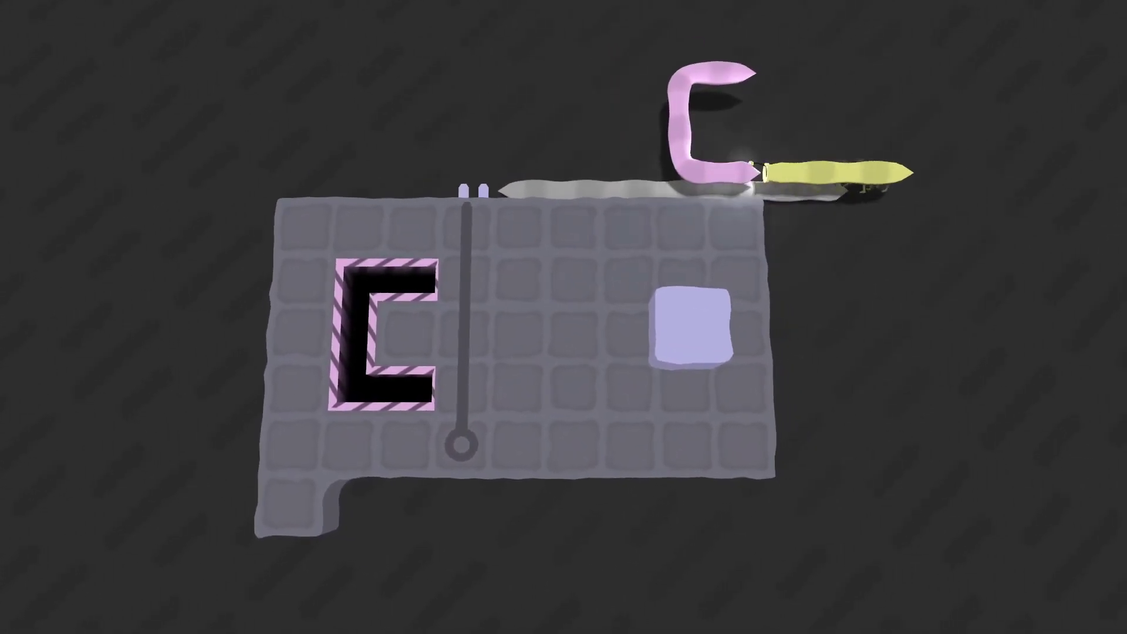
key(Left)
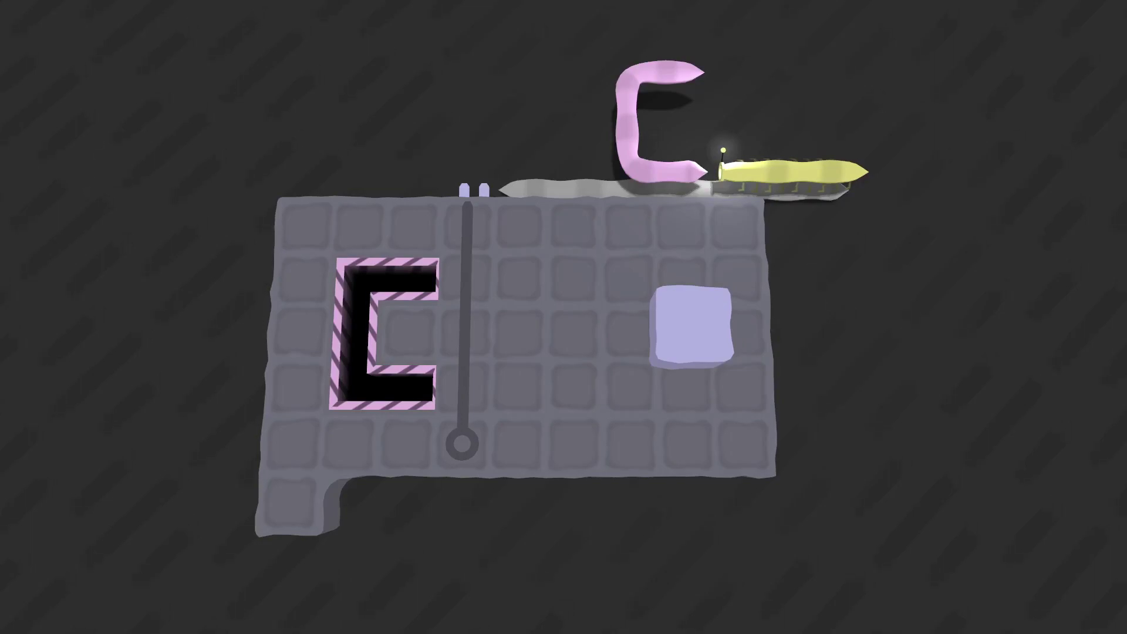
Undo to earlier positions and push the pink hook worm up toward the top edge
key(z)
key(z)
key(z)
key(z)
key(z)
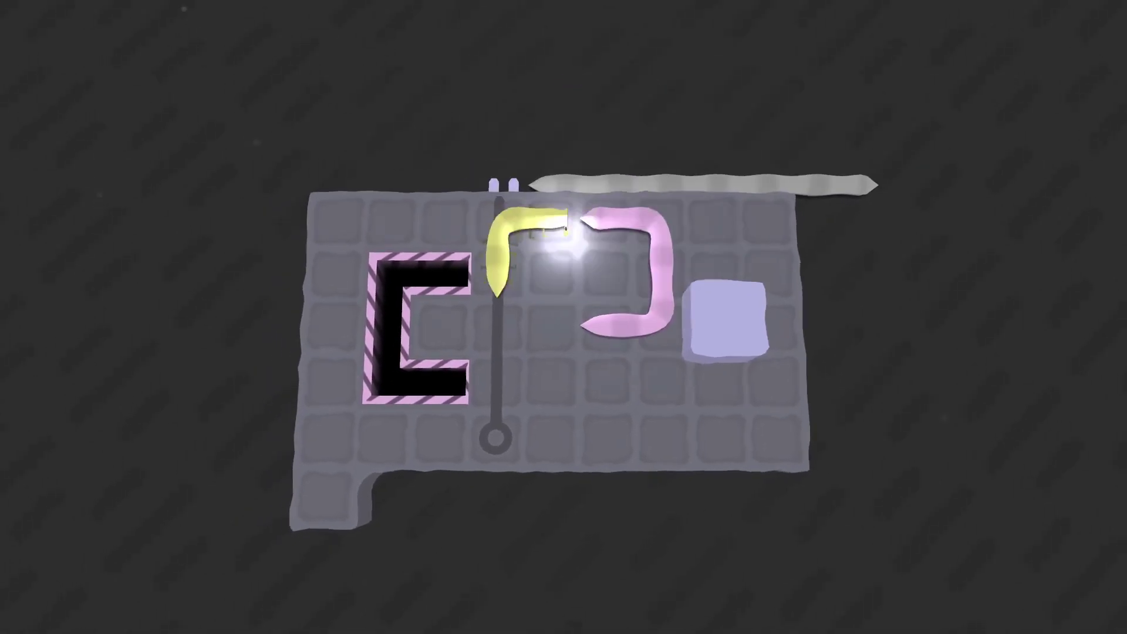
key(z)
key(z)
key(z)
key(z)
key(Down)
key(Down)
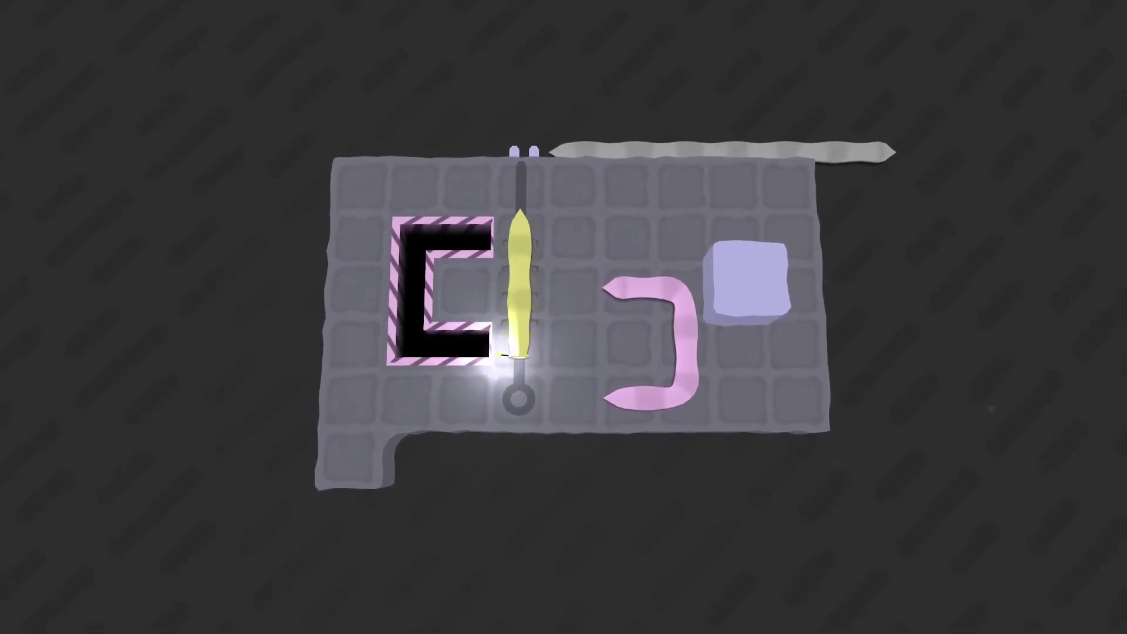
key(z)
key(Right)
key(Right)
key(Right)
key(Up)
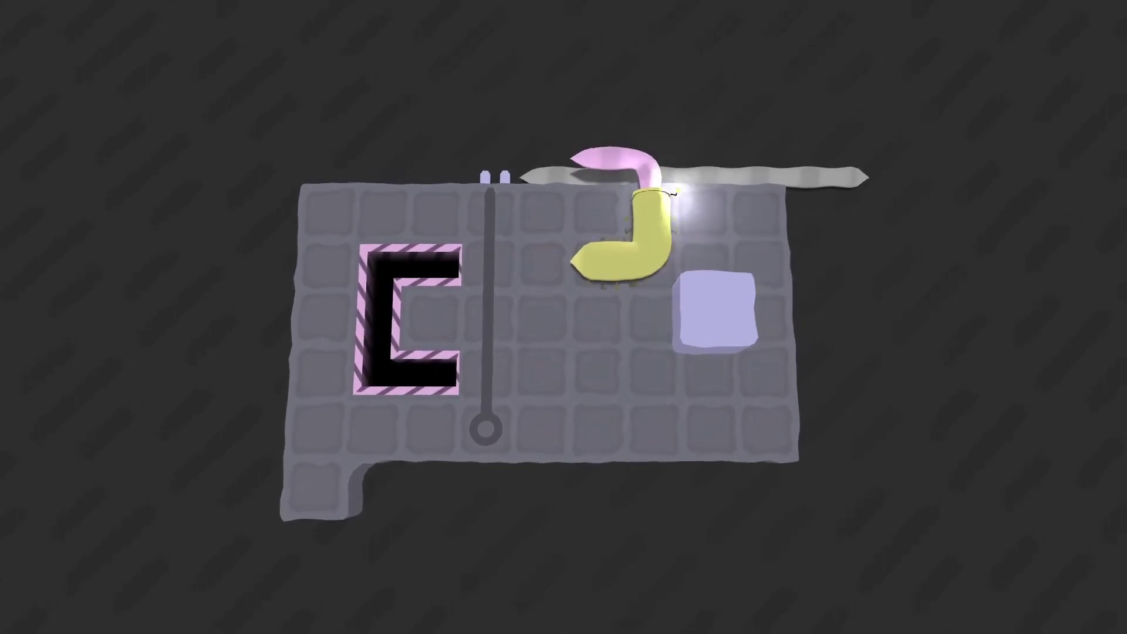
key(Up)
key(Right)
key(Right)
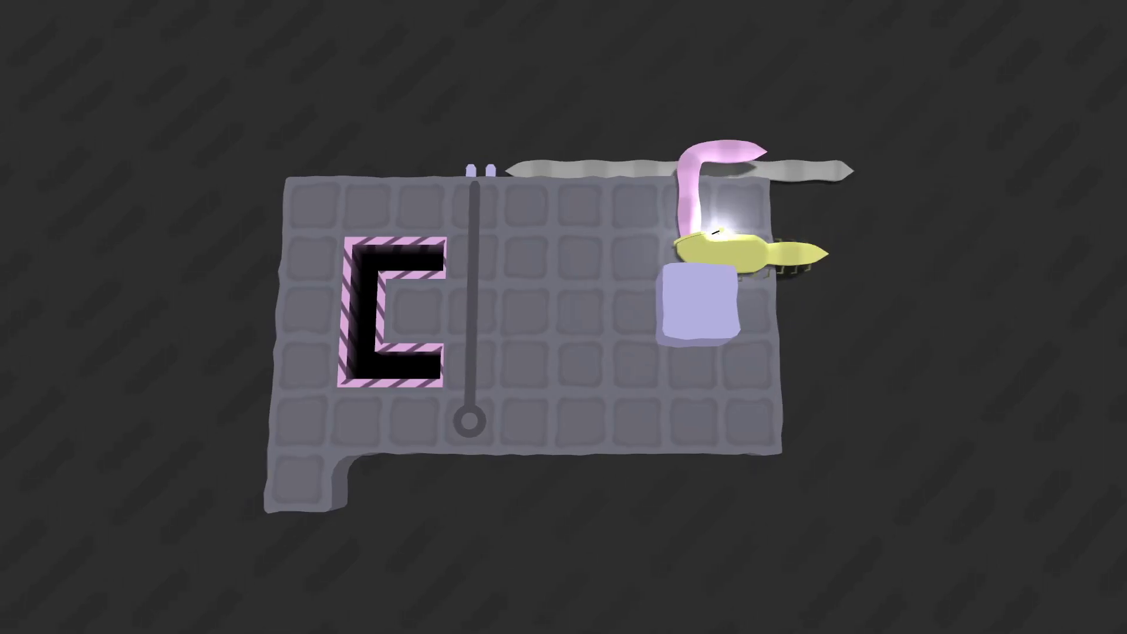
Restart the level and push the long pink worm off the board to the right
key(r)
key(Left)
key(Left)
key(Up)
key(Up)
key(Up)
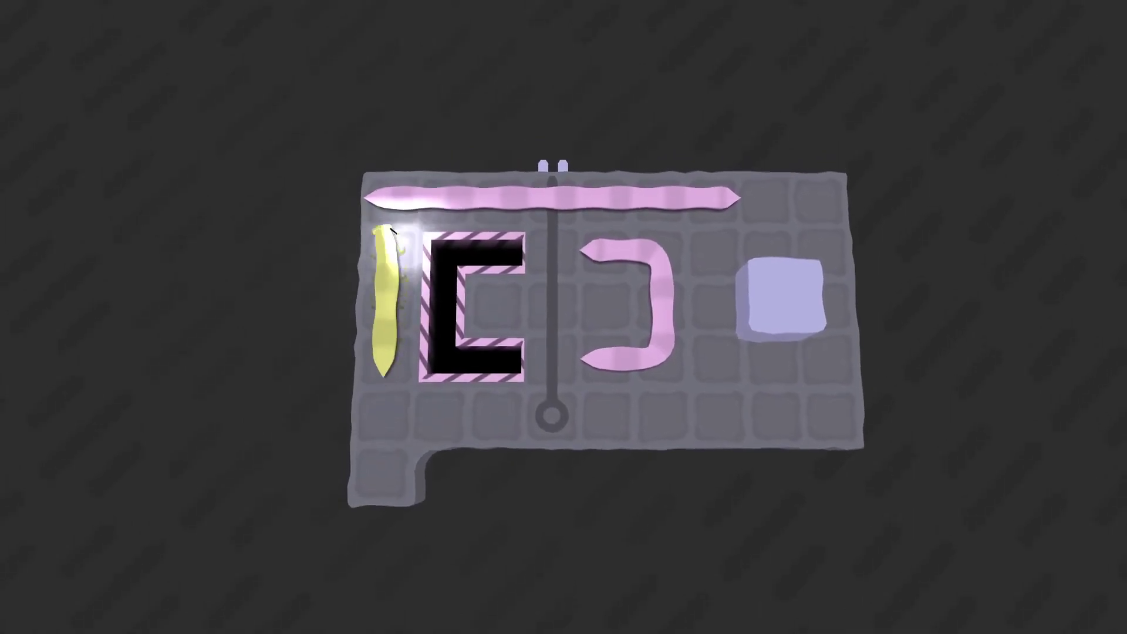
key(Up)
key(Right)
key(Right)
key(Right)
key(Right)
key(Right)
key(Right)
key(Down)
key(Right)
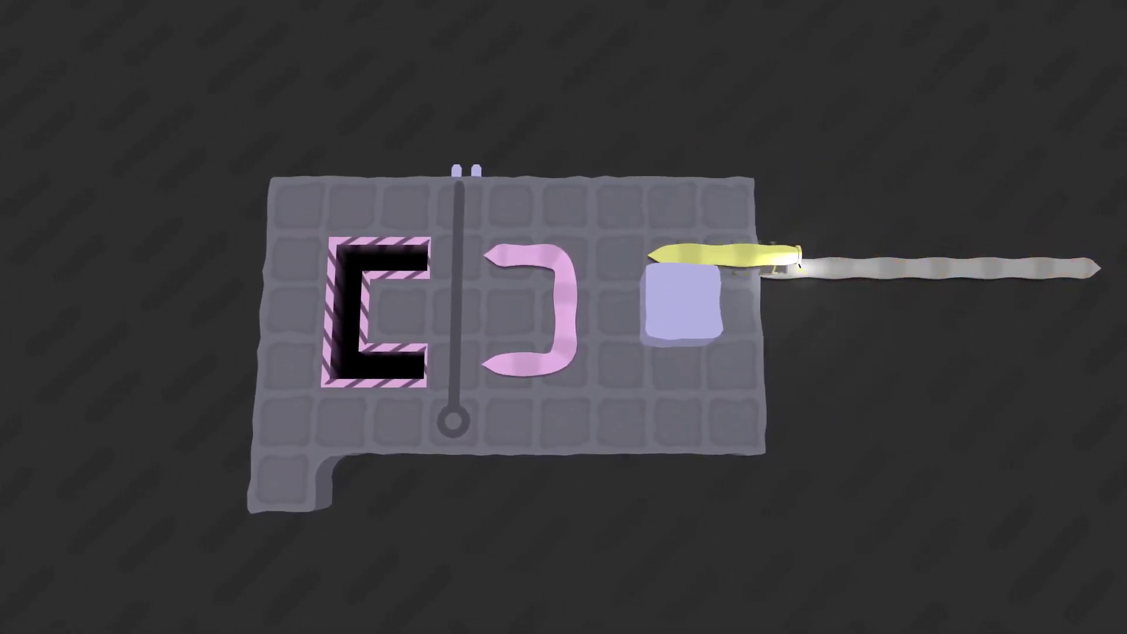
Crawl the yellow worm under the block to the bottom, then up the pole column
key(Down)
key(Down)
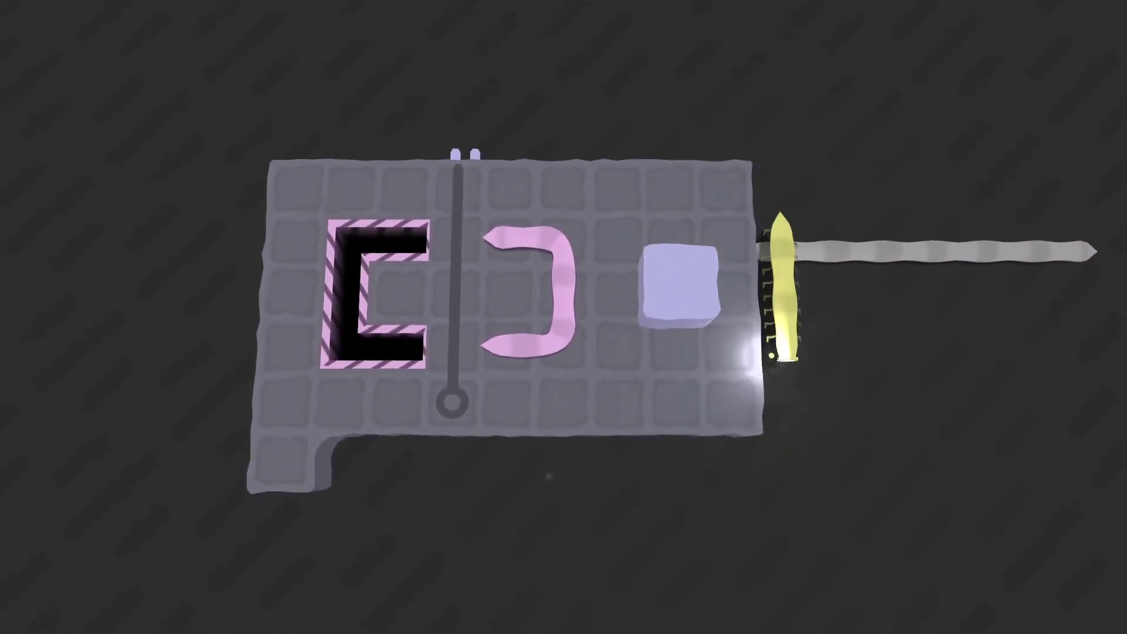
key(Left)
key(Left)
key(Down)
key(Left)
key(Left)
key(Left)
key(Left)
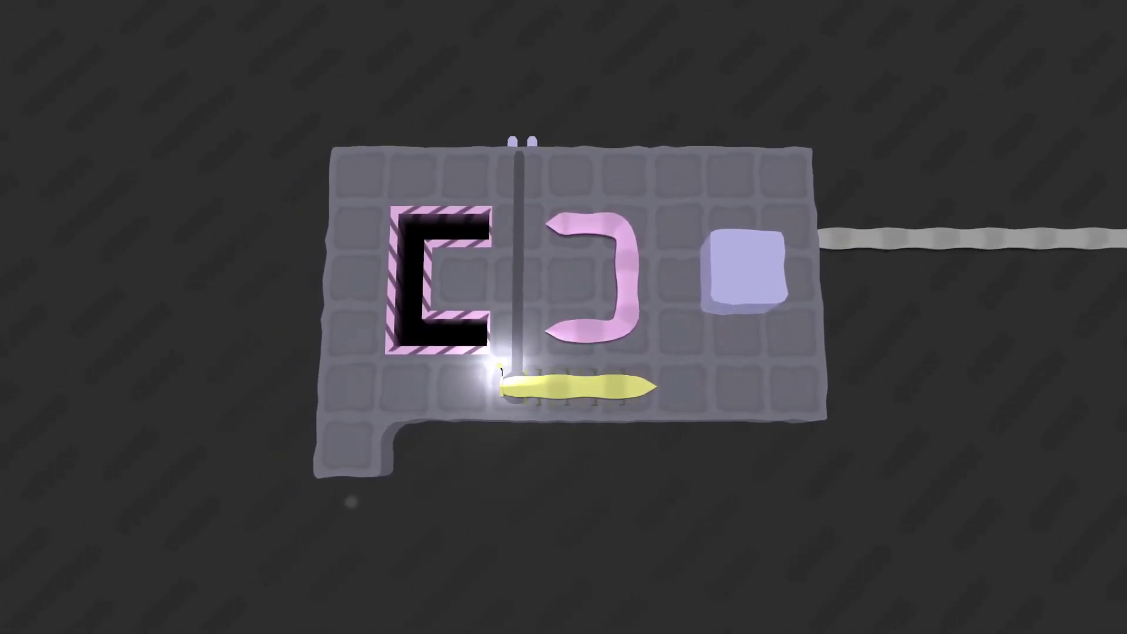
key(Up)
key(Up)
key(Right)
key(Down)
key(Left)
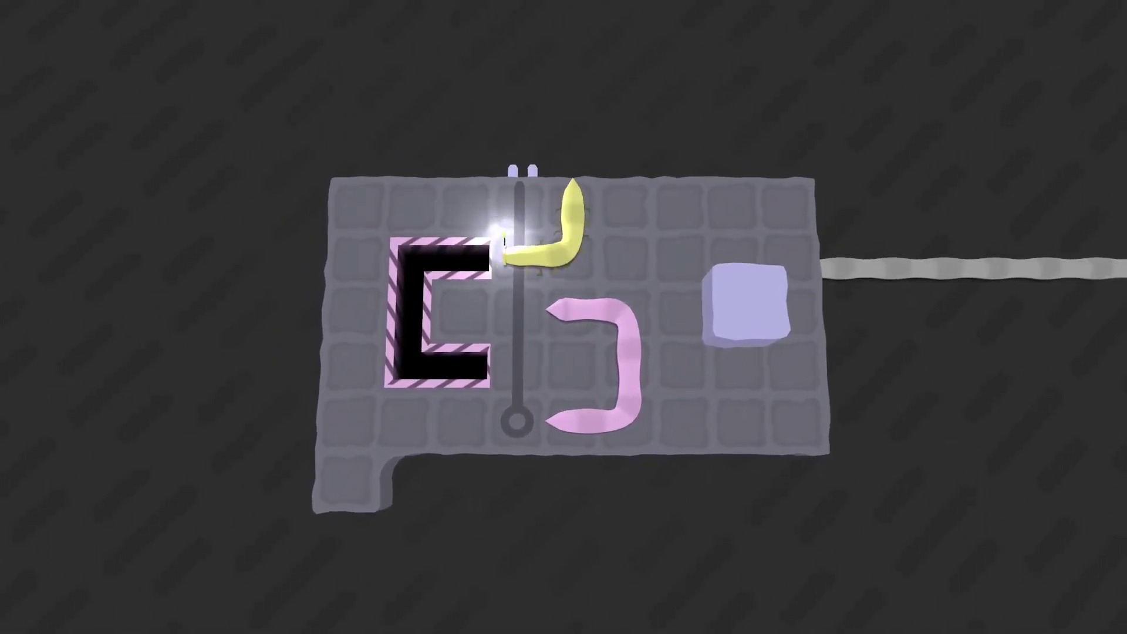
Push the pink worm up off the top edge
key(Down)
key(Right)
key(Right)
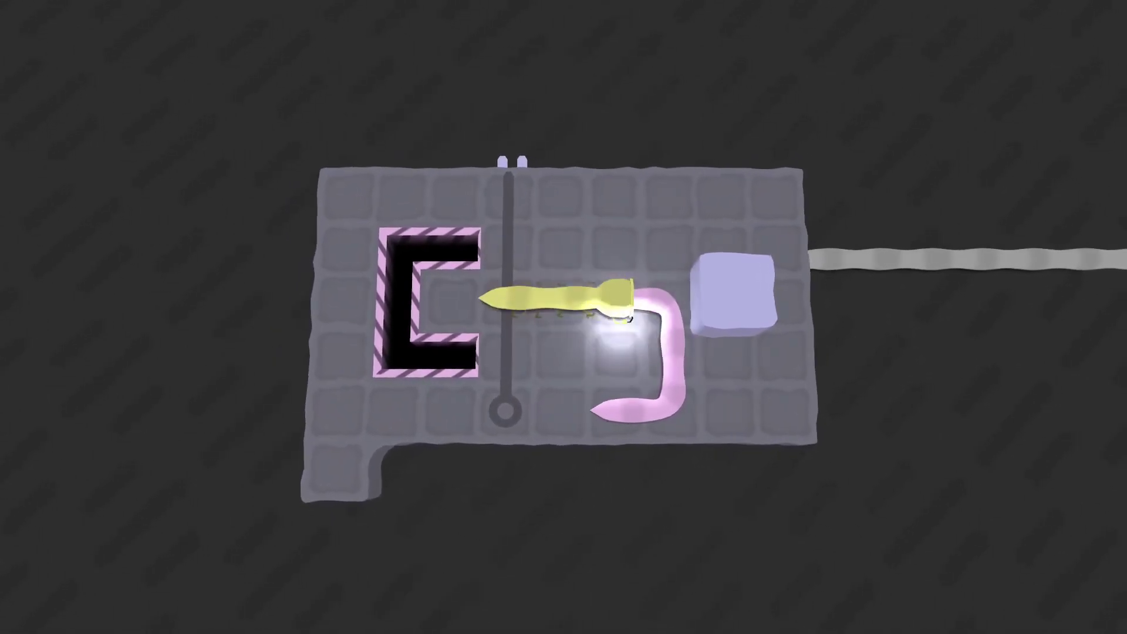
key(Up)
key(Right)
key(Right)
key(Right)
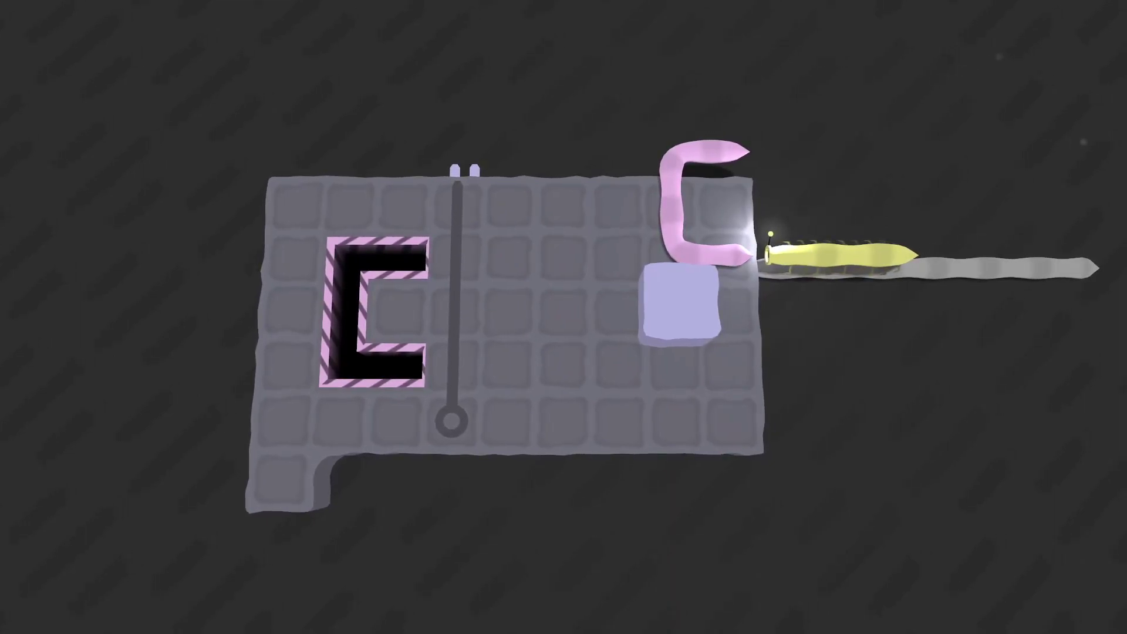
Push the pink worm back left onto the board, tuck inside, then crawl down out of the hollow
key(Left)
key(Left)
key(Left)
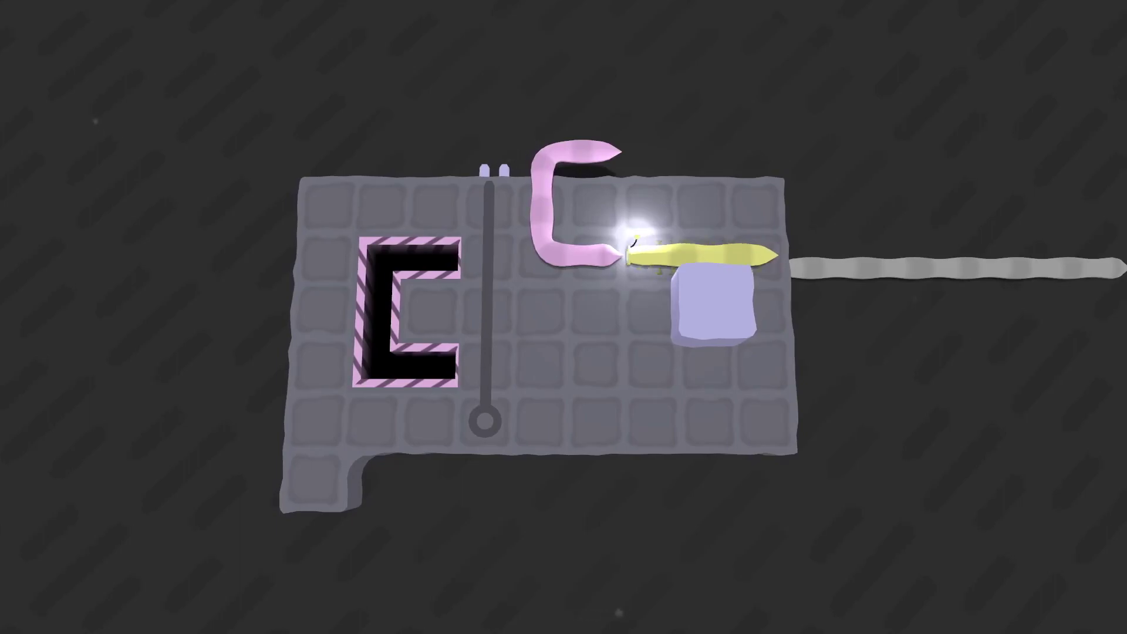
key(Left)
key(Up)
key(Left)
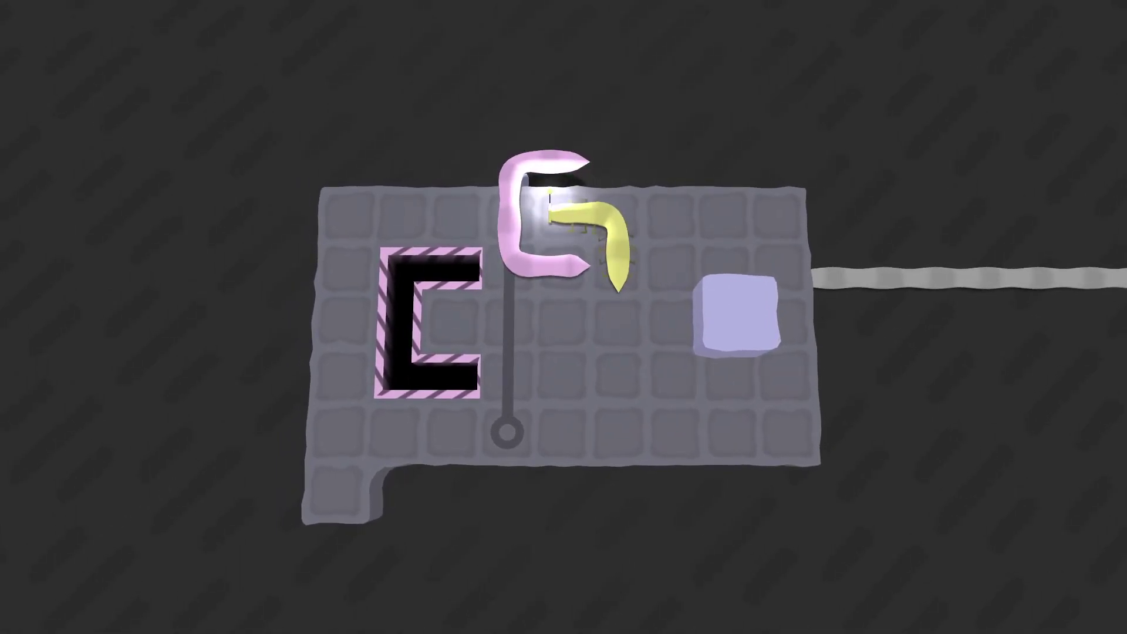
key(Down)
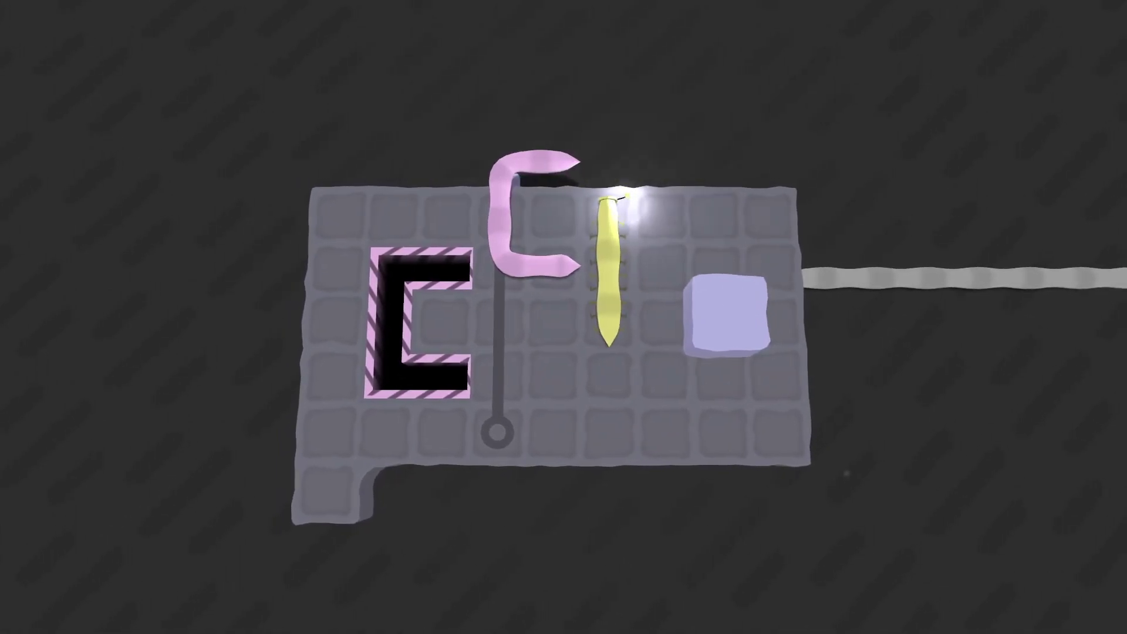
key(Down)
key(Down)
key(Down)
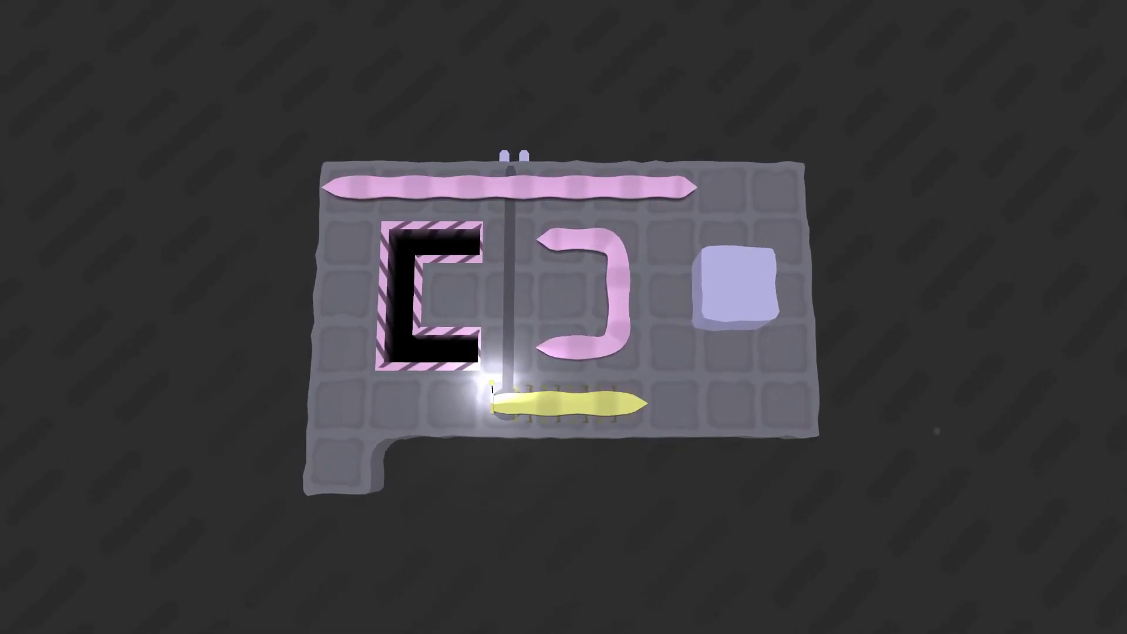
Crawl the yellow worm left, up to the top row, and right along it
key(Left)
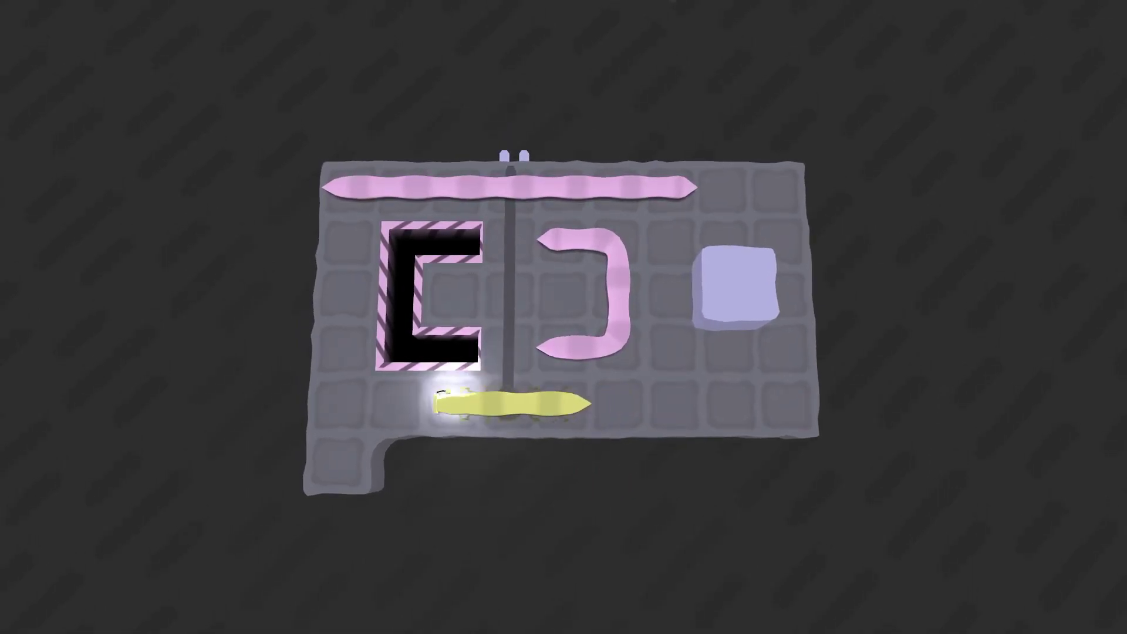
key(Left)
key(Left)
key(Up)
key(Up)
key(Up)
key(Up)
key(Right)
key(Right)
key(Right)
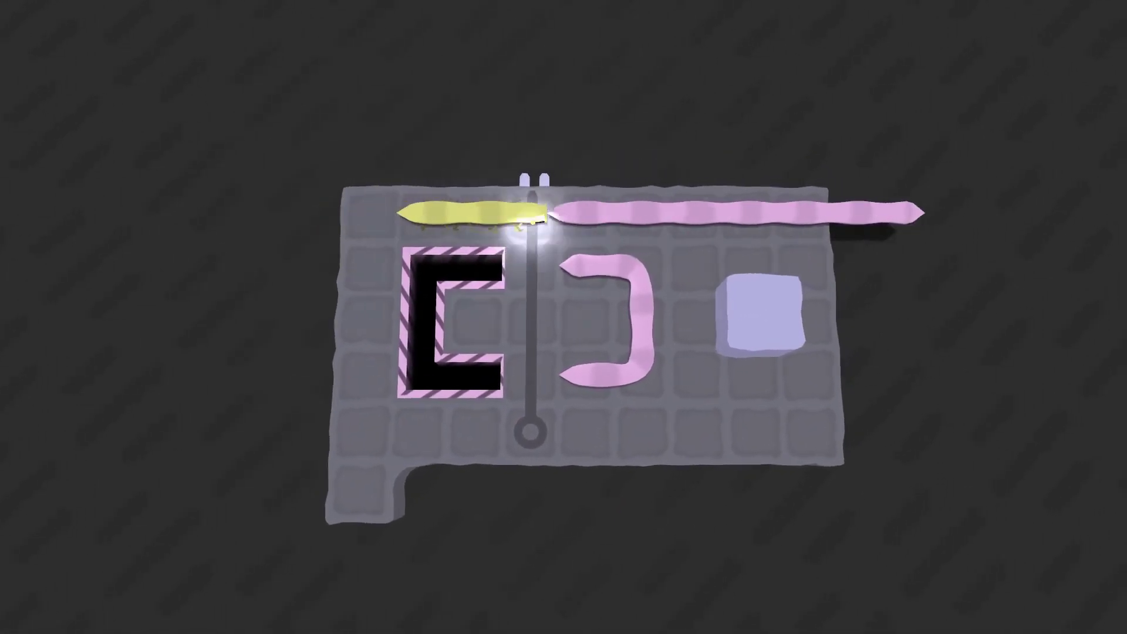
key(Right)
key(Right)
key(Right)
key(Right)
key(Up)
key(Up)
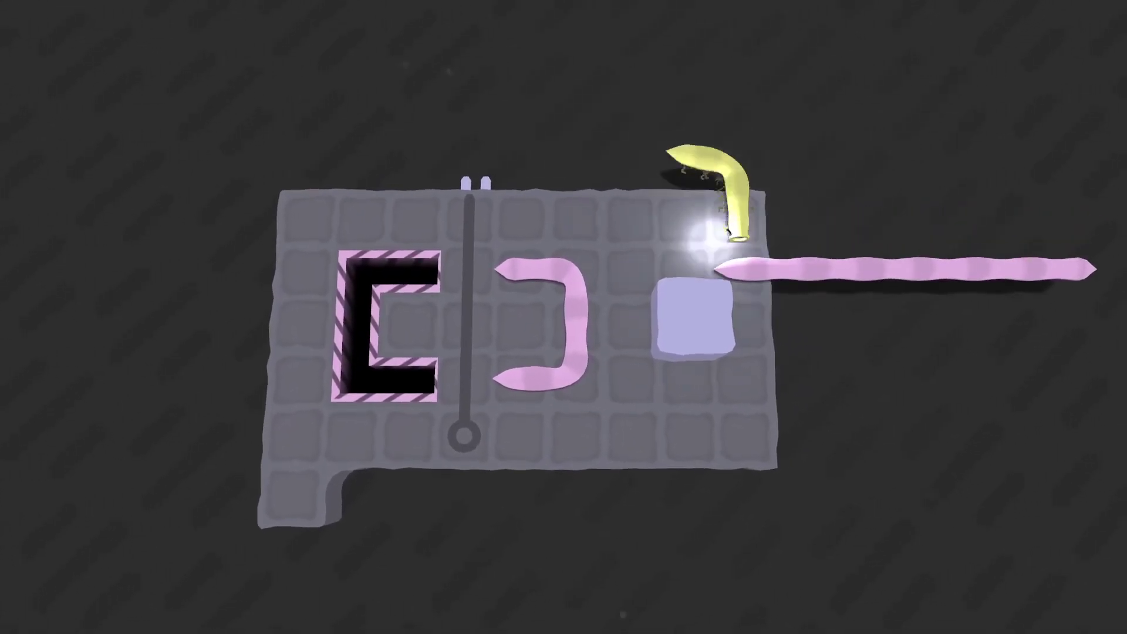
Loop the yellow worm below the lavender block, along the bottom row, and back up
key(Down)
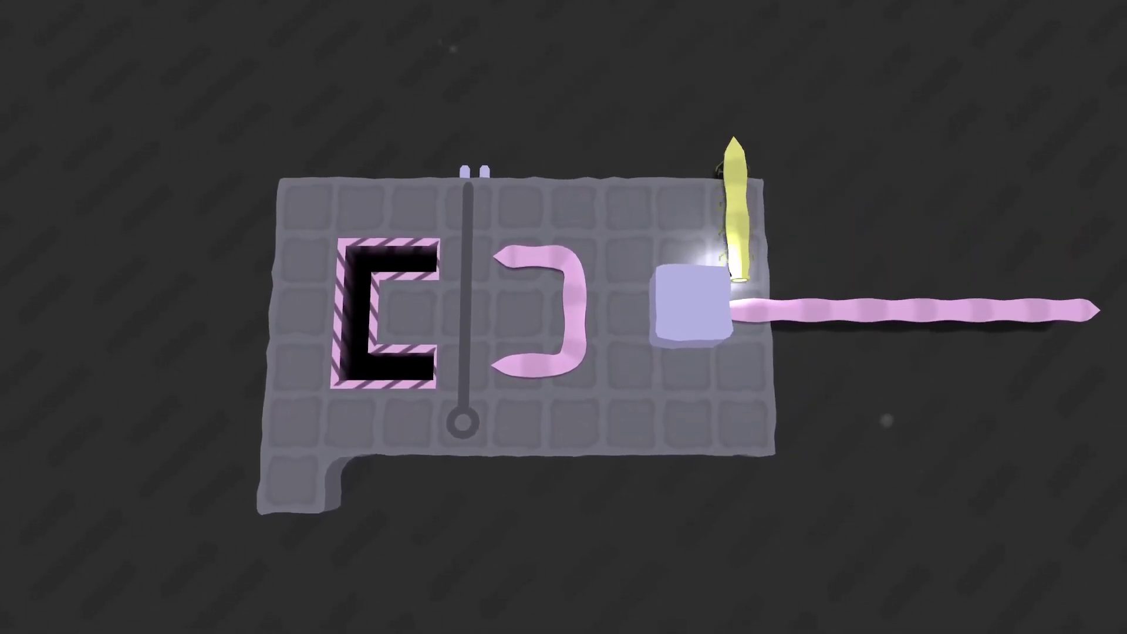
key(Left)
key(Down)
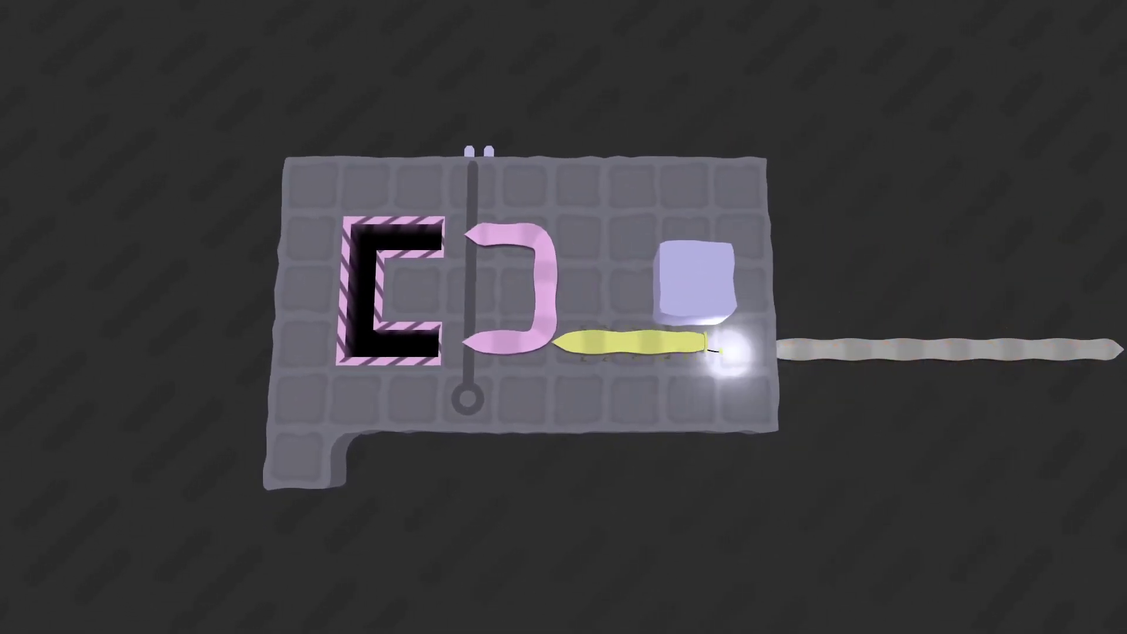
key(Down)
key(Left)
key(Left)
key(Left)
key(Left)
key(Up)
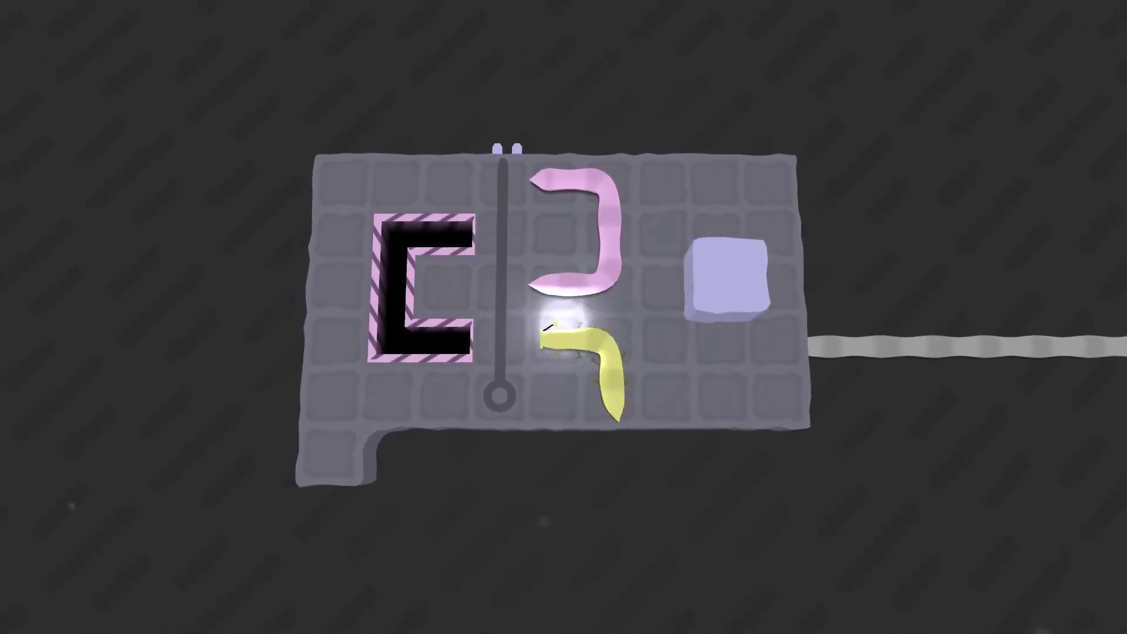
key(Up)
key(Right)
key(Right)
key(Right)
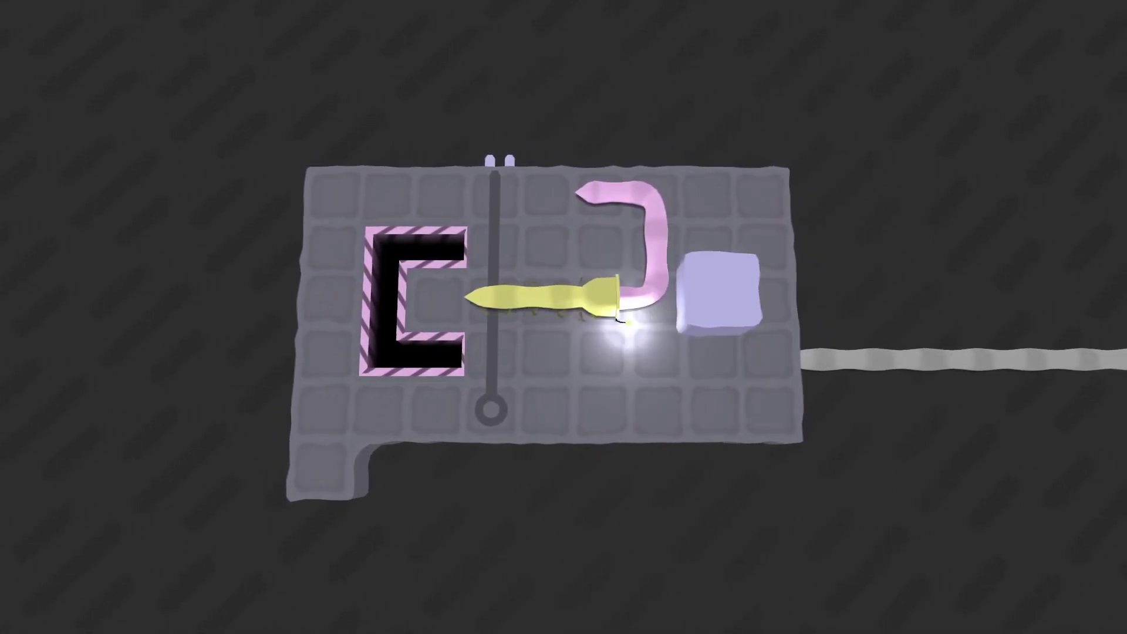
Crawl right onto the grey track, back through the C-shaped pit, and off the left edge
key(Down)
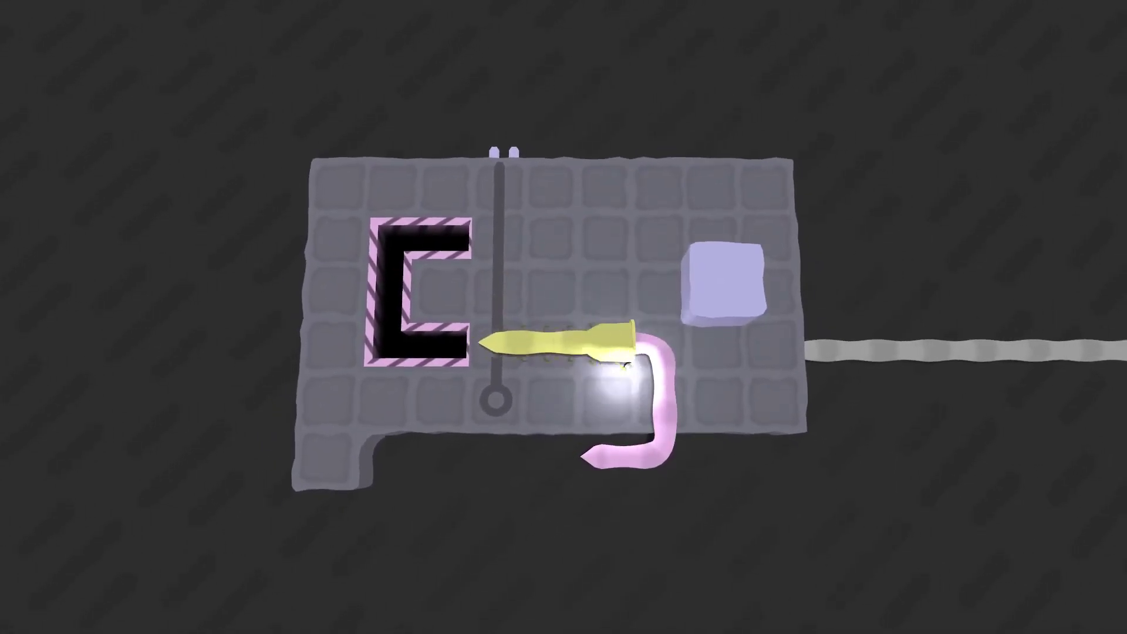
key(Right)
key(Right)
key(Right)
key(Right)
key(Right)
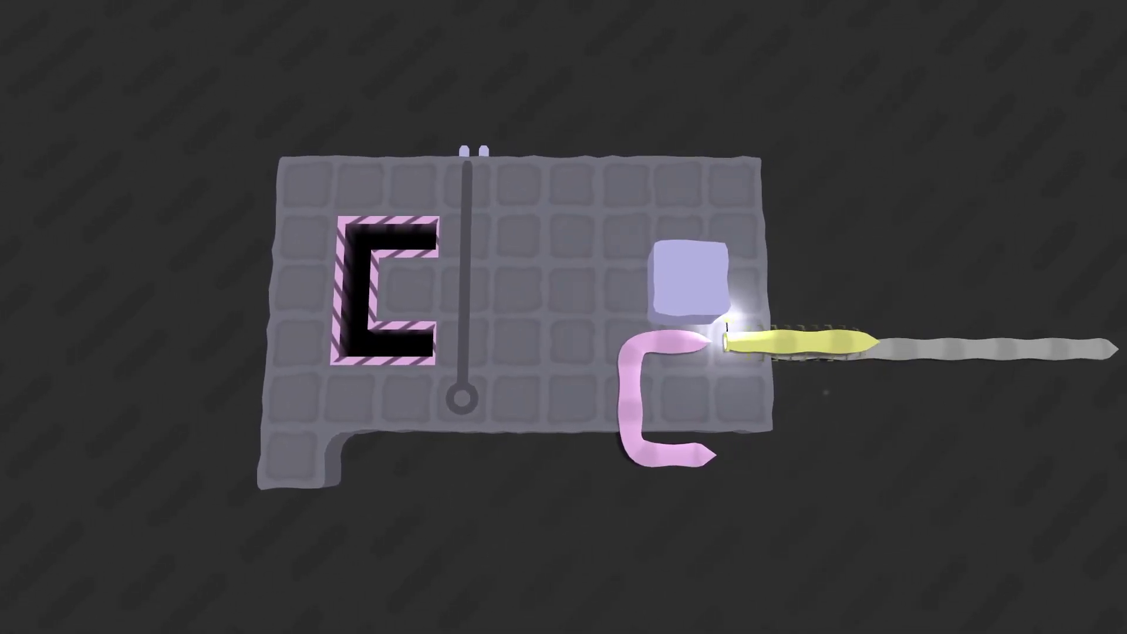
key(Left)
key(Left)
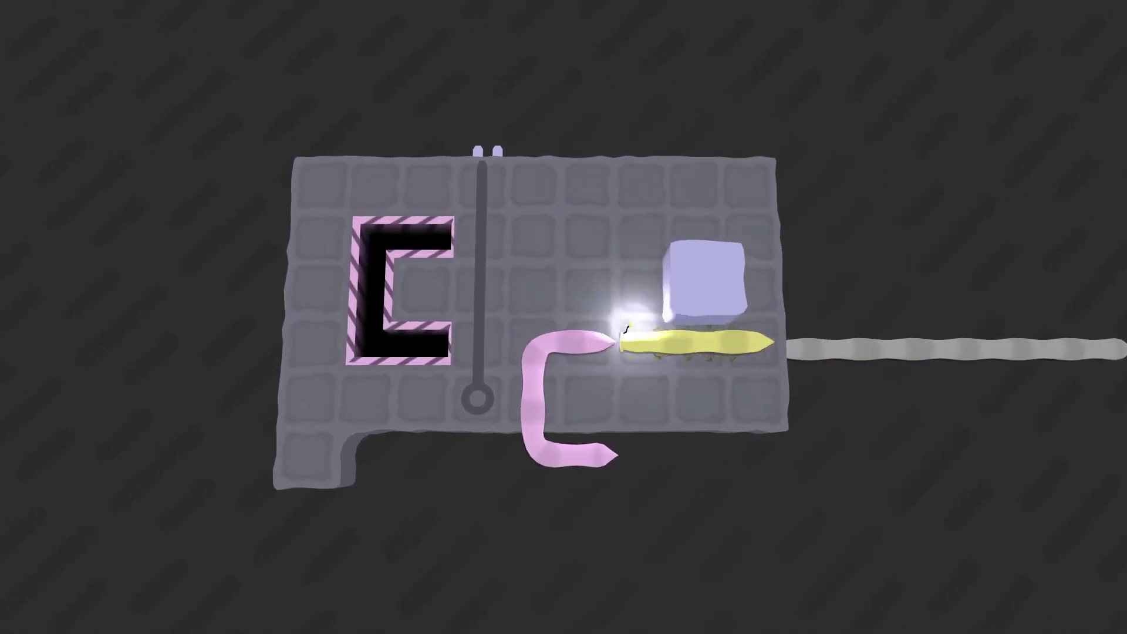
key(Left)
key(Left)
key(Left)
key(Up)
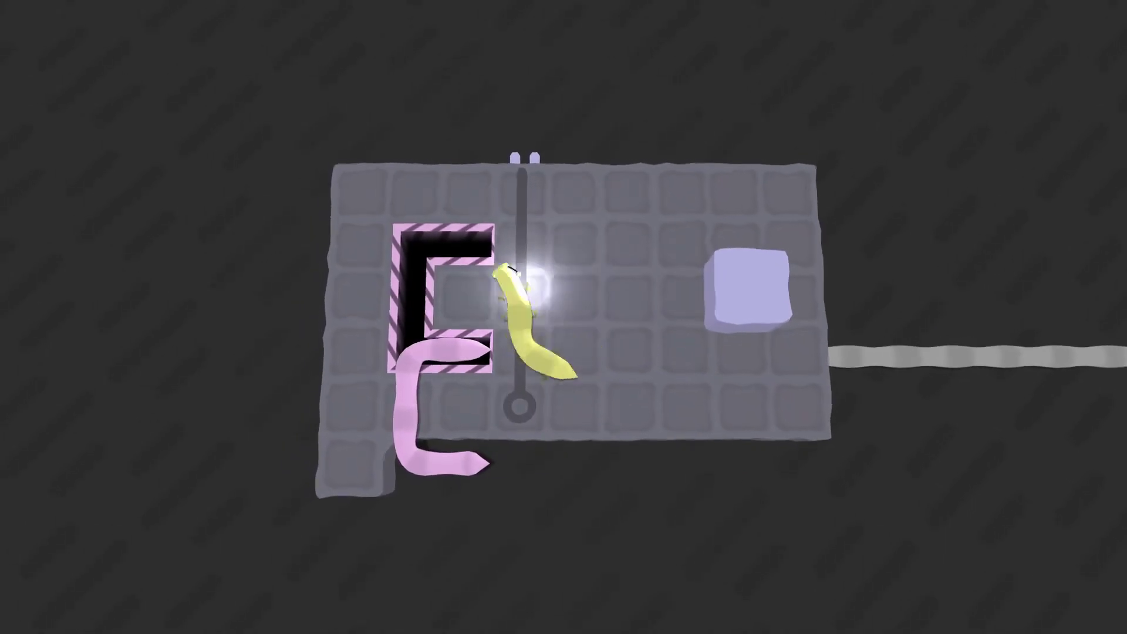
key(Left)
key(Left)
key(Left)
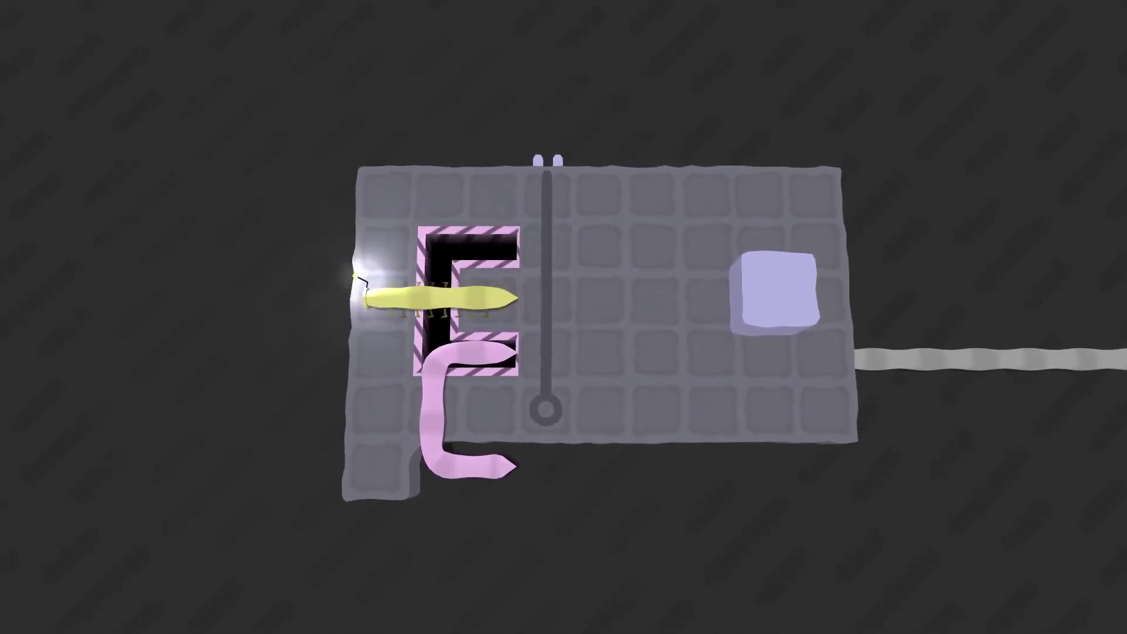
key(Down)
key(Down)
key(Down)
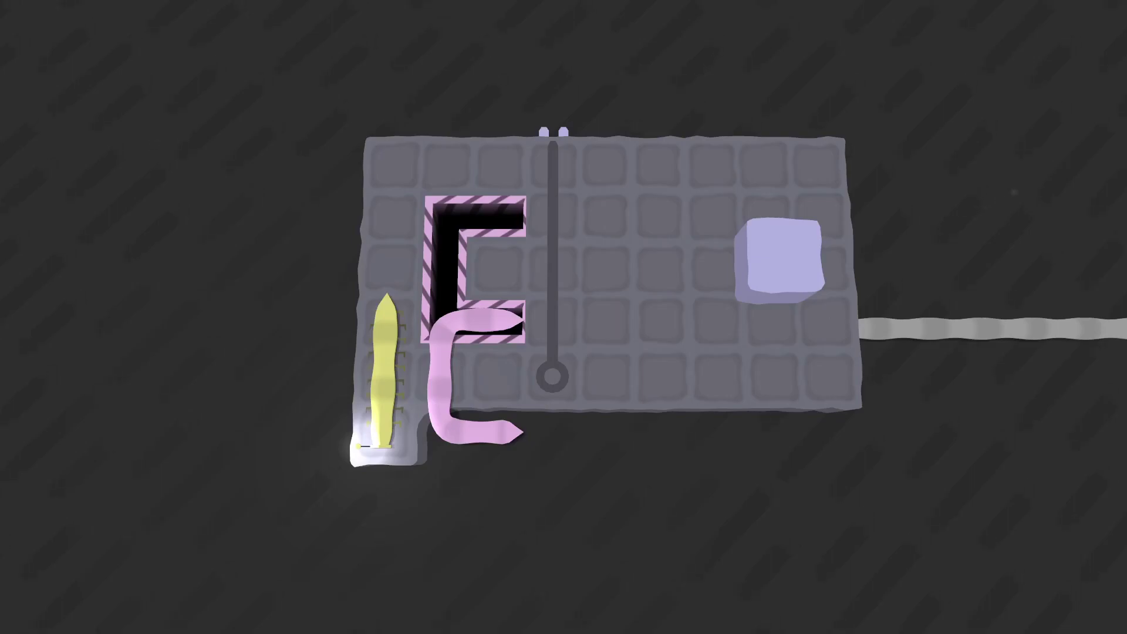
key(Down)
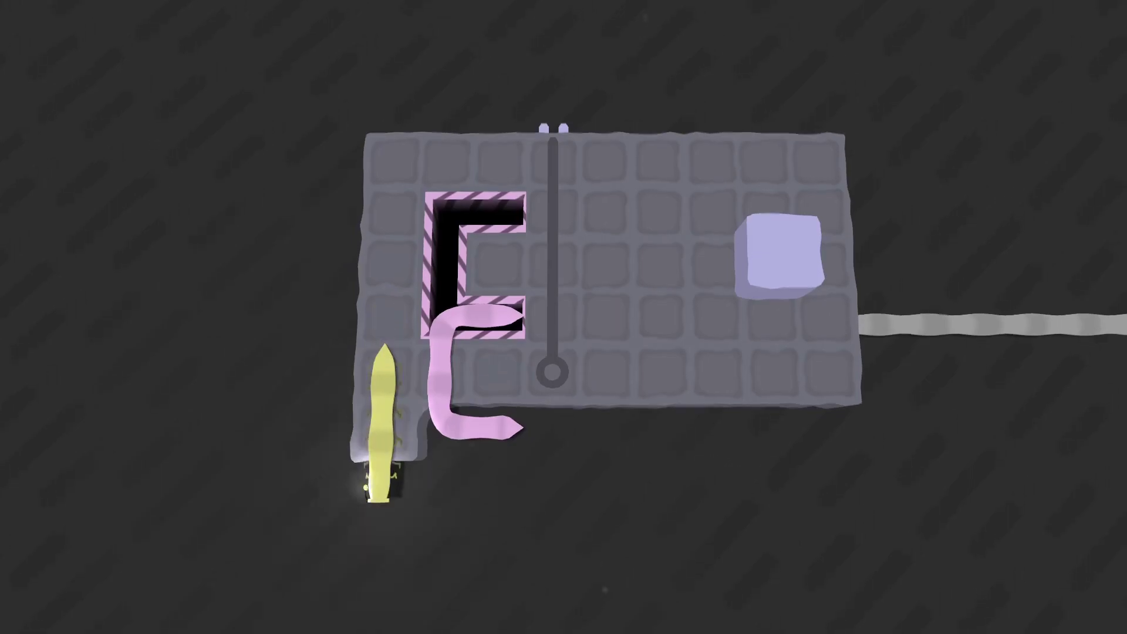
key(Right)
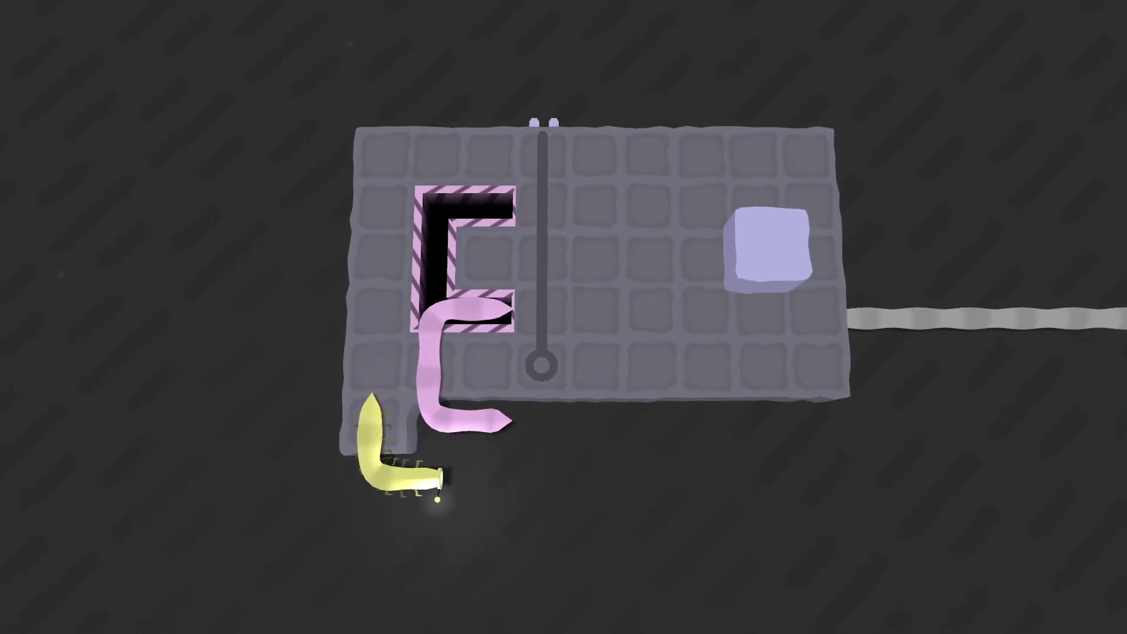
Move the yellow worm up and push the pink worm right along the bottom row
key(Down)
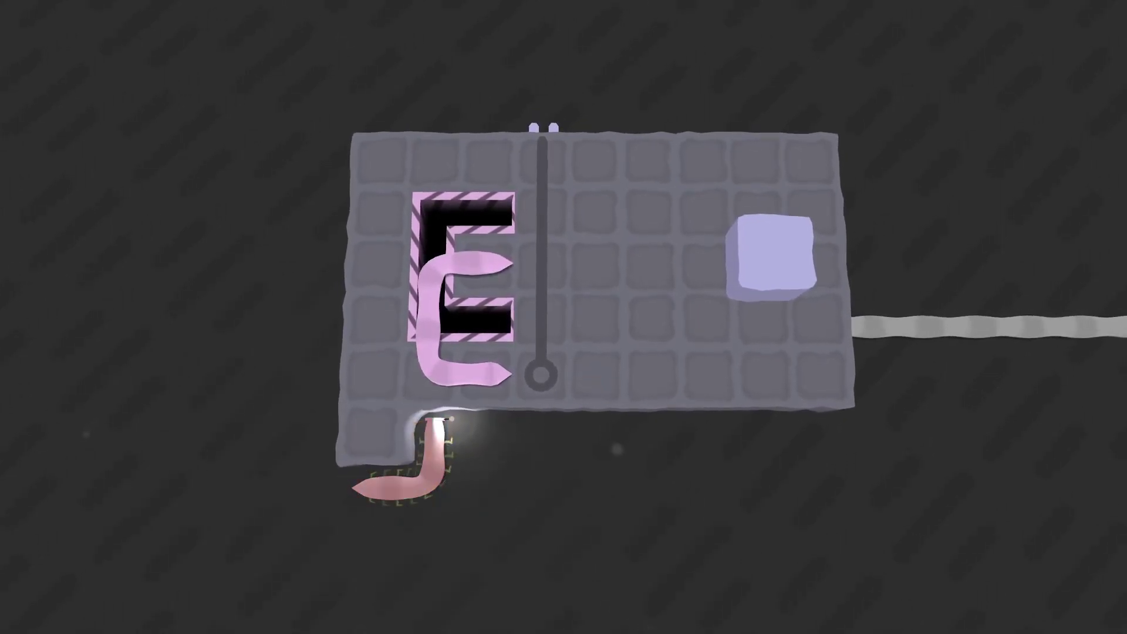
key(Up)
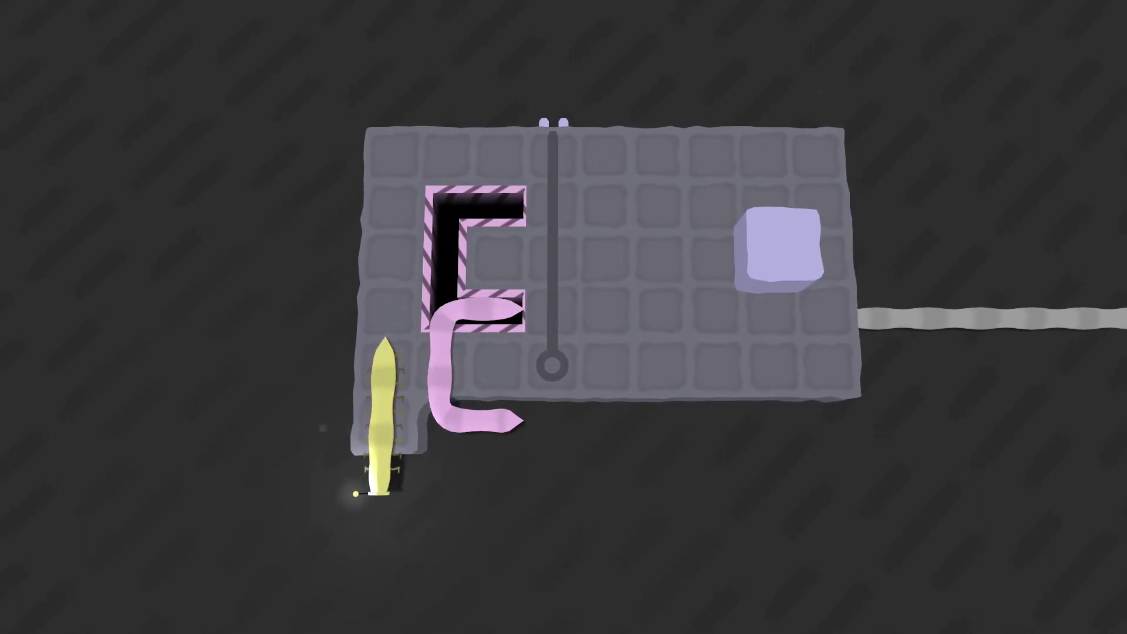
key(Up)
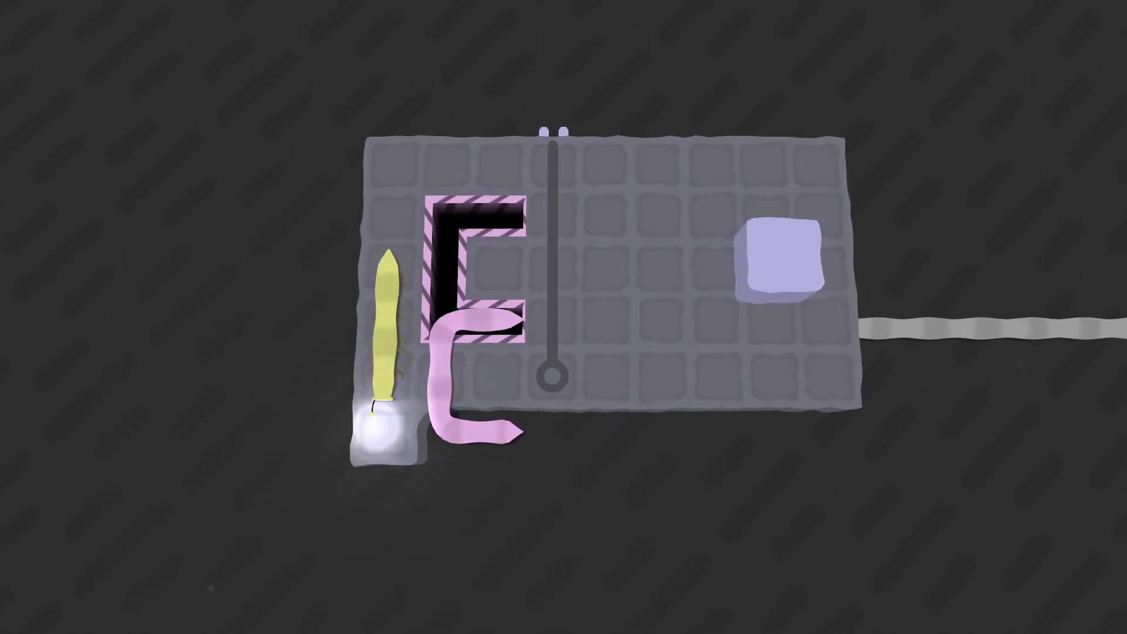
key(Right)
key(Right)
key(Right)
key(Right)
key(Right)
key(Right)
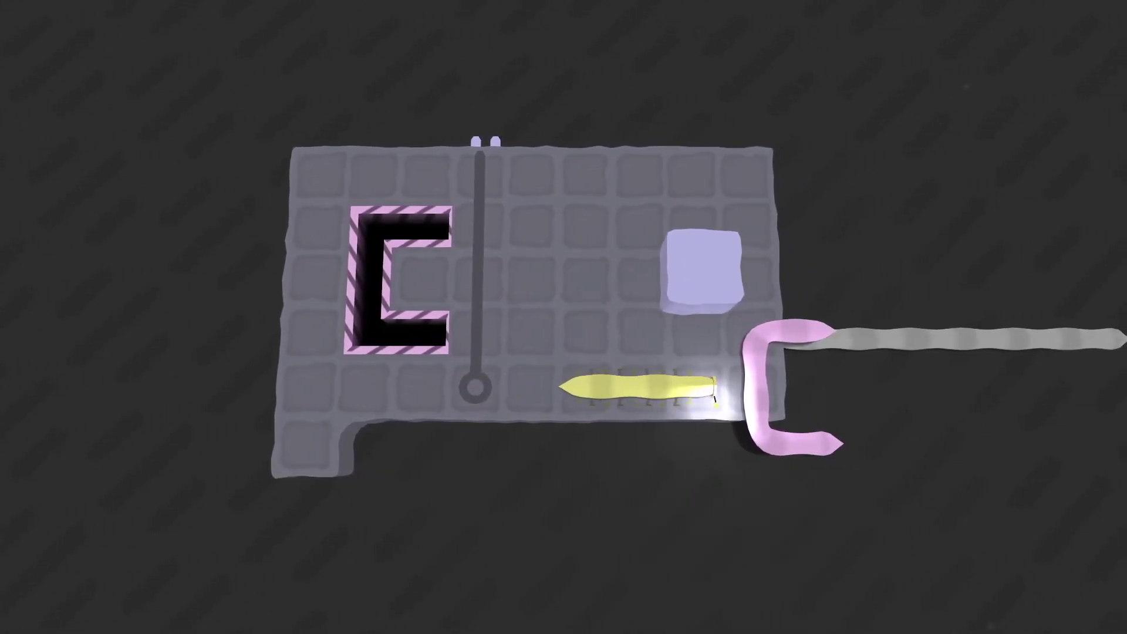
Undo three moves, then advance both worms right onto the grey track
key(z)
key(z)
key(z)
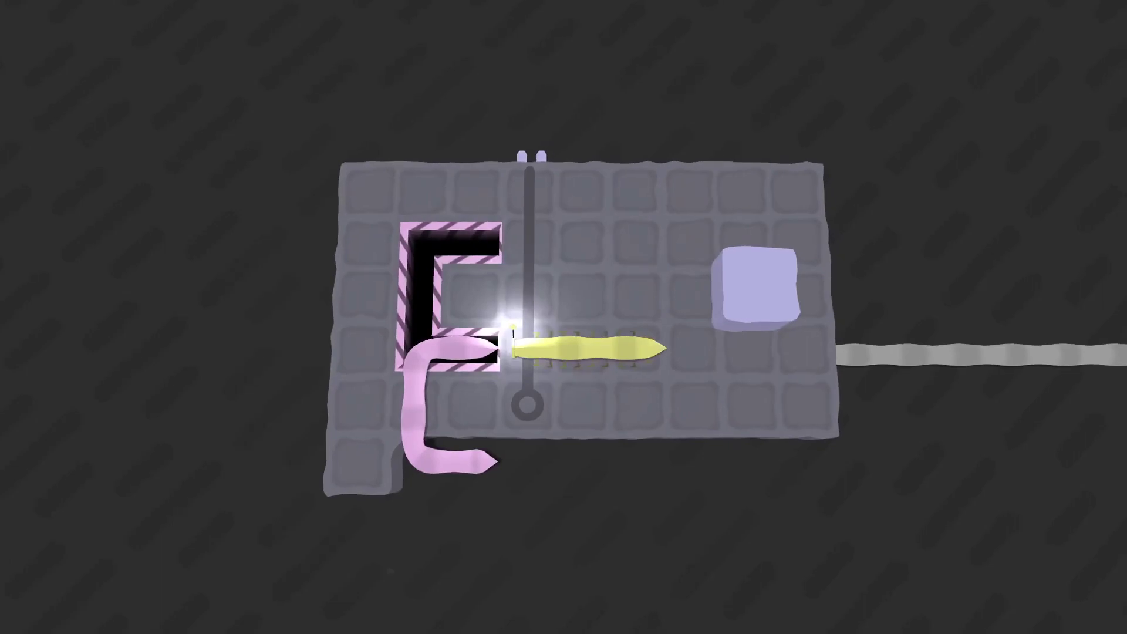
key(z)
key(z)
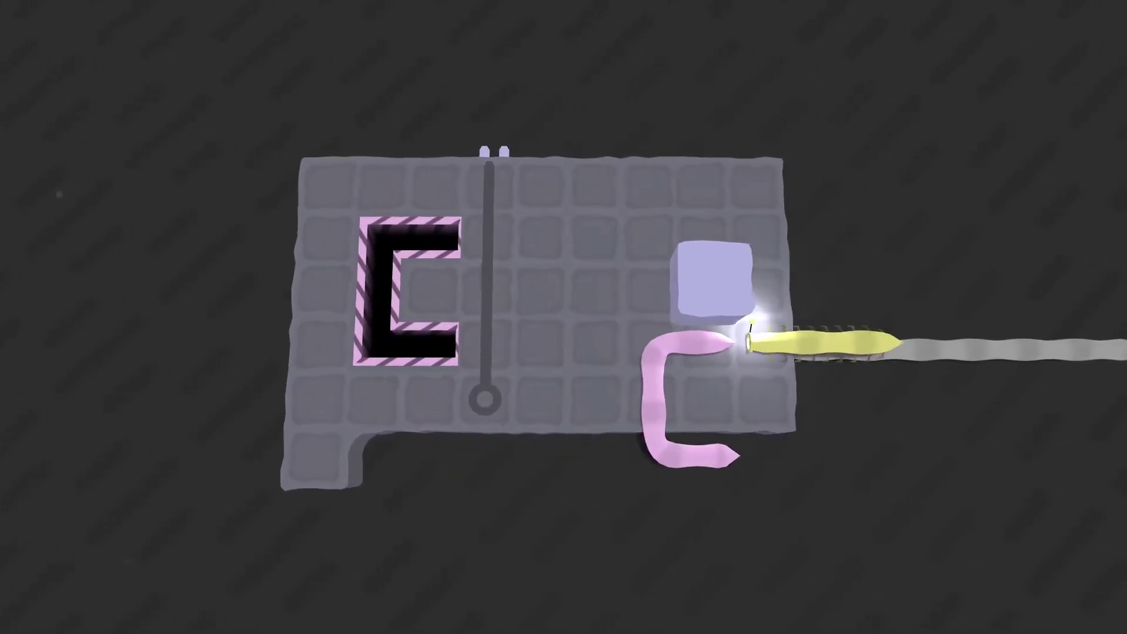
key(z)
key(z)
key(z)
key(z)
key(z)
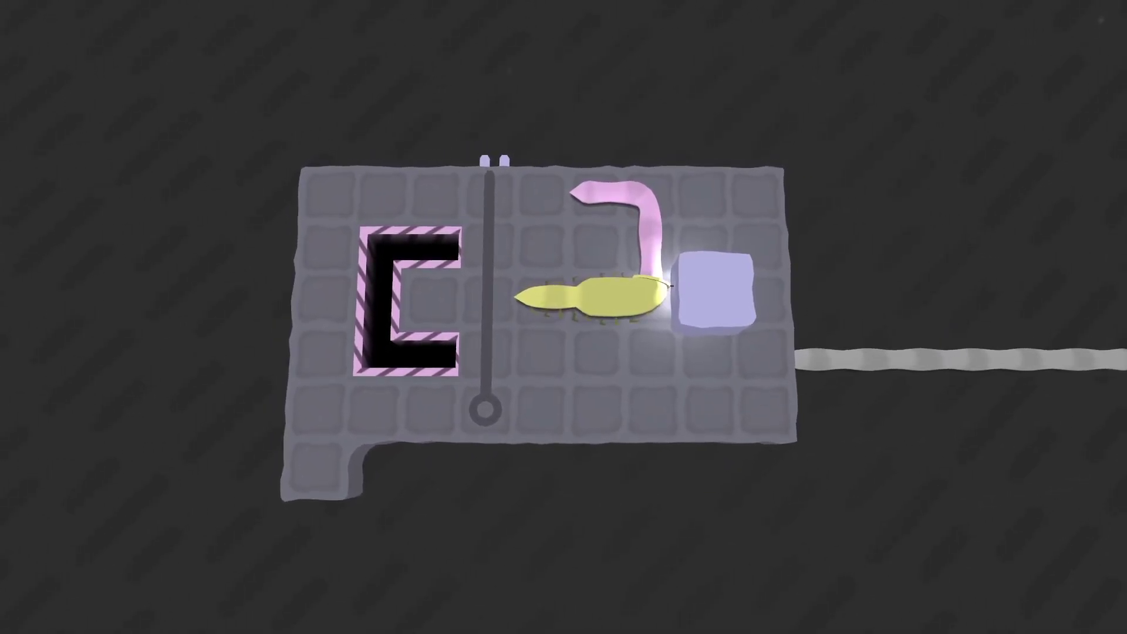
key(Left)
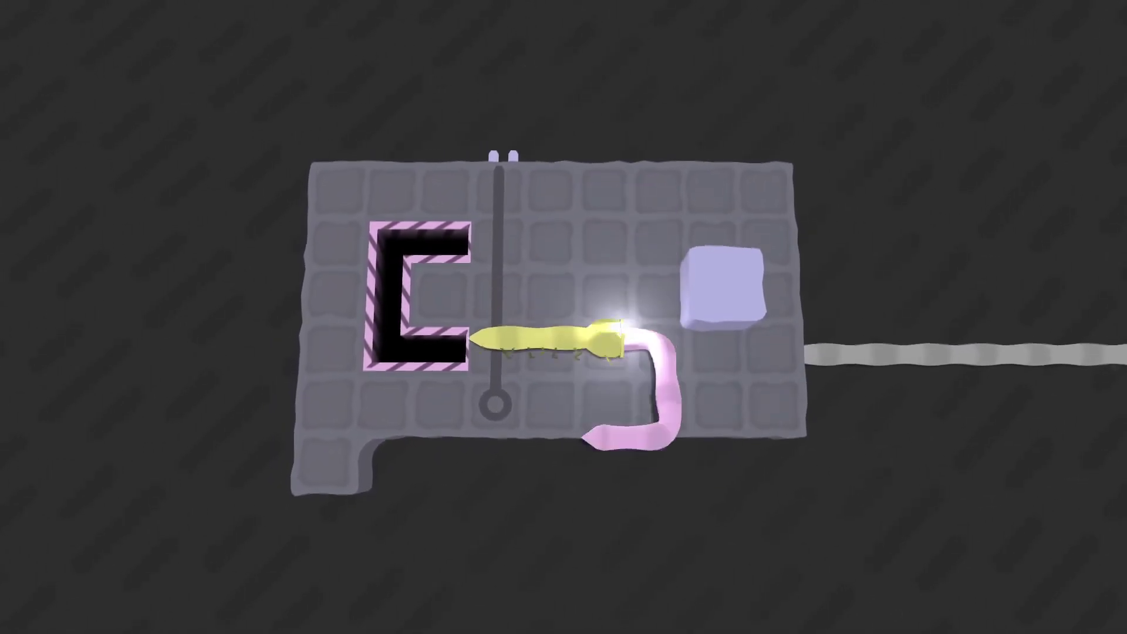
key(Right)
key(Right)
key(Right)
key(Right)
key(Right)
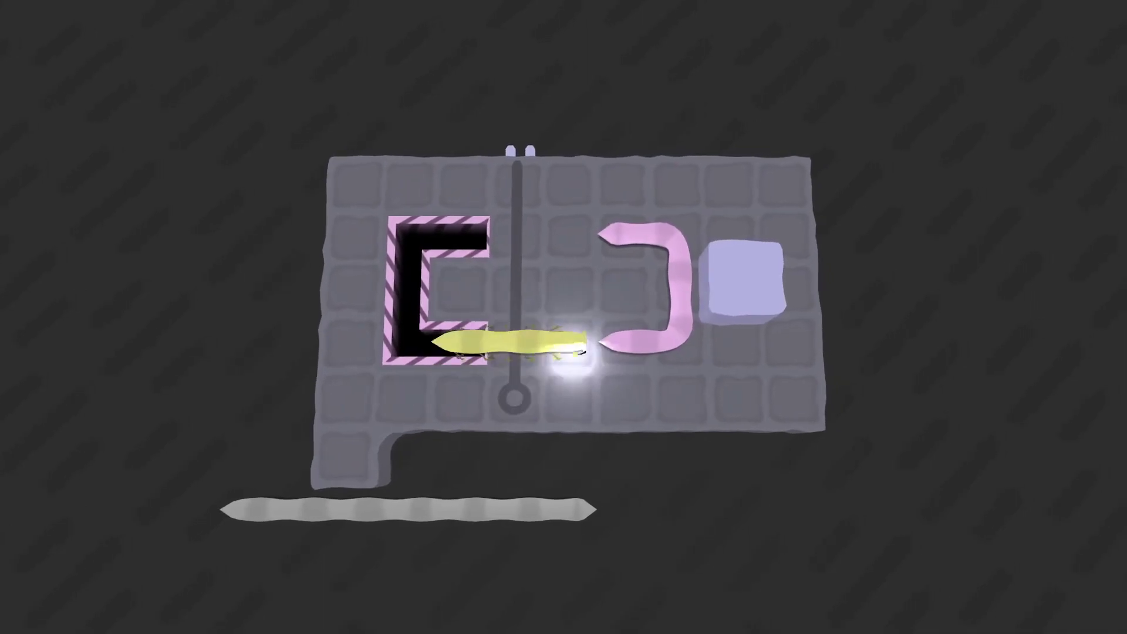
Cross the pole, undo a failed downward push, and climb to the top row
key(Left)
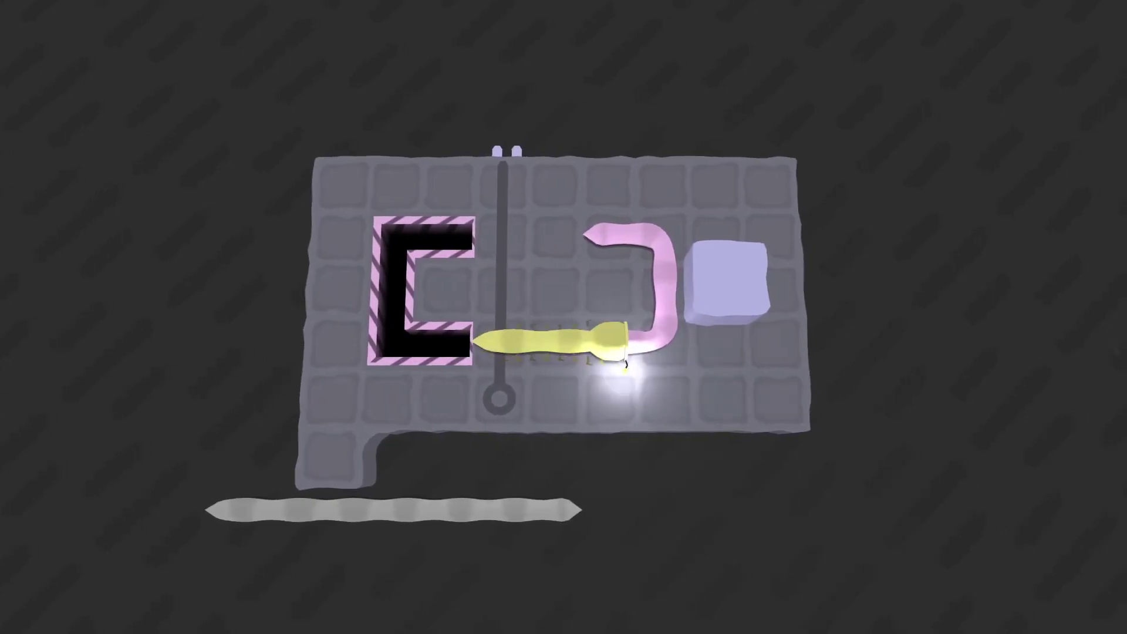
key(Down)
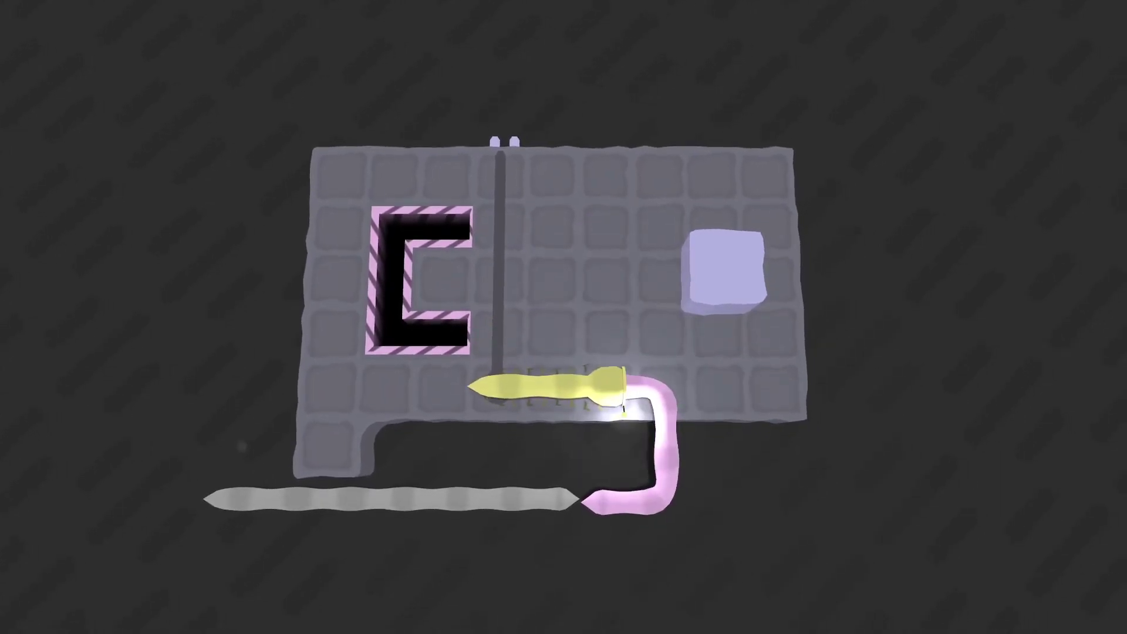
key(z)
key(z)
key(Up)
key(Up)
key(Up)
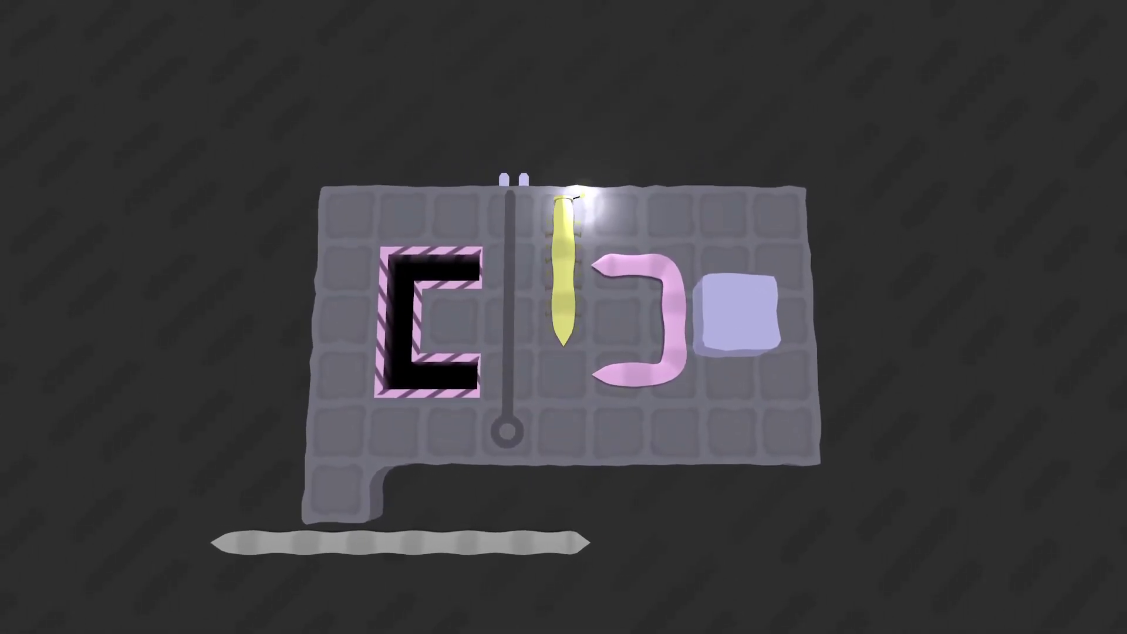
key(Right)
key(Down)
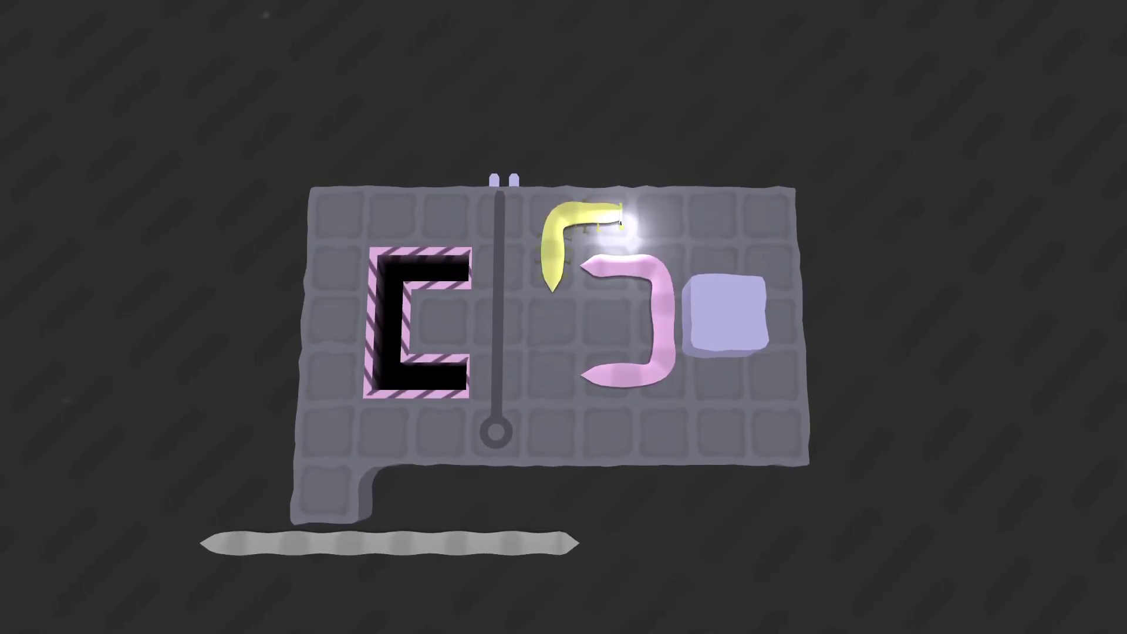
Crawl the yellow worm around the C-hole back onto the bottom row, facing right
key(Down)
key(Left)
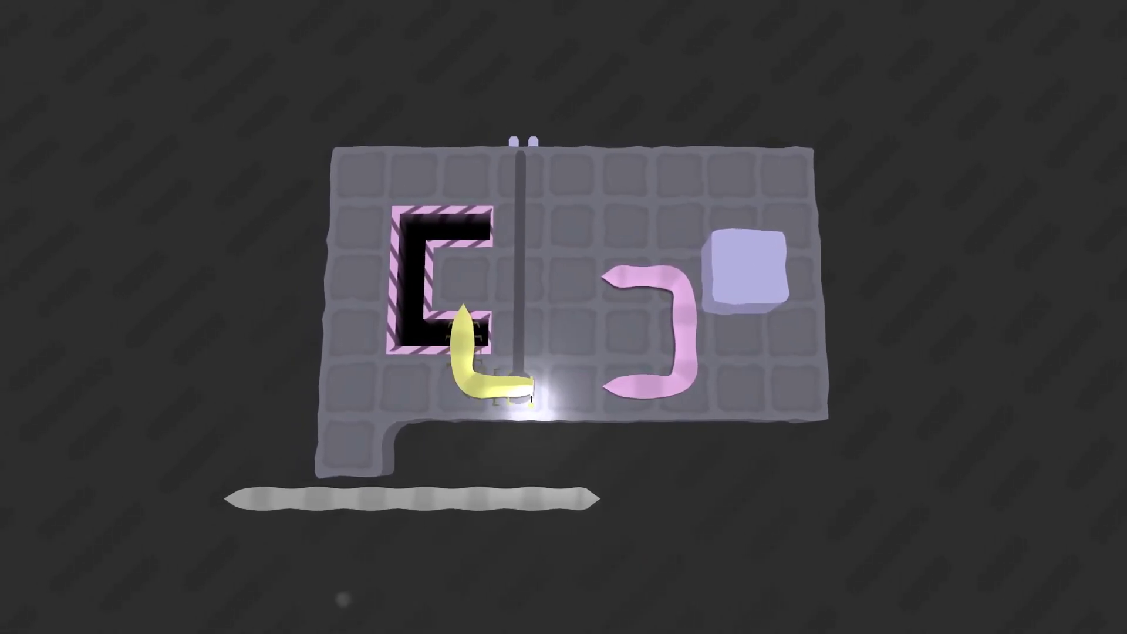
key(Down)
key(Right)
key(Up)
key(Right)
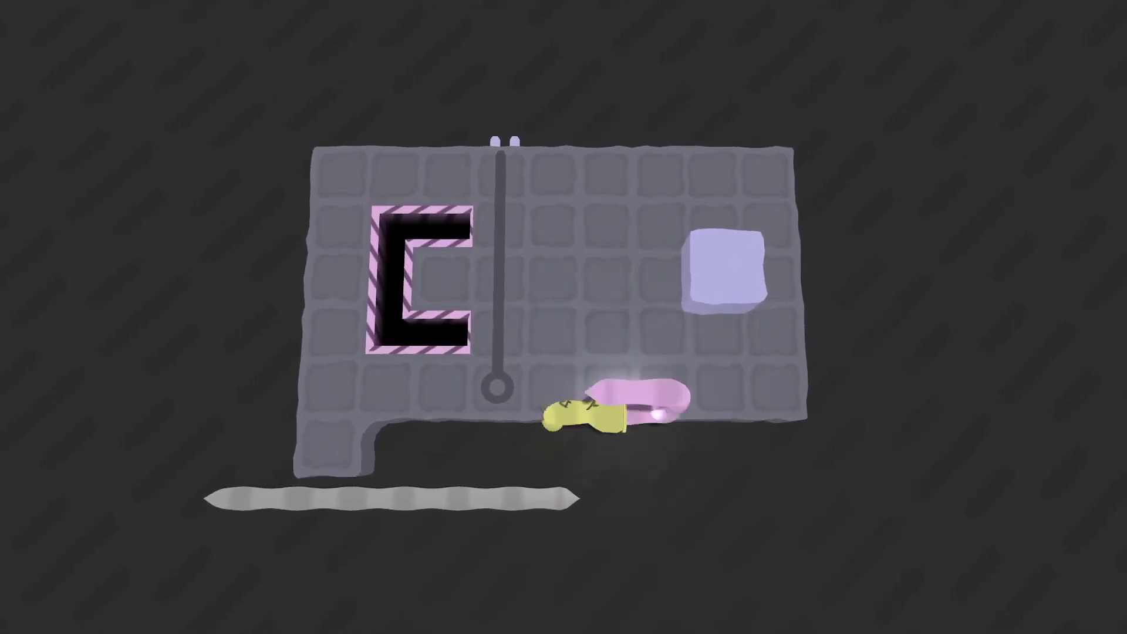
Drop below the board with the pink worm, then undo back onto the board
key(Down)
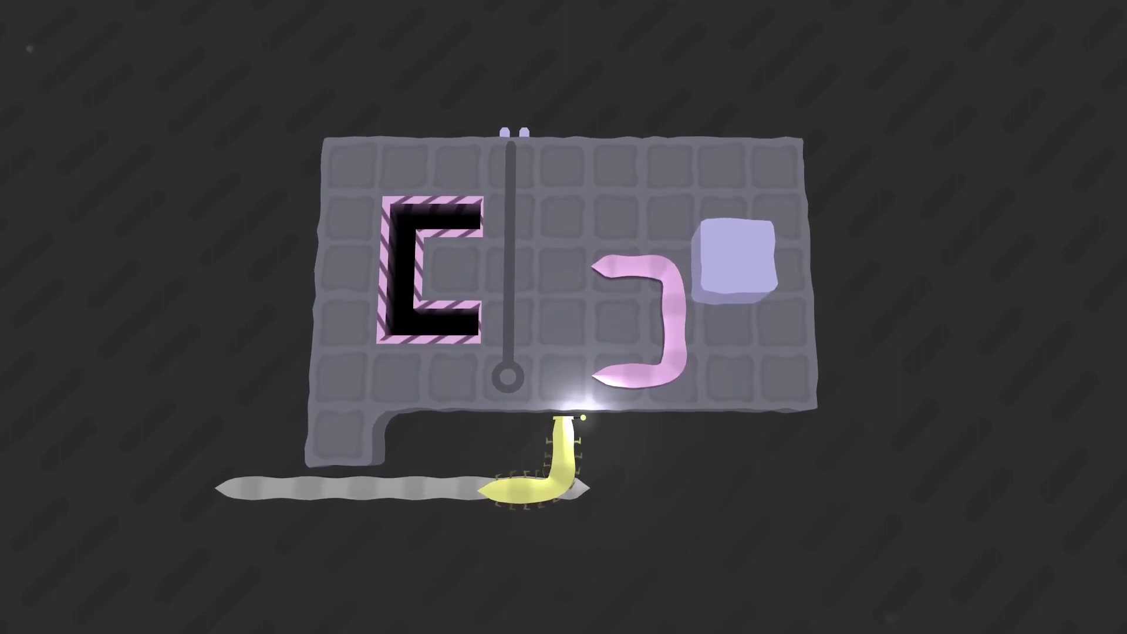
key(Up)
key(Down)
key(Right)
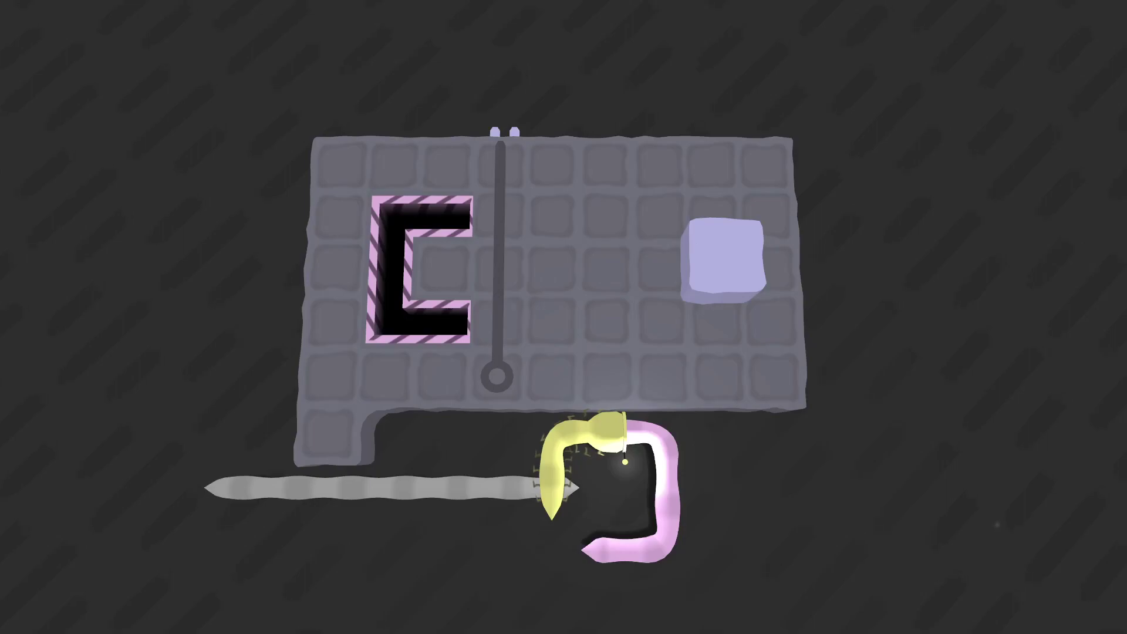
key(Left)
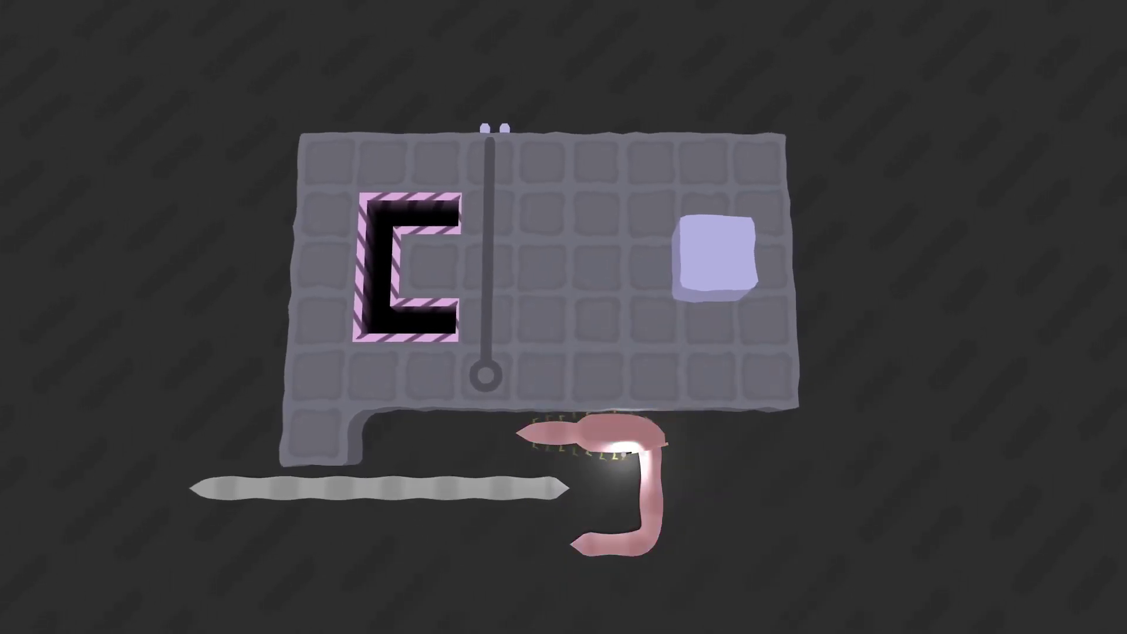
key(z)
key(z)
key(z)
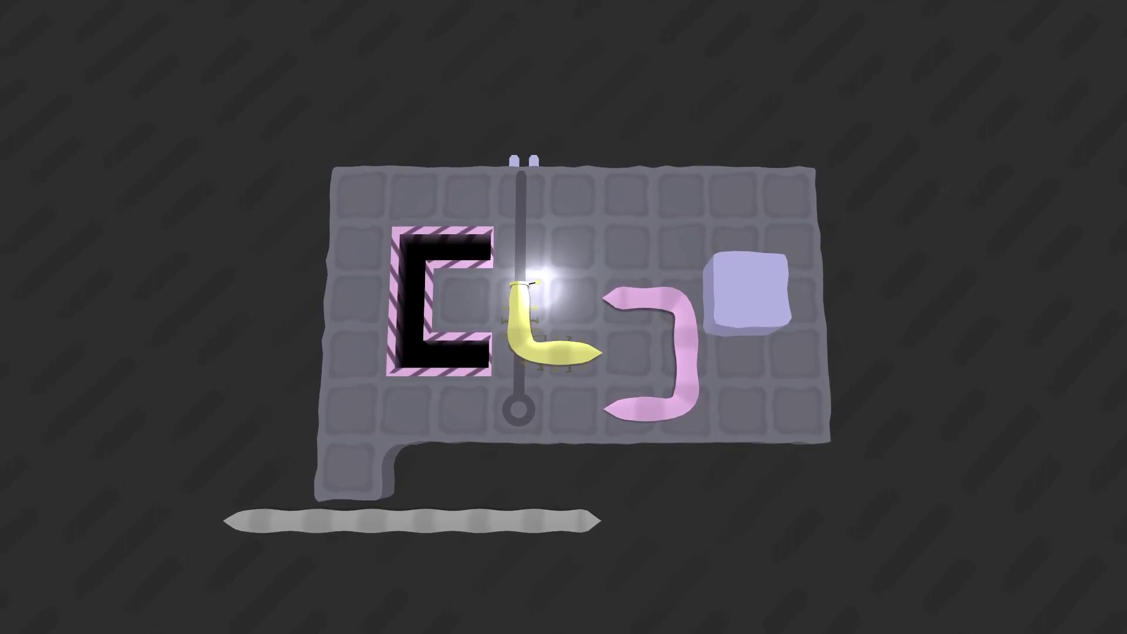
Straighten toward the blue block and push the pink worm down past the edge
key(Right)
key(Right)
key(Right)
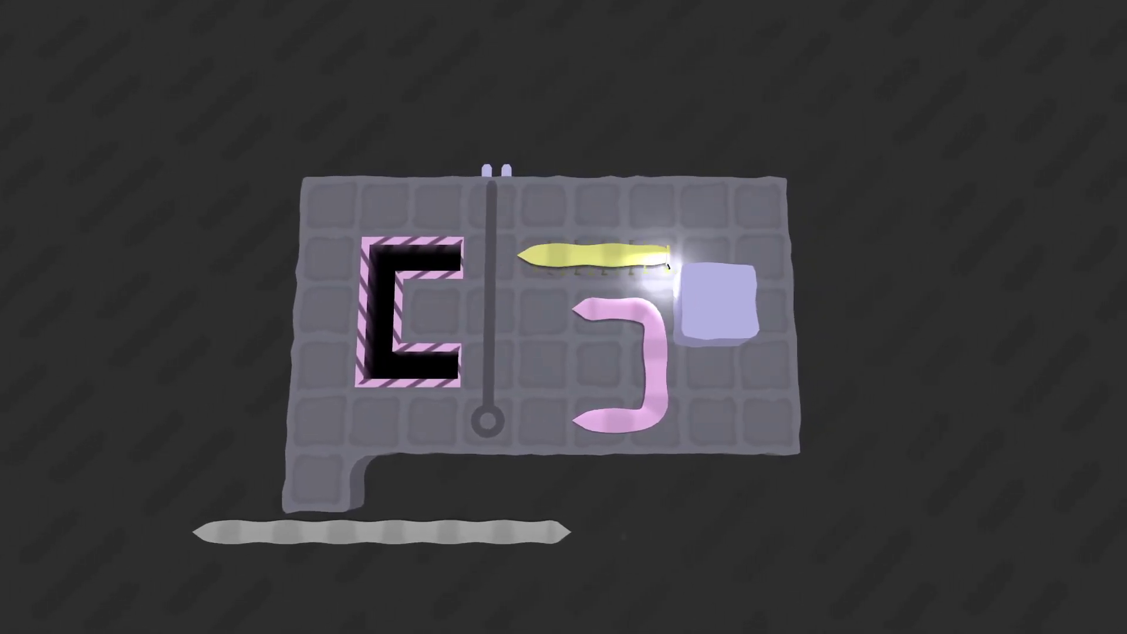
key(Down)
key(Down)
key(Right)
key(Right)
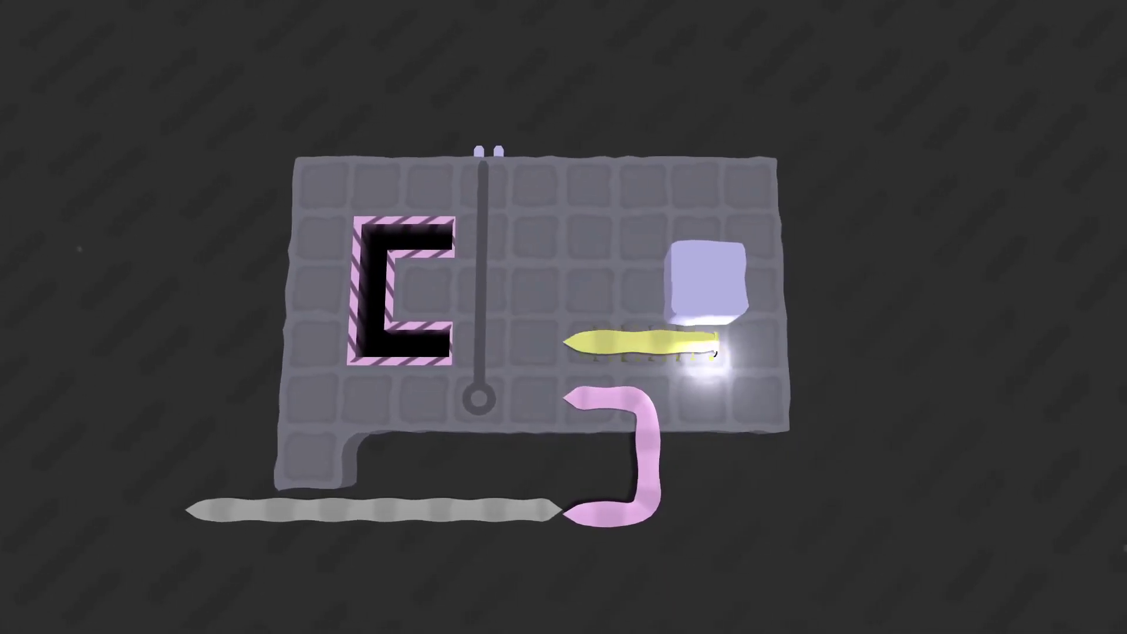
key(Left)
key(Down)
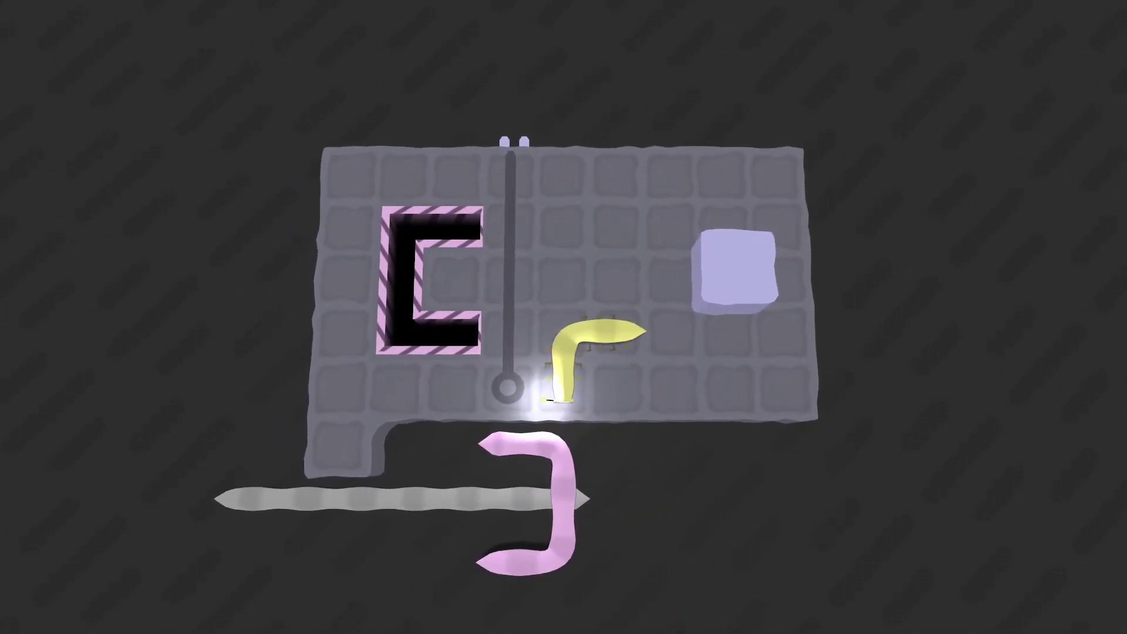
key(Down)
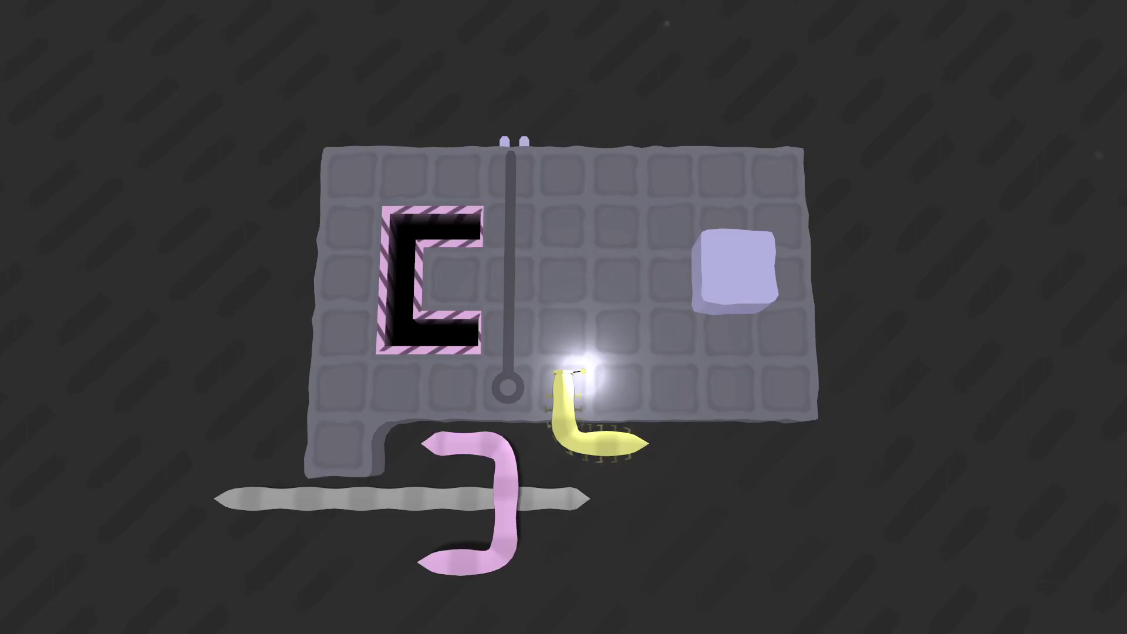
key(Left)
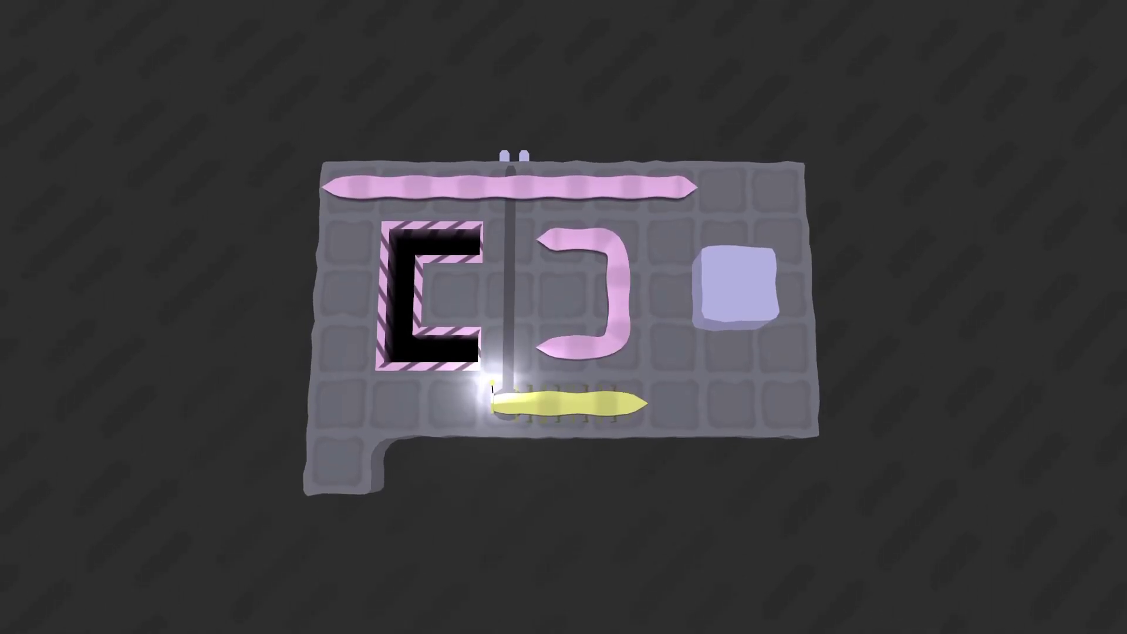
key(Up)
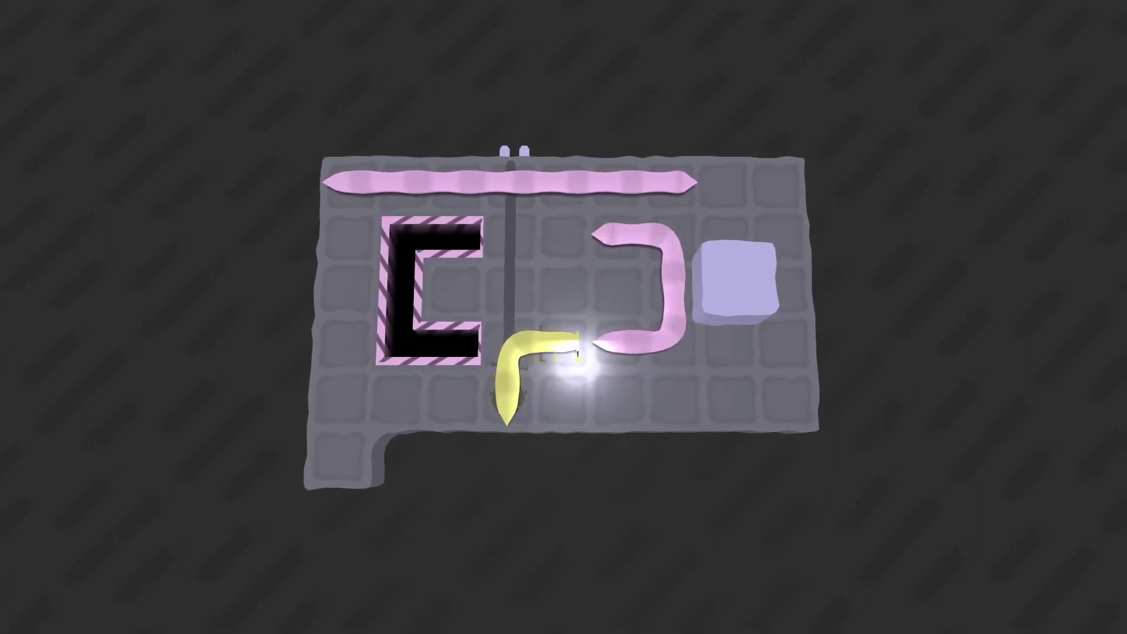
key(Right)
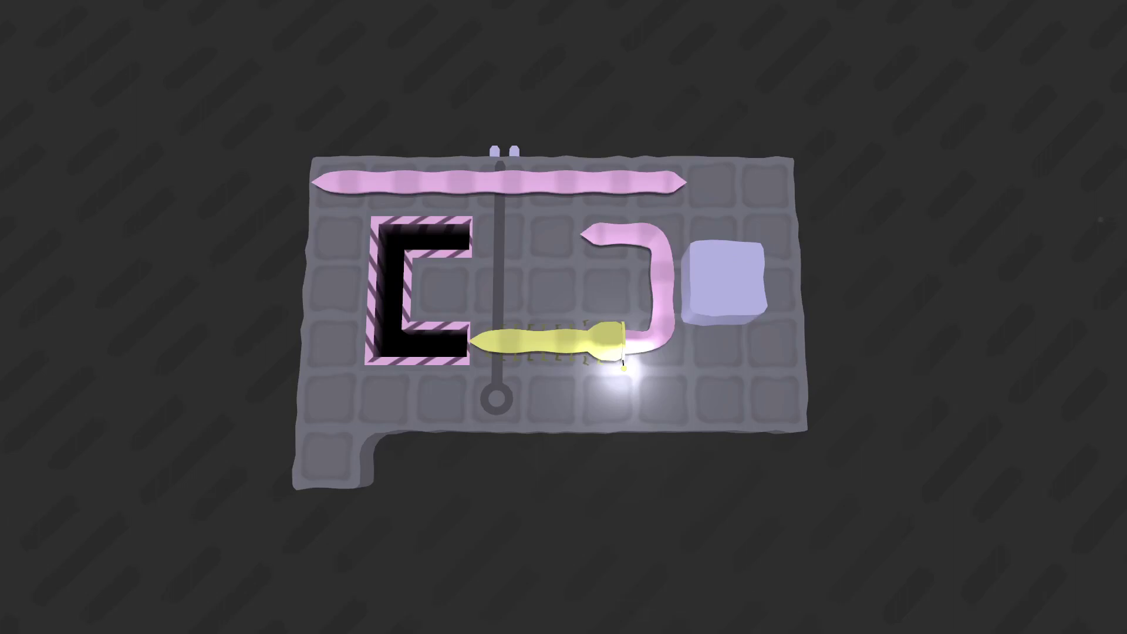
key(z)
key(z)
key(z)
key(z)
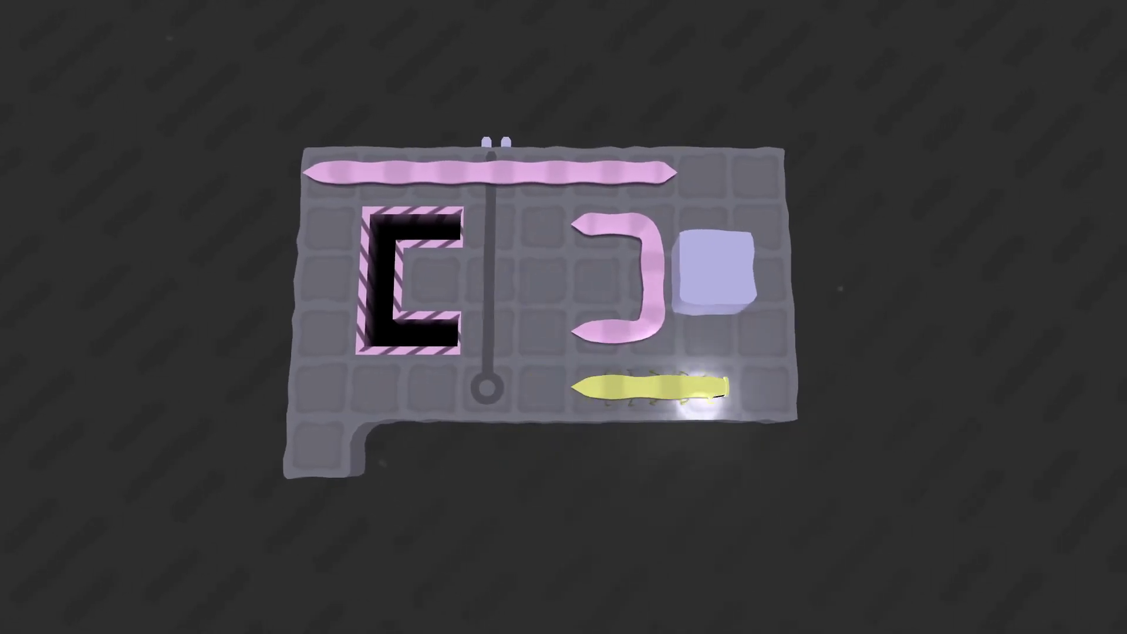
key(z)
key(z)
key(z)
key(z)
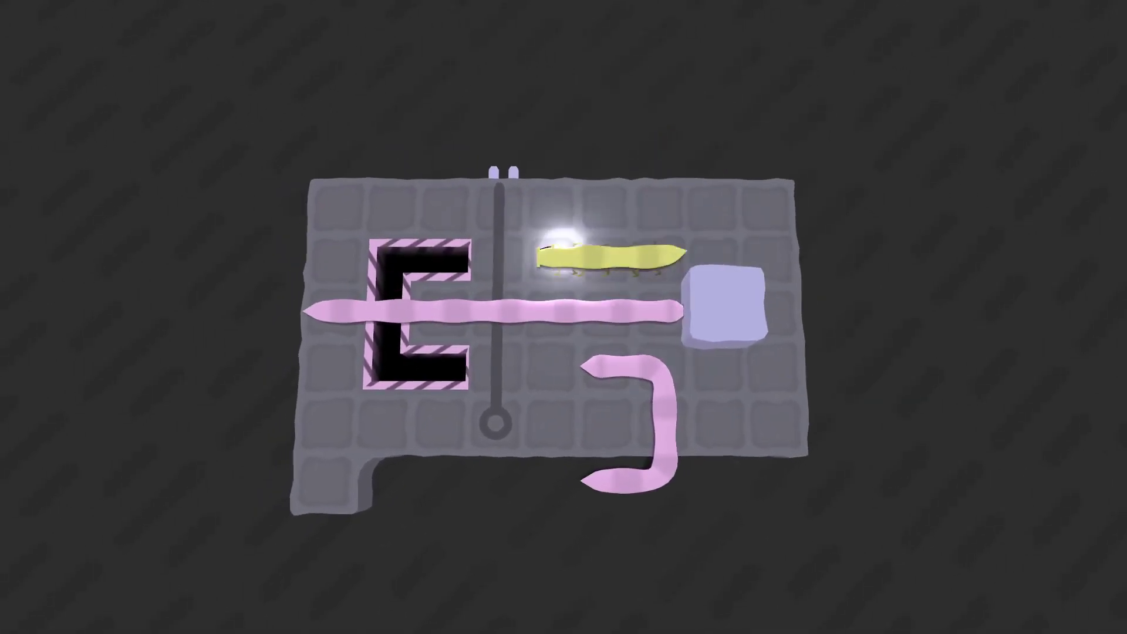
key(z)
key(z)
key(z)
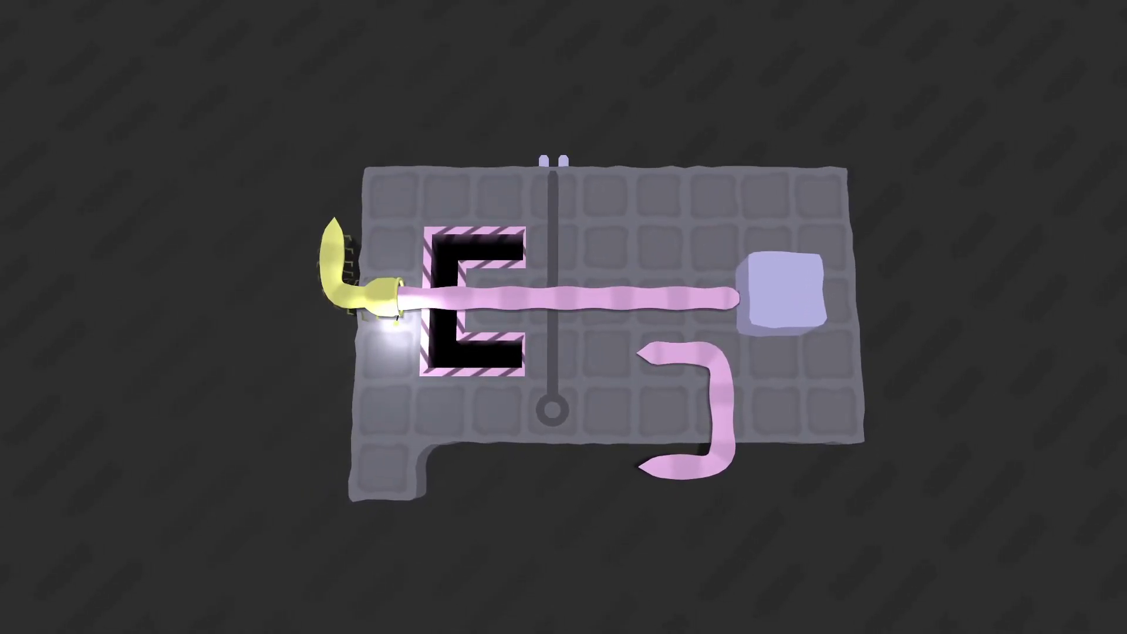
key(z)
key(z)
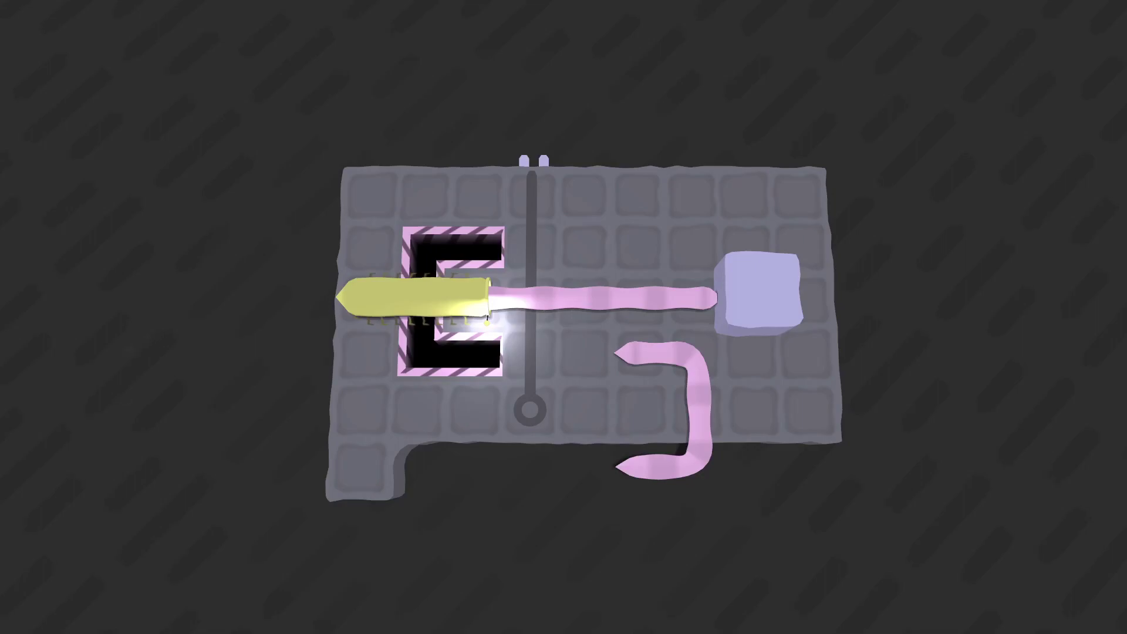
key(Left)
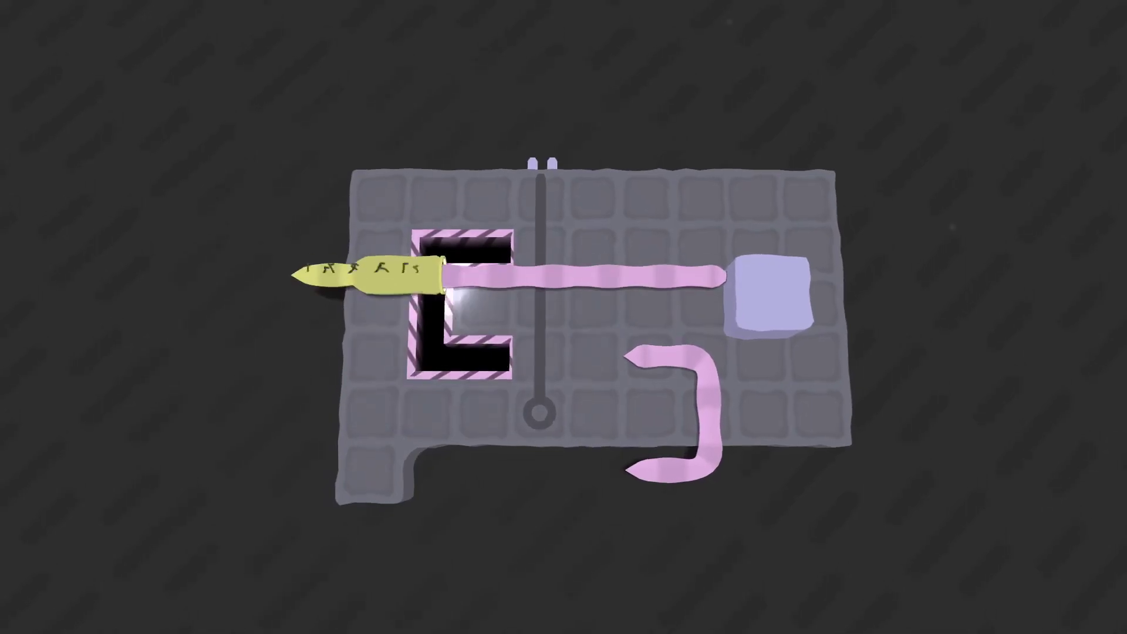
key(Up)
key(Left)
key(z)
key(z)
key(z)
key(z)
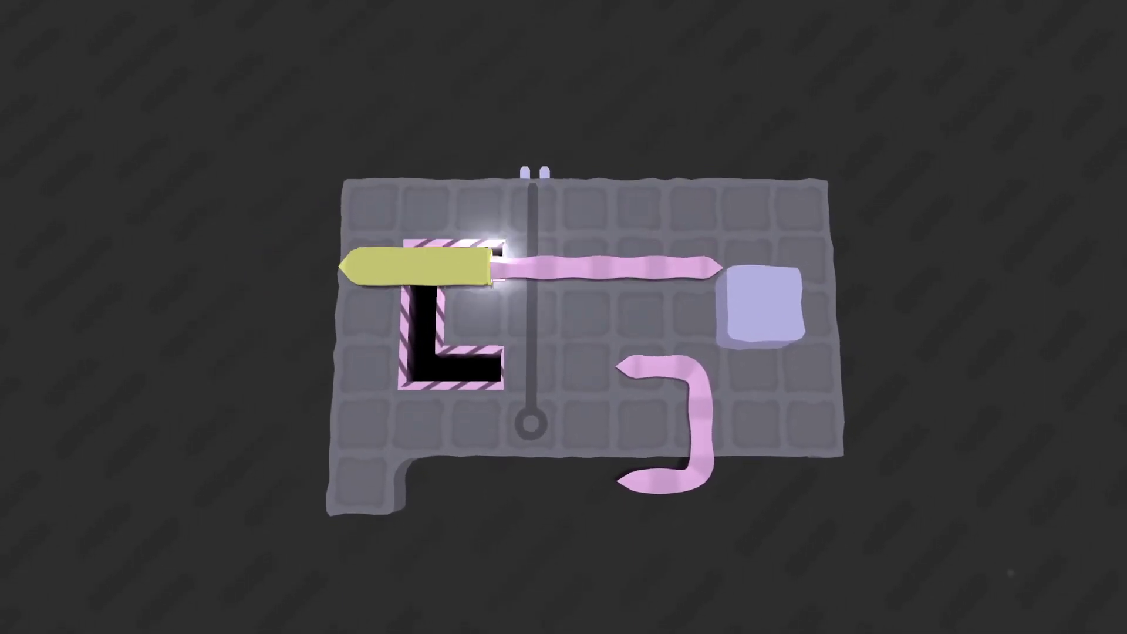
key(Up)
key(Left)
key(Down)
key(z)
key(z)
key(Down)
key(z)
key(Down)
key(Down)
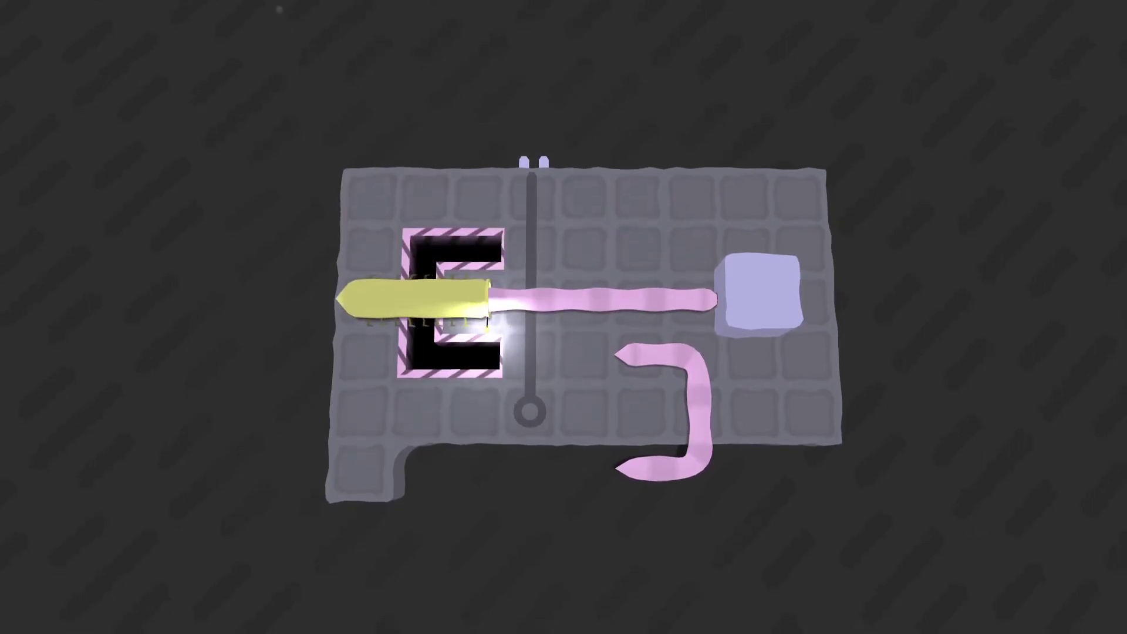
key(z)
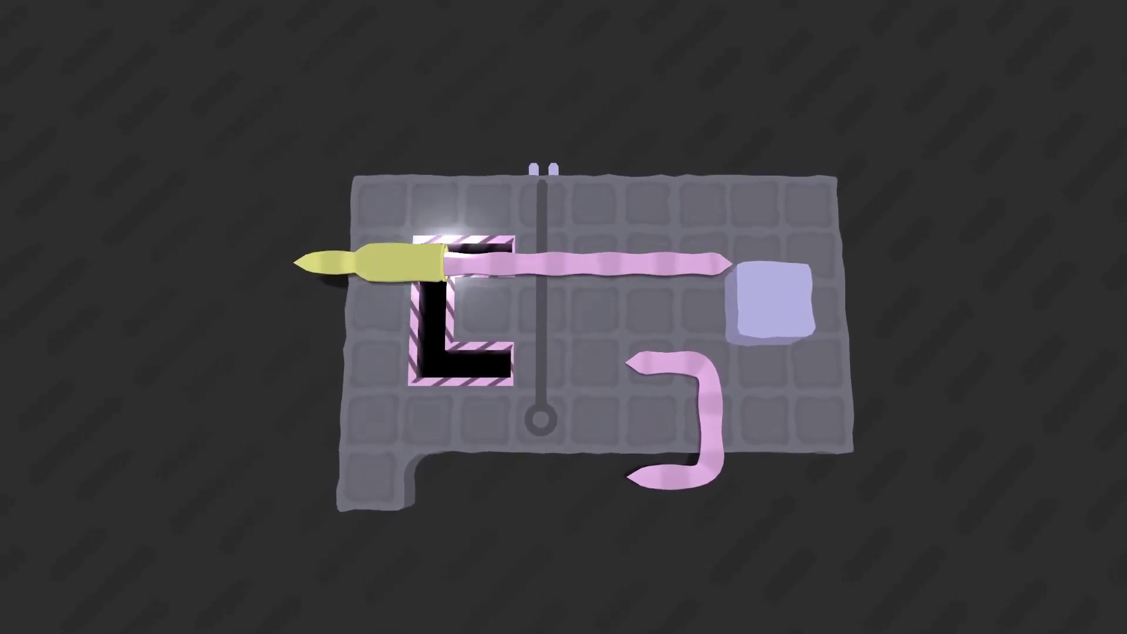
key(Down)
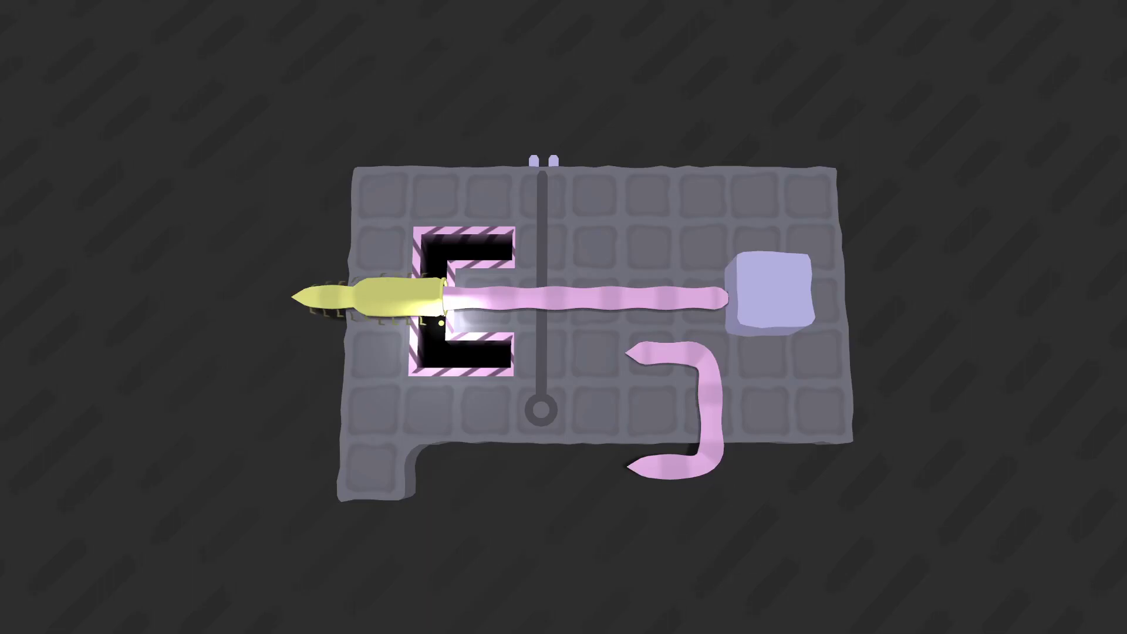
key(Right)
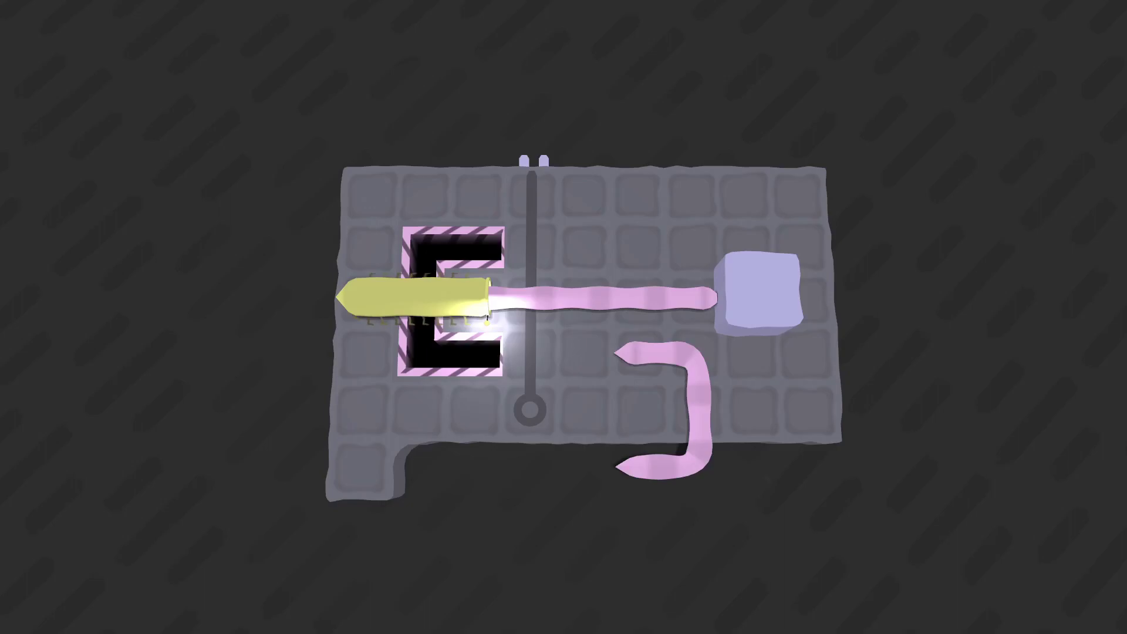
key(Up)
key(Left)
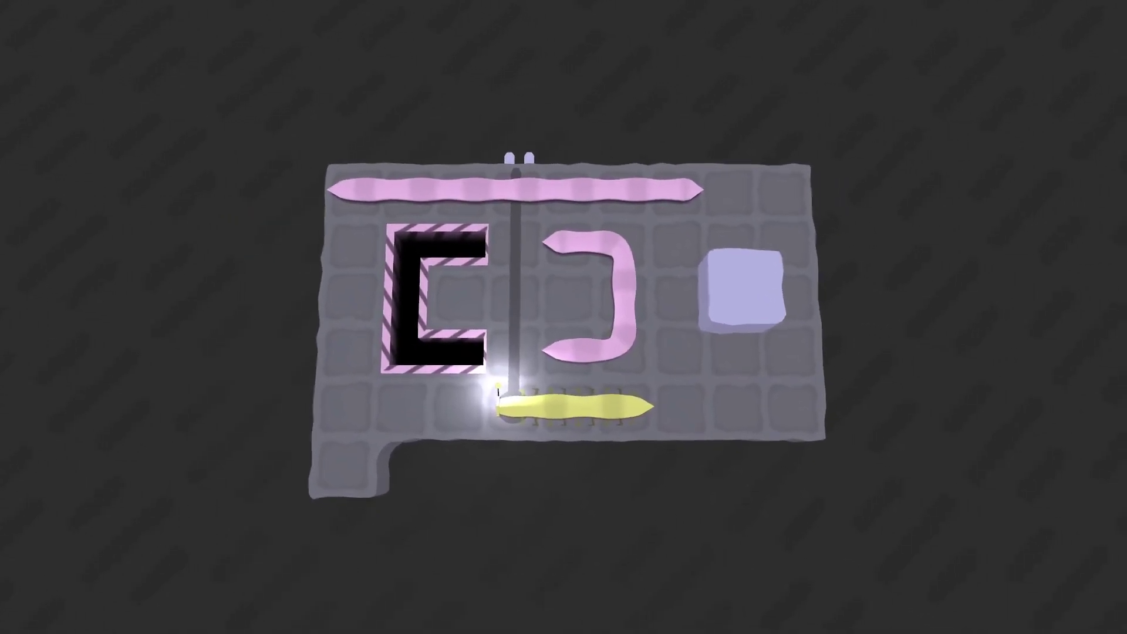
Guide the caterpillar up through the E pit and across its middle bar
key(Left)
key(Left)
key(Up)
key(Up)
key(Right)
key(Up)
key(Left)
key(Down)
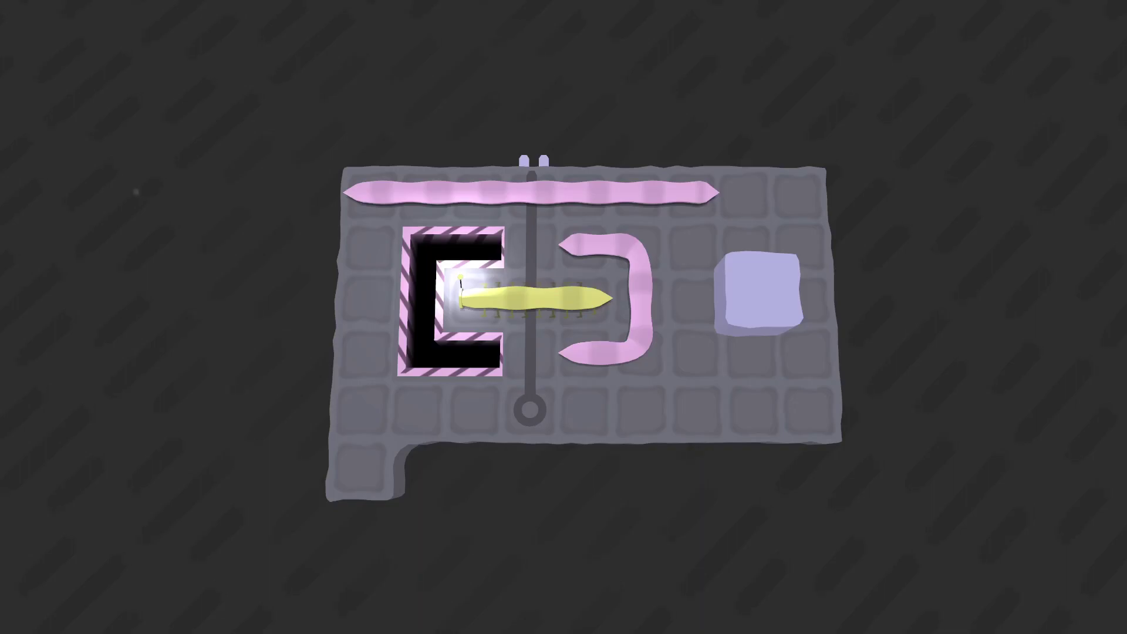
Crawl the caterpillar round to the lavender cube and back to the bottom row
key(Down)
key(Down)
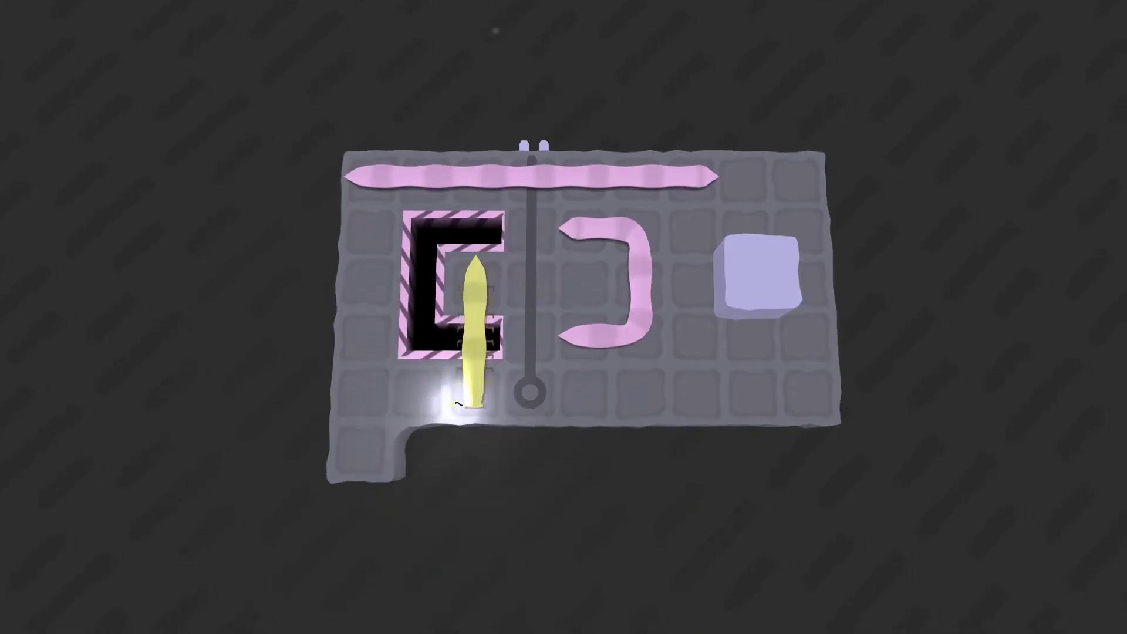
key(Right)
key(Right)
key(Right)
key(Right)
key(Up)
key(Left)
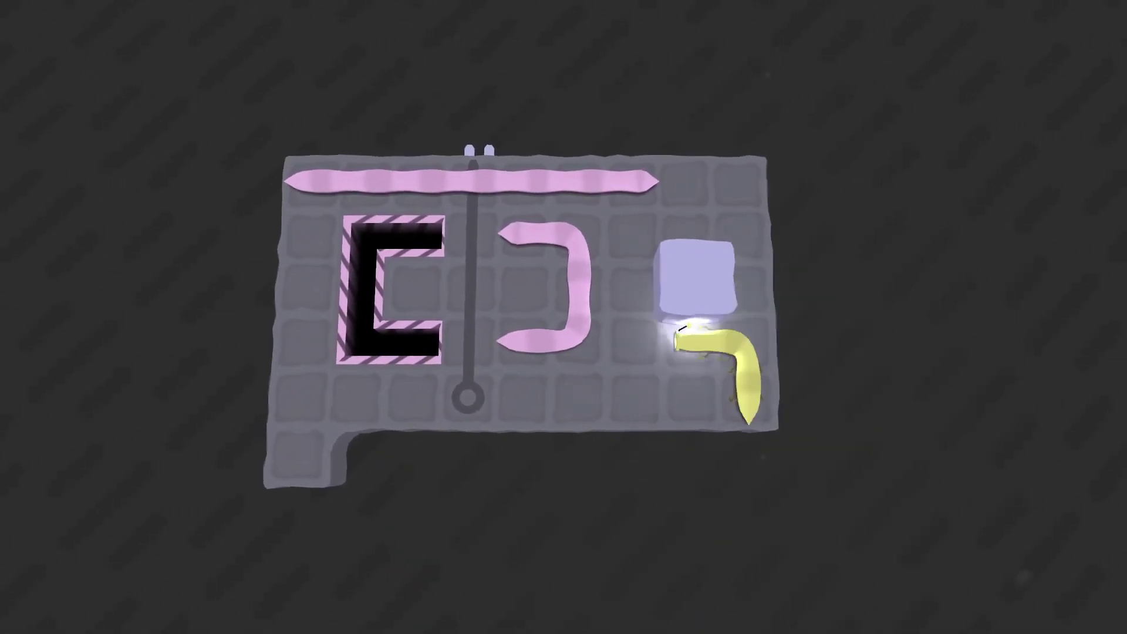
key(Left)
key(Up)
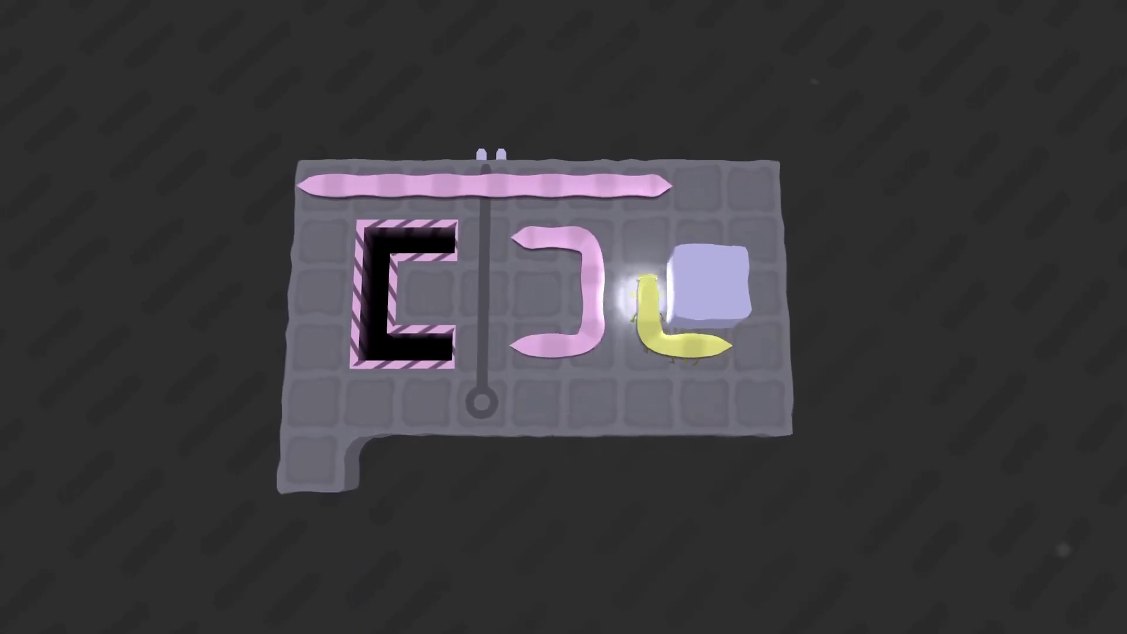
key(Up)
key(Up)
key(Left)
key(Left)
Push the pink hook worm right and up, lining the caterpillar beside it
key(Up)
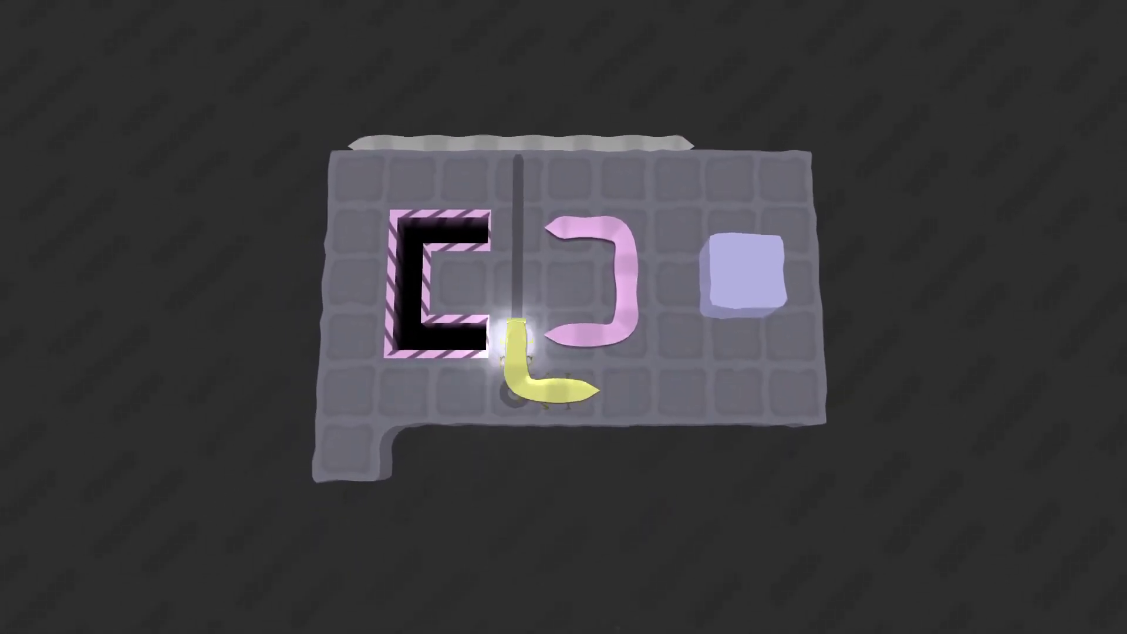
key(Right)
key(Down)
key(Right)
key(Up)
key(Left)
key(Left)
key(Left)
key(Up)
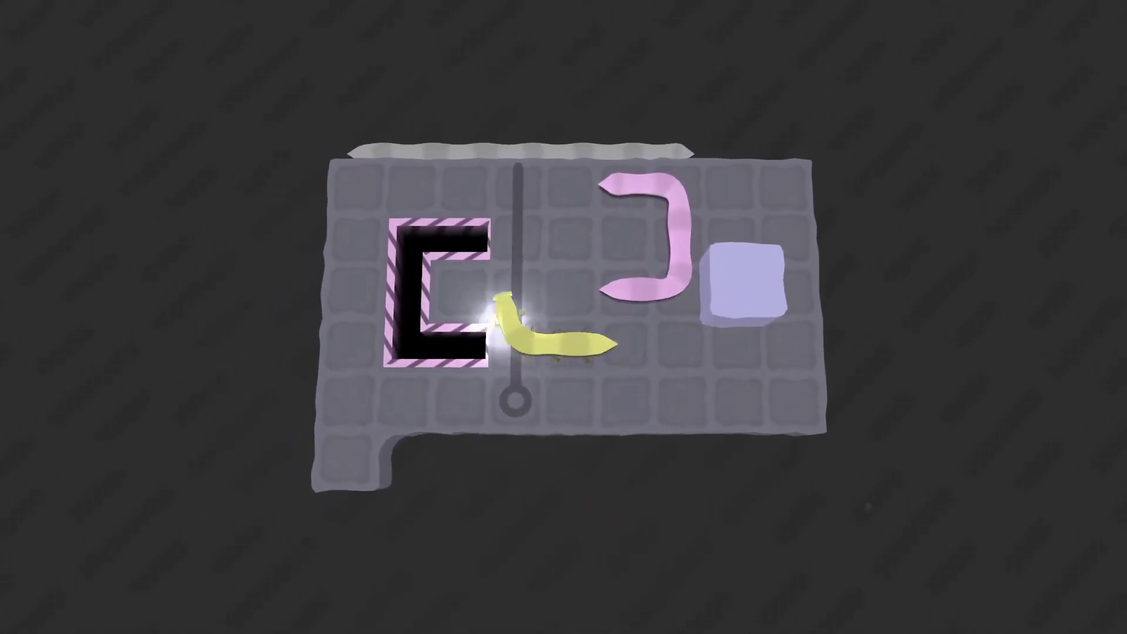
key(Right)
key(Right)
Climb onto the top ledge and curl down beside the pink worm, undoing once
key(Up)
key(Up)
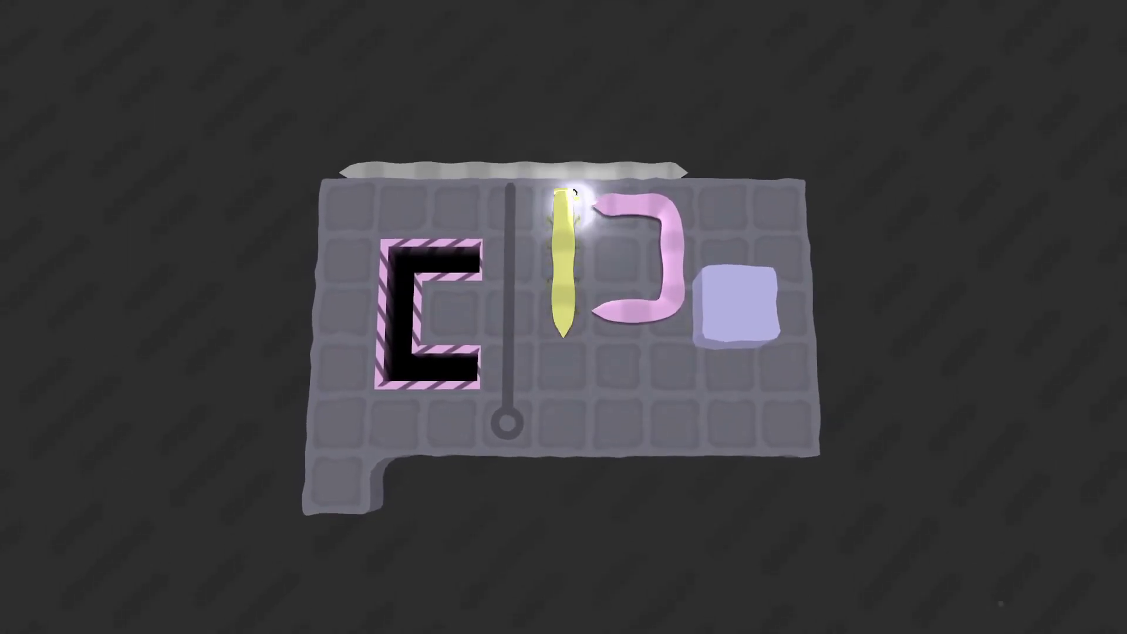
key(Up)
key(Right)
key(z)
key(Up)
key(Right)
key(Down)
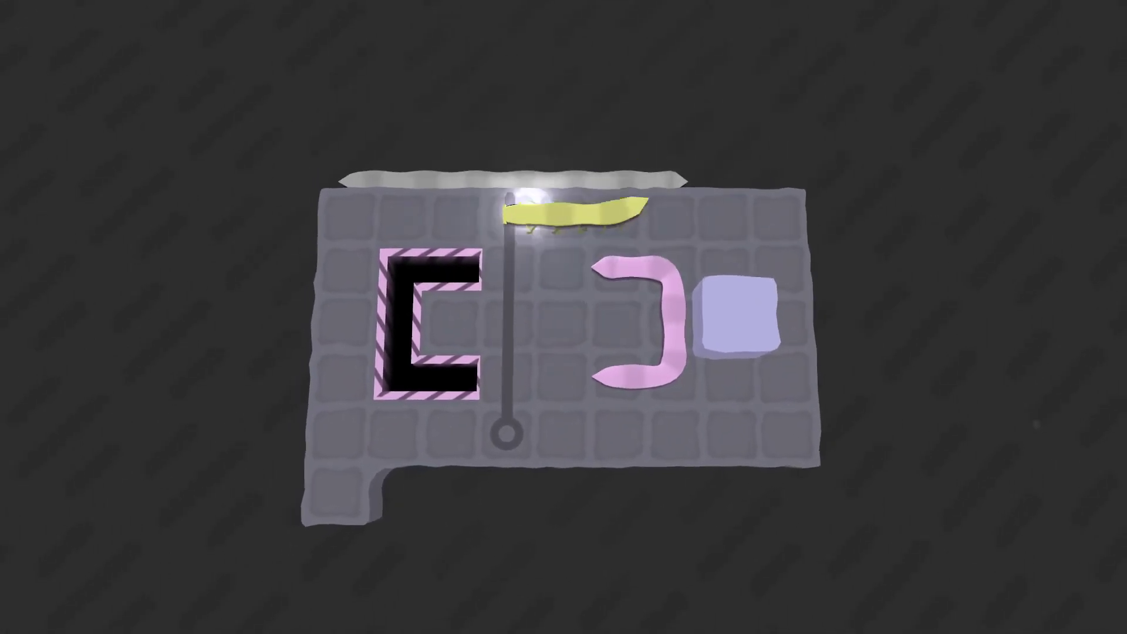
key(Down)
key(Left)
key(Down)
key(Right)
key(z)
key(z)
key(z)
key(z)
key(z)
key(z)
key(z)
key(z)
Curl into a U across the C-shaped pit, try pushing pieces off, then undo
key(Left)
key(Down)
key(Right)
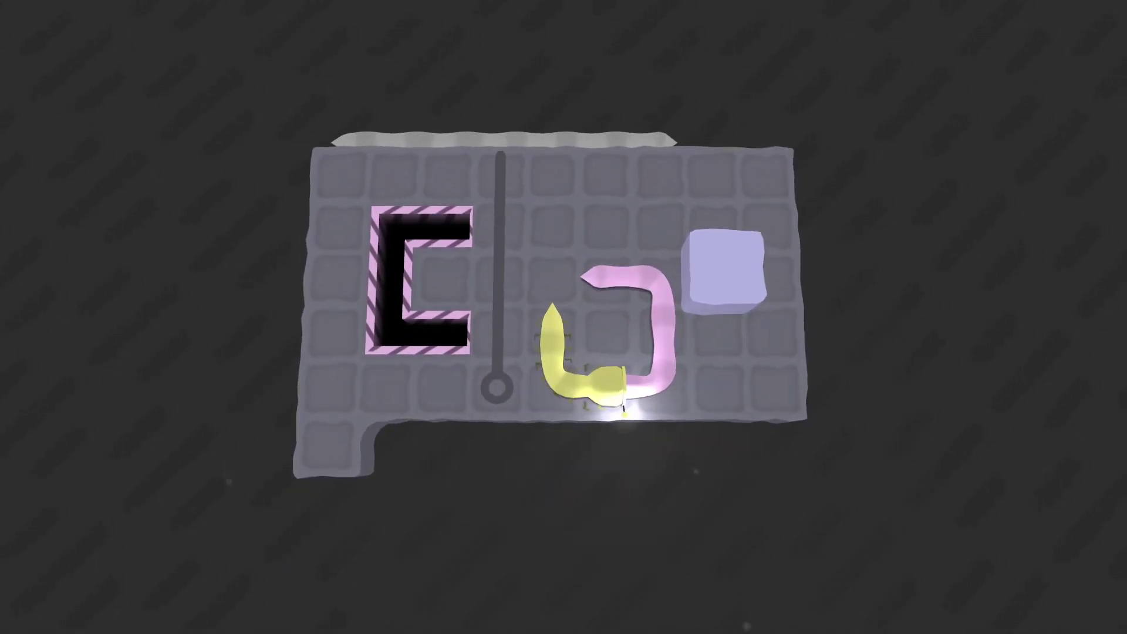
key(Left)
key(Left)
key(Up)
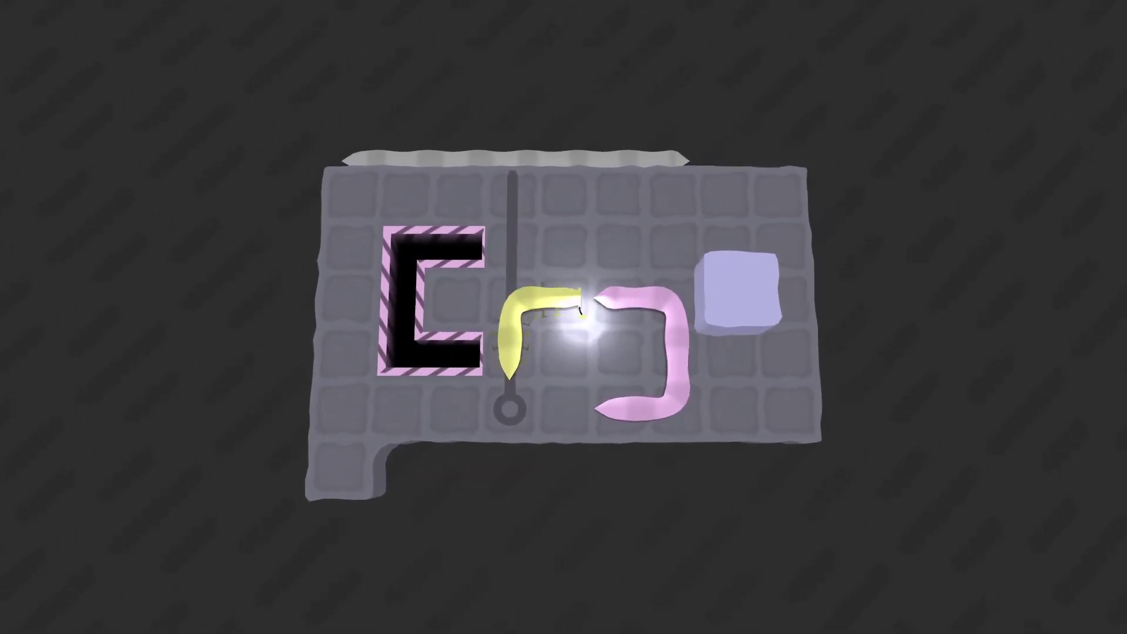
key(Up)
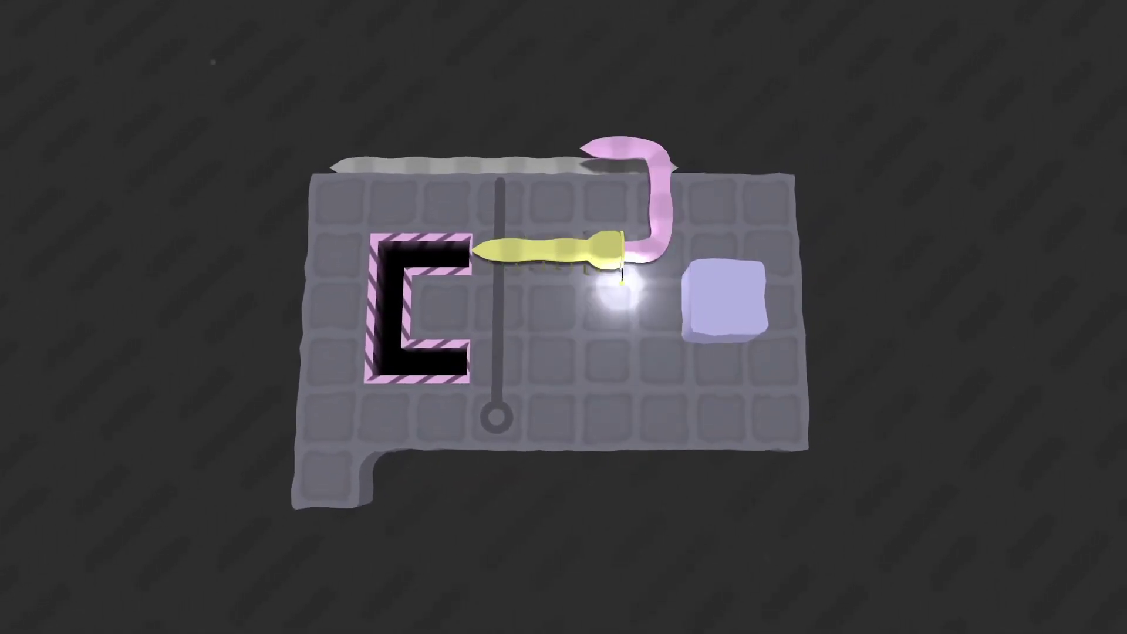
key(Down)
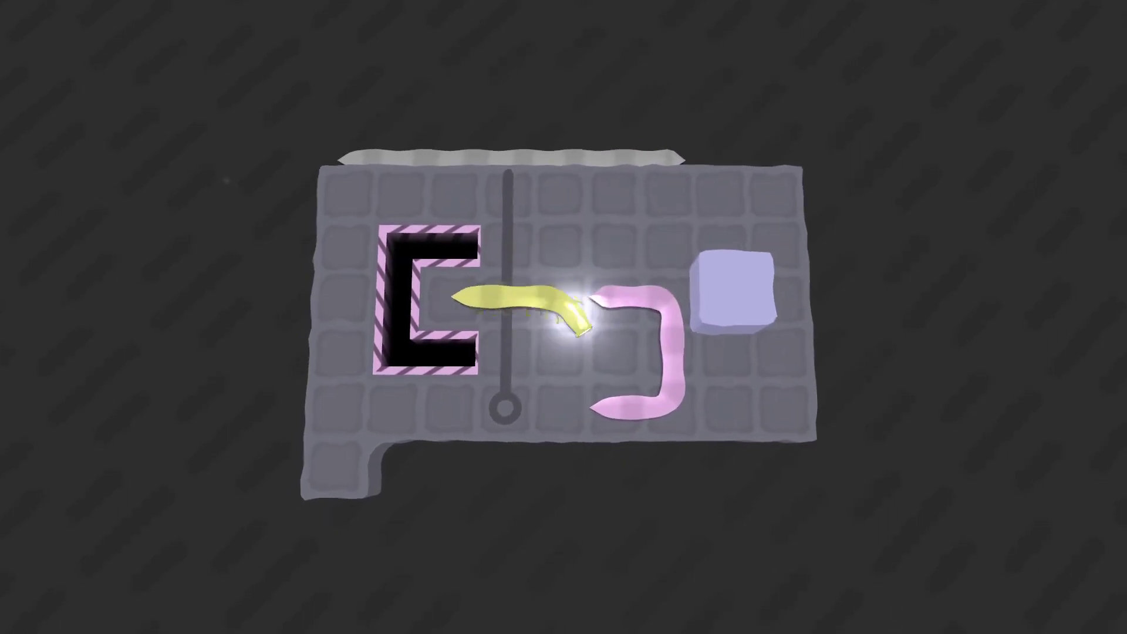
key(Down)
key(z)
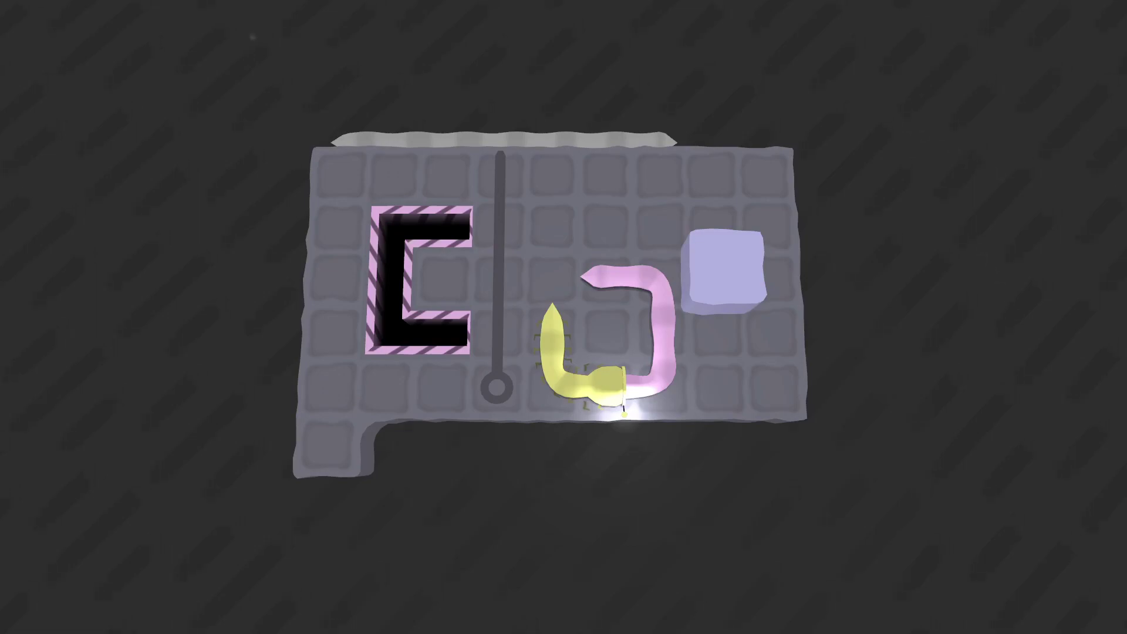
Go around the blue block and drag the pink piece off the board to the right
key(Up)
key(Up)
key(Right)
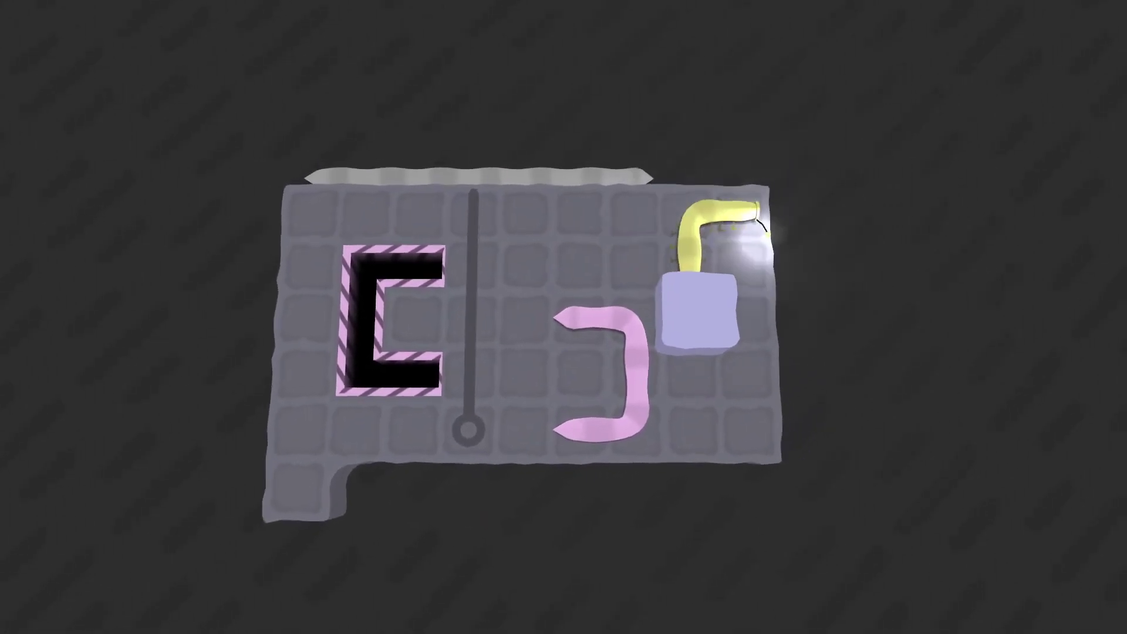
key(Down)
key(Down)
key(Down)
key(Left)
key(Left)
key(Left)
key(Left)
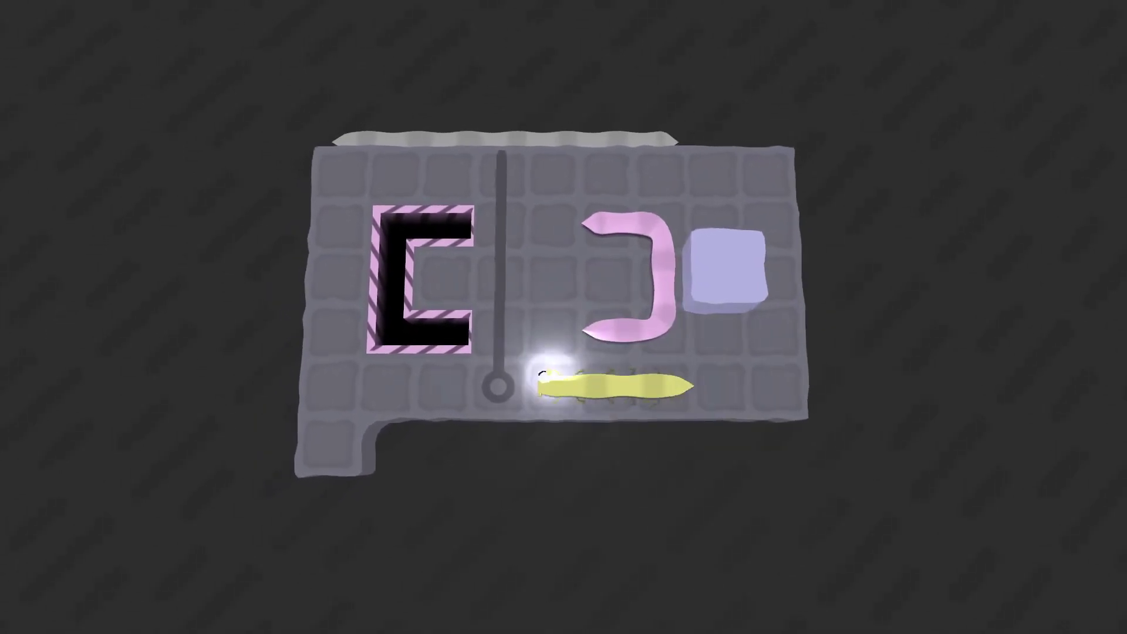
key(Up)
key(Left)
key(Left)
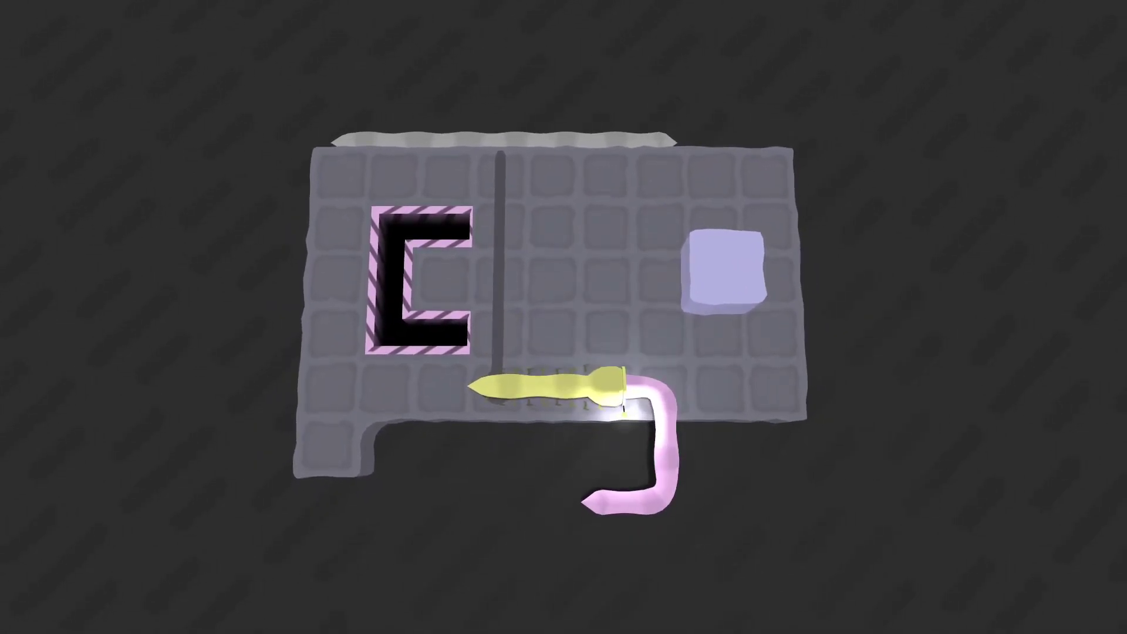
key(Right)
key(Right)
key(Right)
key(Right)
Bring the pink piece below the worm's head and drag it right off the board
key(Up)
key(Left)
key(Left)
key(Left)
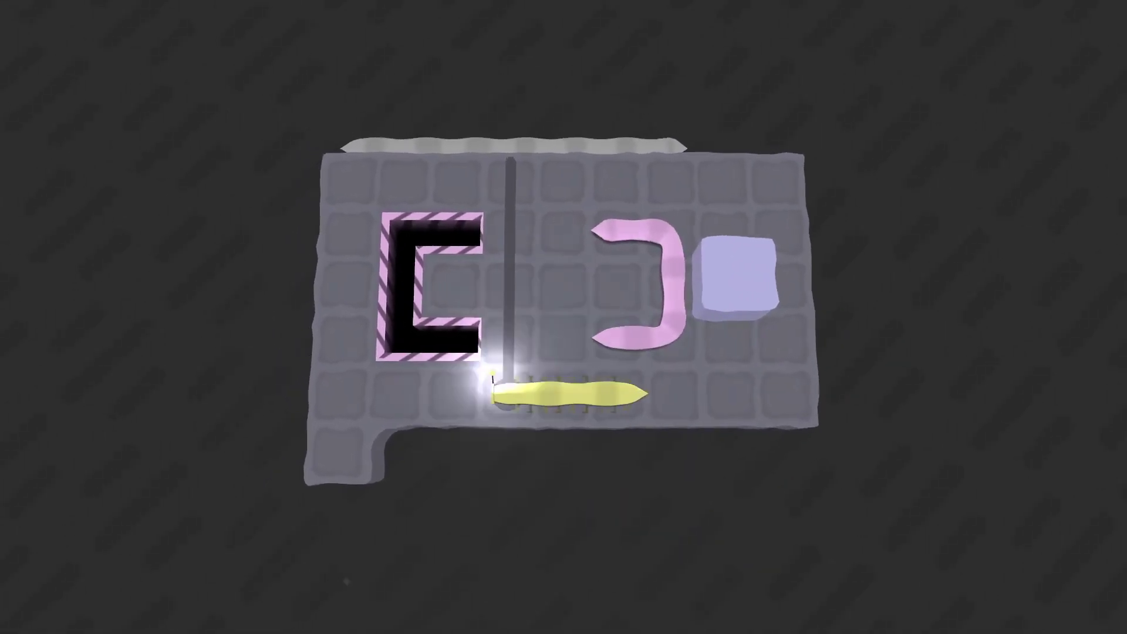
key(Right)
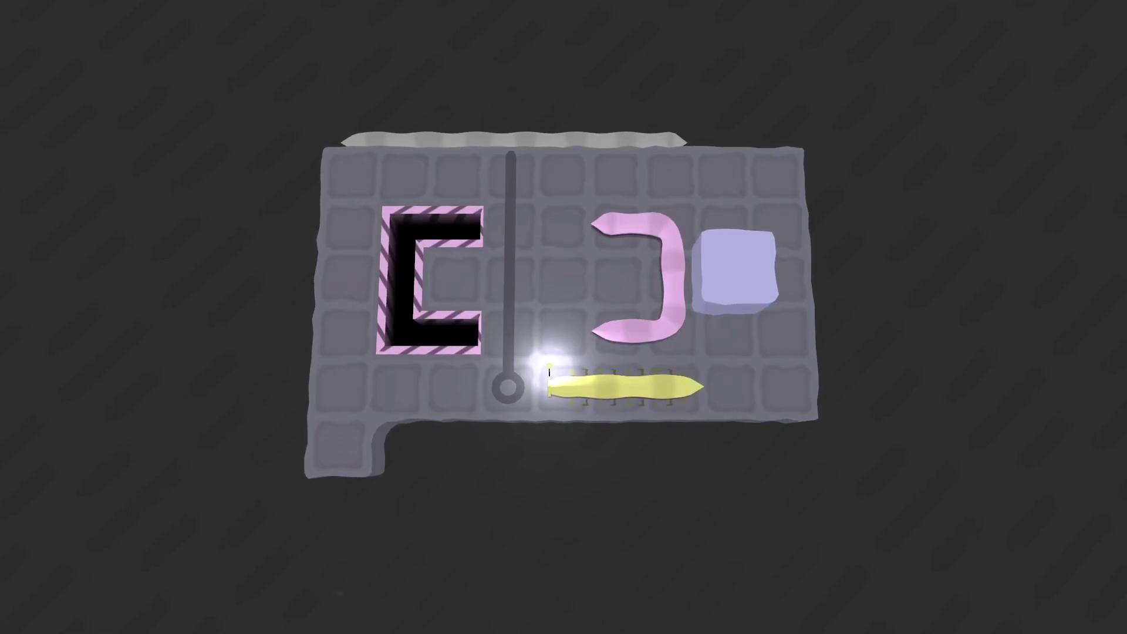
key(Left)
key(Down)
key(Right)
key(Down)
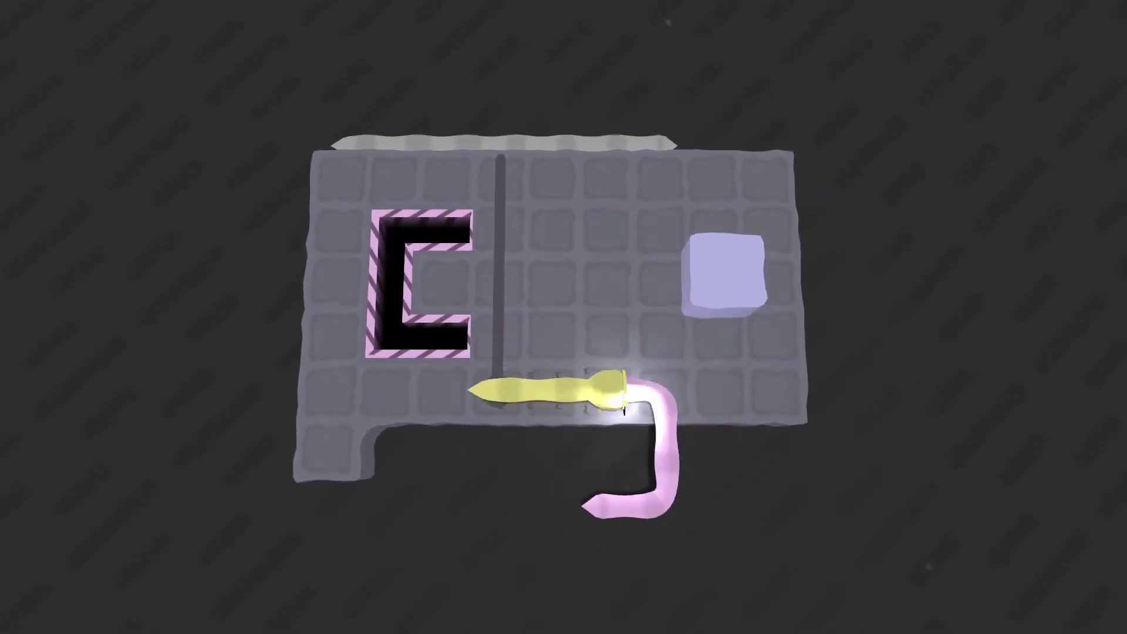
key(Right)
key(Down)
key(Right)
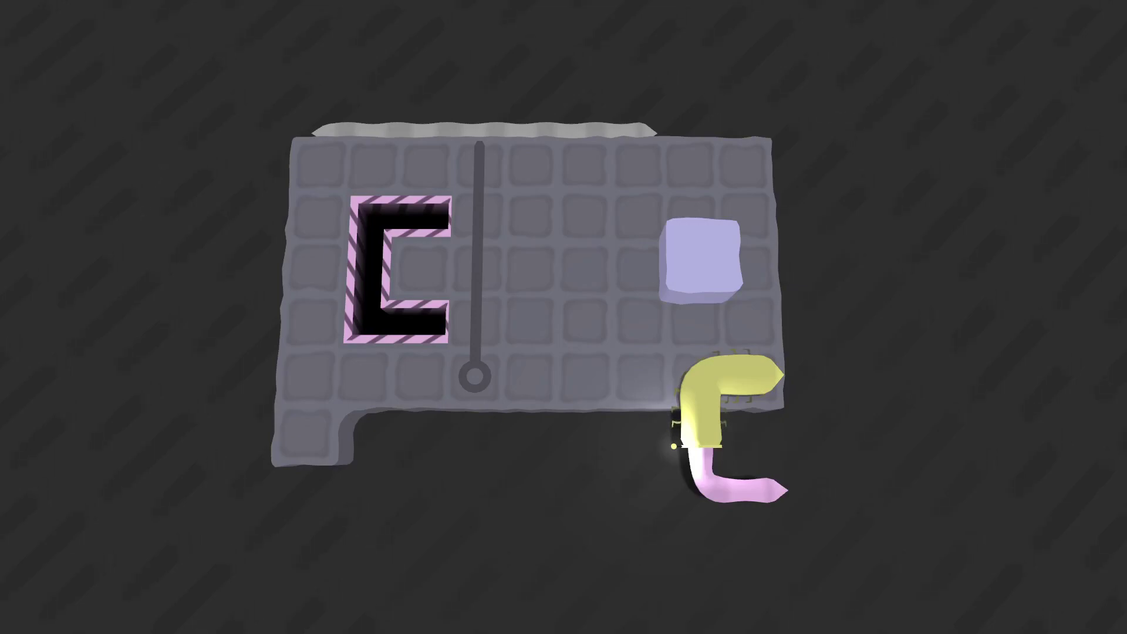
Undo repeatedly, then lead the worm into the C-shaped pit and above the top edge
key(Right)
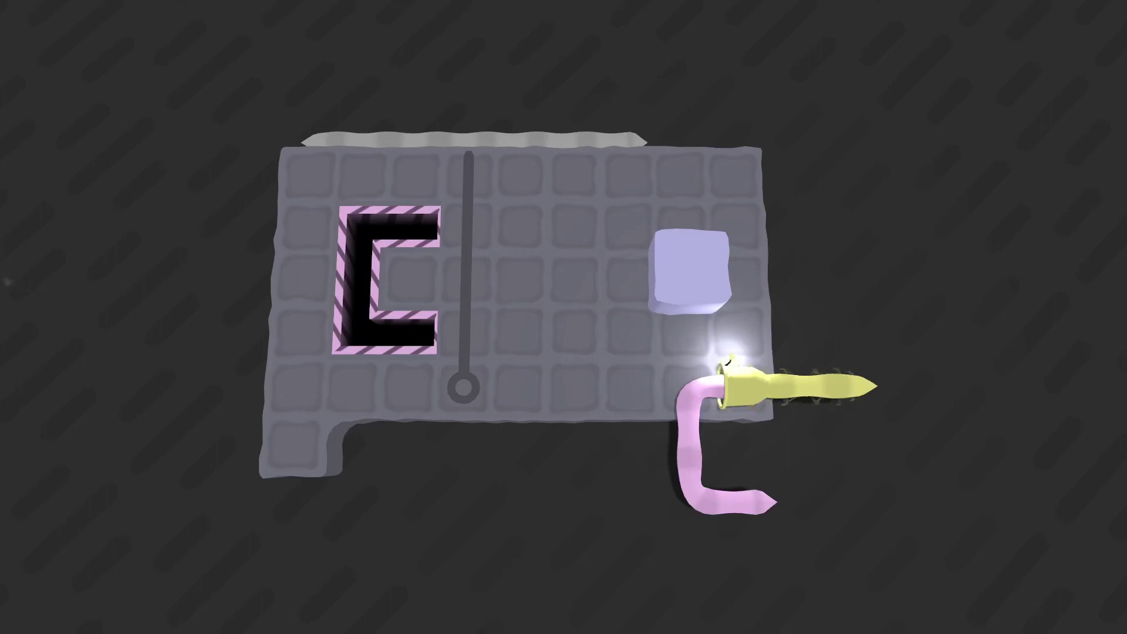
key(z)
key(z)
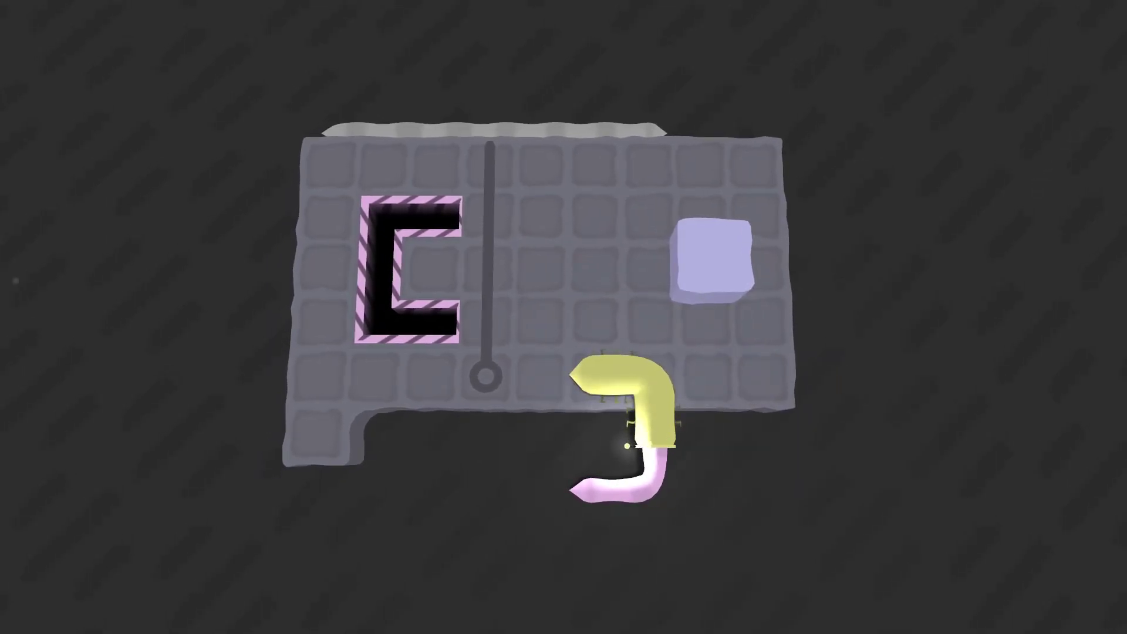
key(z)
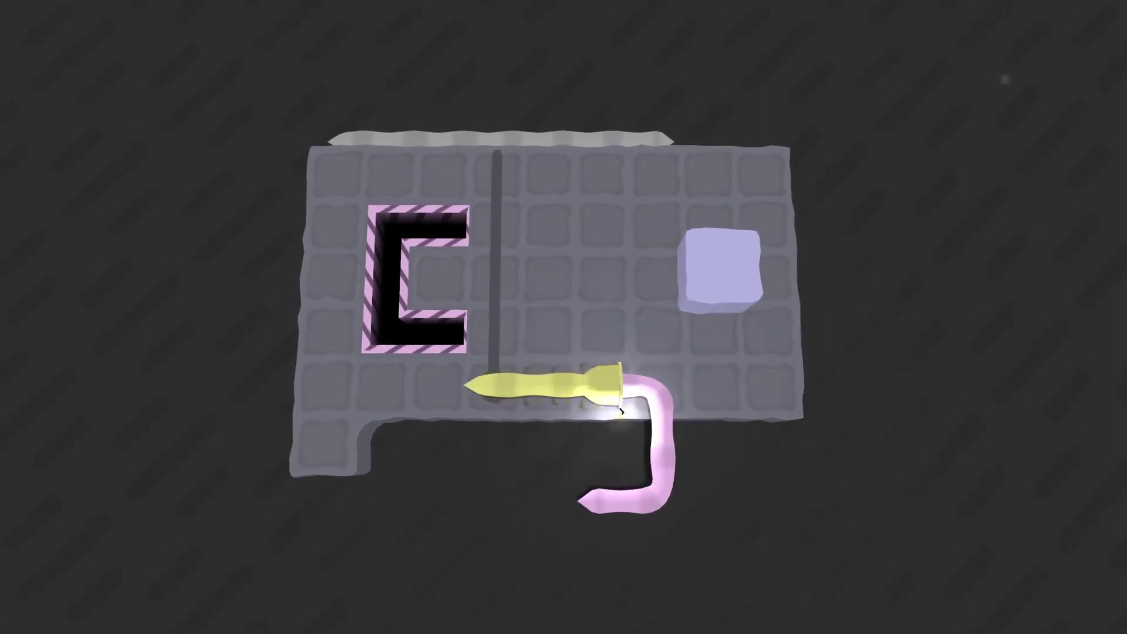
key(z)
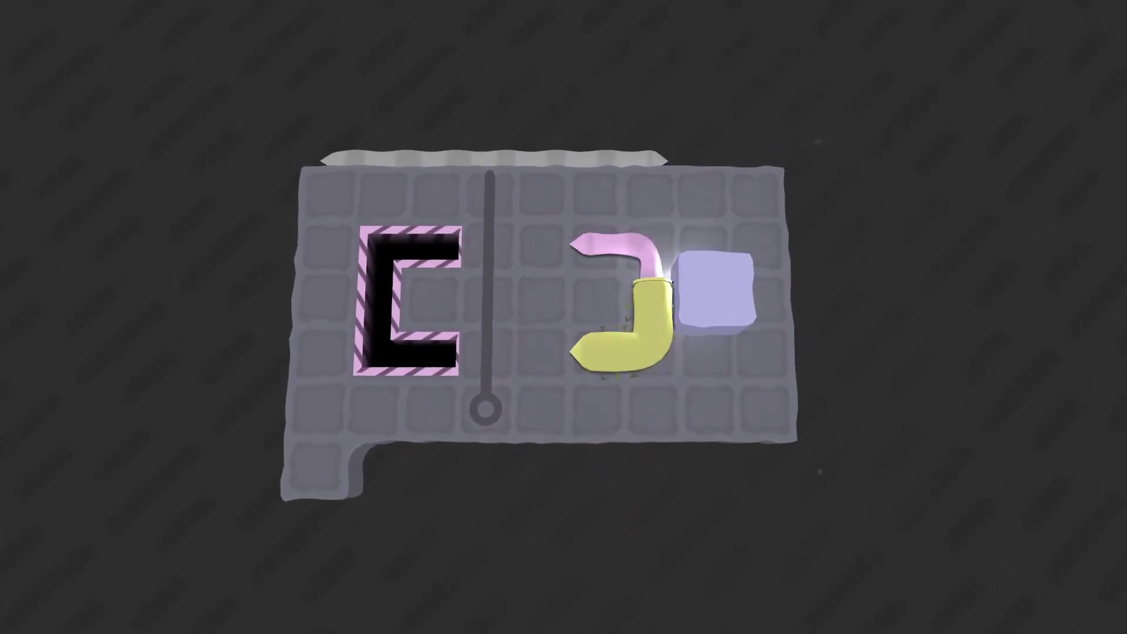
key(Left)
key(Left)
key(z)
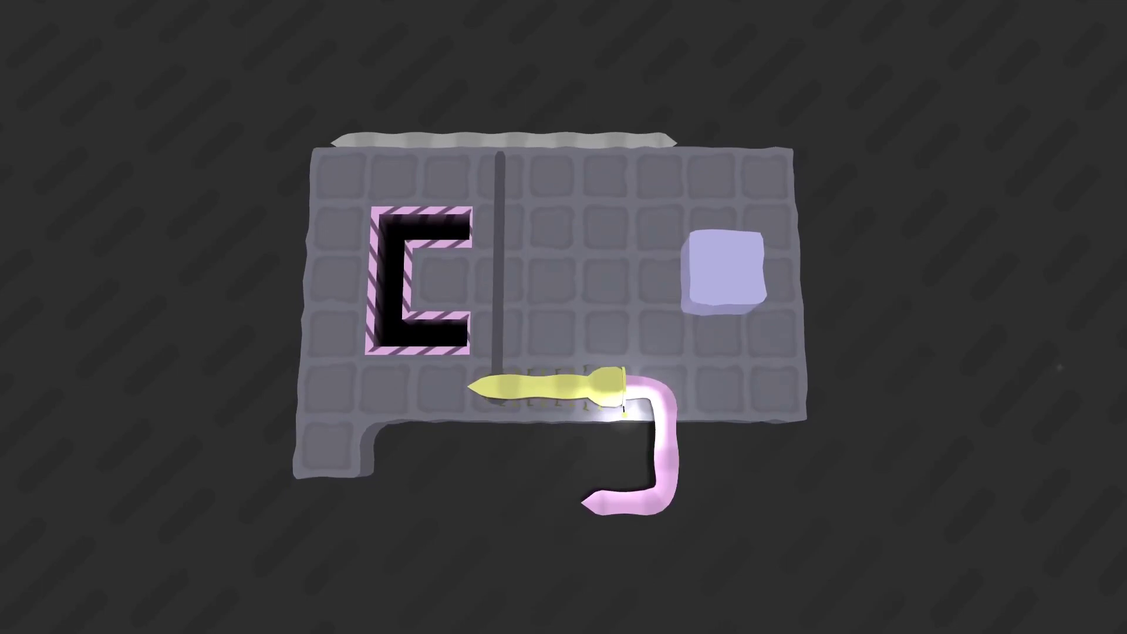
key(Left)
key(z)
key(Up)
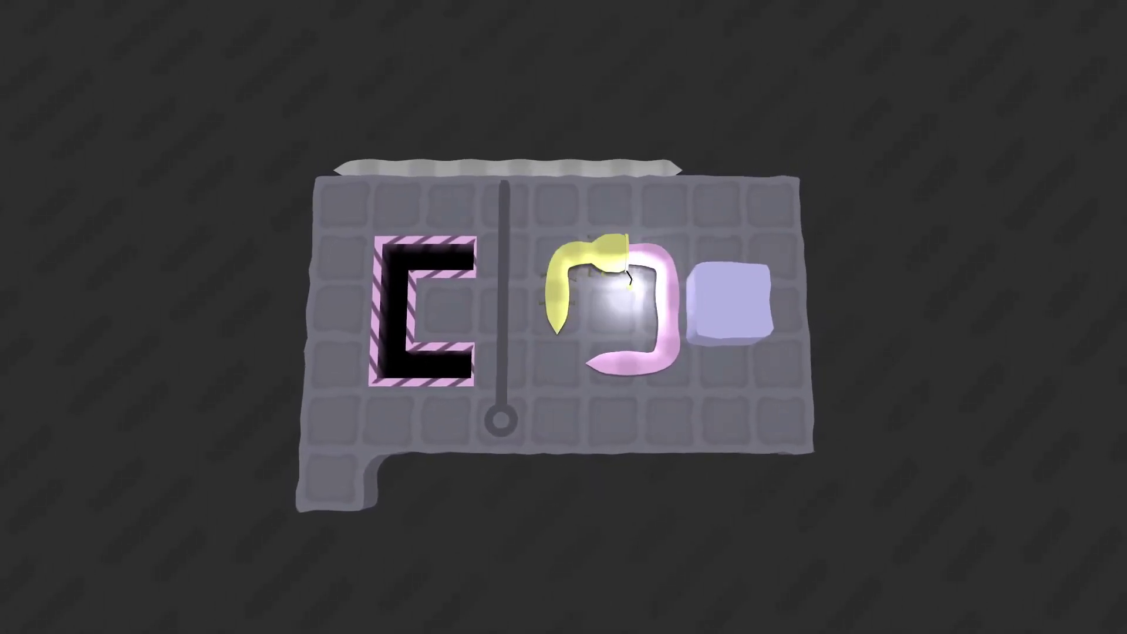
key(Up)
Shift the worm along the top row, undo three moves, then reset with R
key(Right)
key(Right)
key(Right)
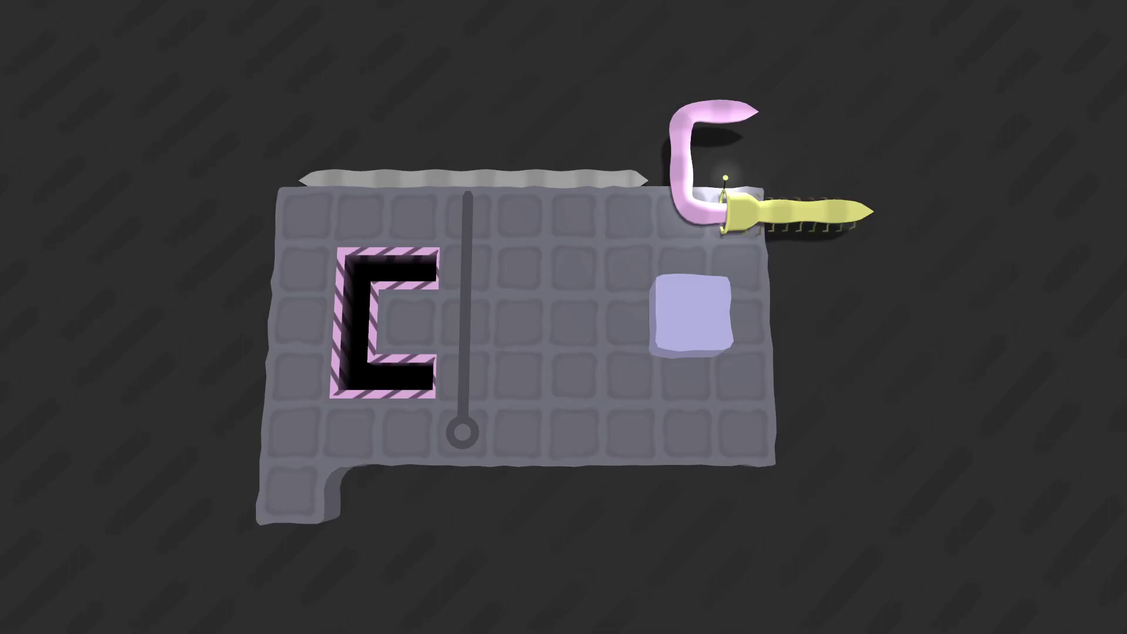
key(Left)
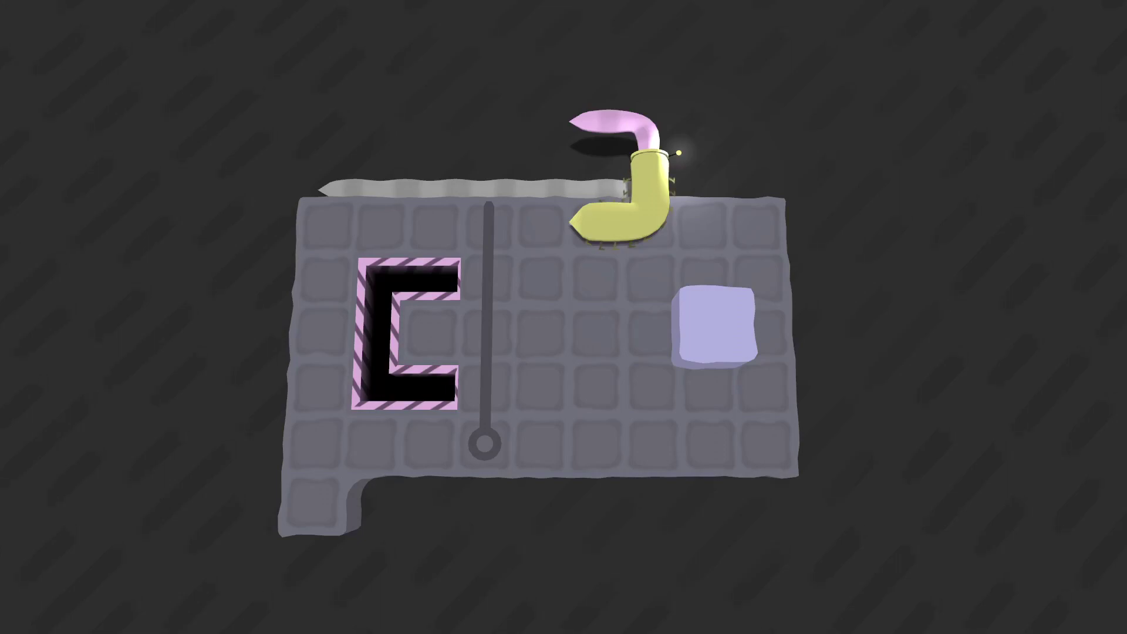
key(Left)
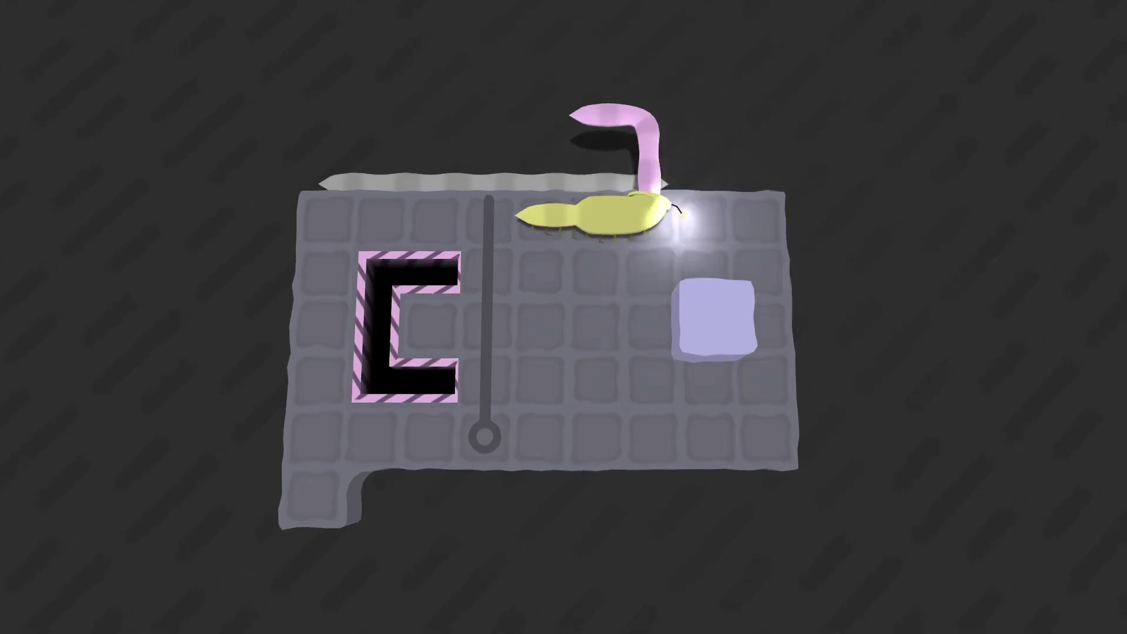
key(Left)
key(Left)
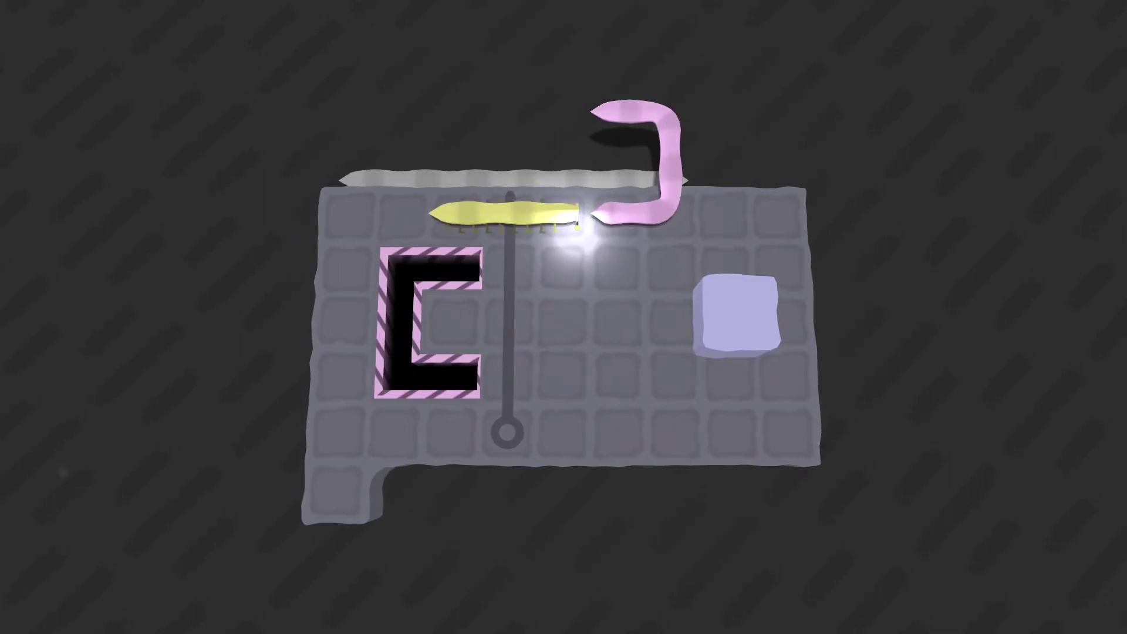
key(z)
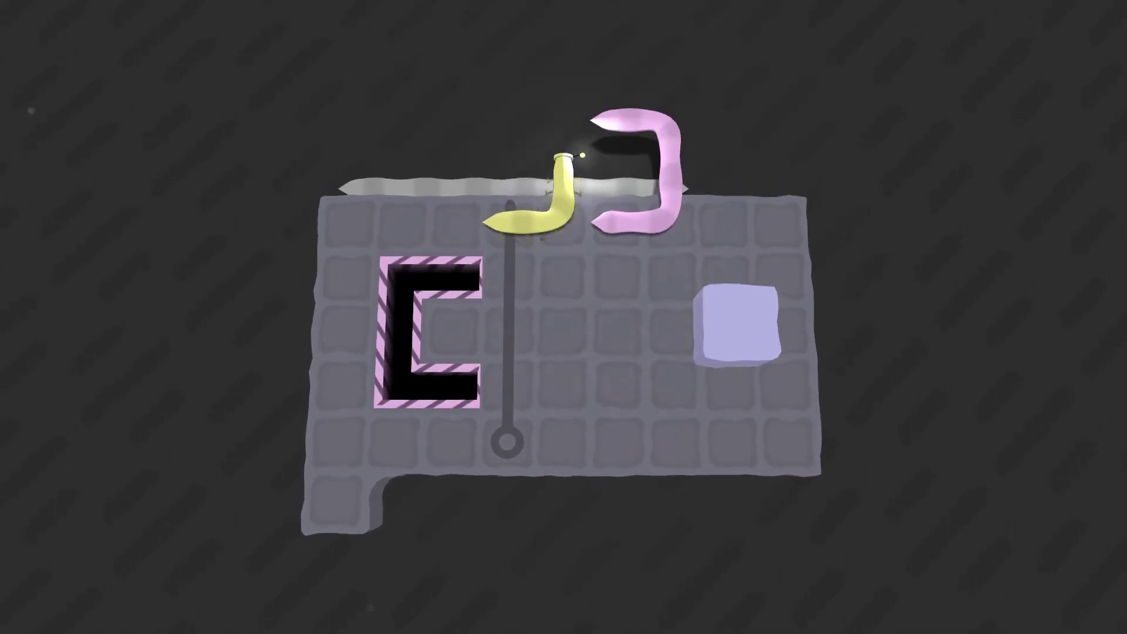
key(z)
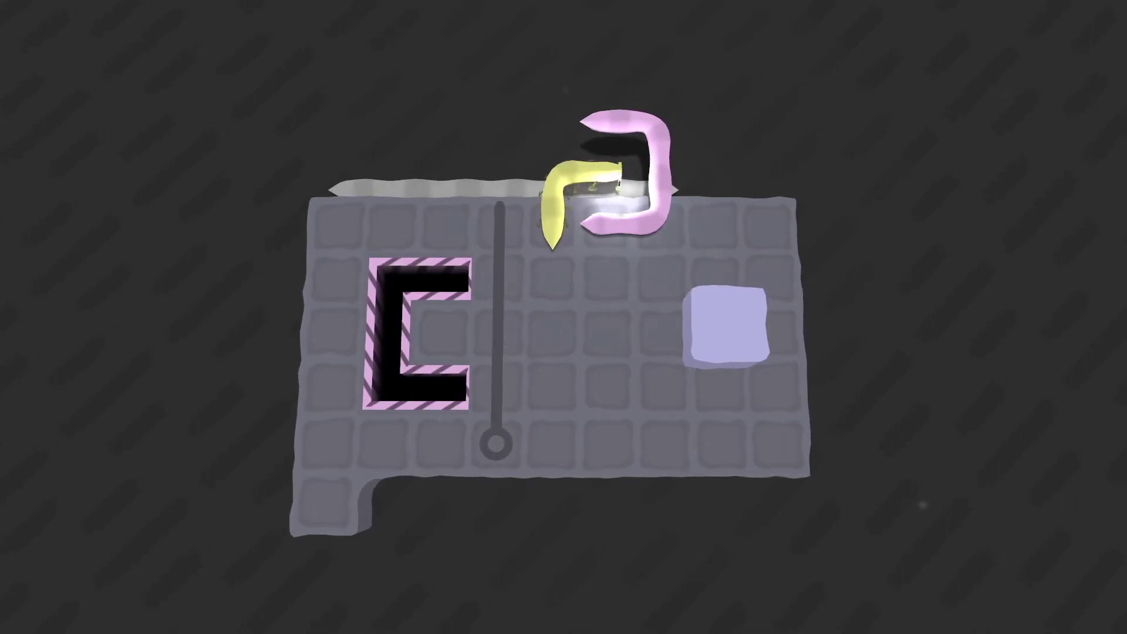
key(z)
key(z)
key(z)
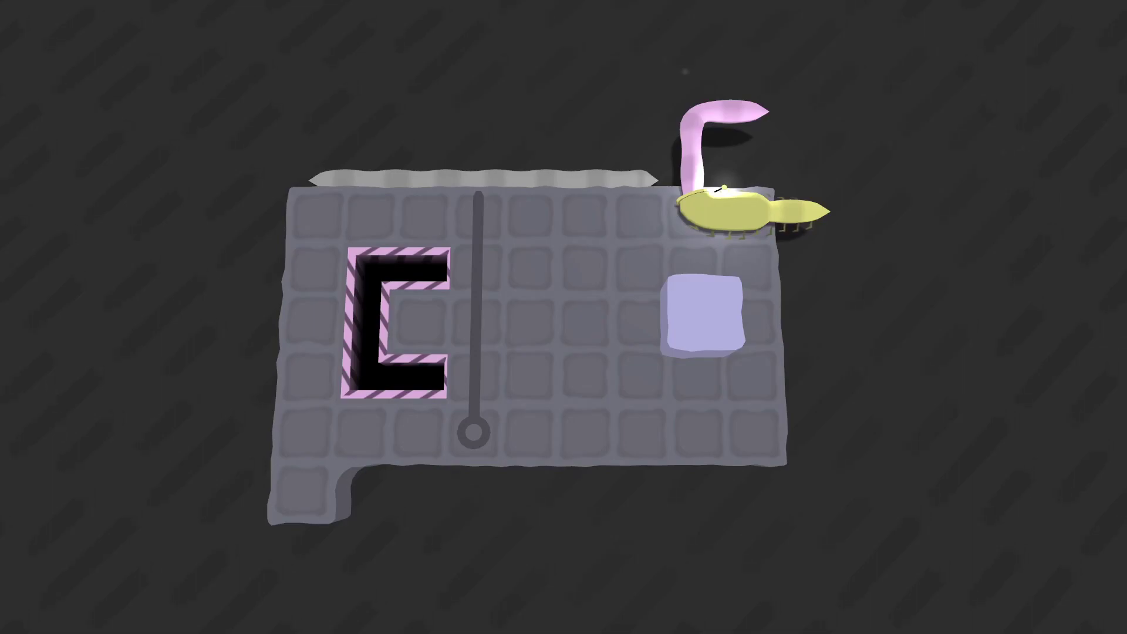
key(r)
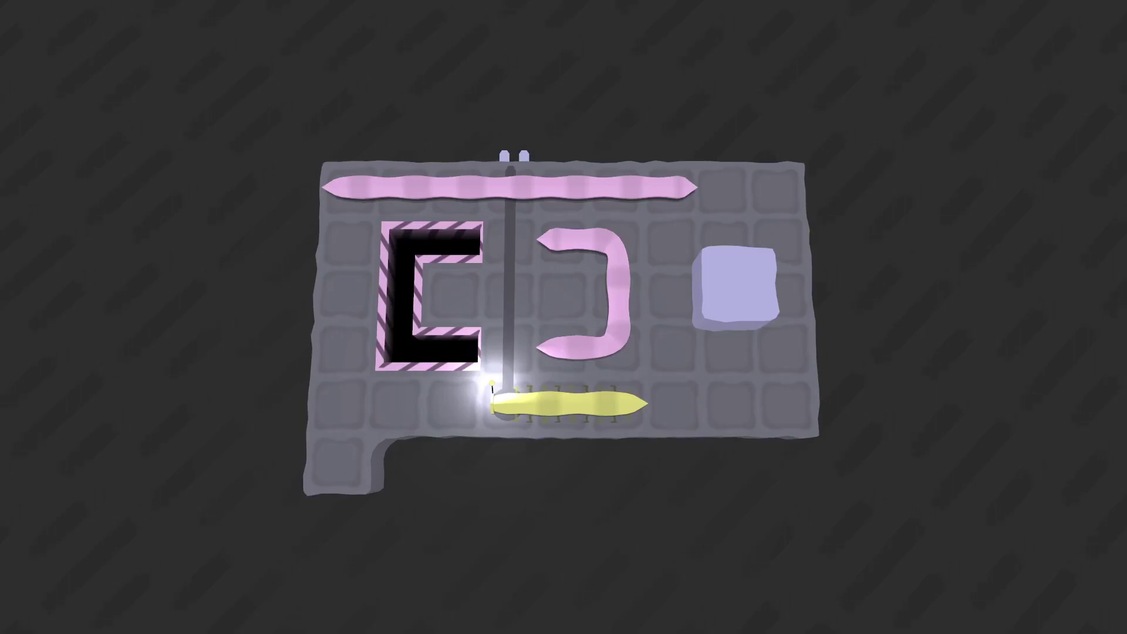
key(Right)
key(Right)
key(Right)
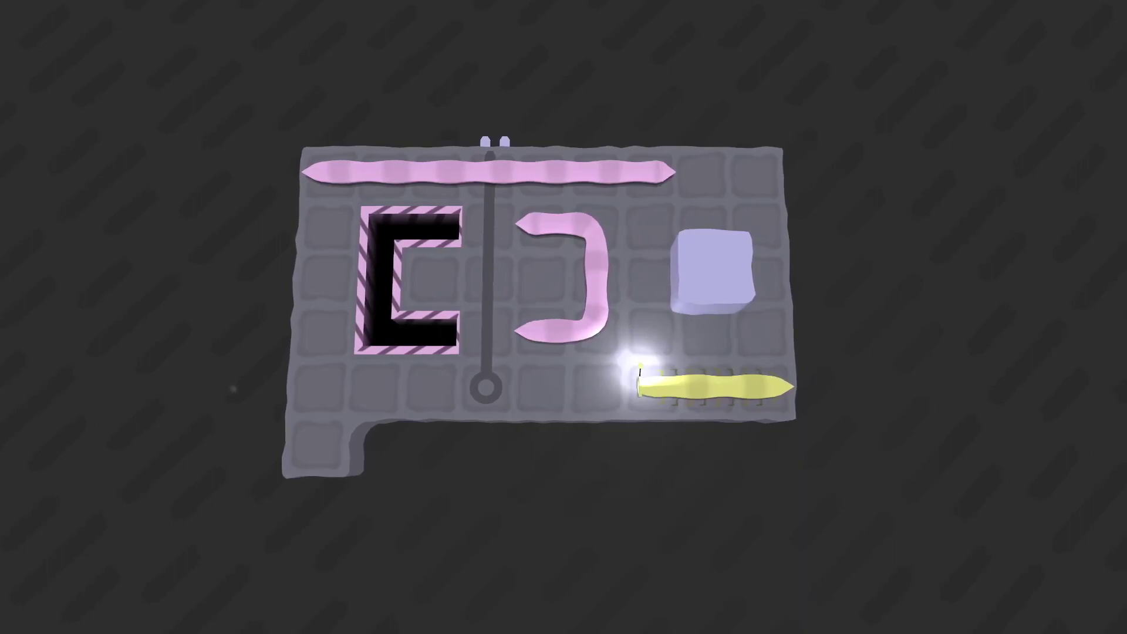
key(Up)
key(Left)
key(Left)
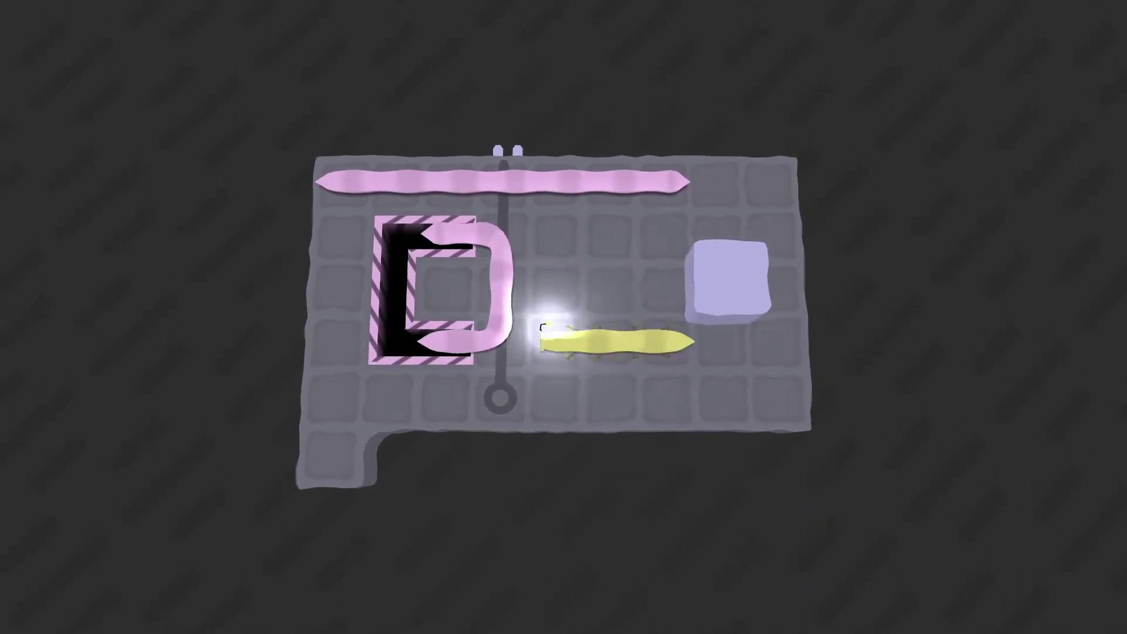
key(Left)
key(Left)
key(Left)
key(Right)
key(Right)
key(Right)
key(Right)
key(Right)
key(Right)
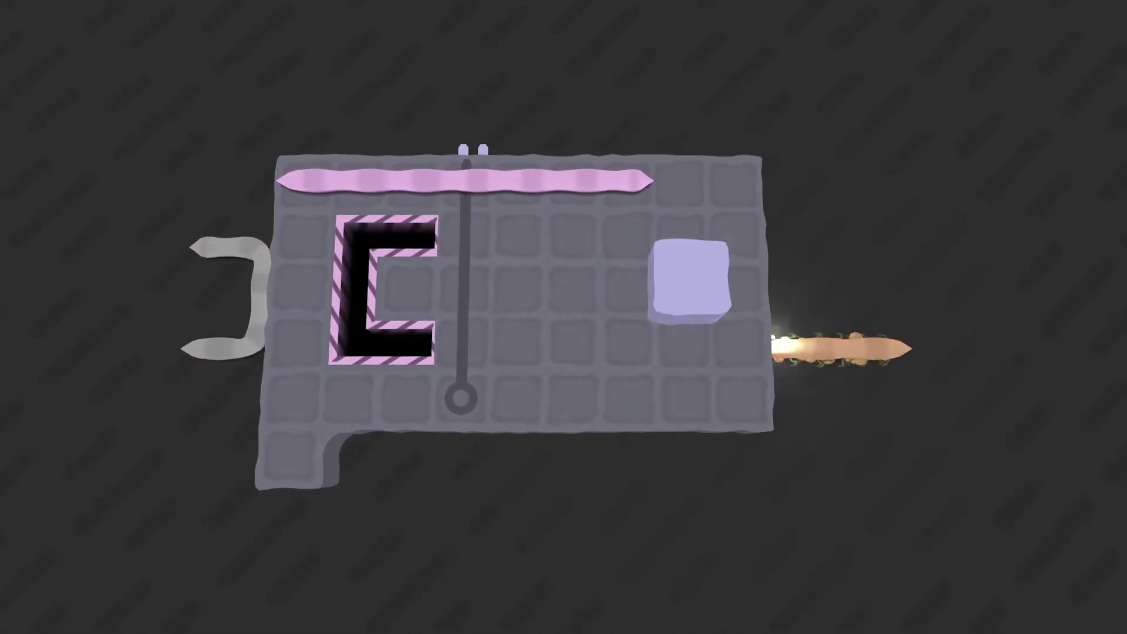
key(Left)
key(Up)
key(Up)
key(Left)
key(Down)
key(Down)
key(Down)
key(Left)
key(Left)
key(Left)
key(Left)
key(Left)
key(Left)
key(Left)
key(Down)
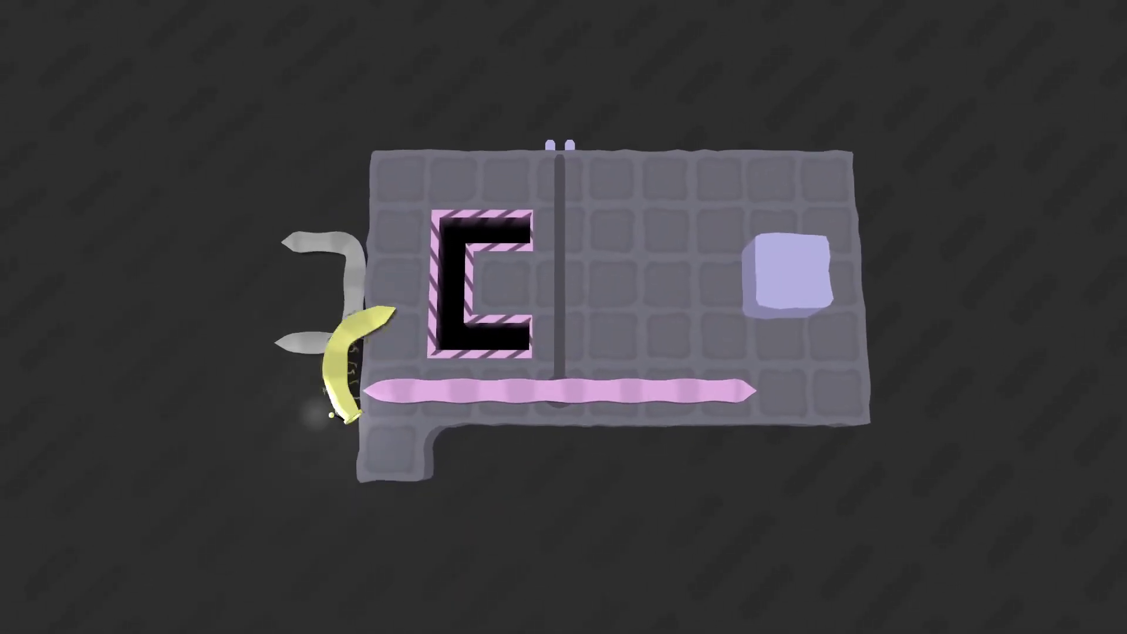
key(Right)
key(Right)
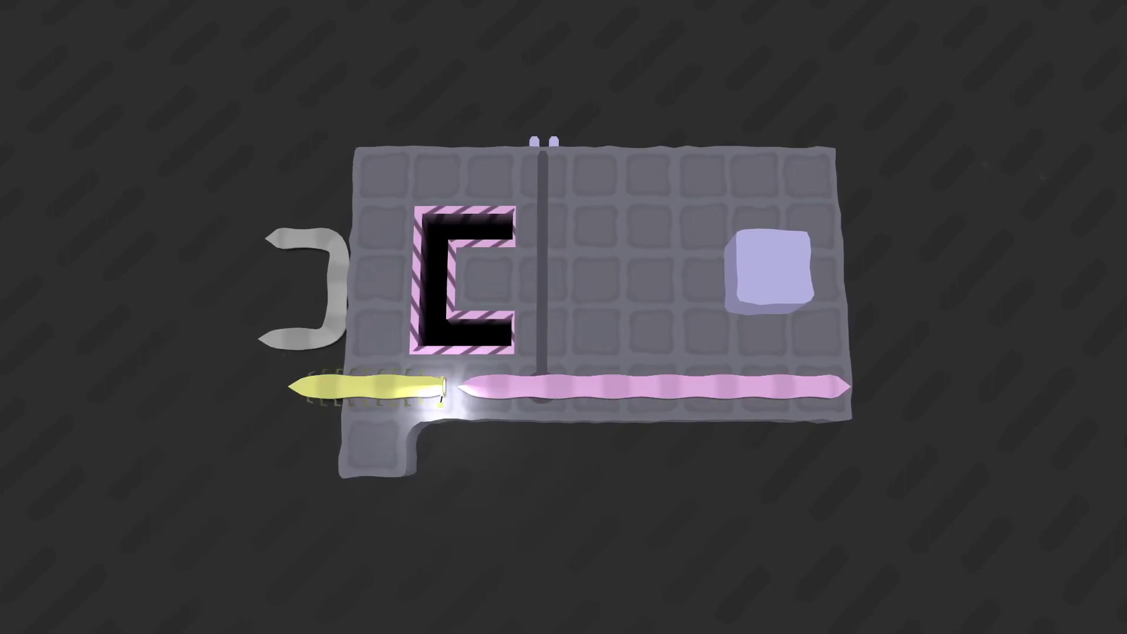
key(Right)
key(Up)
key(Left)
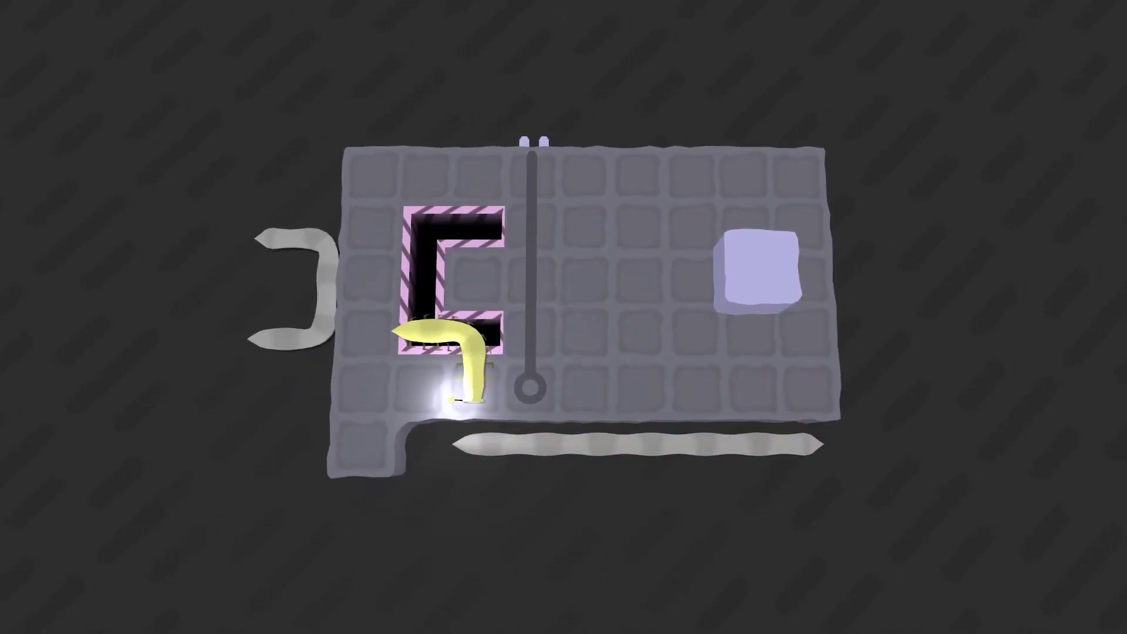
key(z)
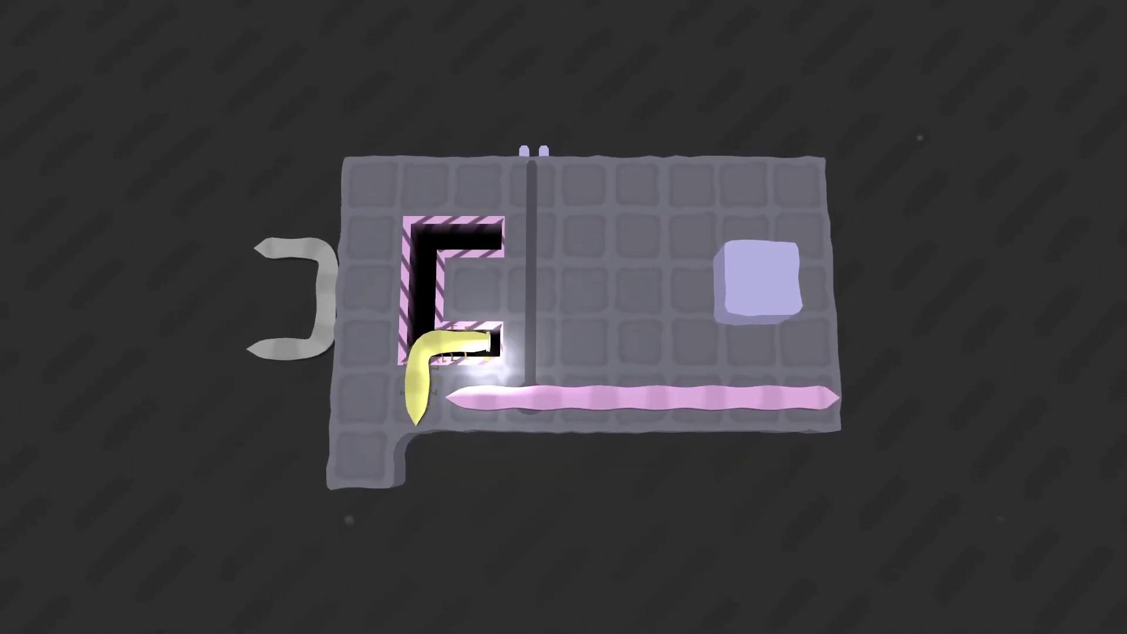
key(z)
key(z)
key(z)
key(z)
key(Right)
key(Right)
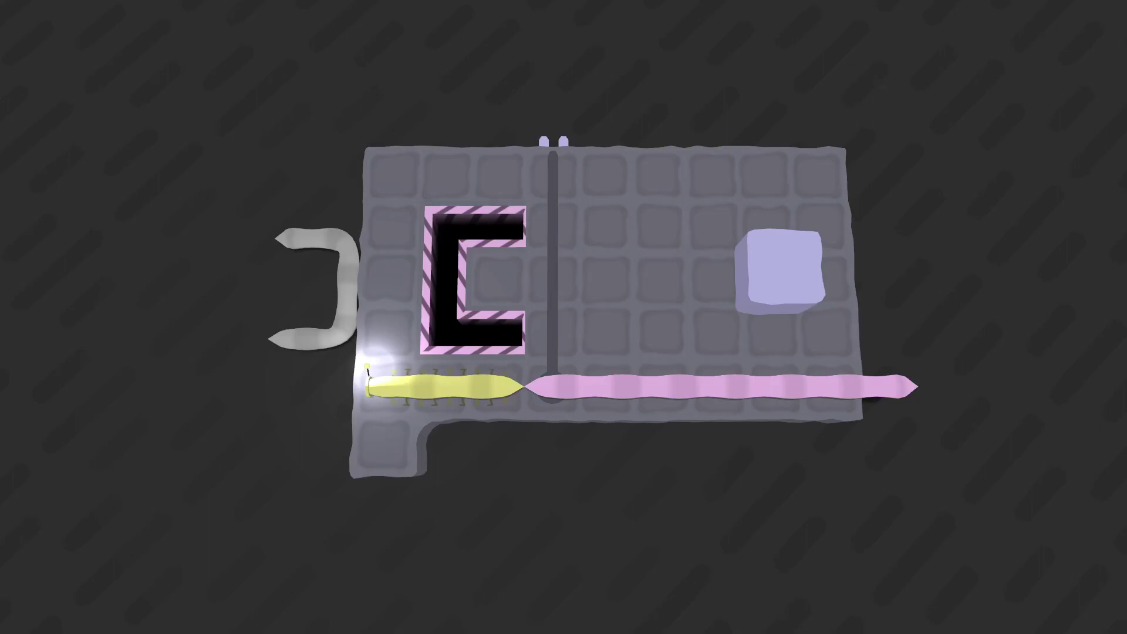
key(z)
key(Right)
key(Down)
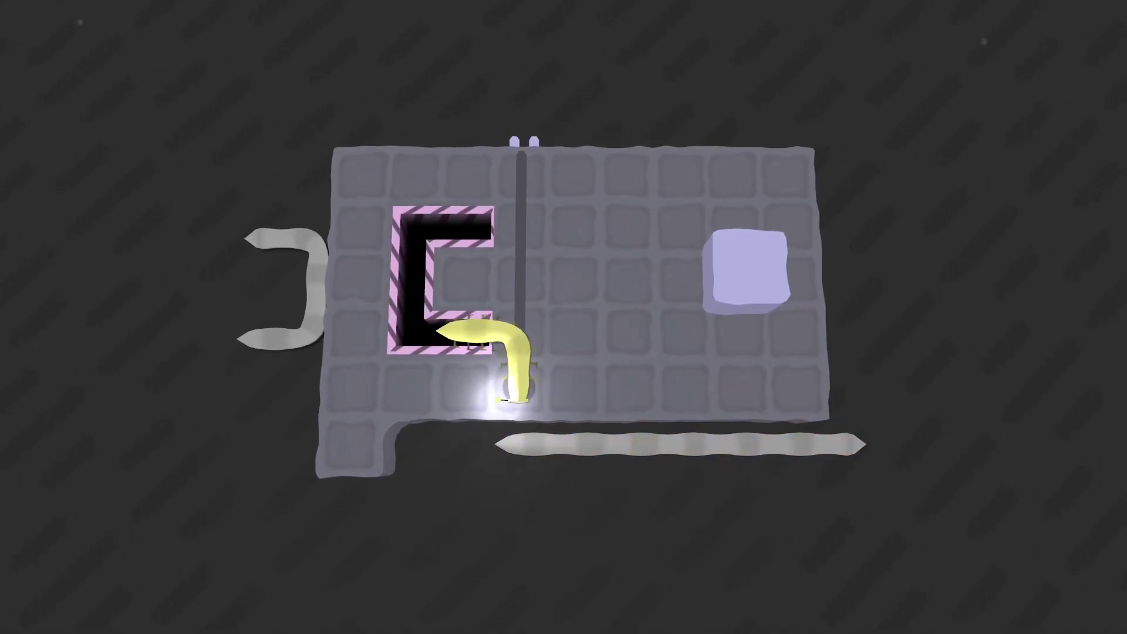
key(z)
Restore the pink pieces, then crawl the yellow worm up, down and right along the bottom row
key(z)
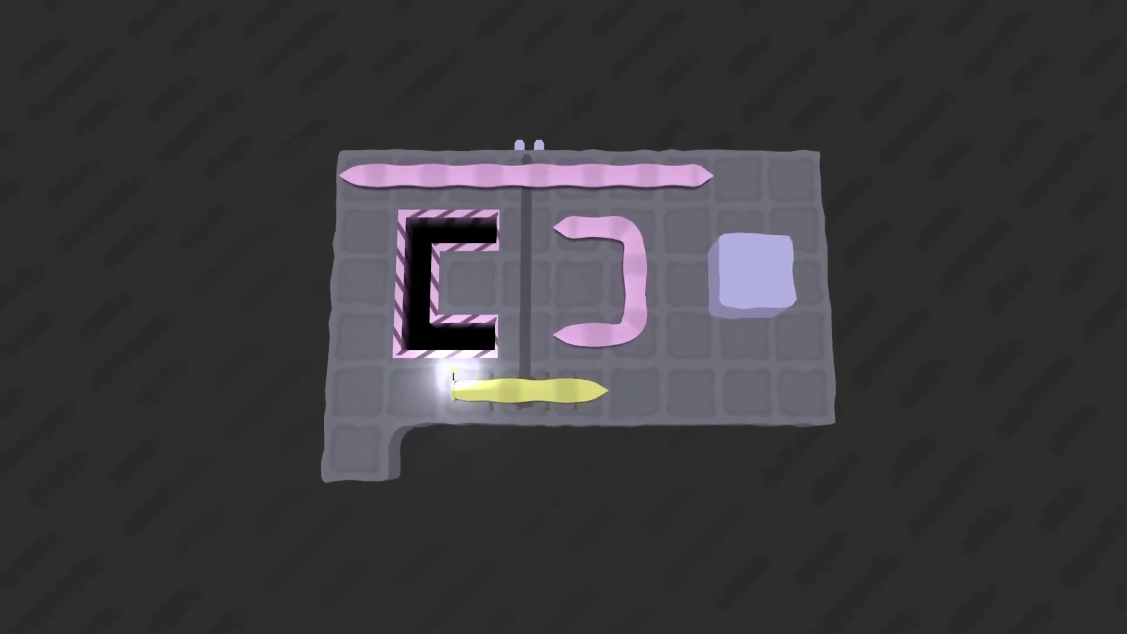
key(z)
key(Up)
key(Up)
key(Up)
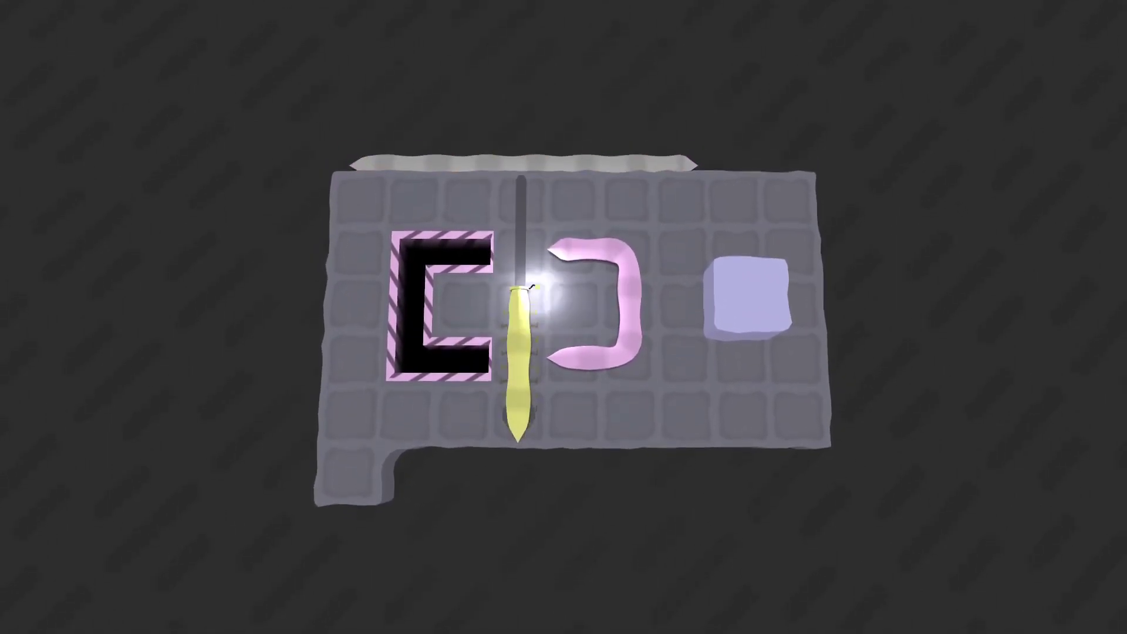
key(Left)
key(Down)
key(Right)
key(Right)
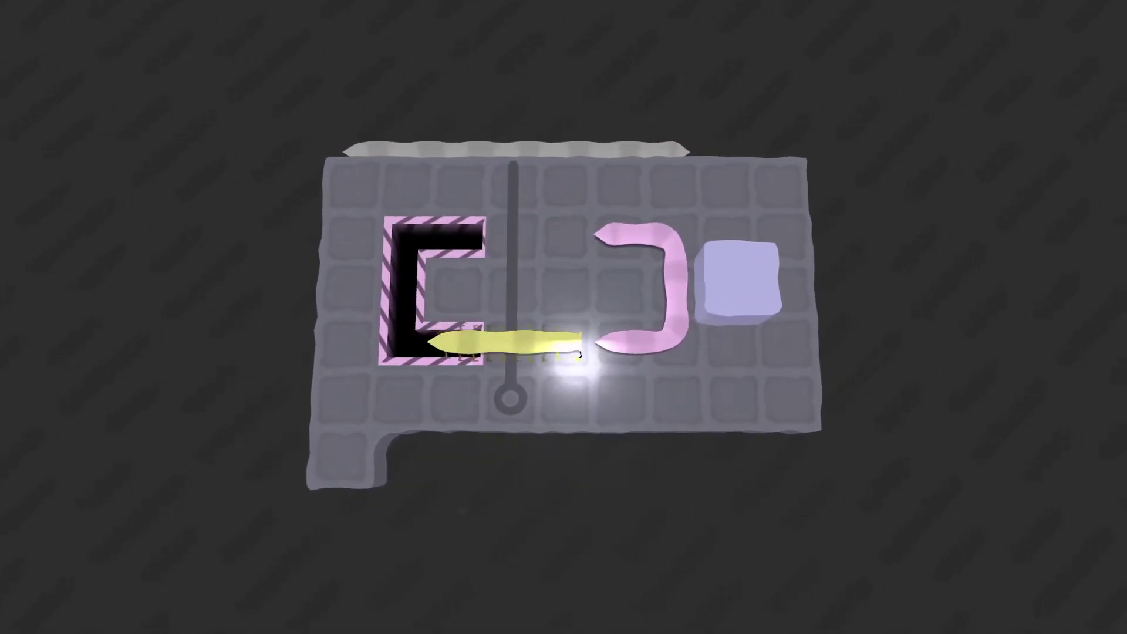
key(Right)
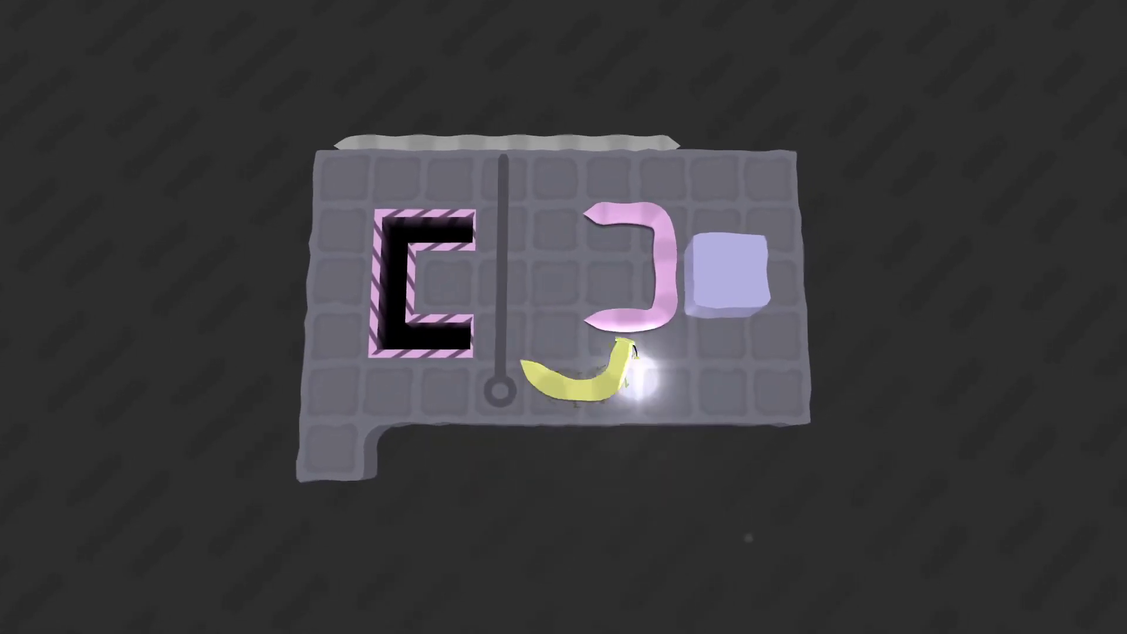
Undo the yellow worm's moves back to the arrangement with it facing left
key(z)
key(z)
key(z)
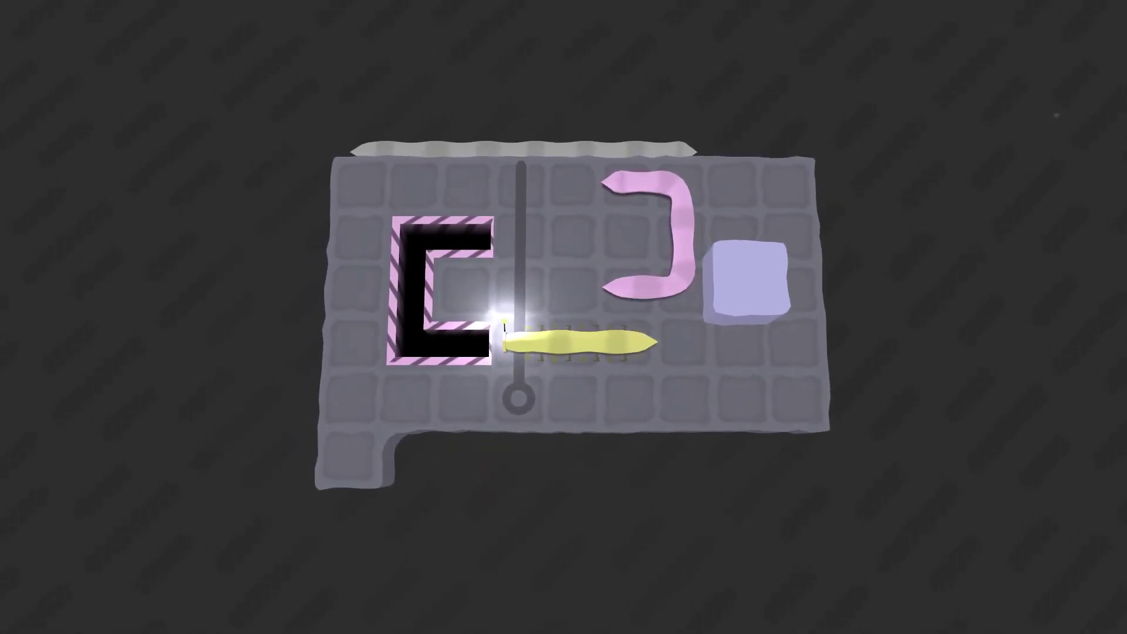
key(z)
key(z)
key(z)
key(z)
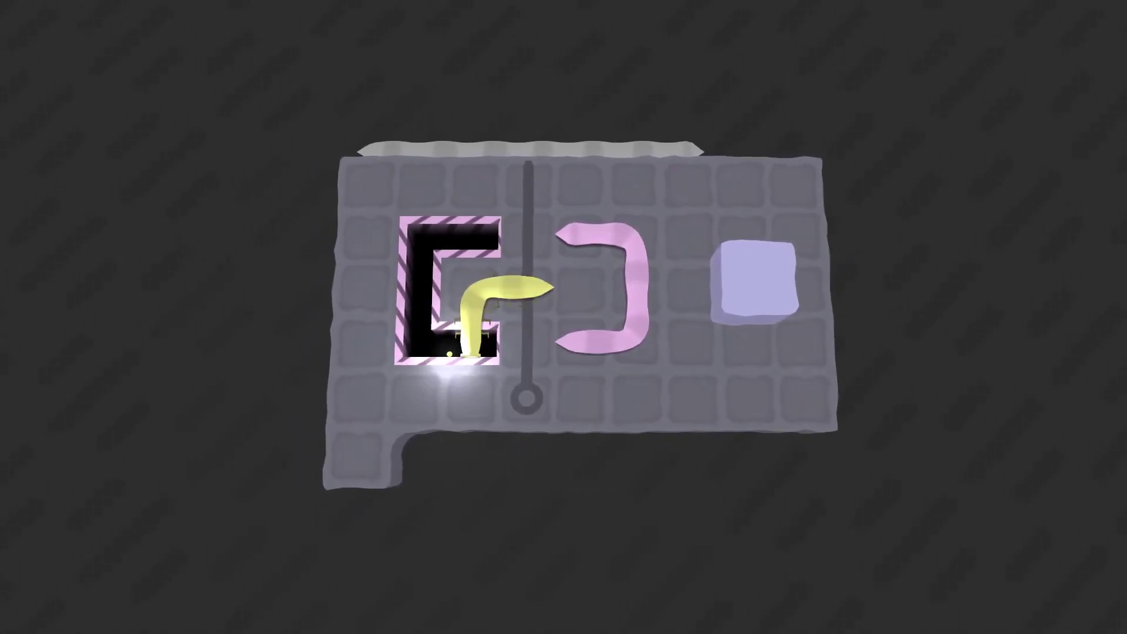
key(z)
key(z)
key(z)
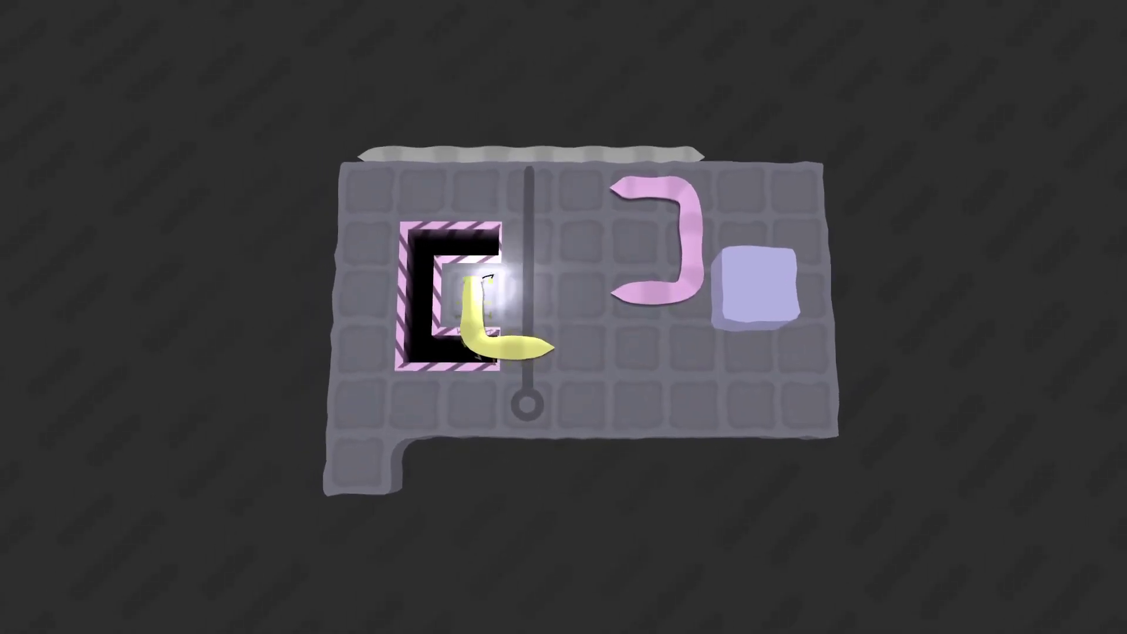
key(z)
key(z)
key(z)
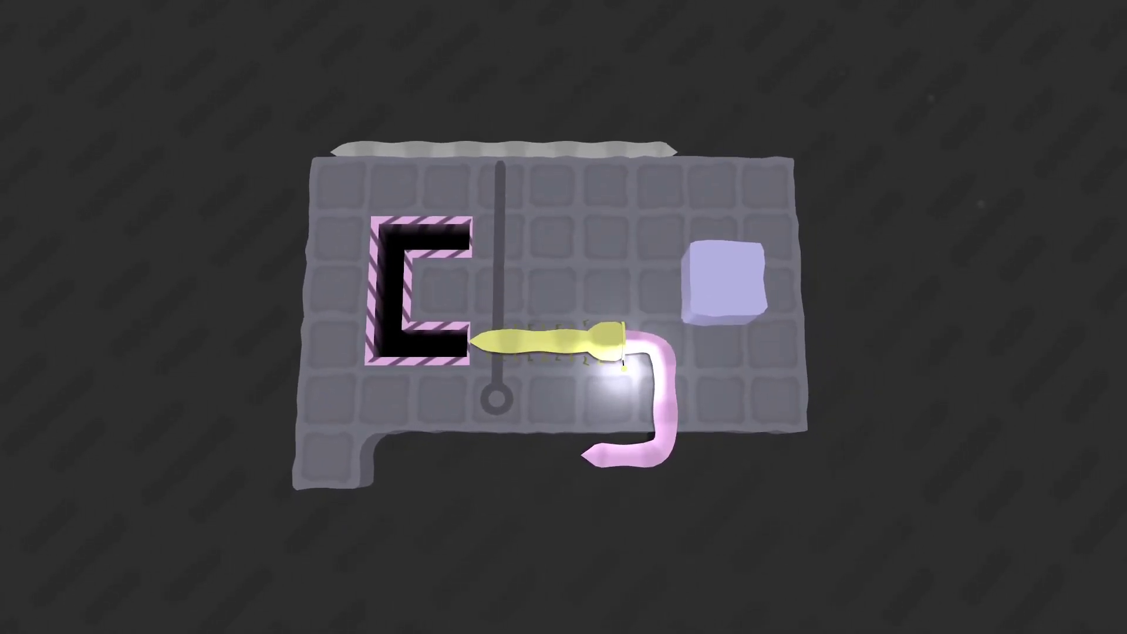
key(z)
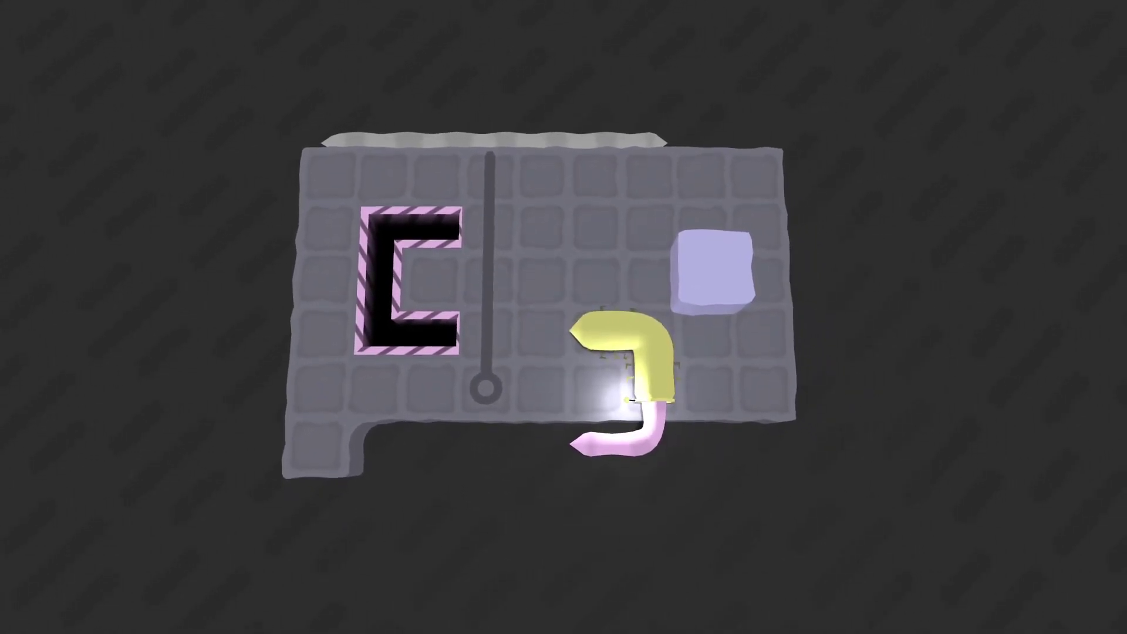
key(z)
key(z)
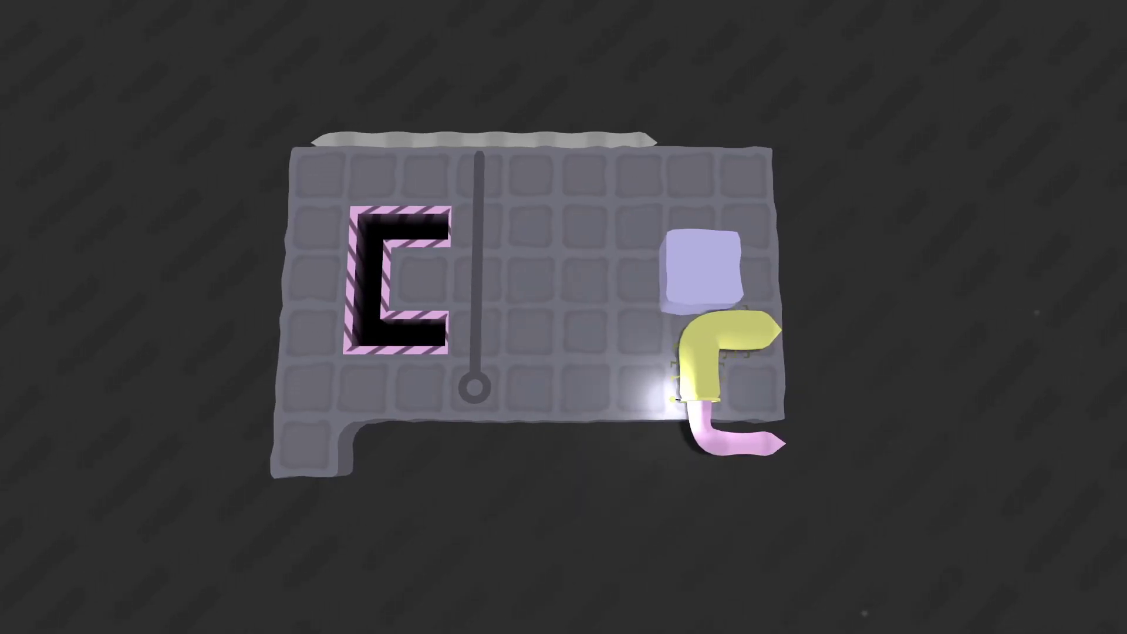
key(z)
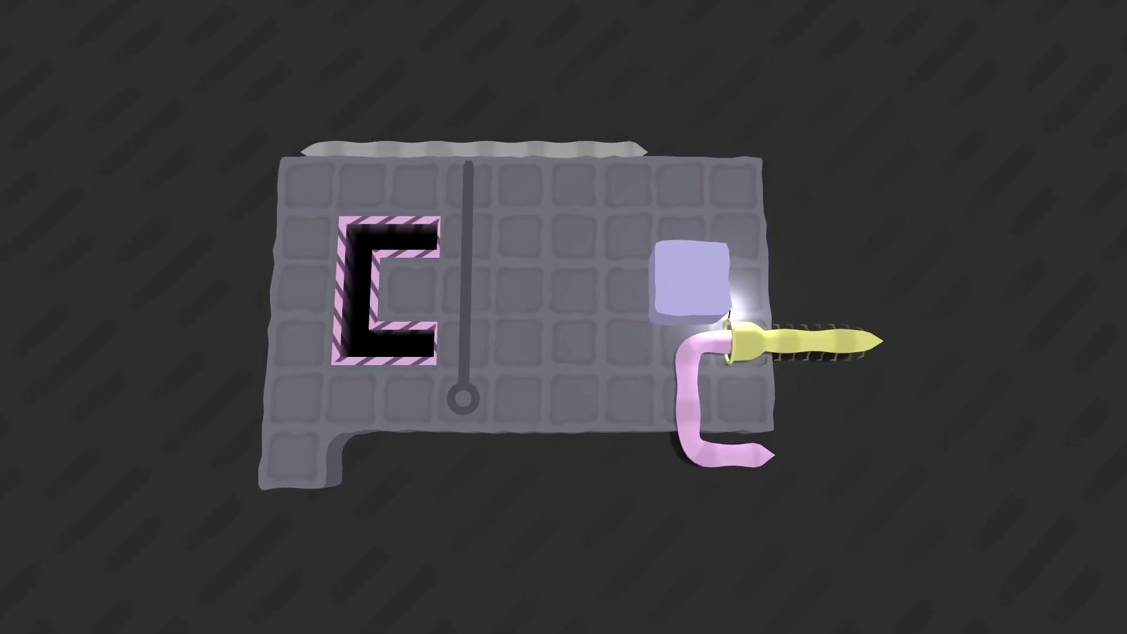
key(z)
key(z)
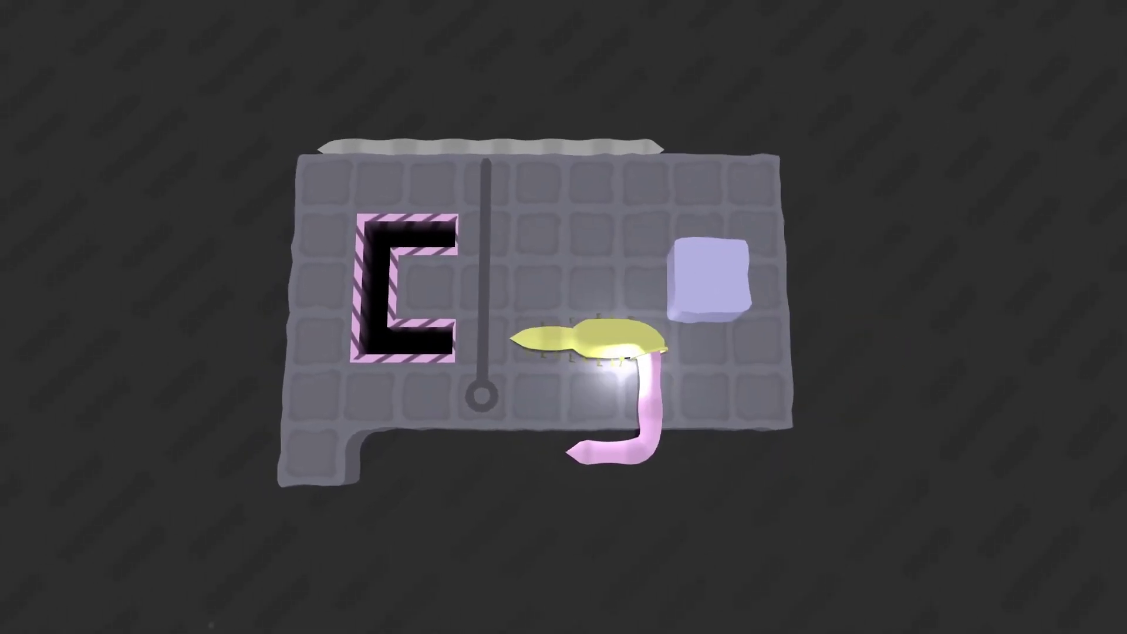
key(z)
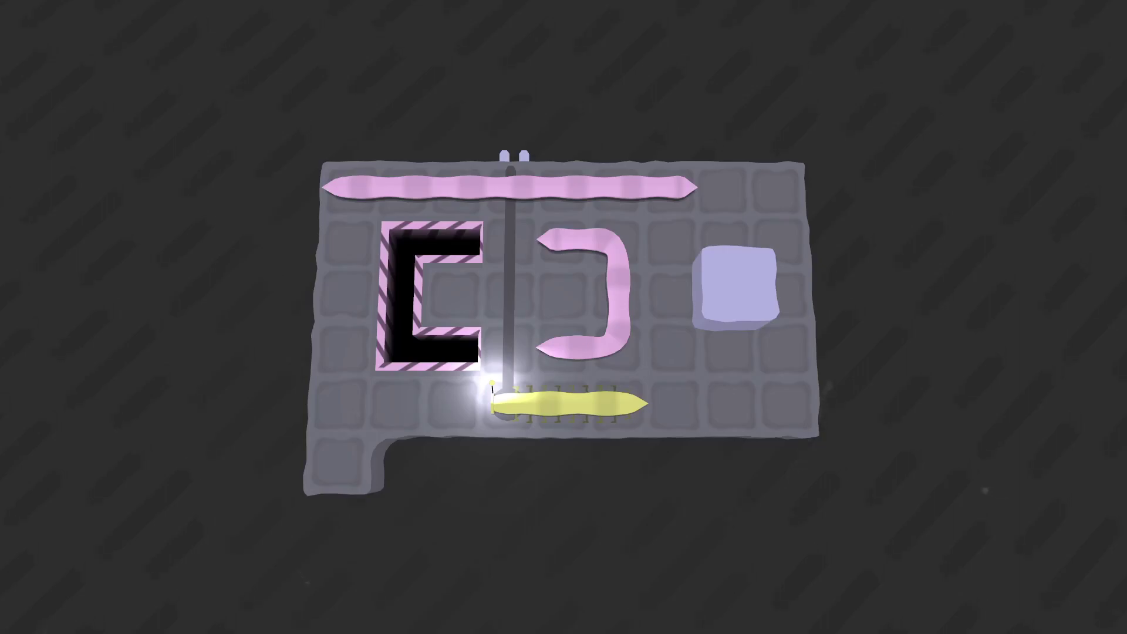
key(Left)
key(Left)
key(Left)
key(Up)
key(Up)
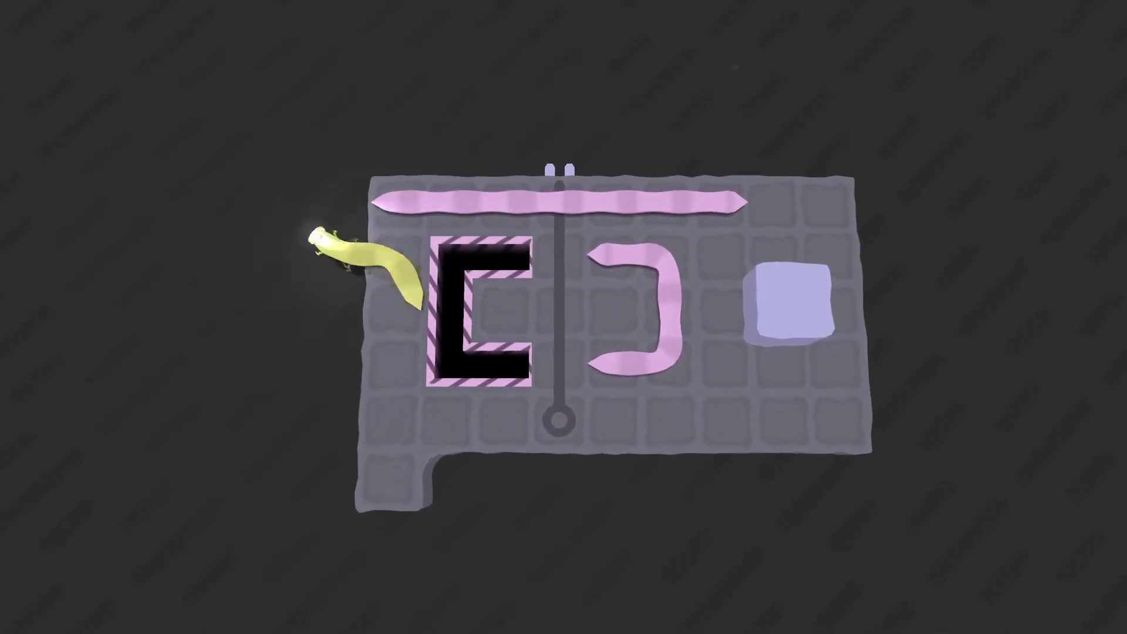
key(Right)
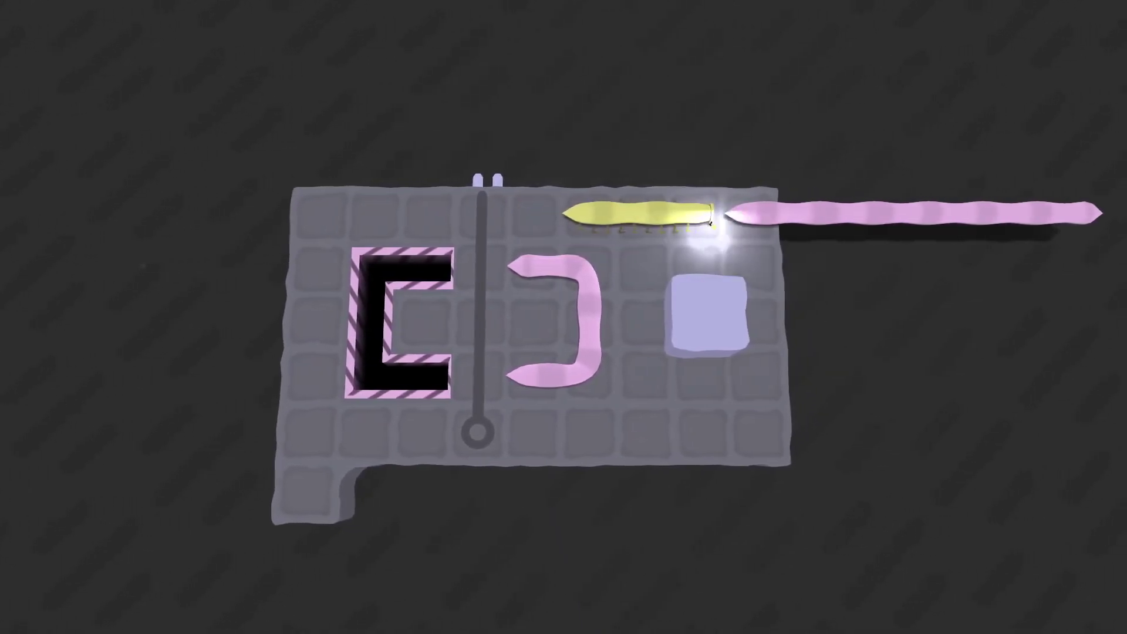
key(Down)
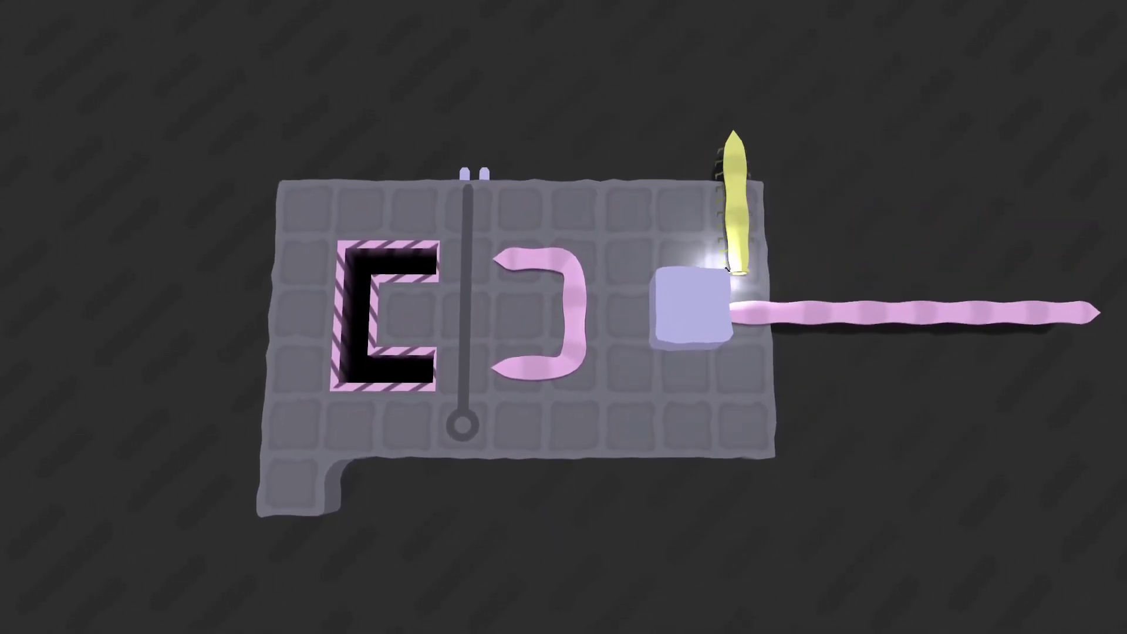
key(Left)
key(Left)
key(Down)
key(Down)
key(Right)
key(Right)
key(Right)
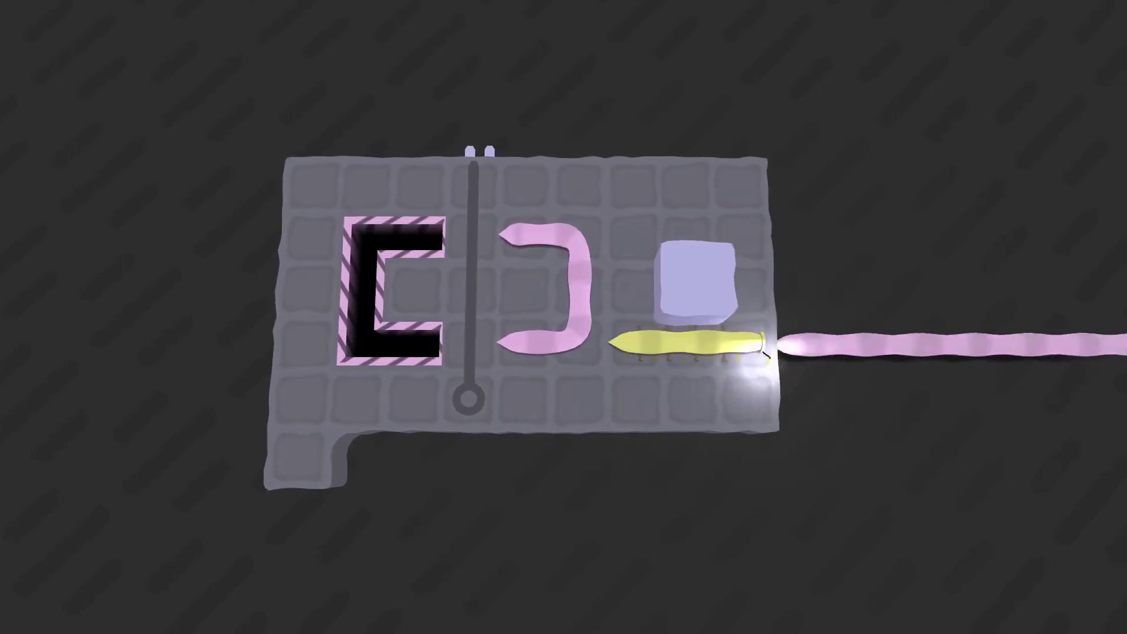
key(Up)
key(Right)
key(Down)
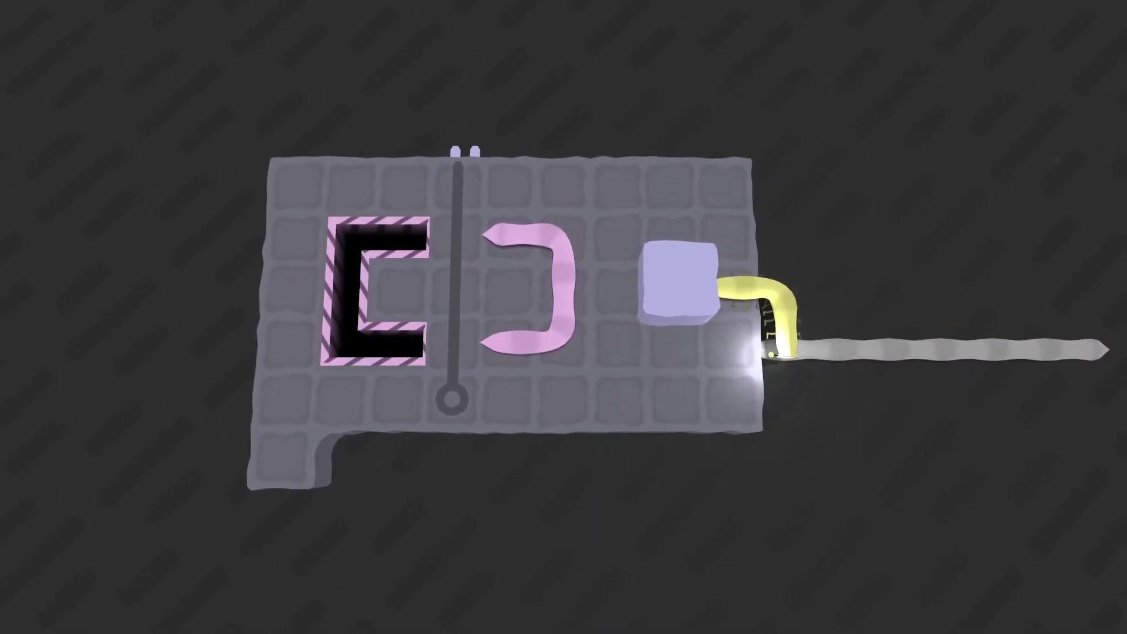
key(Down)
key(Left)
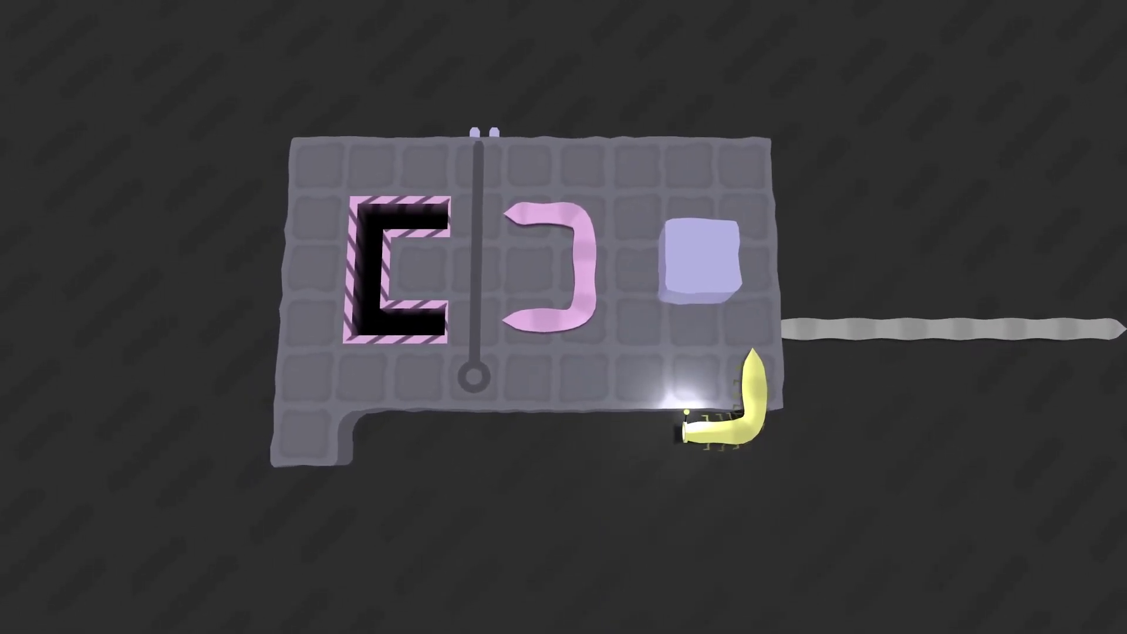
key(Up)
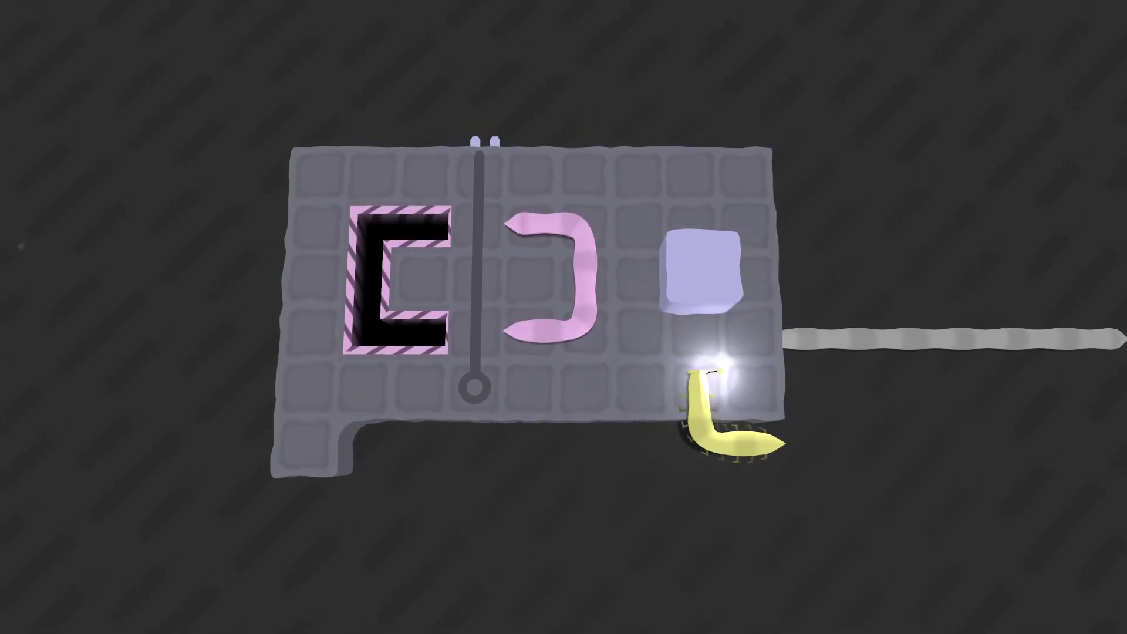
key(Up)
key(Right)
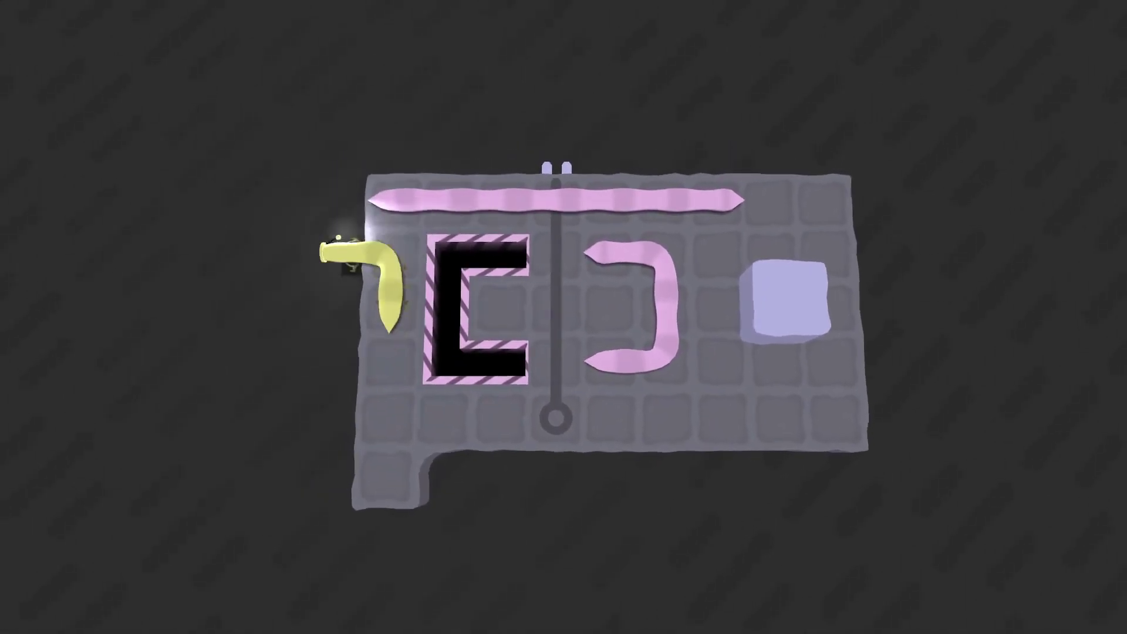
Push the pink bar off the top row, then shove the pink bracket toward the bottom edge
key(Right)
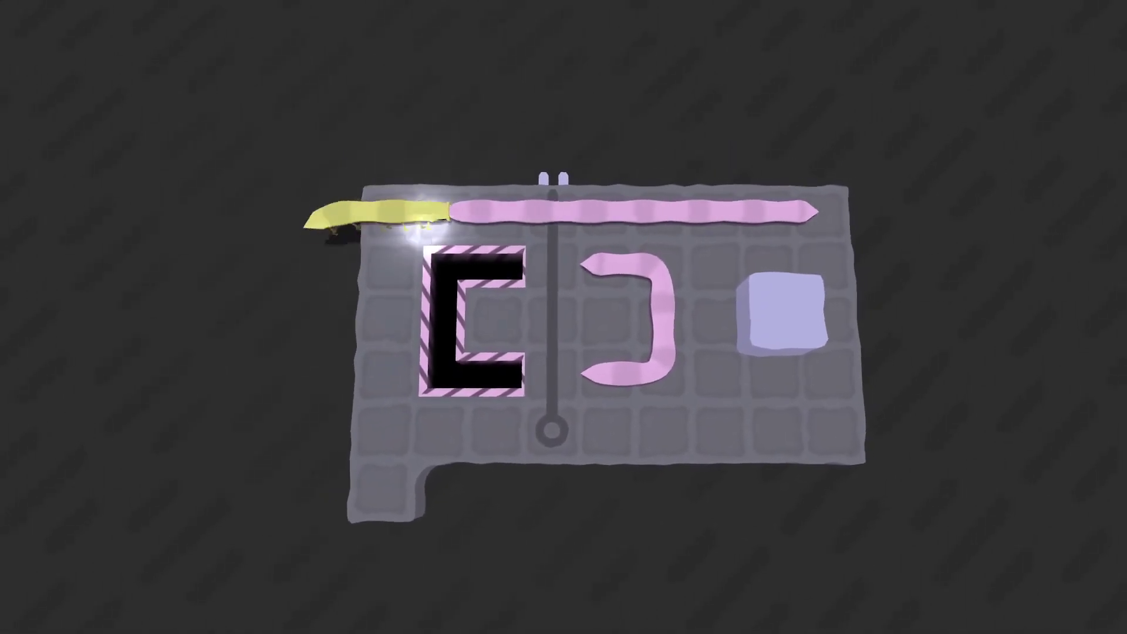
key(Down)
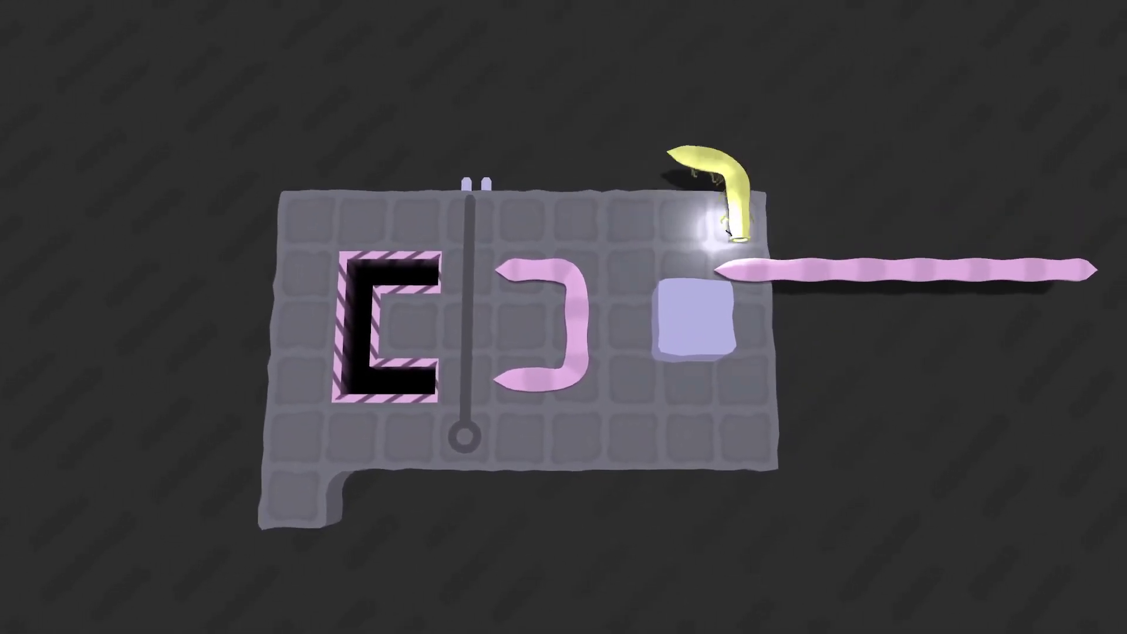
key(Right)
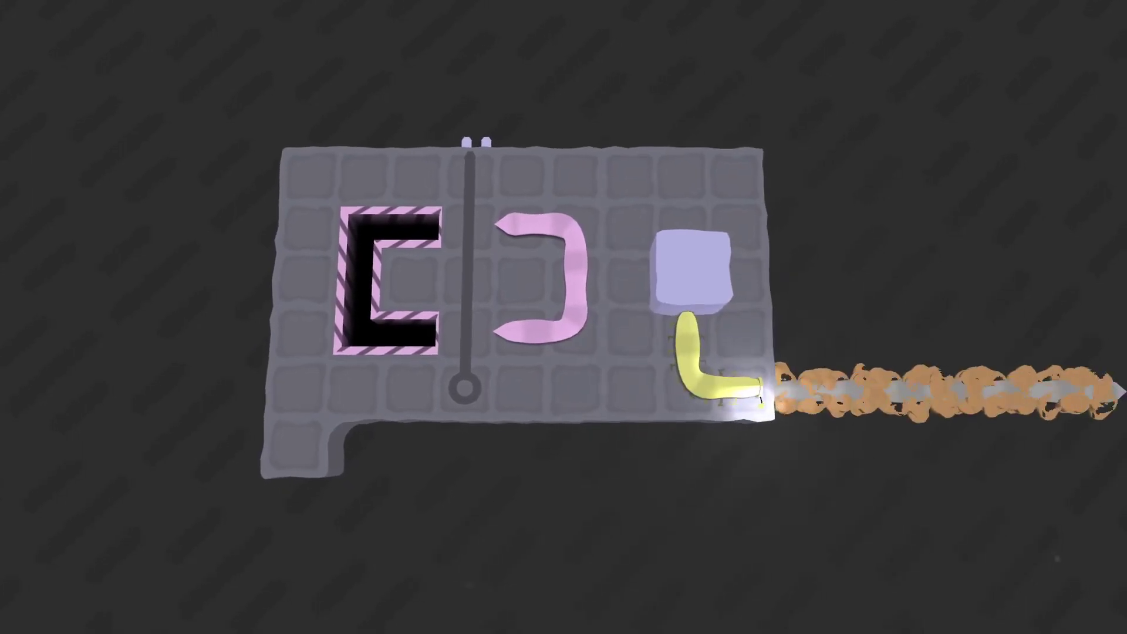
key(Left)
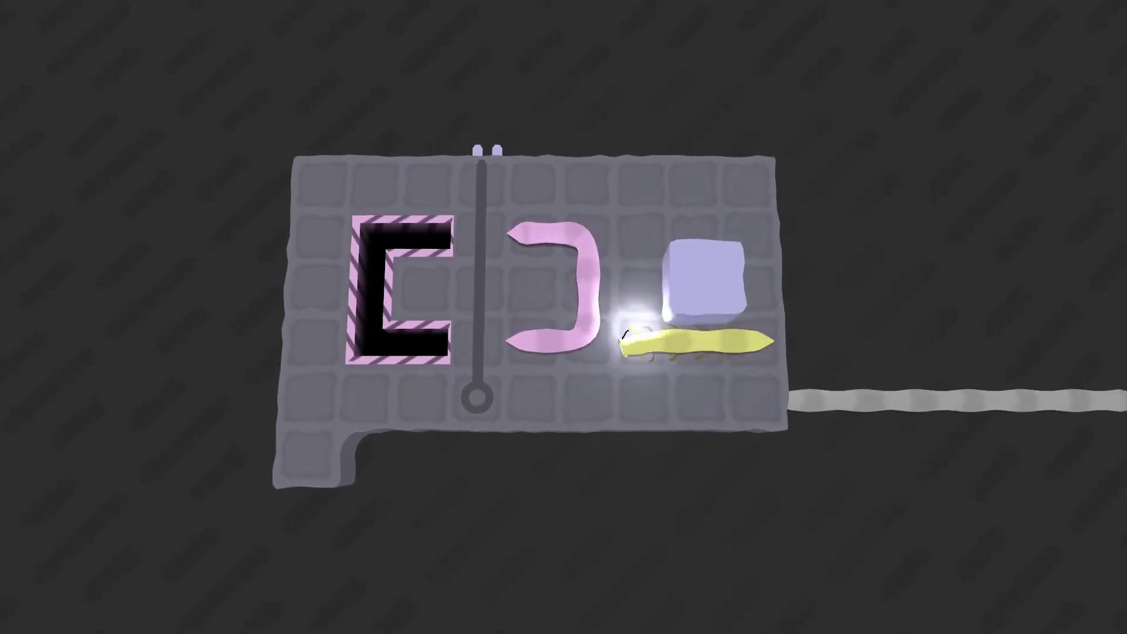
key(Up)
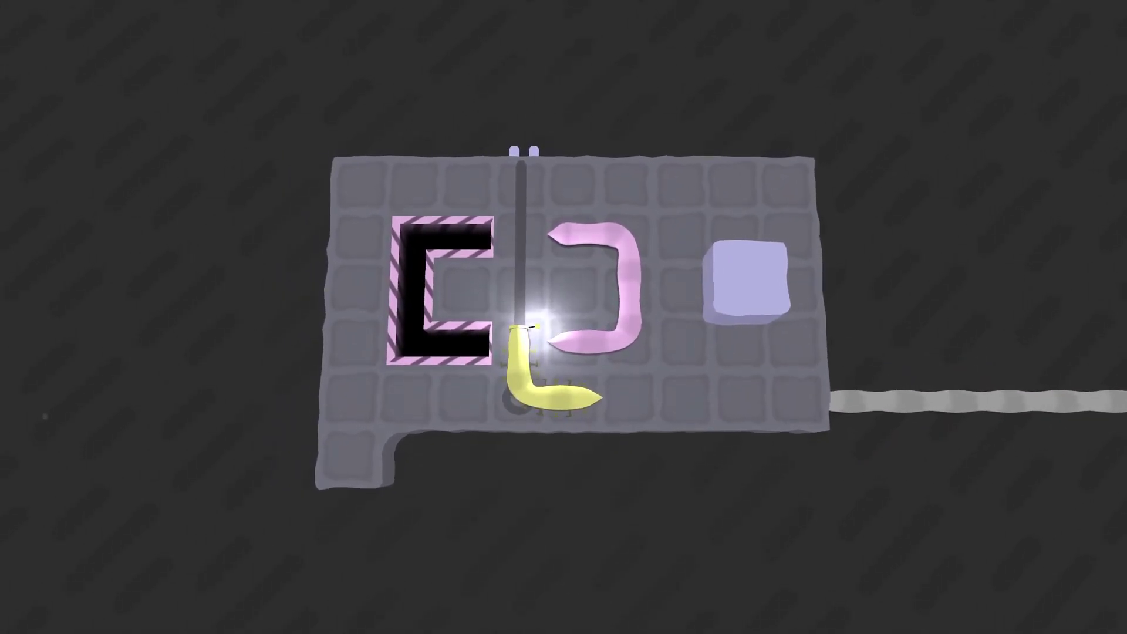
key(Right)
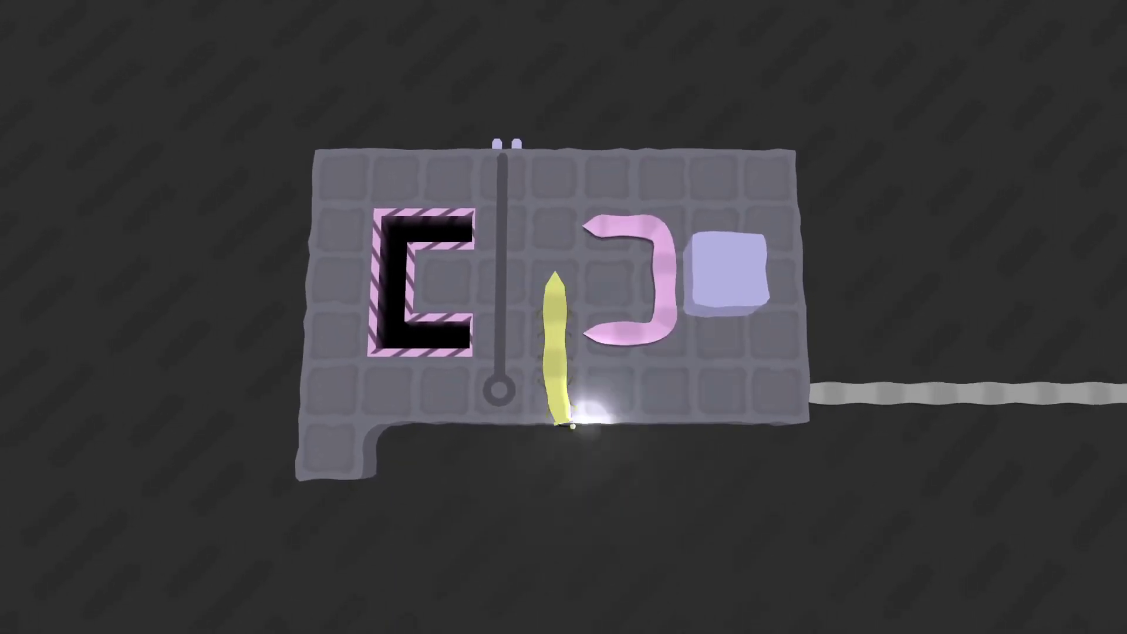
key(Right)
key(Down)
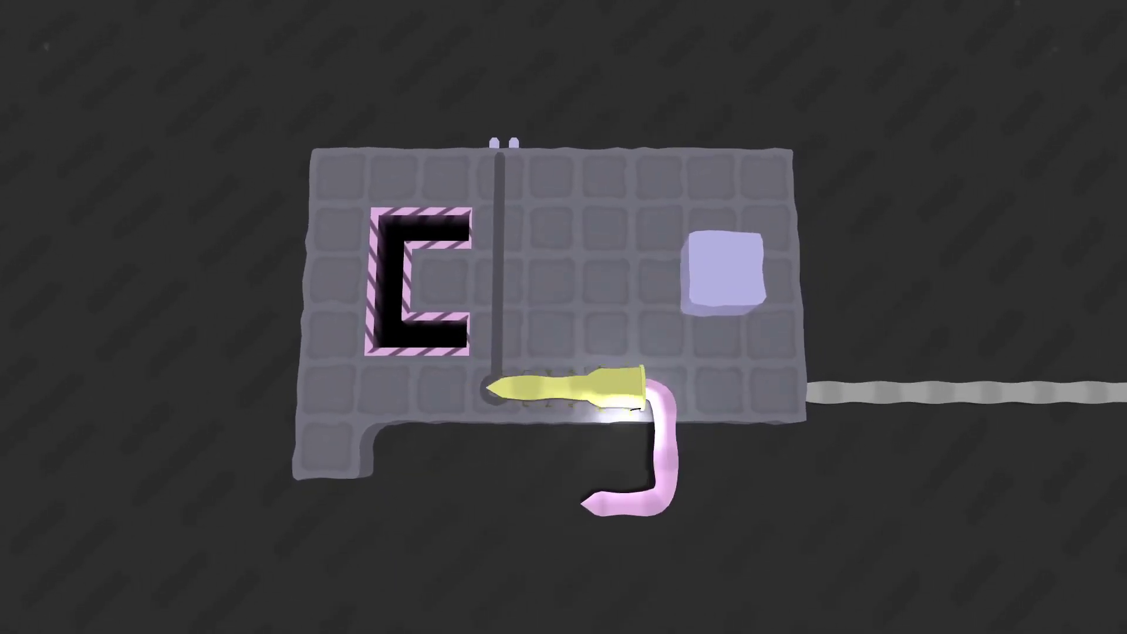
Bring the bracket back, push it below the board edge, and curl the worm beside the box
key(z)
key(z)
key(z)
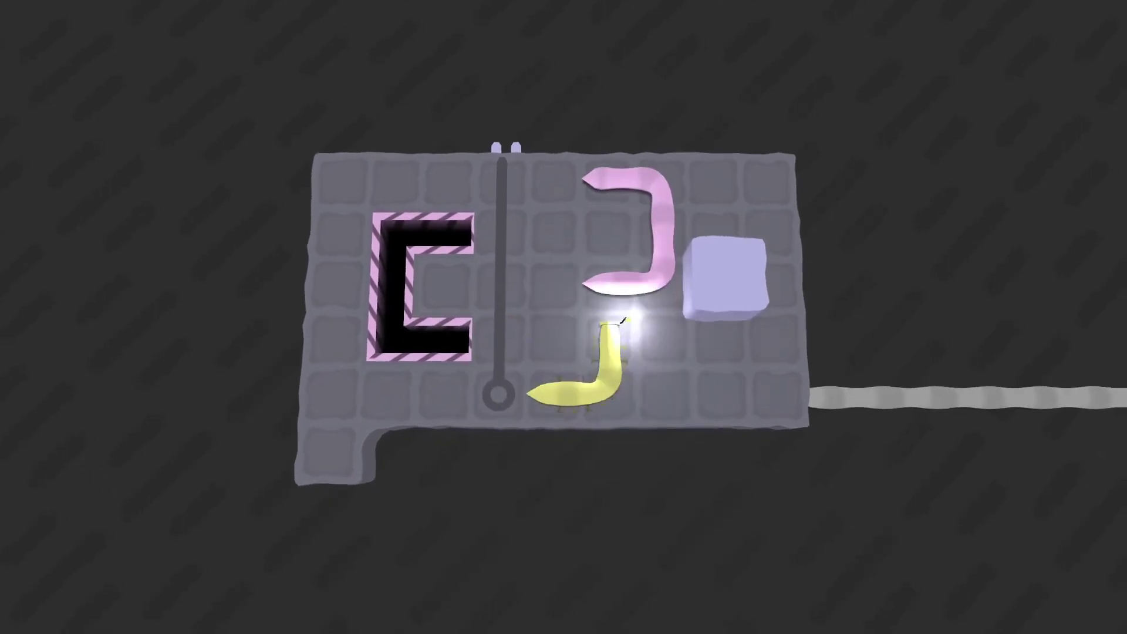
key(z)
key(Right)
key(Right)
key(Down)
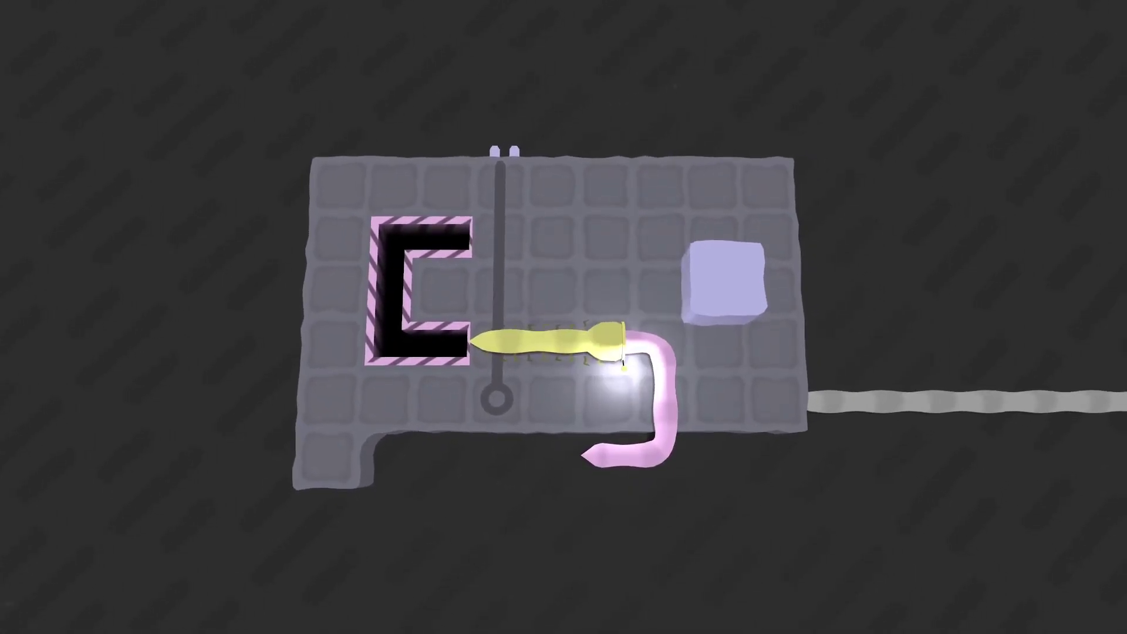
key(Down)
key(Right)
key(Up)
key(Right)
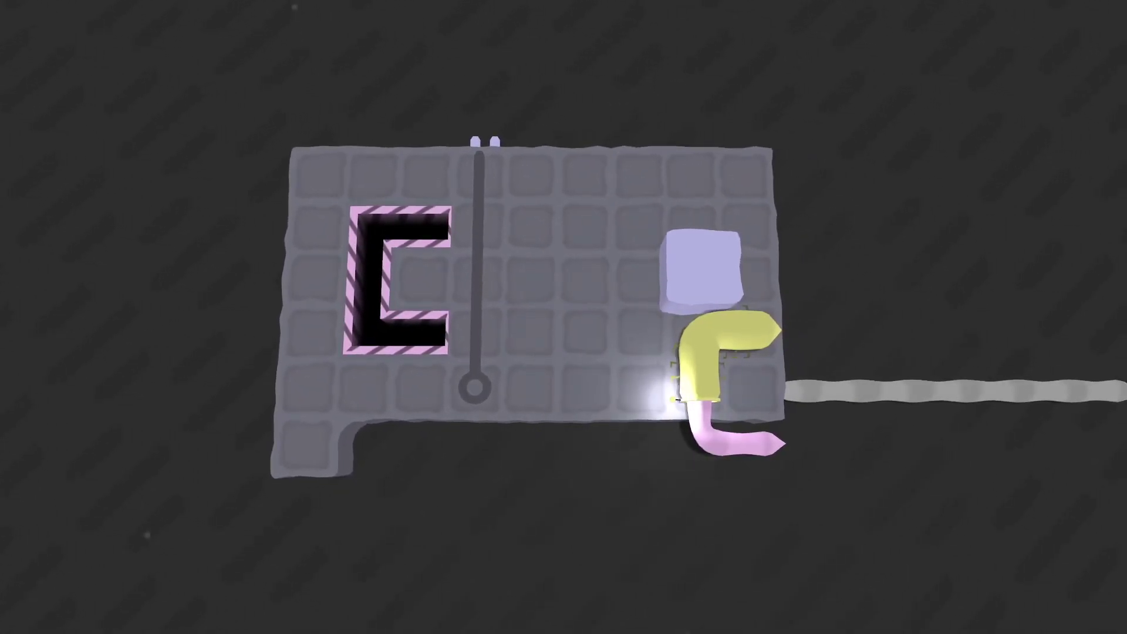
key(Right)
Rewind the bracket to the top, then push the pink piece off the bottom edge again
key(z)
key(z)
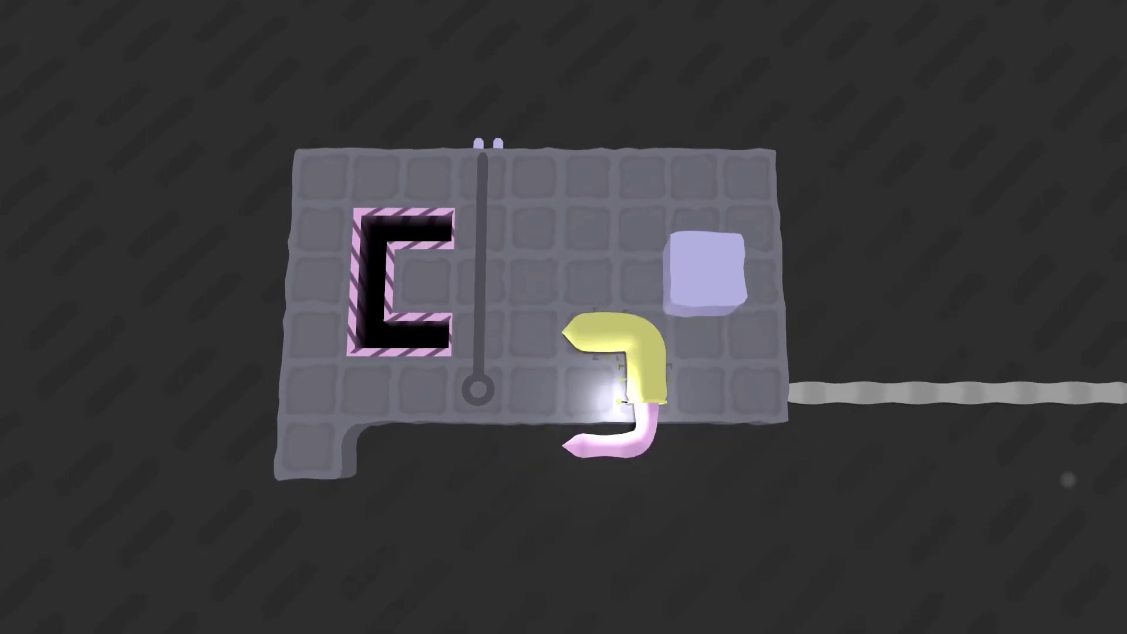
key(z)
key(z)
key(z)
key(z)
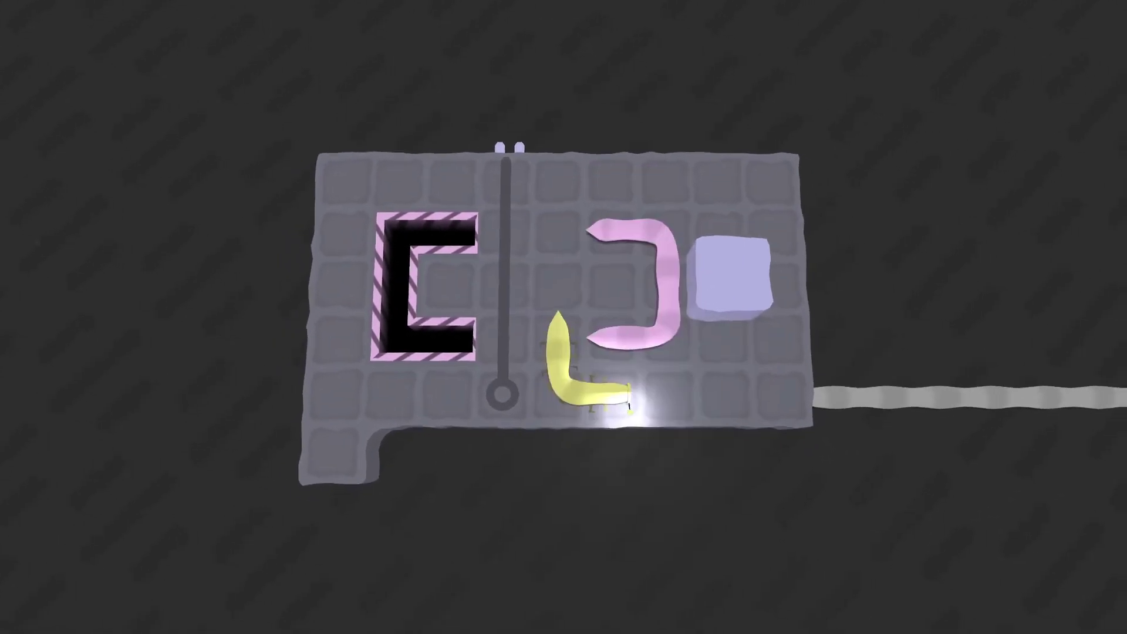
key(z)
key(z)
key(z)
key(Right)
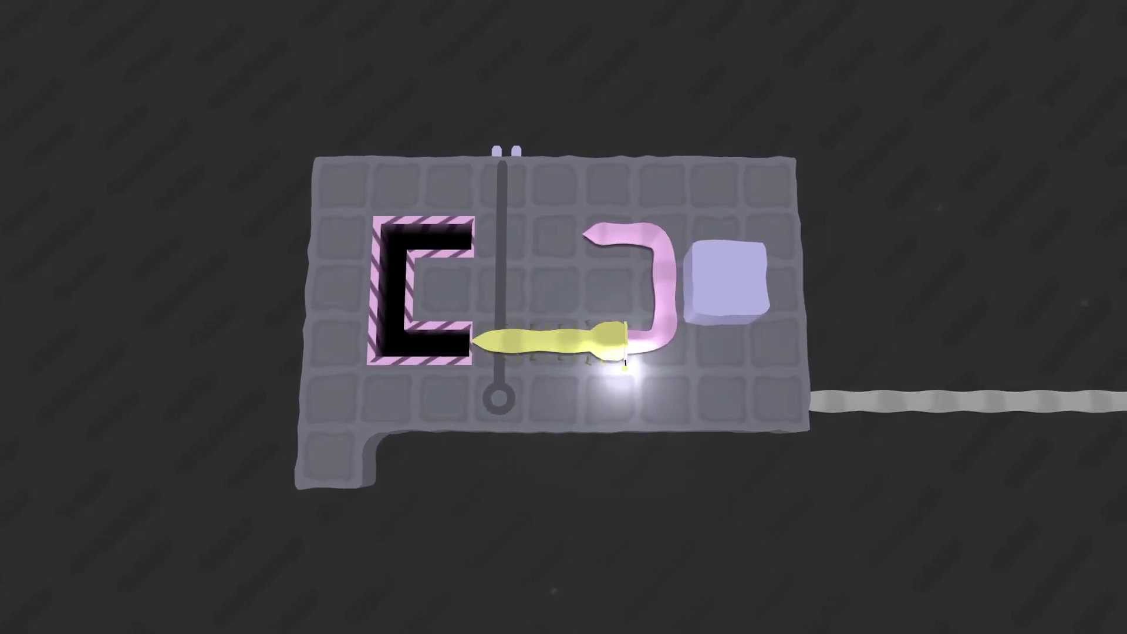
key(Down)
key(Right)
key(Right)
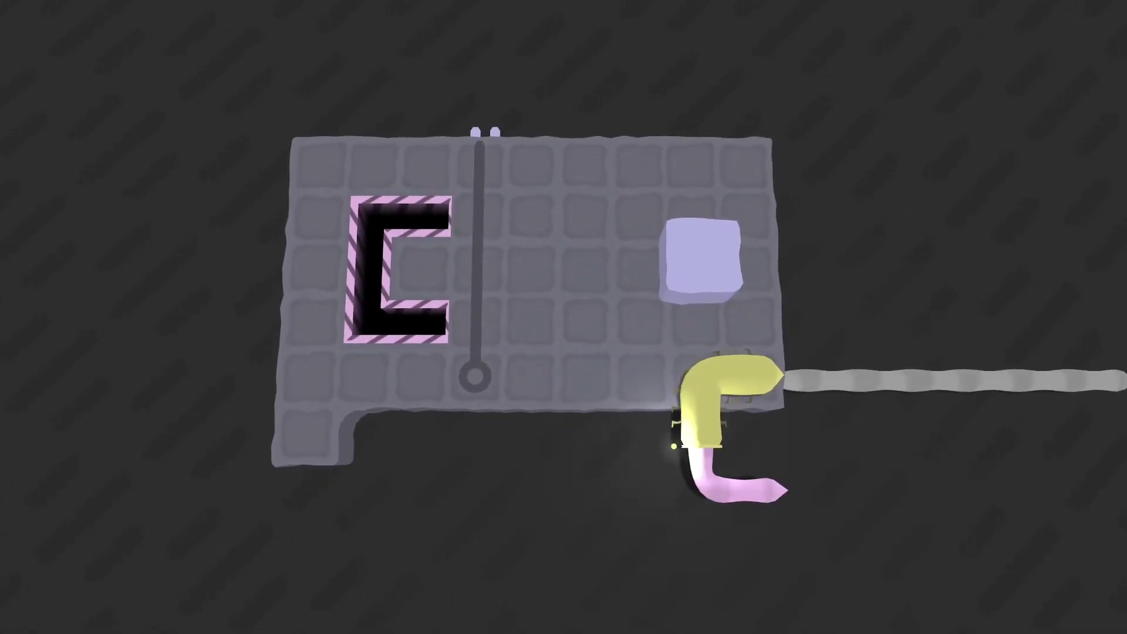
Crawl onto the grey track and across the board, curling down off the right edge
key(Right)
key(Right)
key(Right)
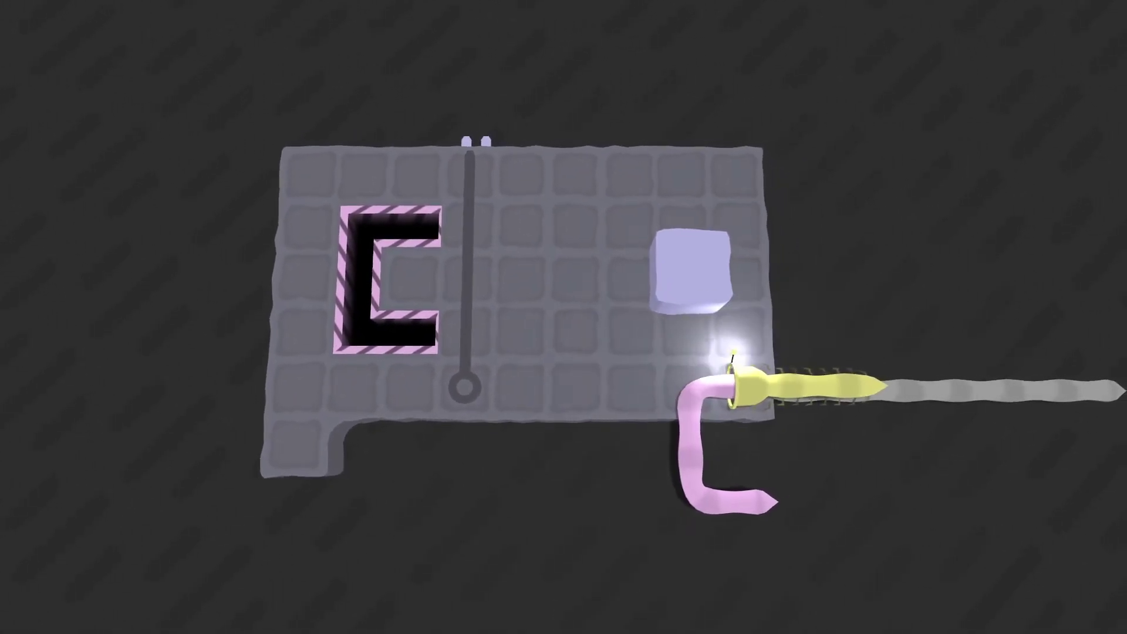
key(Up)
key(Down)
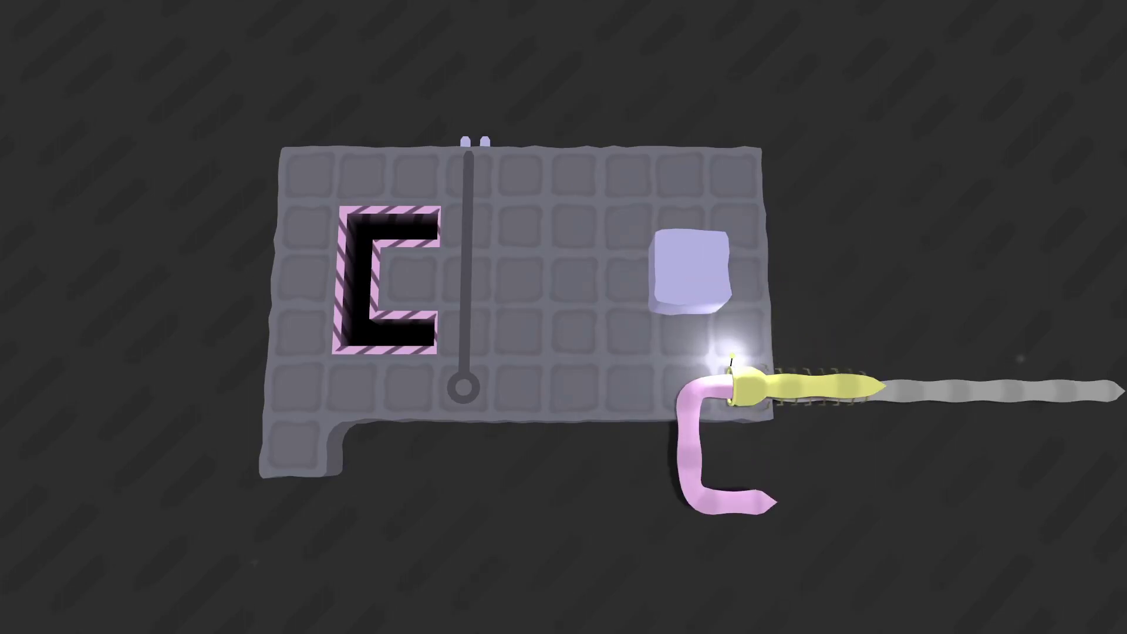
key(Up)
key(Left)
key(Right)
key(Right)
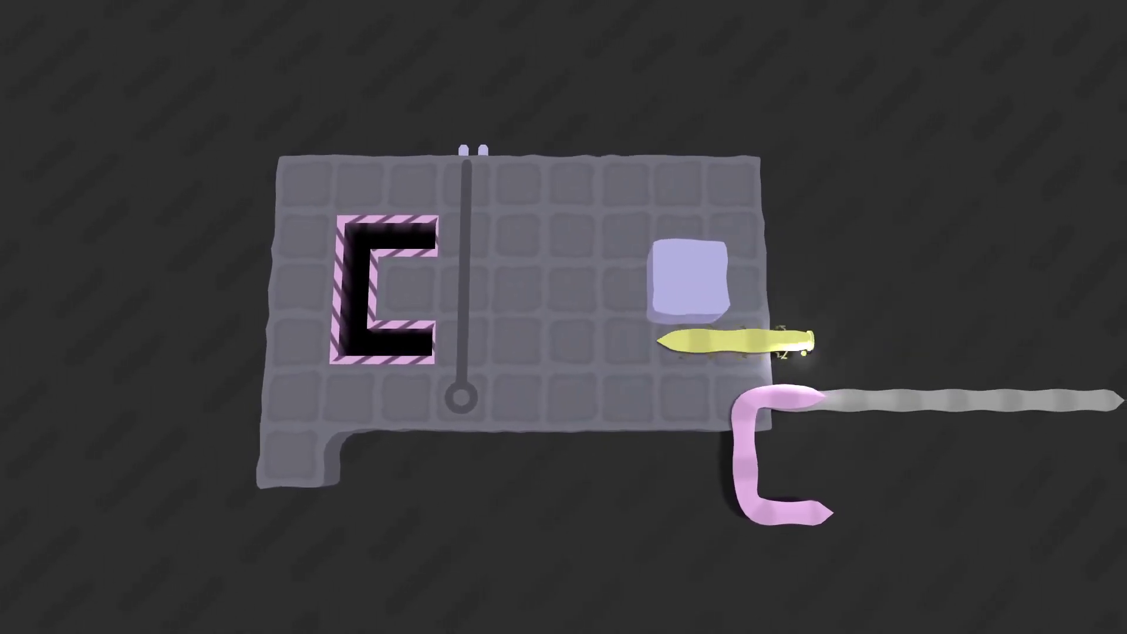
key(Down)
key(Down)
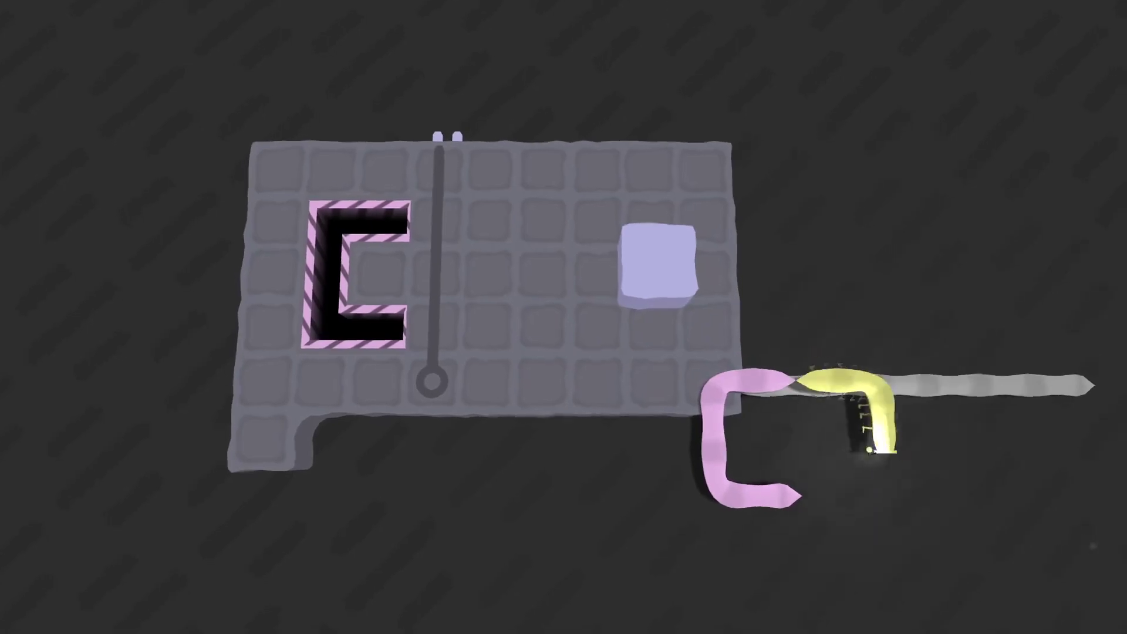
Straighten along the grey track, push the pink piece into the edge, then pull it back
key(Up)
key(Left)
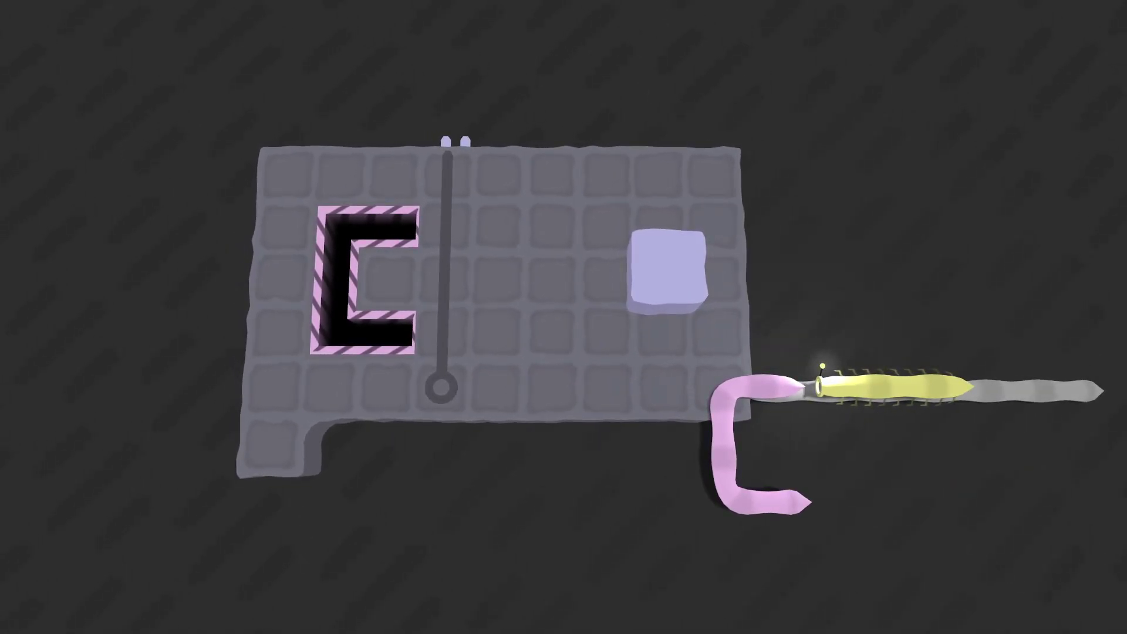
key(Left)
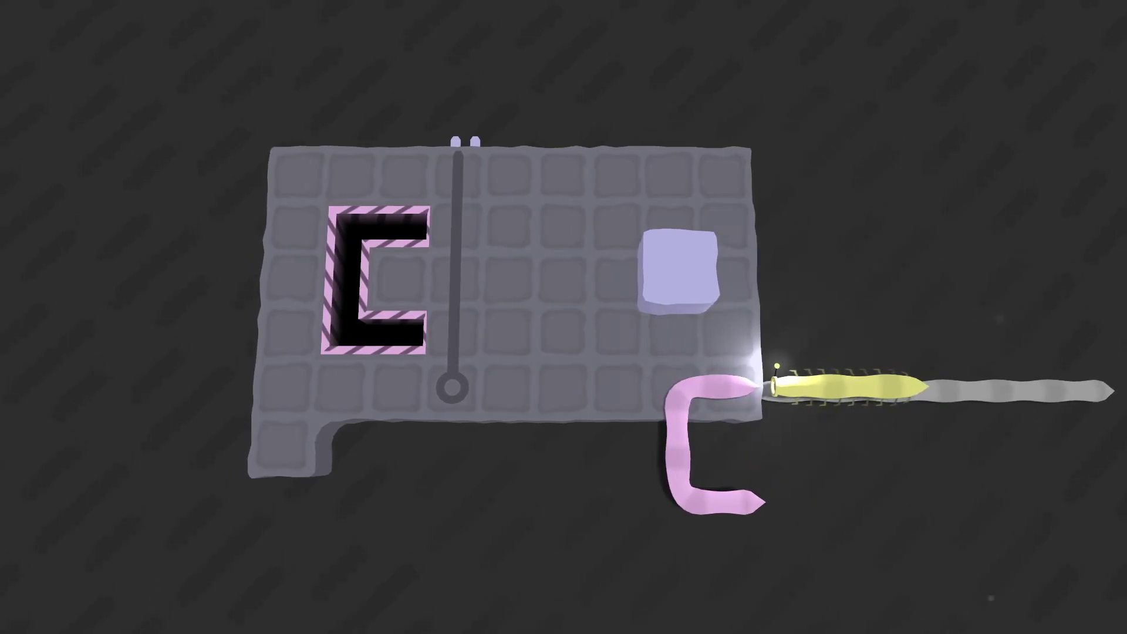
key(Right)
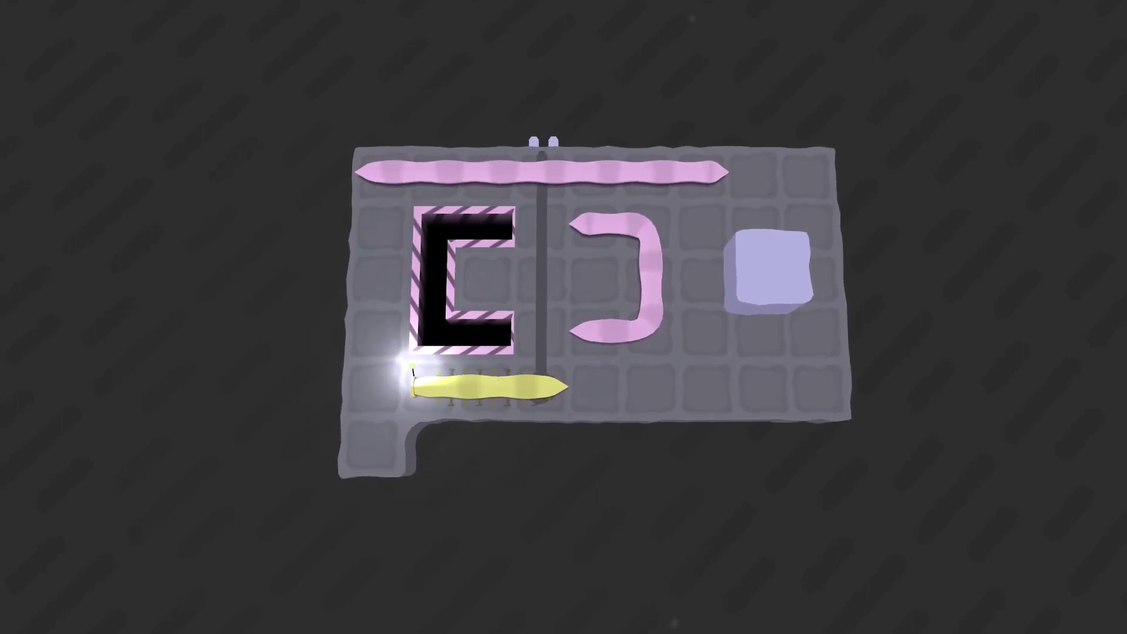
Push the pink piece down beside the E-shaped pit, then restart the level
key(Left)
key(Up)
key(Right)
key(Right)
key(Right)
key(Right)
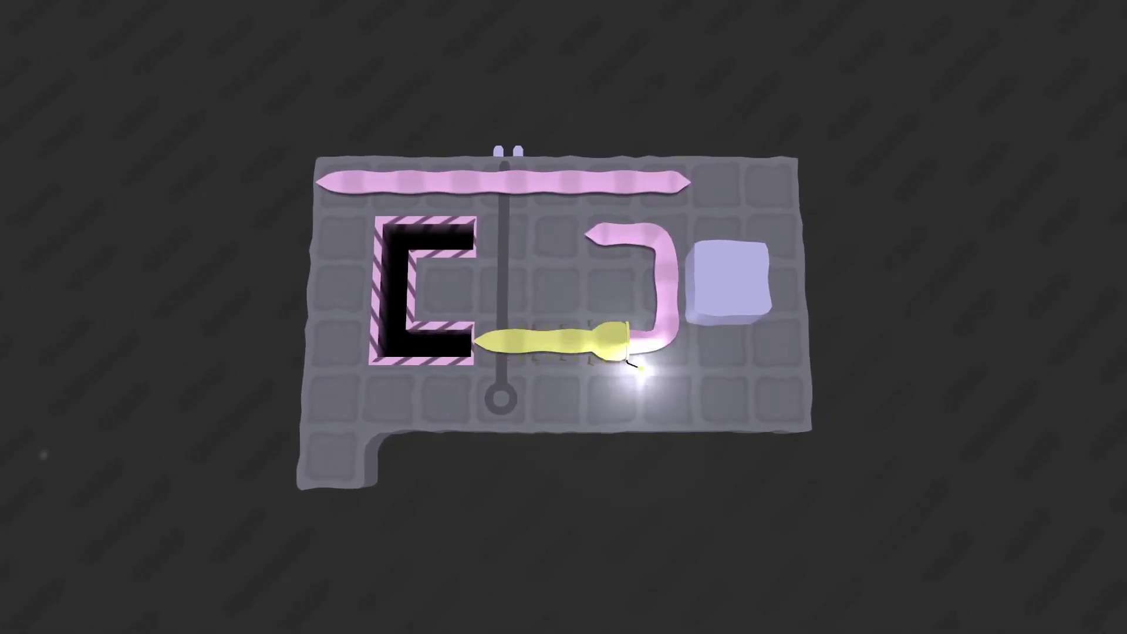
key(Down)
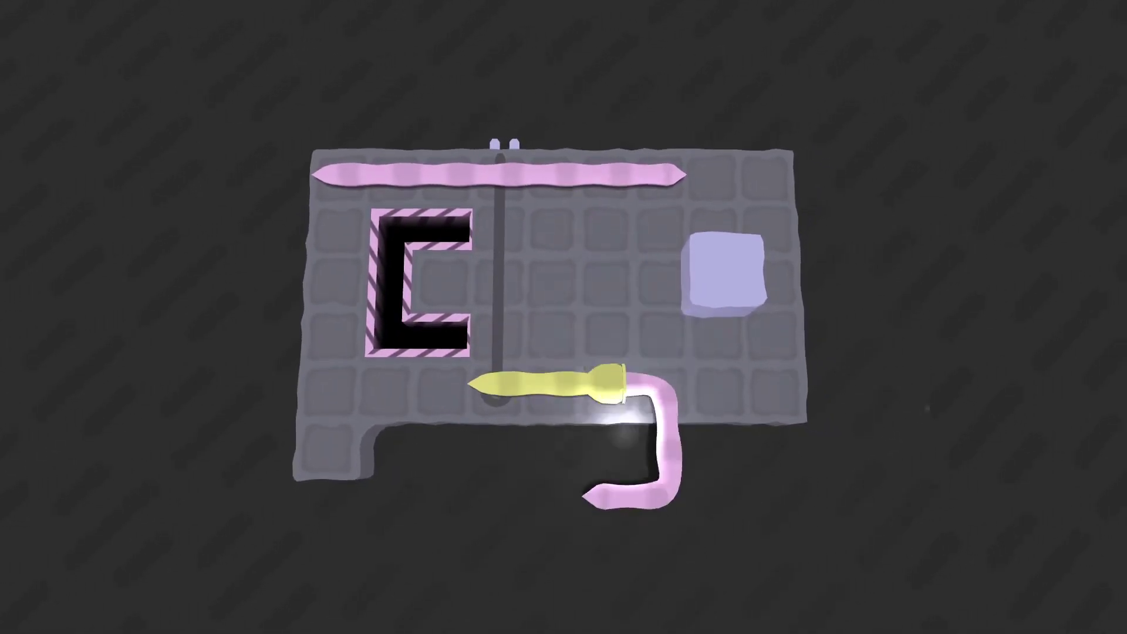
key(r)
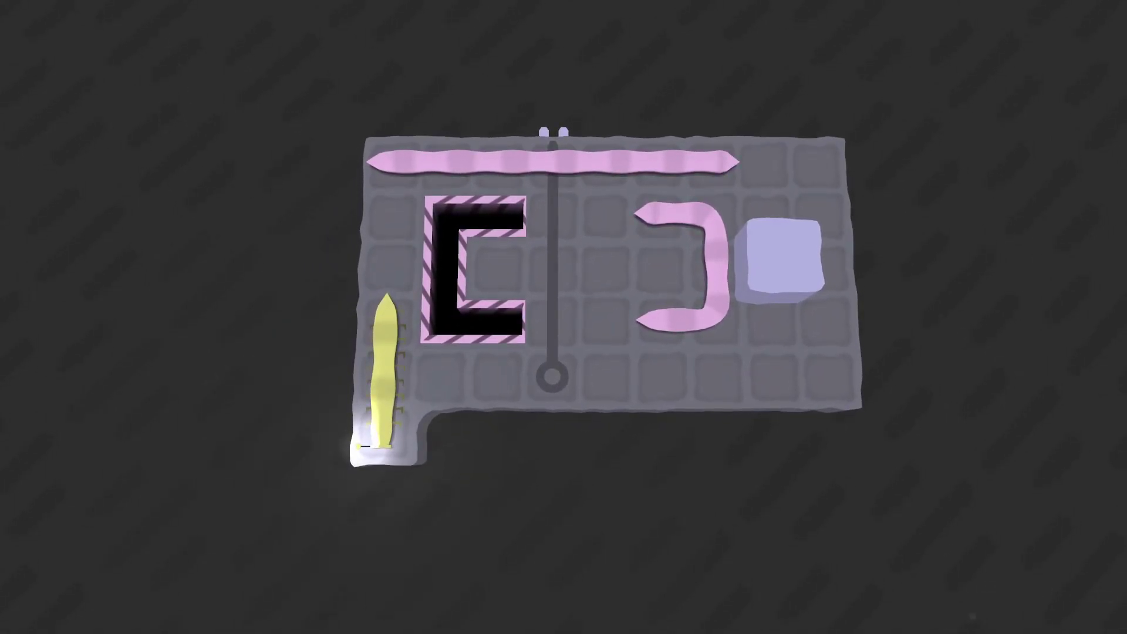
Climb the right edge and push the long pink bar left along the top, then undo
key(Right)
key(Right)
key(Right)
key(Right)
key(Right)
key(Right)
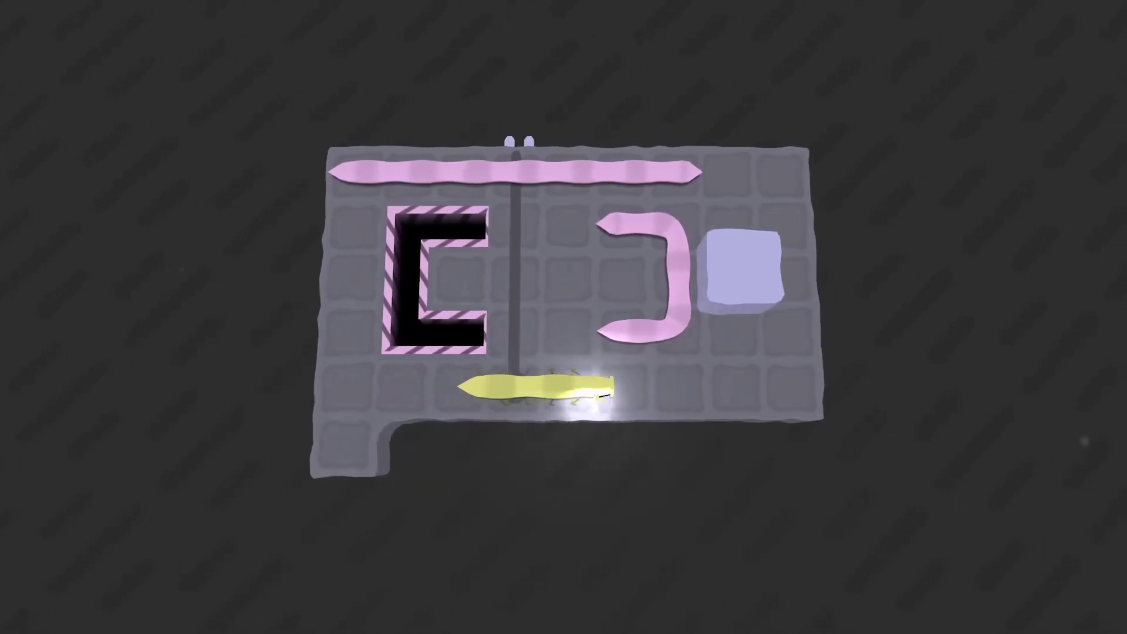
key(Right)
key(Right)
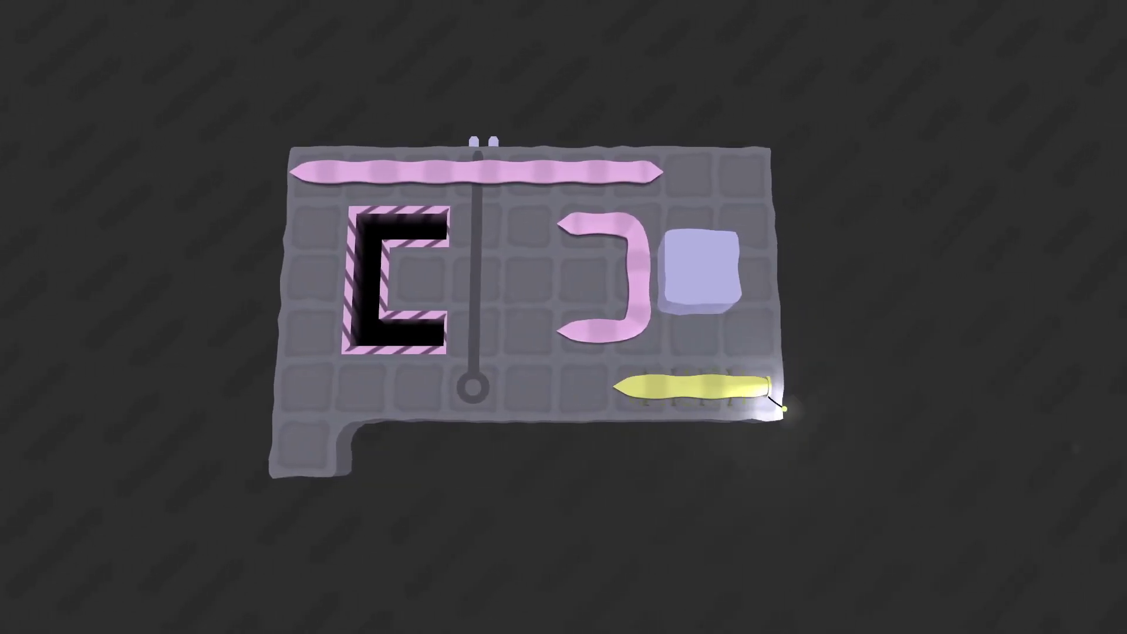
key(Up)
key(Up)
key(Up)
key(Left)
key(Left)
key(Left)
key(Up)
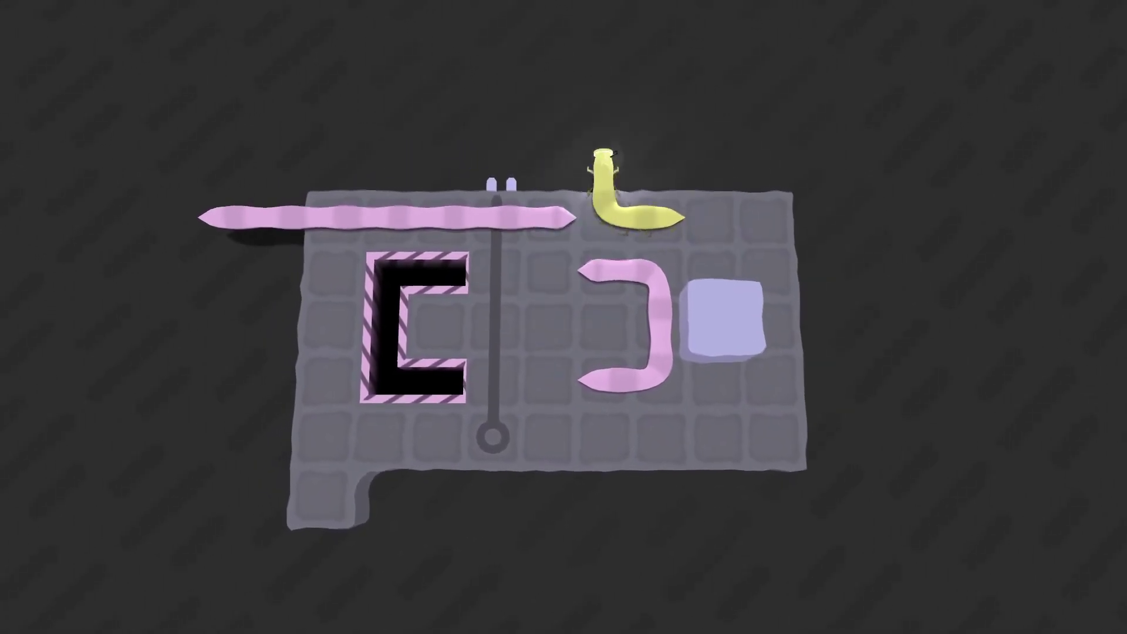
key(Up)
key(Up)
key(z)
key(z)
key(z)
key(z)
key(z)
key(z)
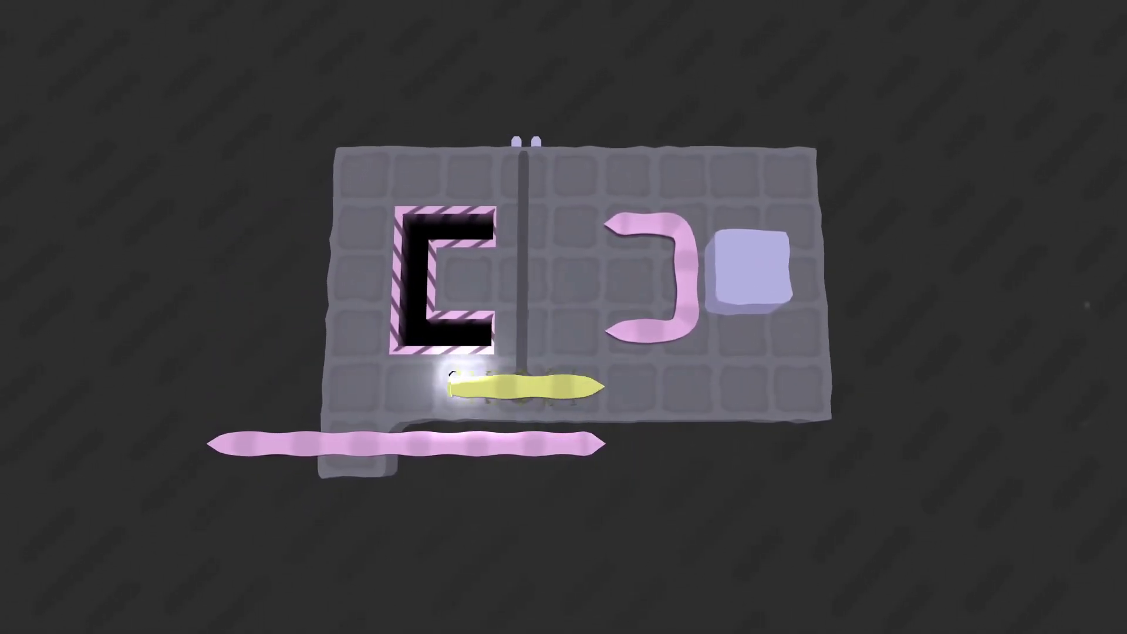
key(z)
key(z)
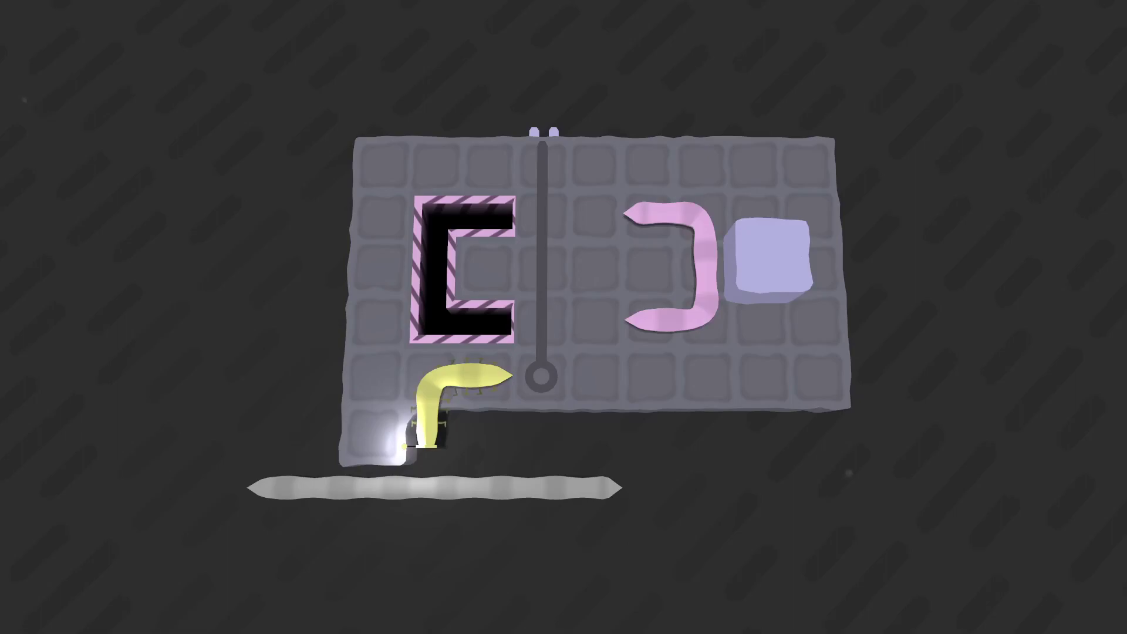
Crawl up to the top row, then back left and down the column beside the pit
key(Right)
key(Right)
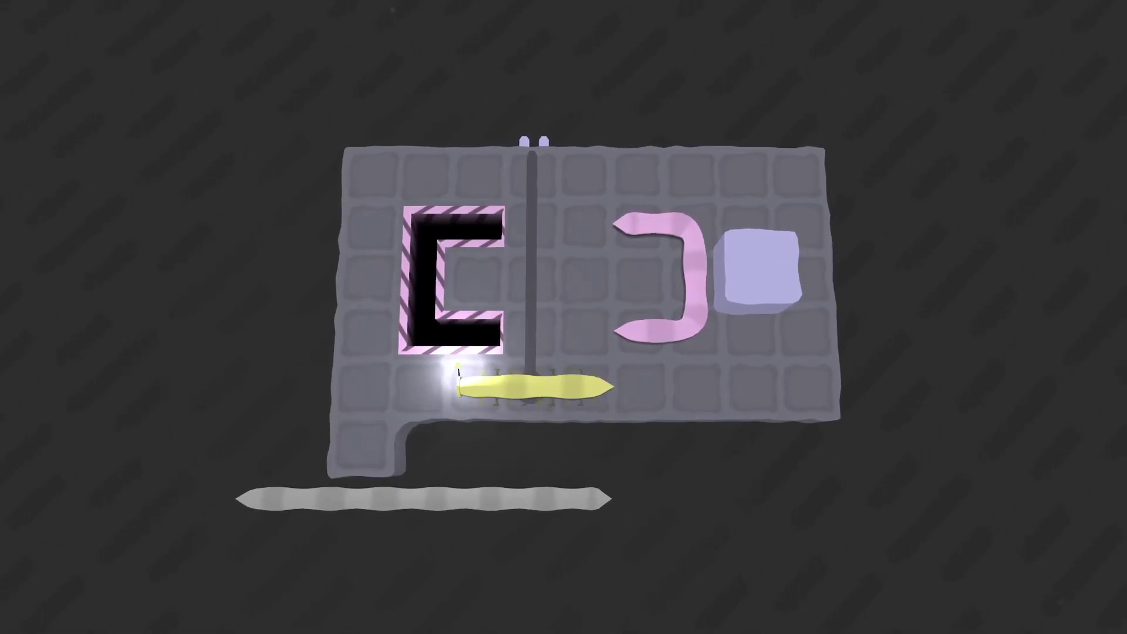
key(Up)
key(Up)
key(Up)
key(Up)
key(Right)
key(Right)
key(Right)
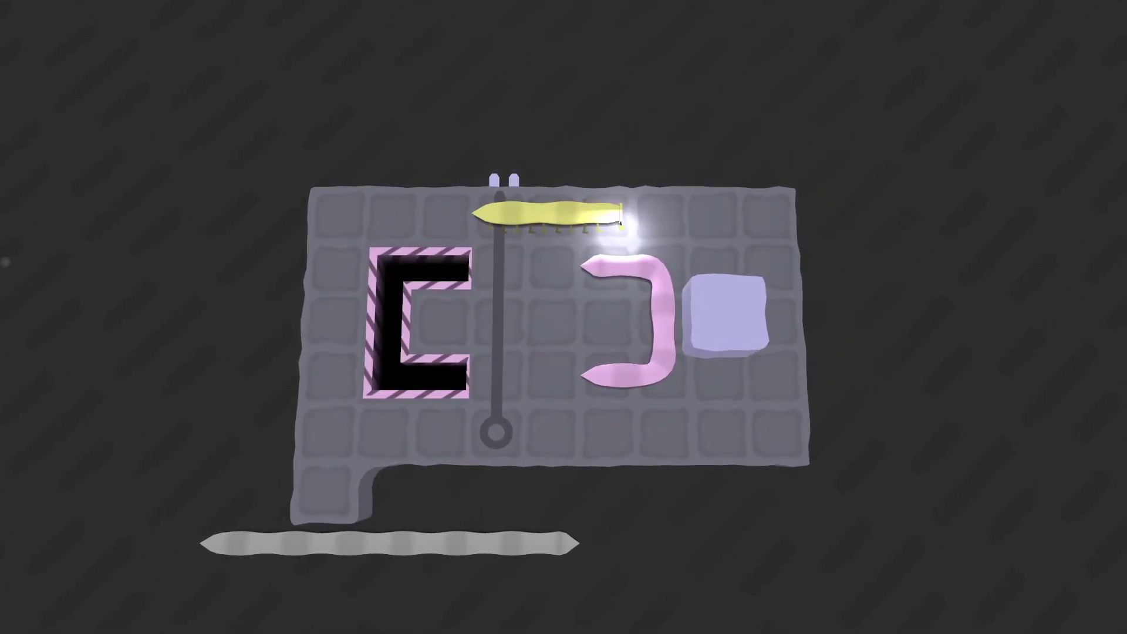
key(Down)
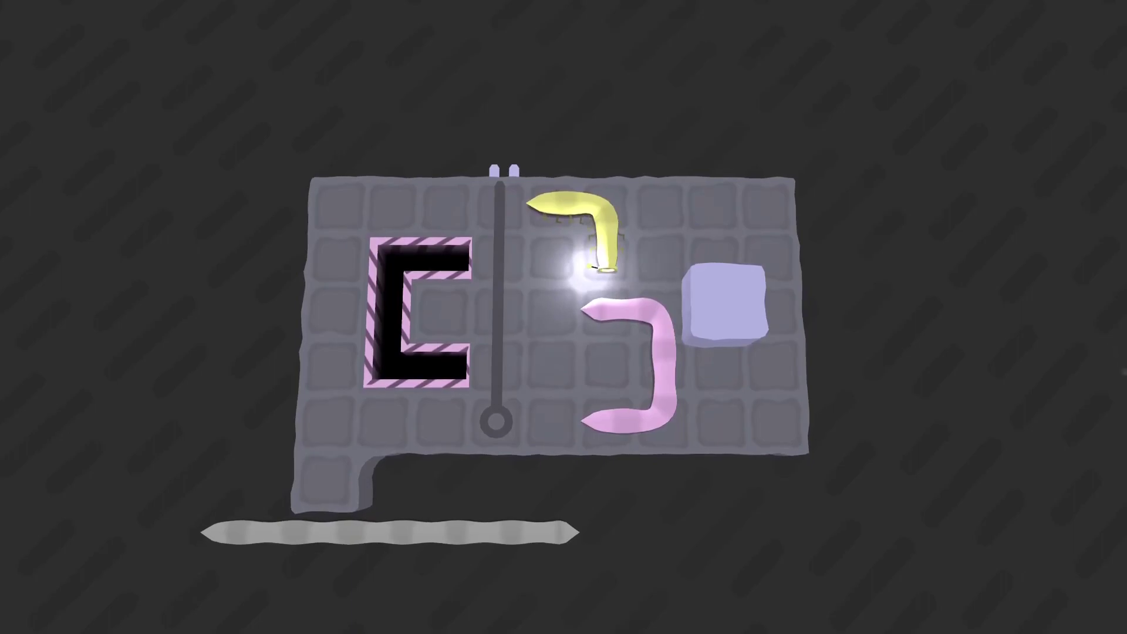
key(Left)
key(Left)
key(Down)
key(Down)
key(Down)
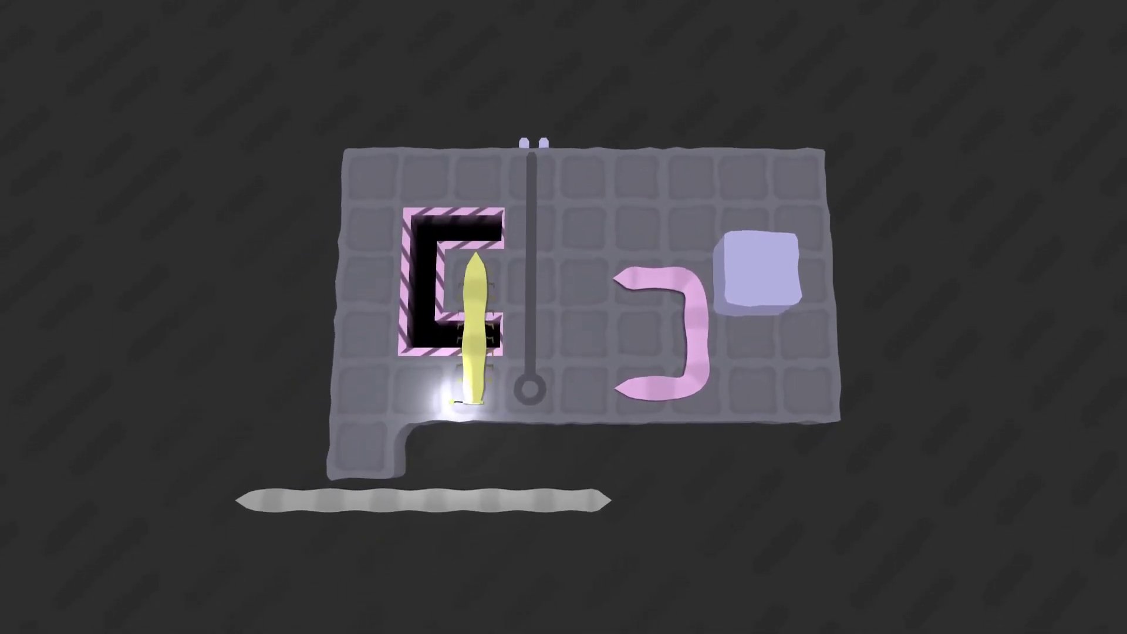
Leave the pit column, drop off the bottom edge, and climb back onto the board
key(Right)
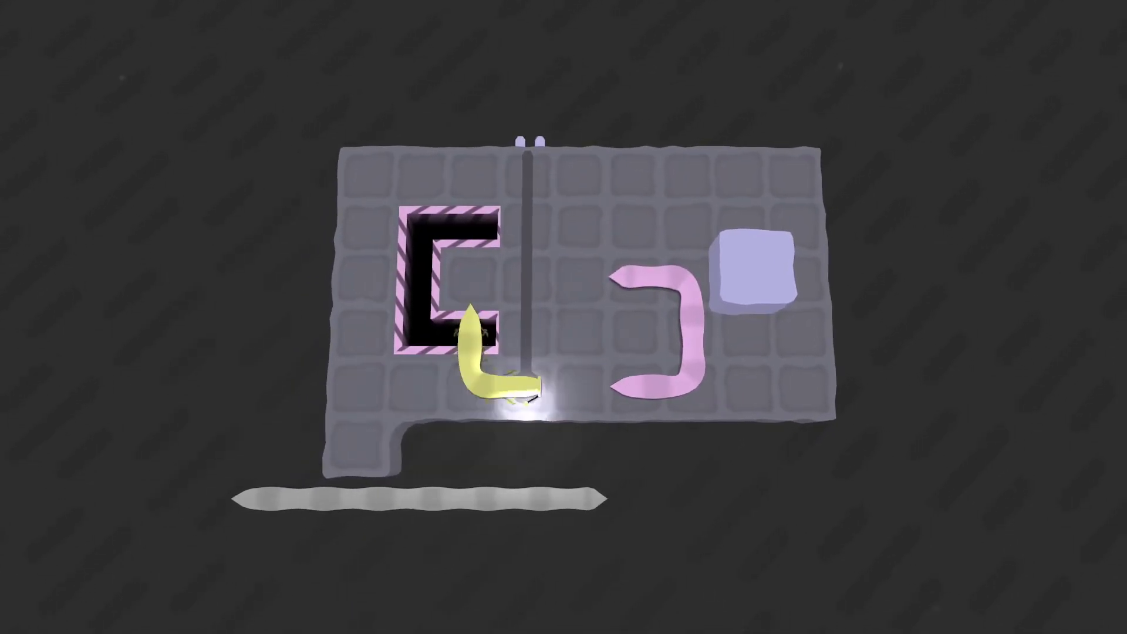
key(Up)
key(Right)
key(Down)
key(Down)
key(Down)
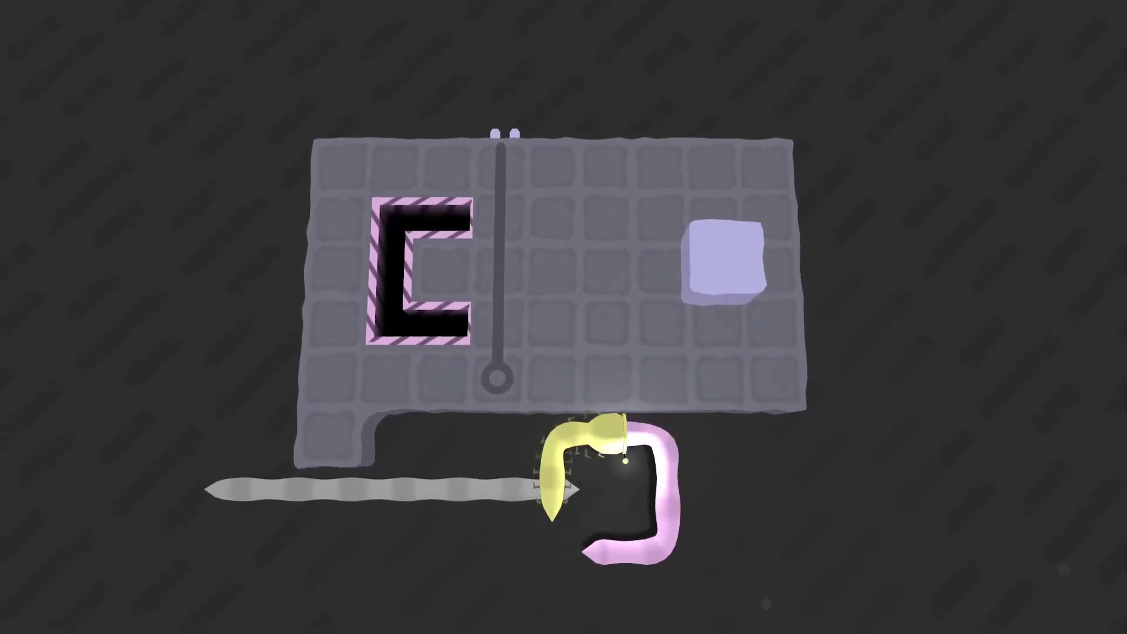
key(Down)
key(Up)
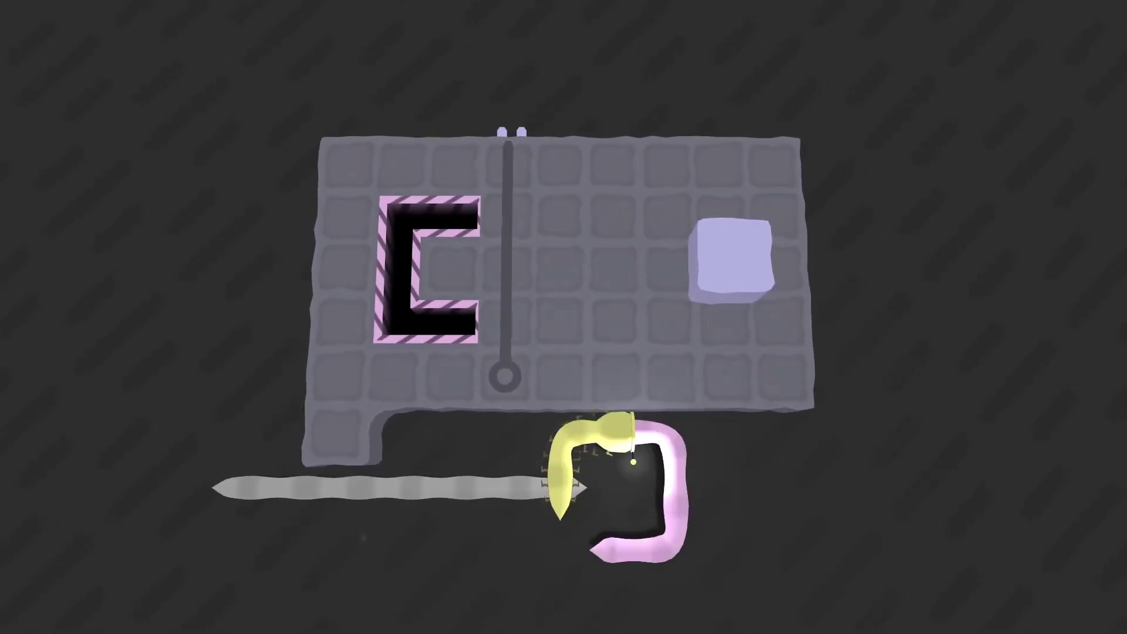
key(Up)
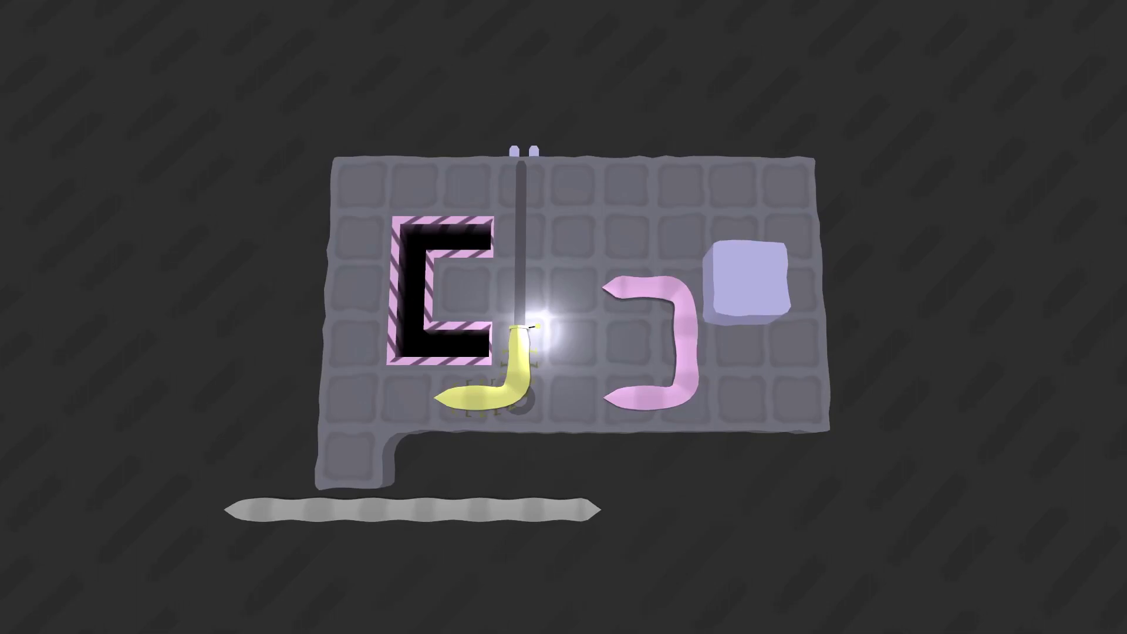
Restart and push the long pink bar down a row beside the cube
key(z)
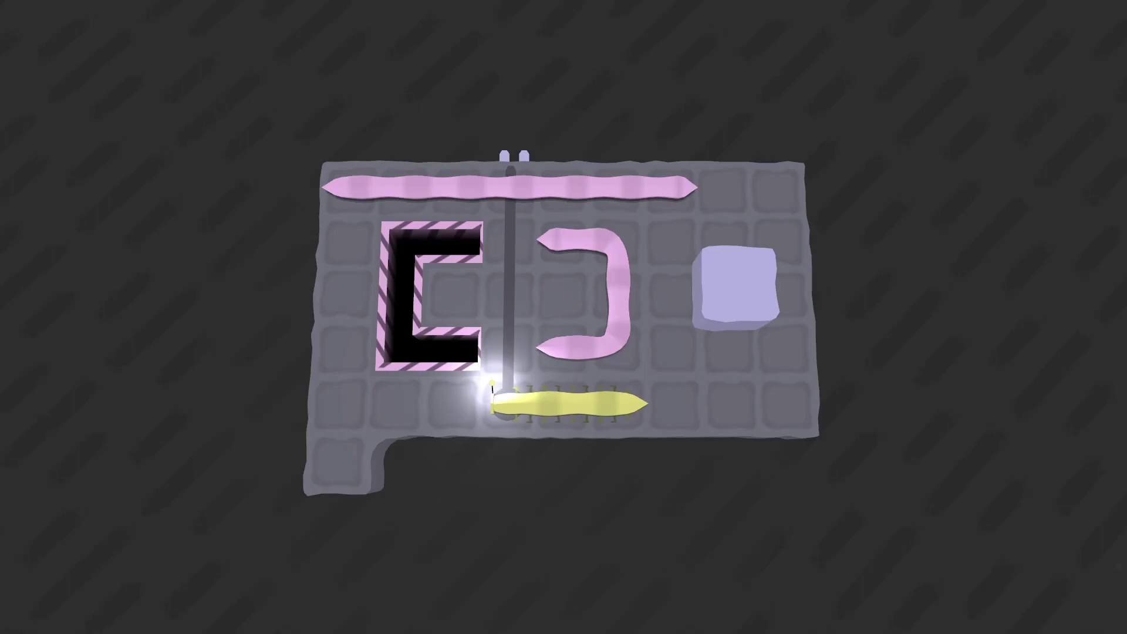
key(Right)
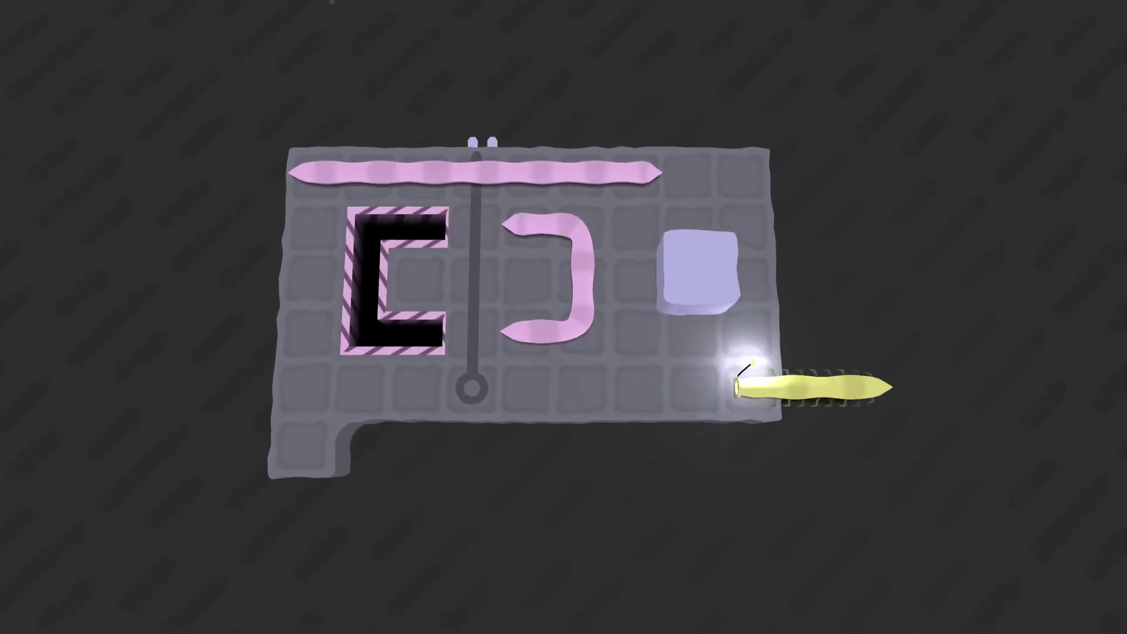
key(Up)
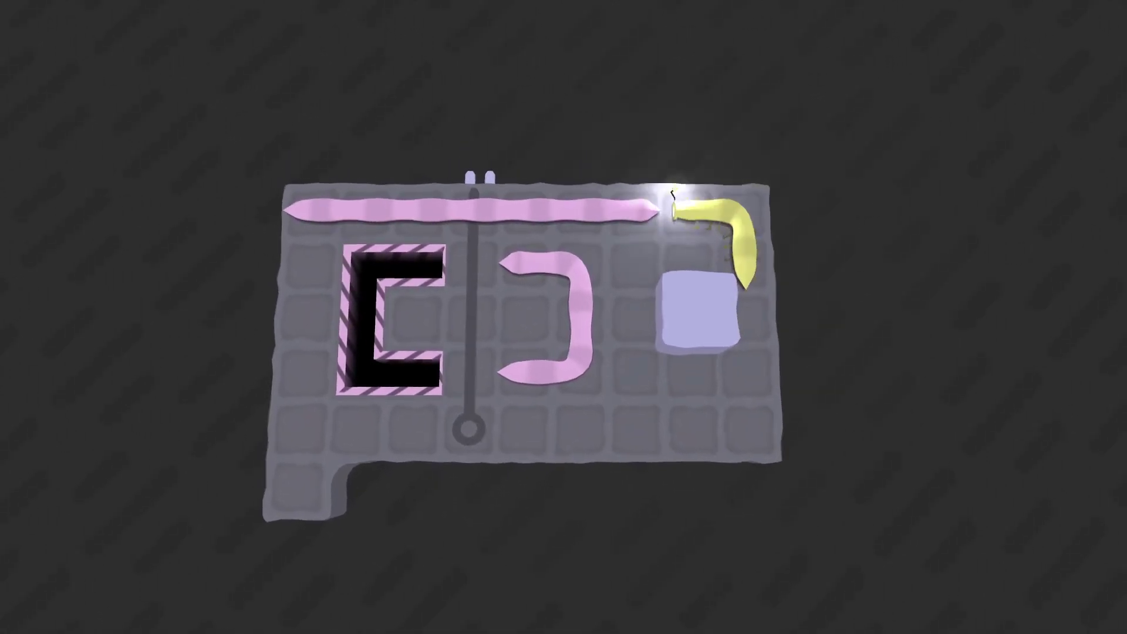
key(Up)
key(Down)
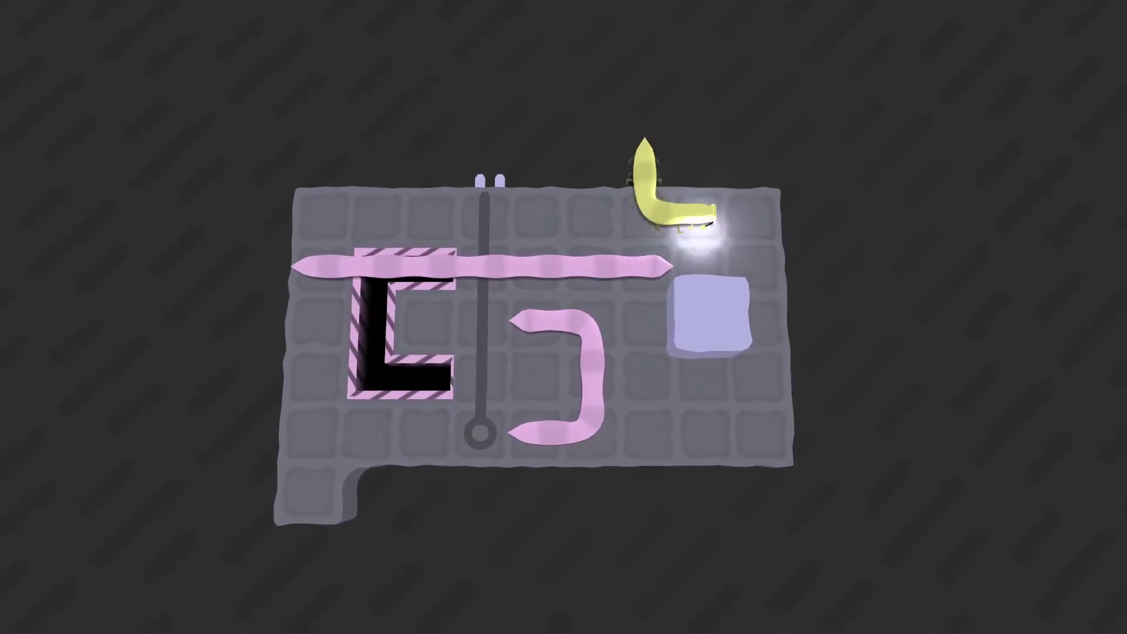
key(Left)
key(Left)
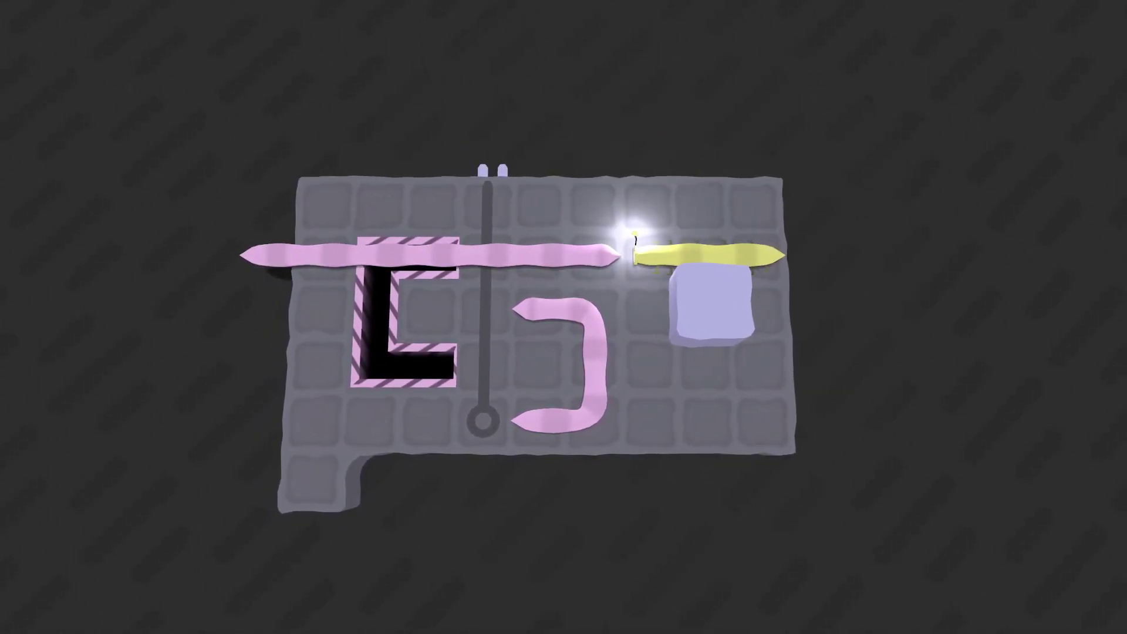
key(Down)
key(Down)
key(Left)
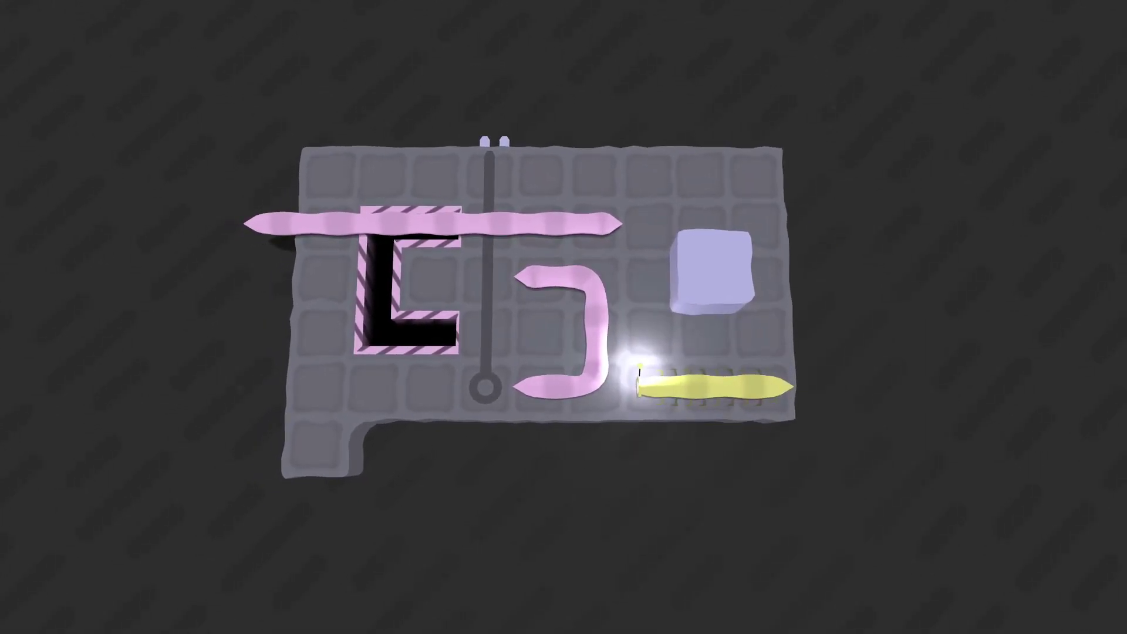
Push the pink hook piece left into the pit, then crawl to the lower-left corner
key(Up)
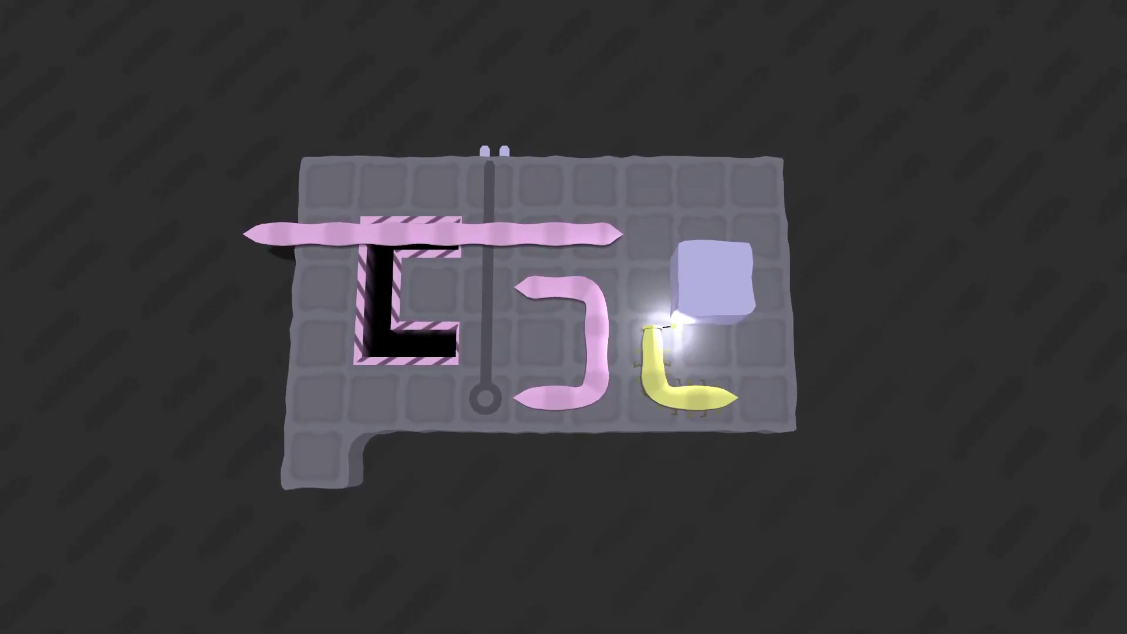
key(Left)
key(Left)
key(Left)
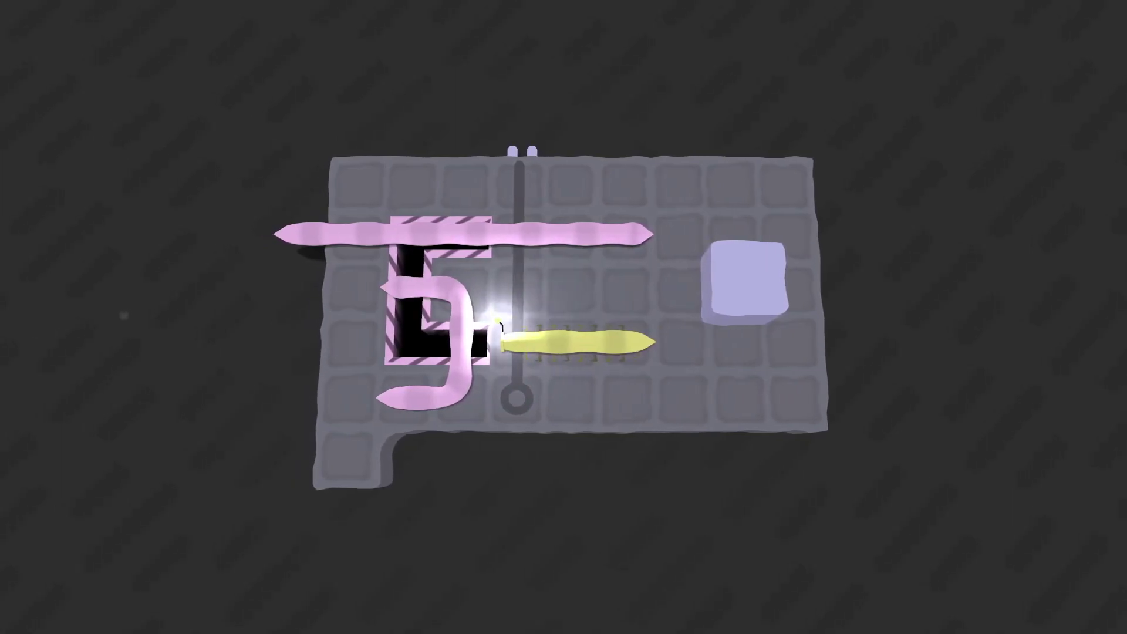
key(Down)
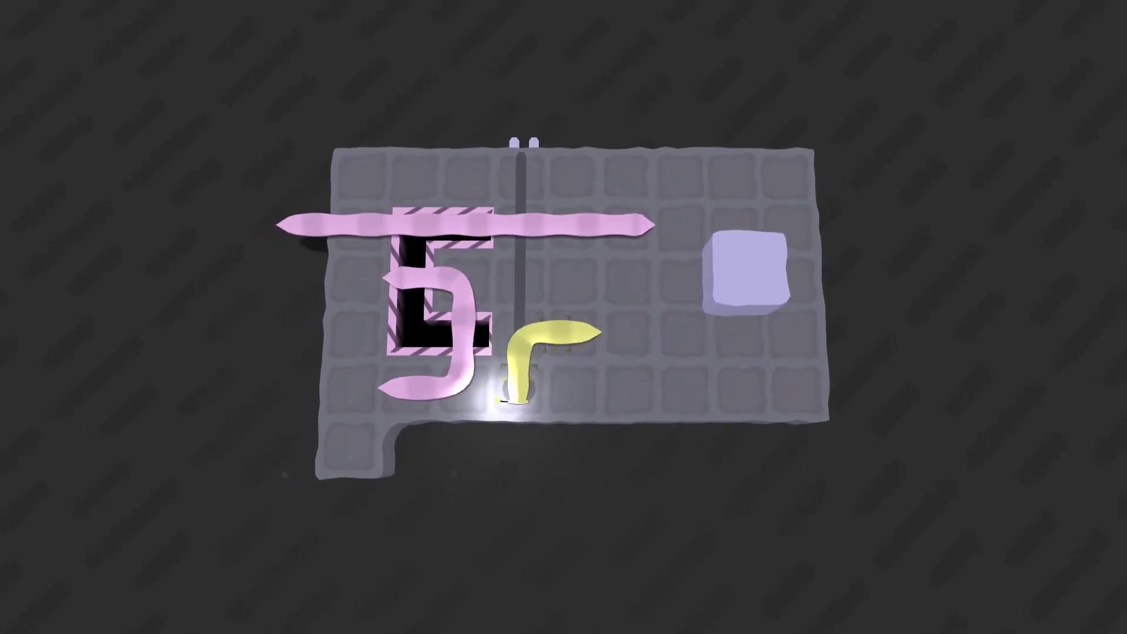
key(Left)
key(Left)
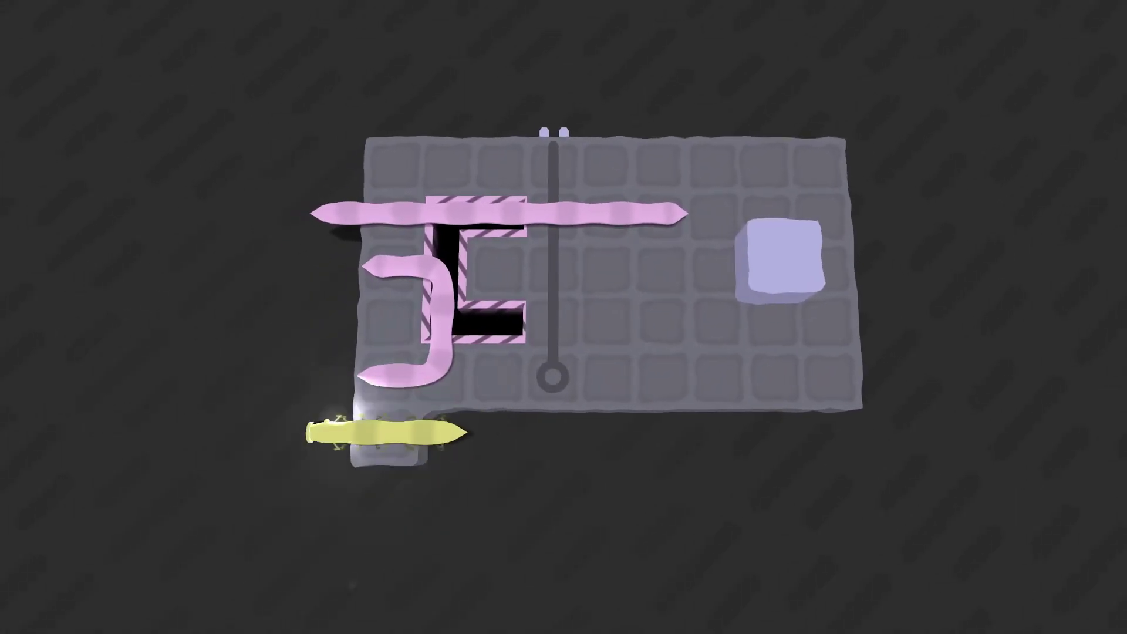
key(Up)
key(Right)
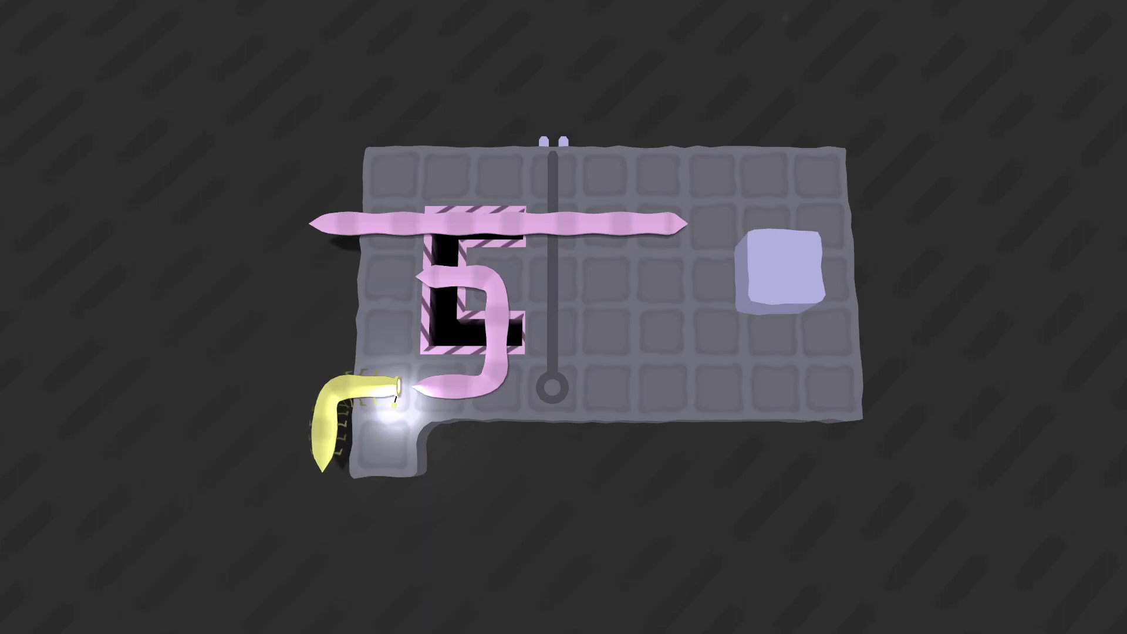
Push the pink hook up and right, then shove the long bar off the bottom edge
key(Right)
key(Right)
key(Right)
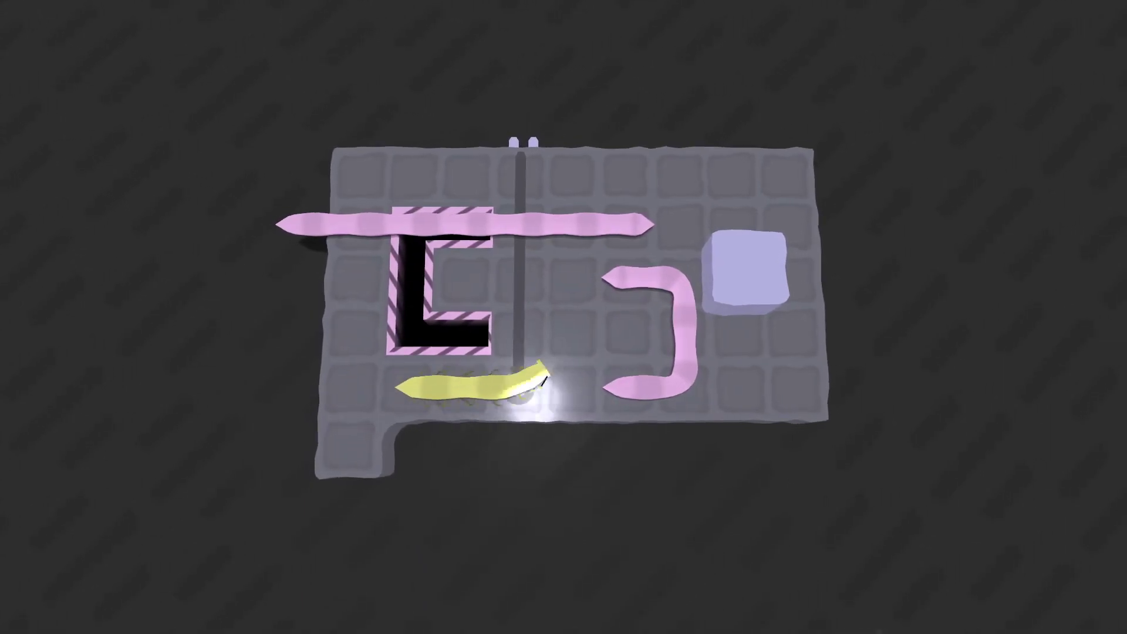
key(Up)
key(Right)
key(Up)
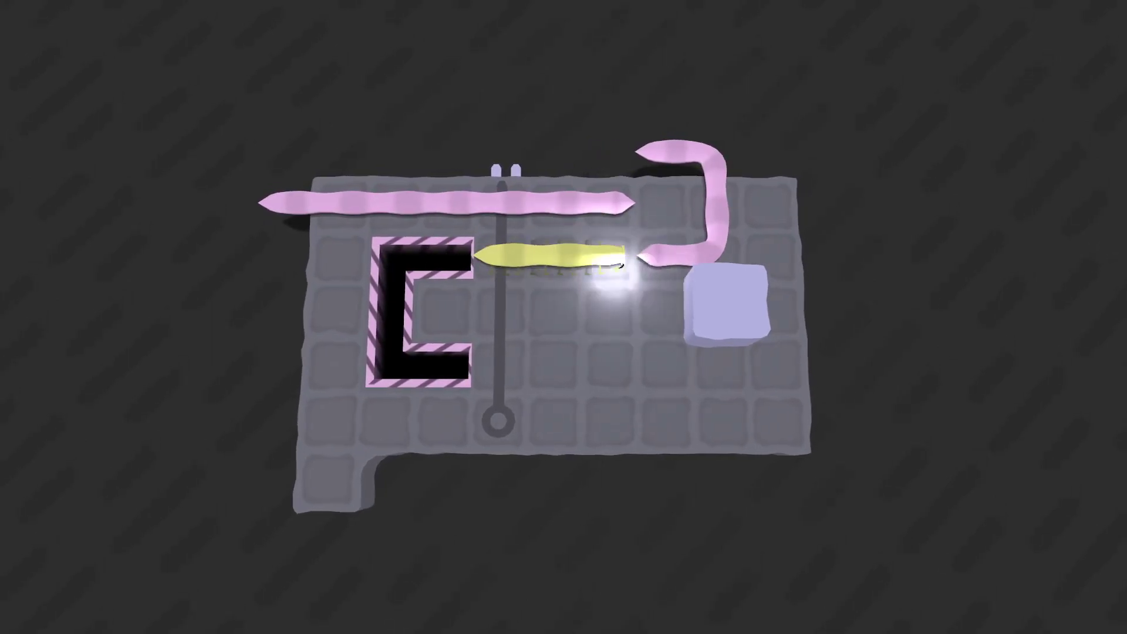
key(Up)
key(Right)
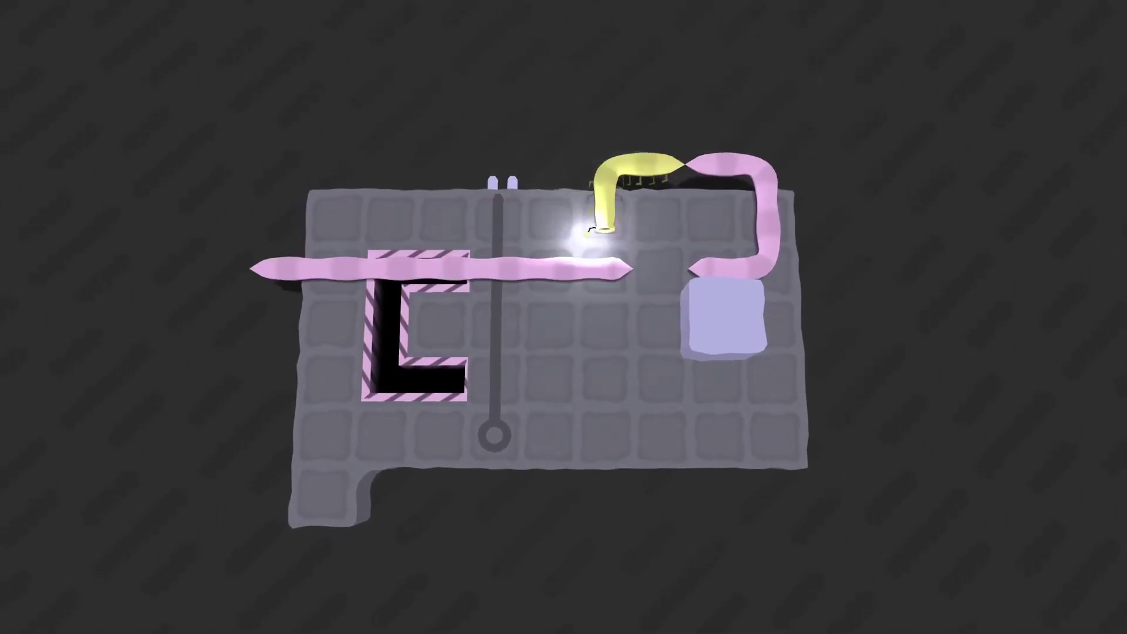
key(Down)
key(Down)
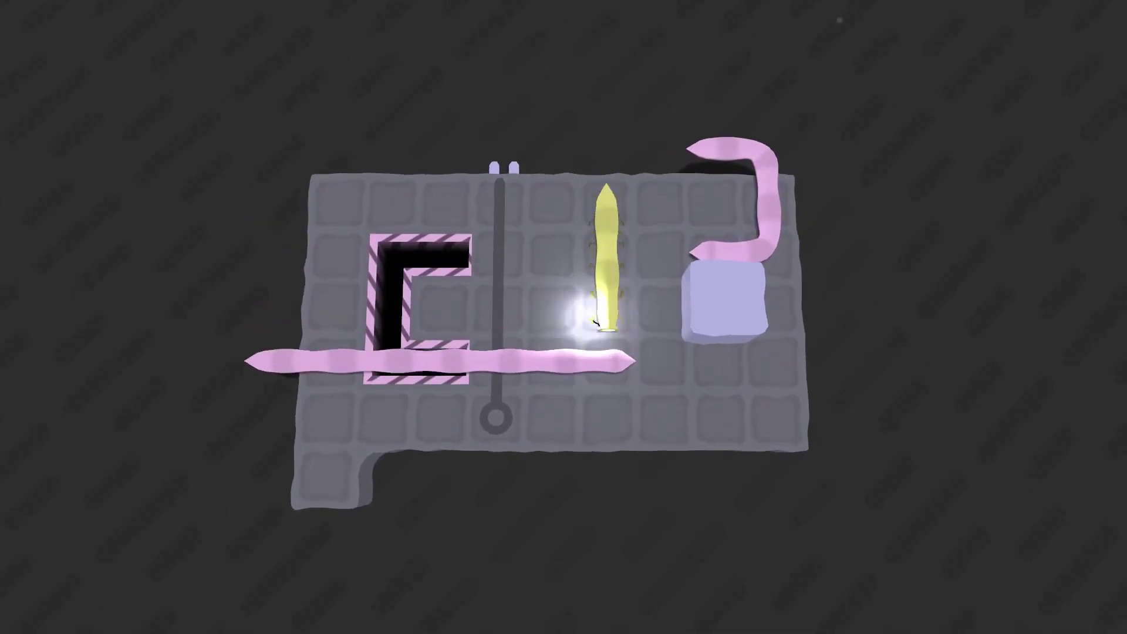
key(Down)
key(Down)
key(Down)
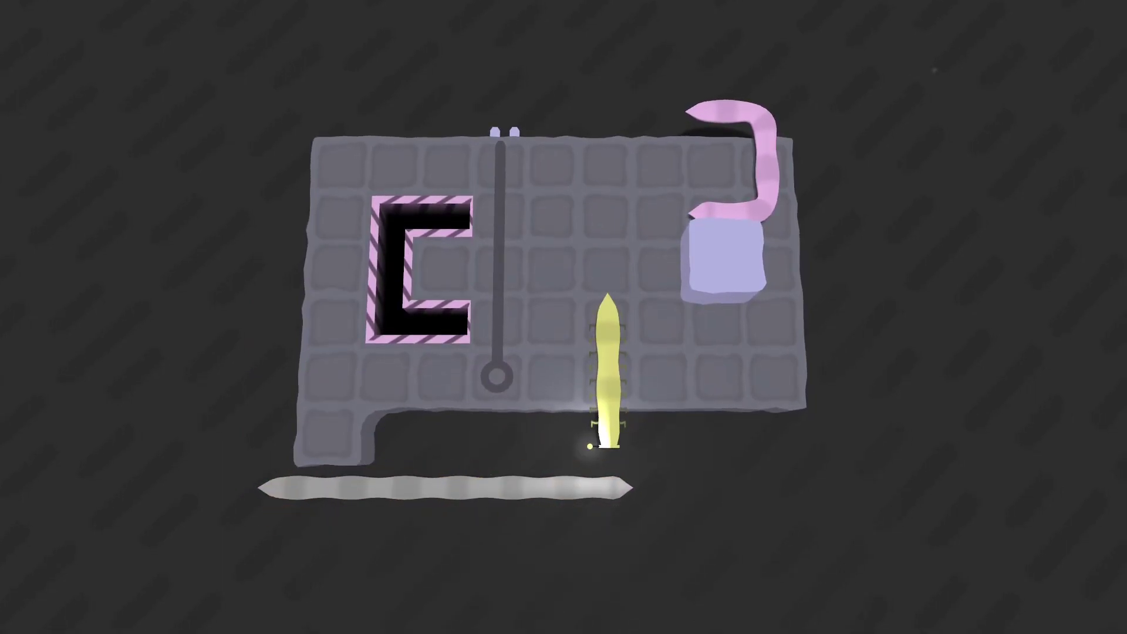
Crawl along the bottom row to the lilac block and push the pink worm left along the top
key(Right)
key(Right)
key(Up)
key(Up)
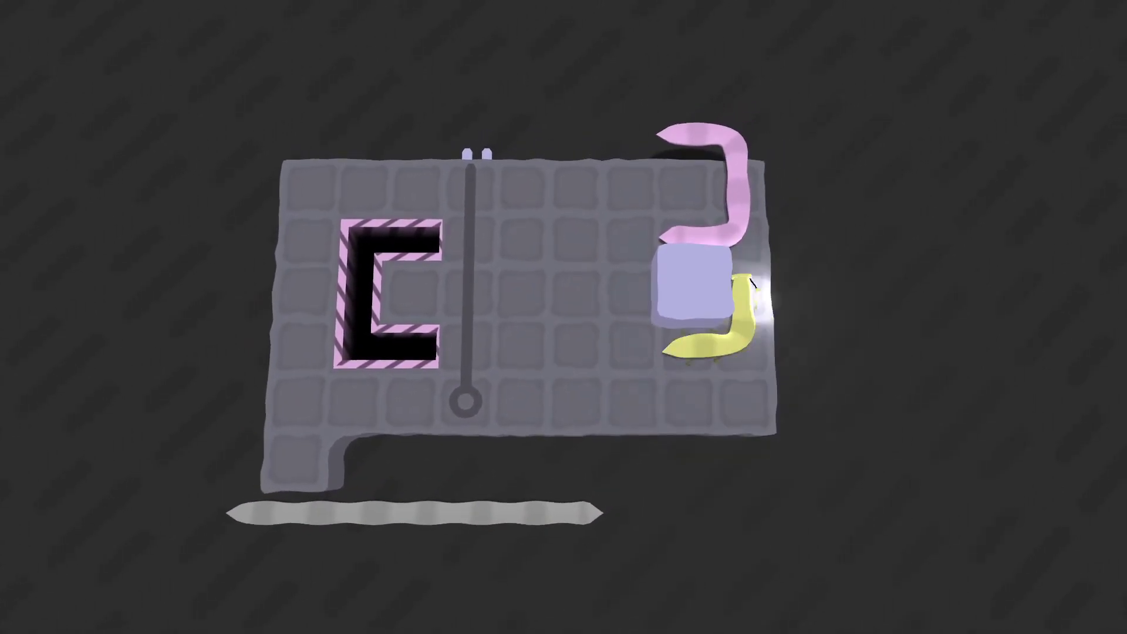
key(Up)
key(Left)
key(Left)
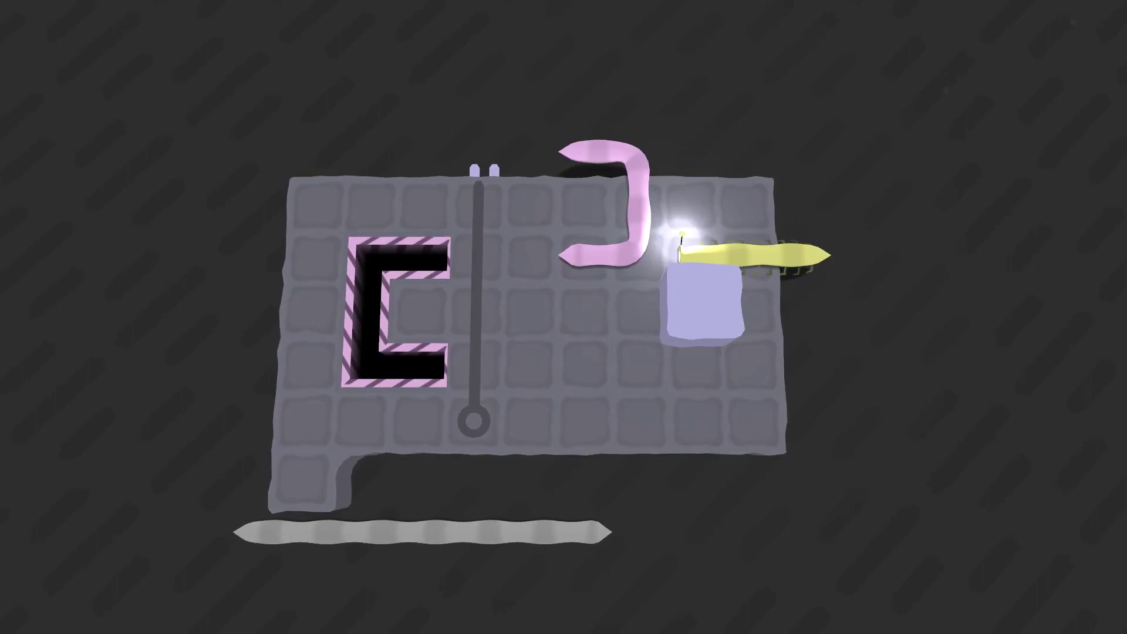
key(Up)
key(Up)
key(Left)
key(Down)
Undo back to the long pink bar lying across the board
key(z)
key(z)
key(z)
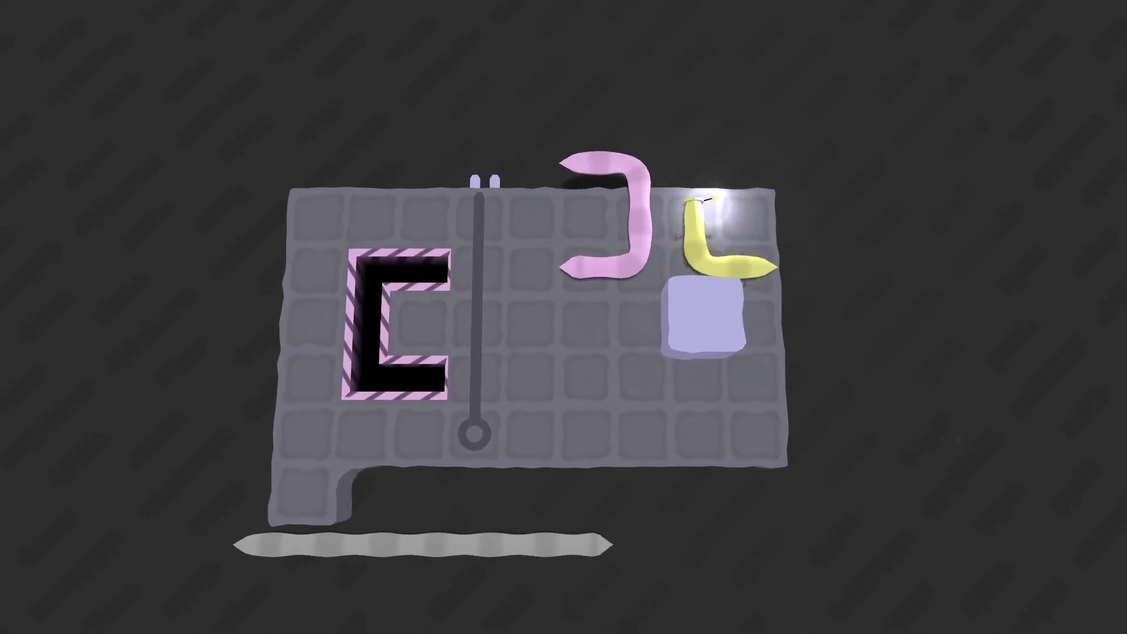
key(Up)
key(Up)
key(z)
key(z)
key(z)
key(z)
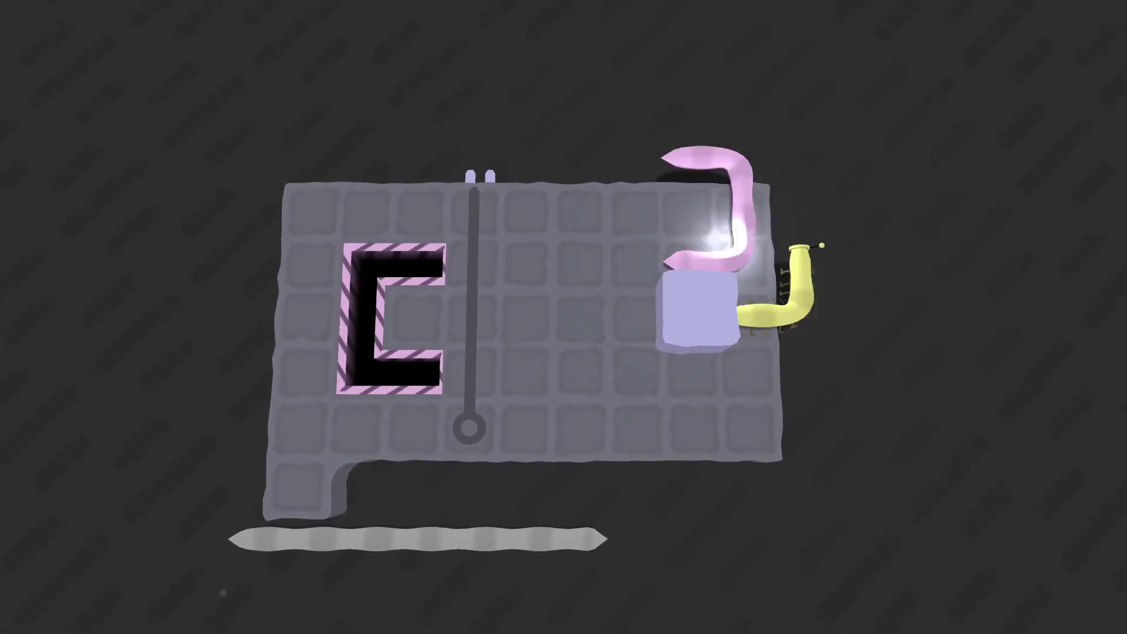
key(z)
key(Up)
key(Up)
key(z)
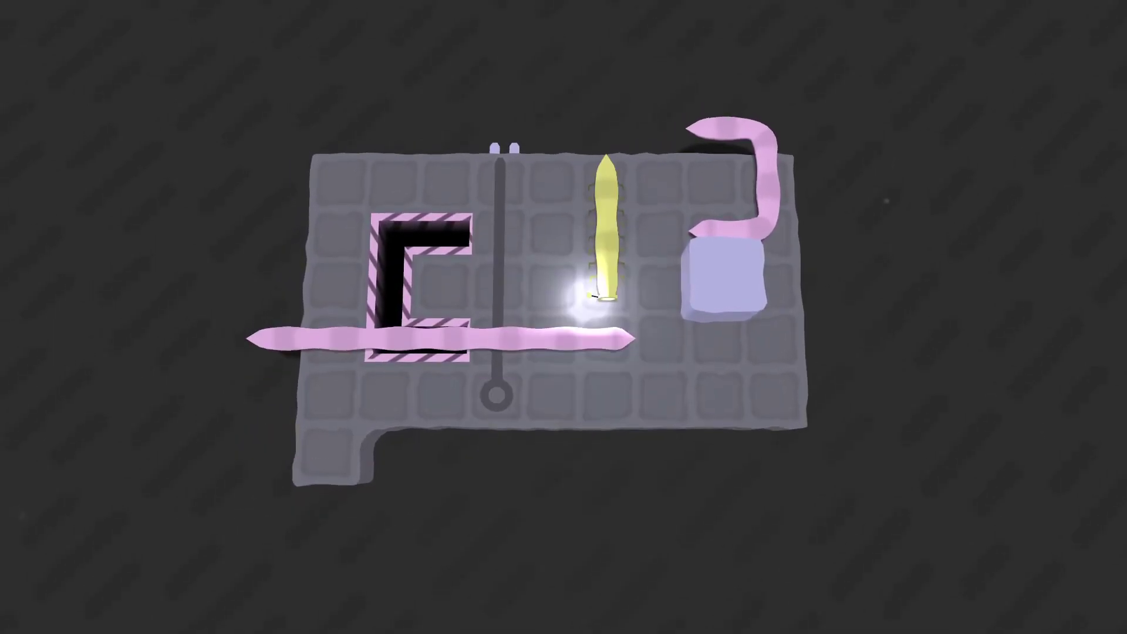
key(z)
key(z)
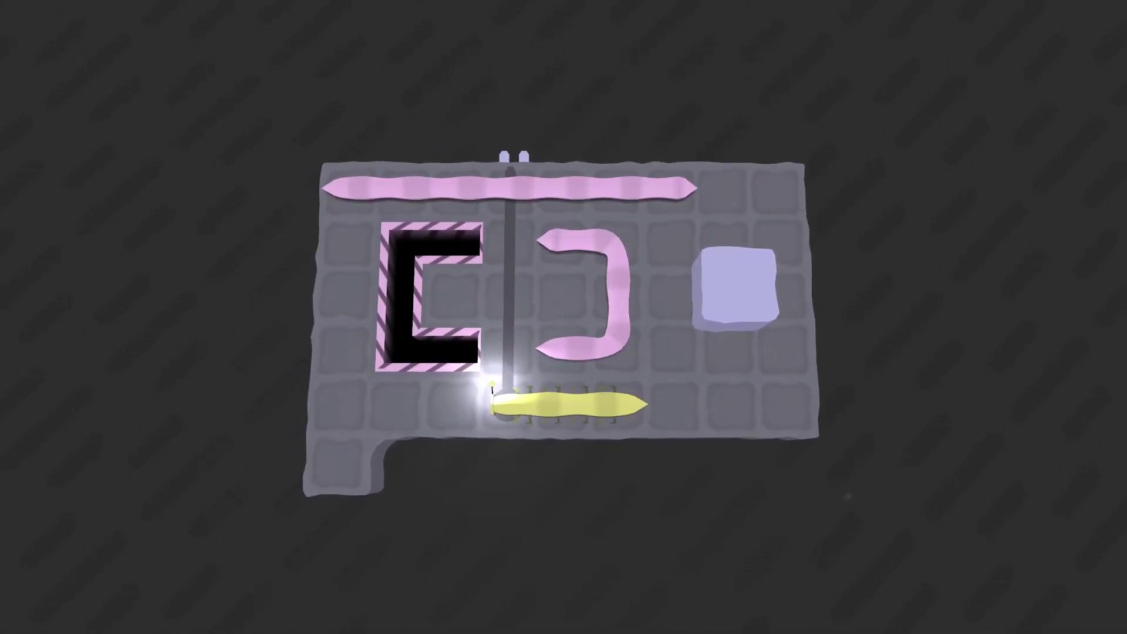
Push the top pink bar off the top edge, then rewind those moves
key(Up)
key(Up)
key(Up)
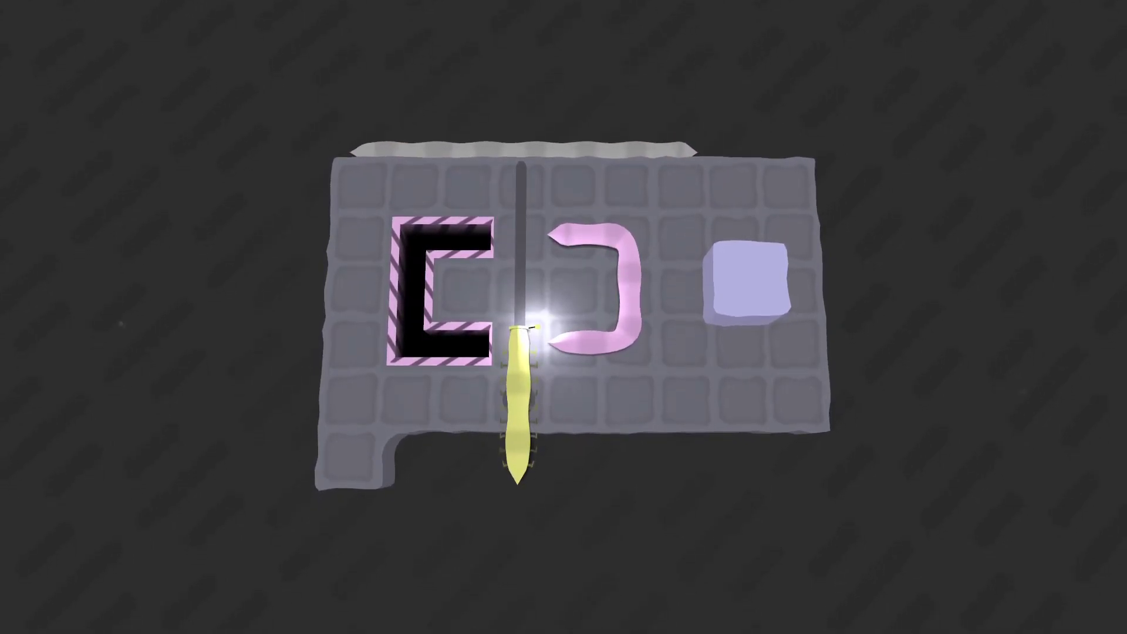
key(z)
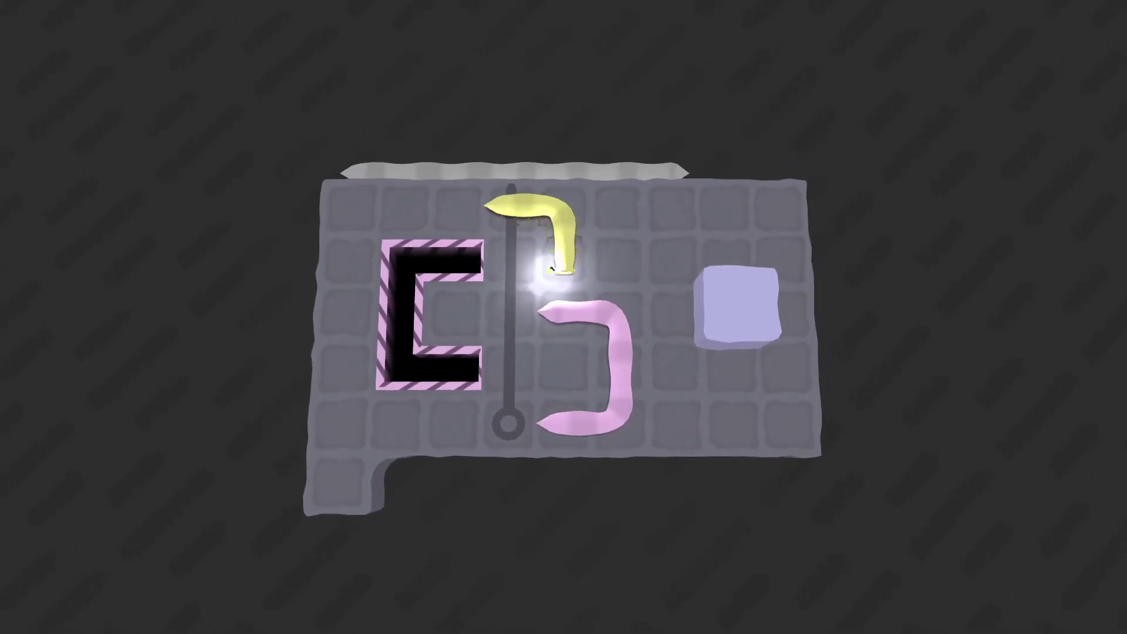
key(z)
key(z)
key(z)
key(z)
key(z)
Bend the worm off the bottom edge, undo the fall, and slide both worms down a row
key(Down)
key(Left)
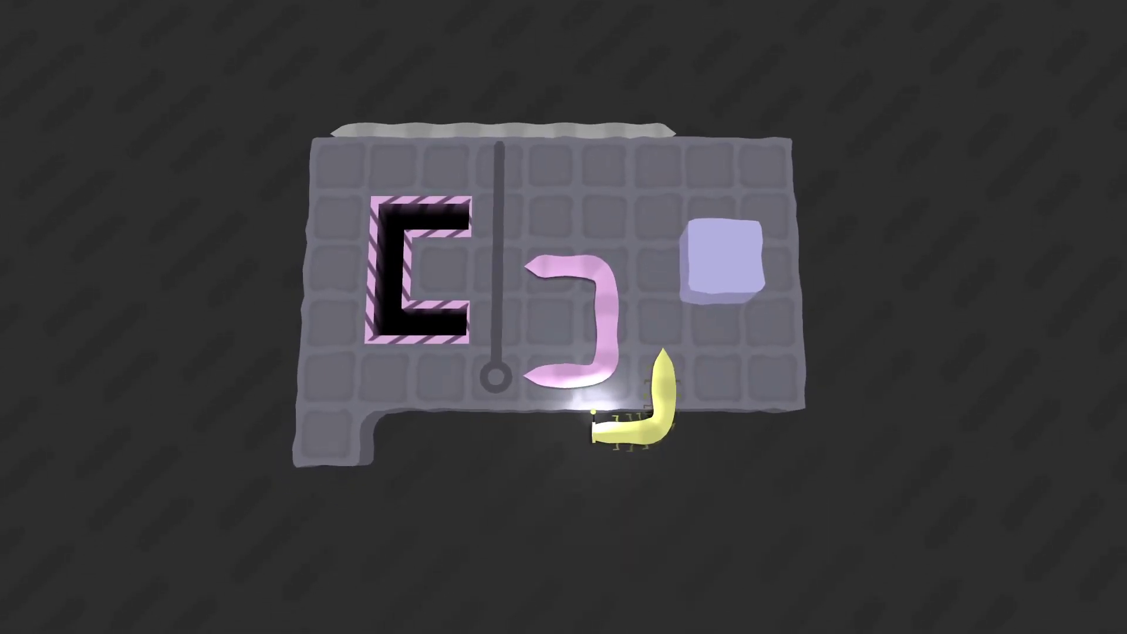
key(Down)
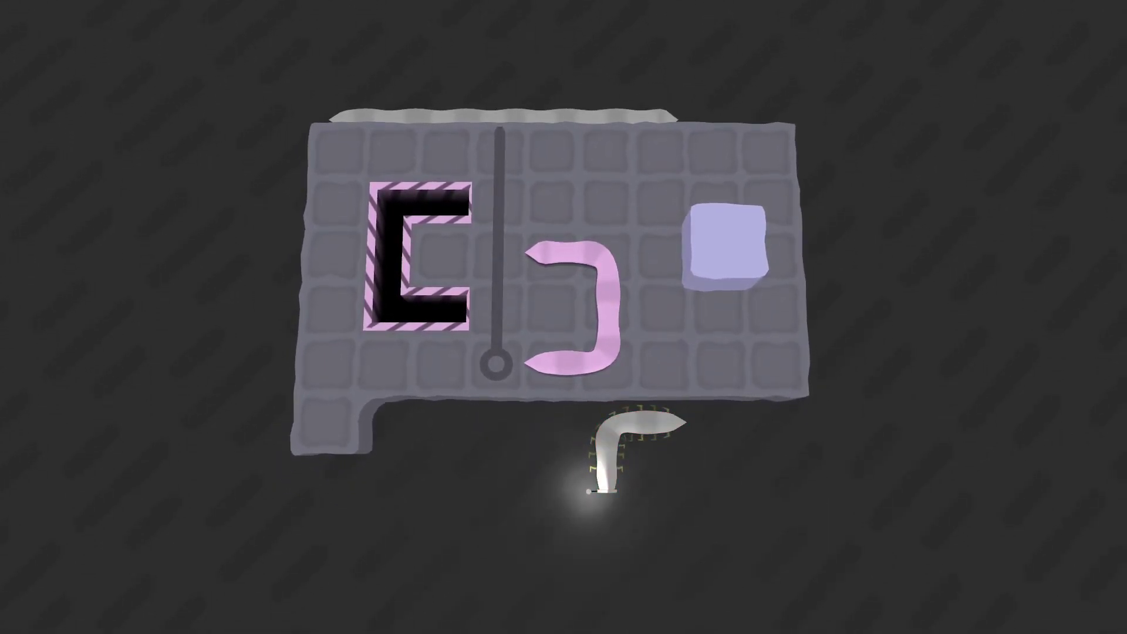
key(z)
key(z)
key(z)
key(z)
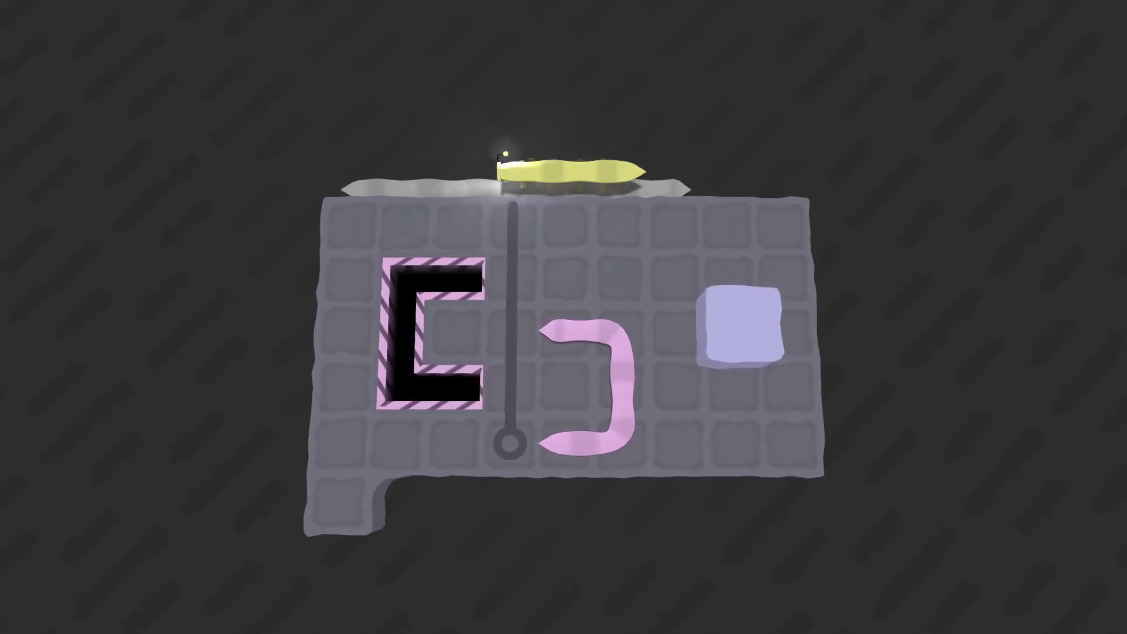
key(z)
key(z)
key(z)
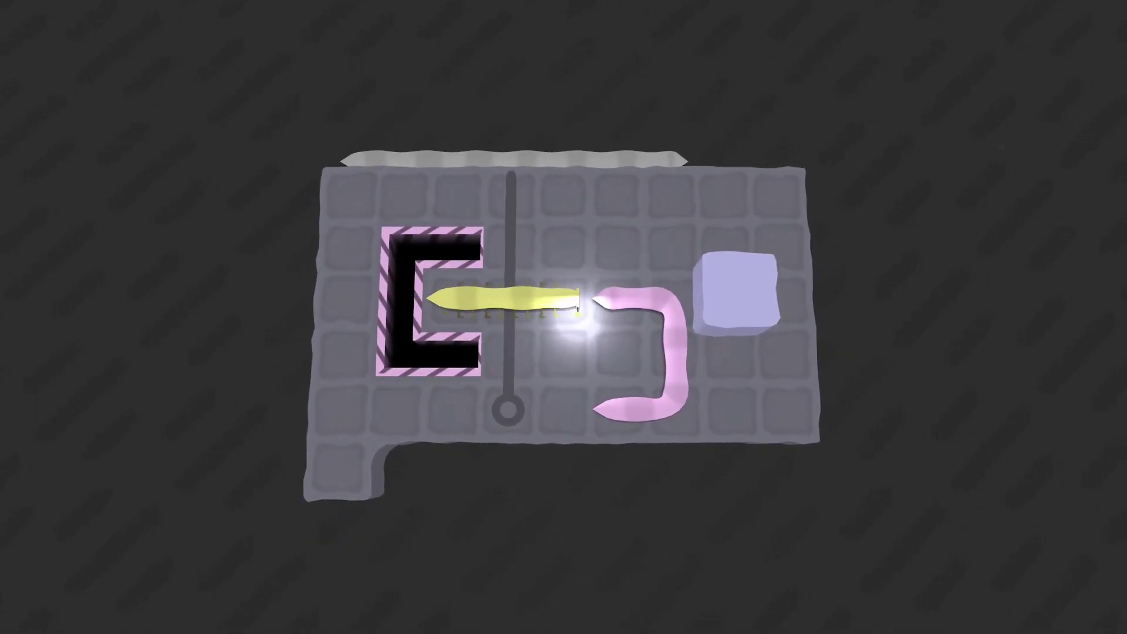
key(z)
key(z)
key(z)
key(z)
key(Down)
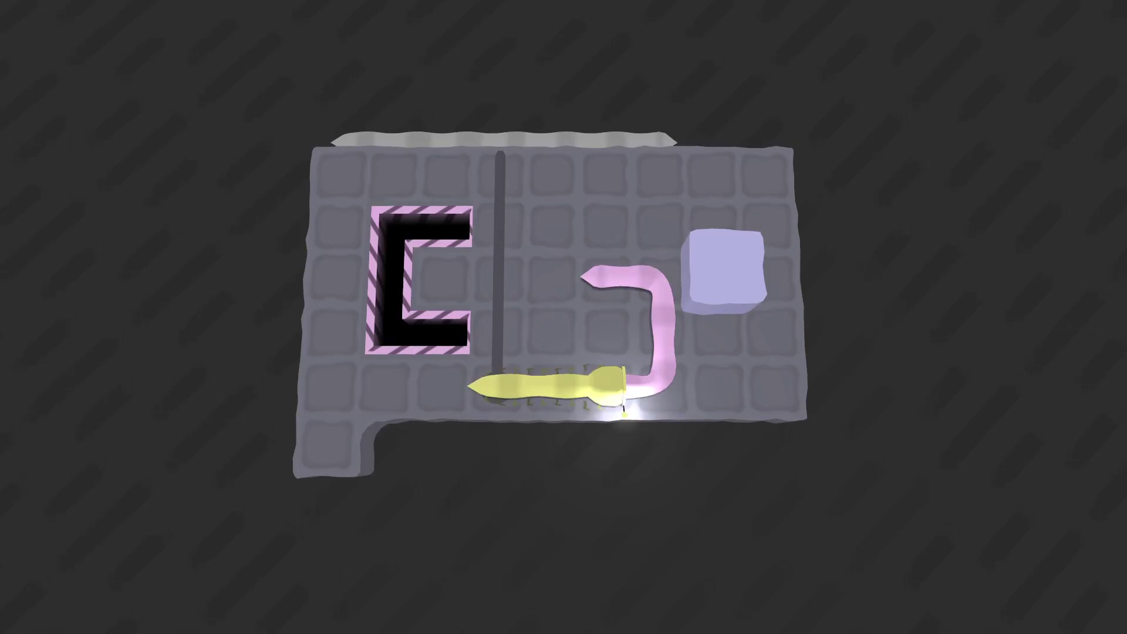
key(Down)
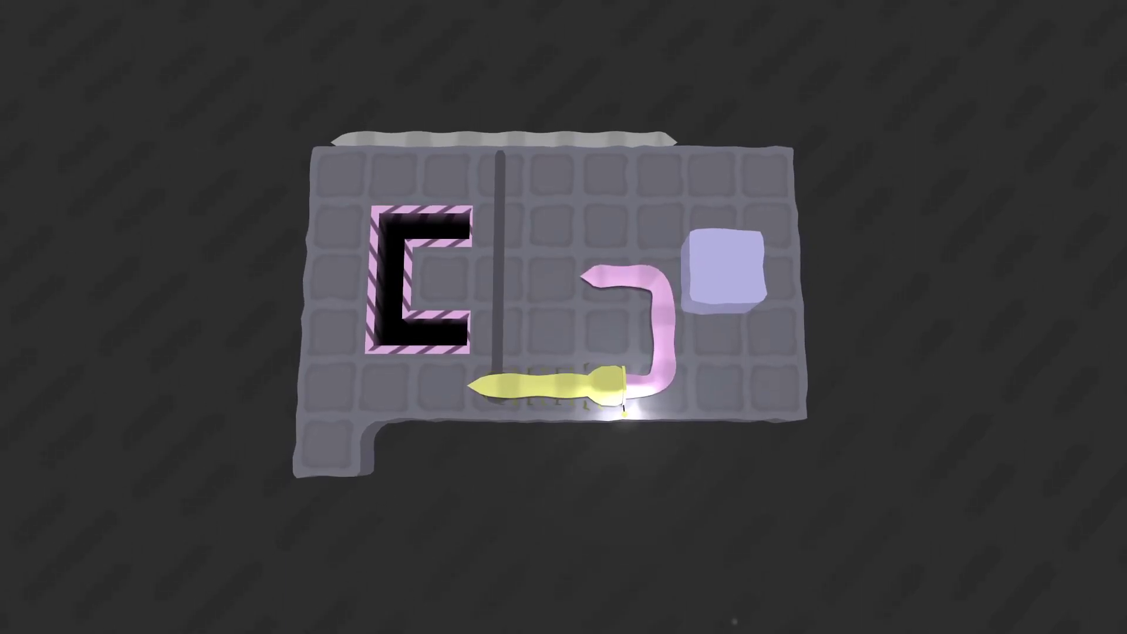
key(Up)
key(Right)
key(z)
key(z)
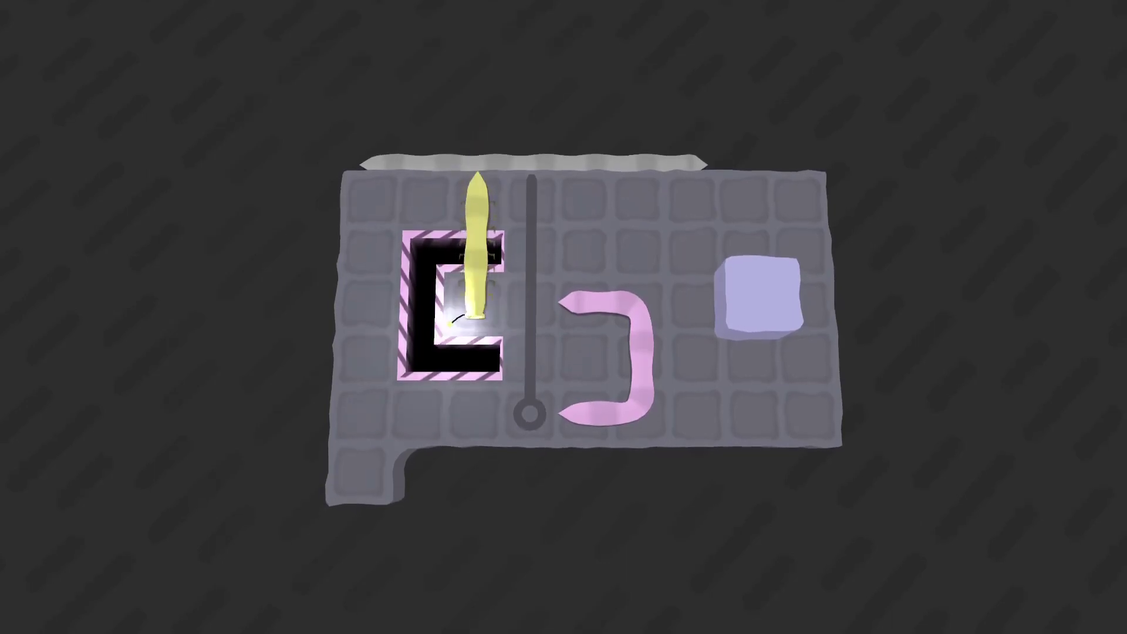
key(z)
key(z)
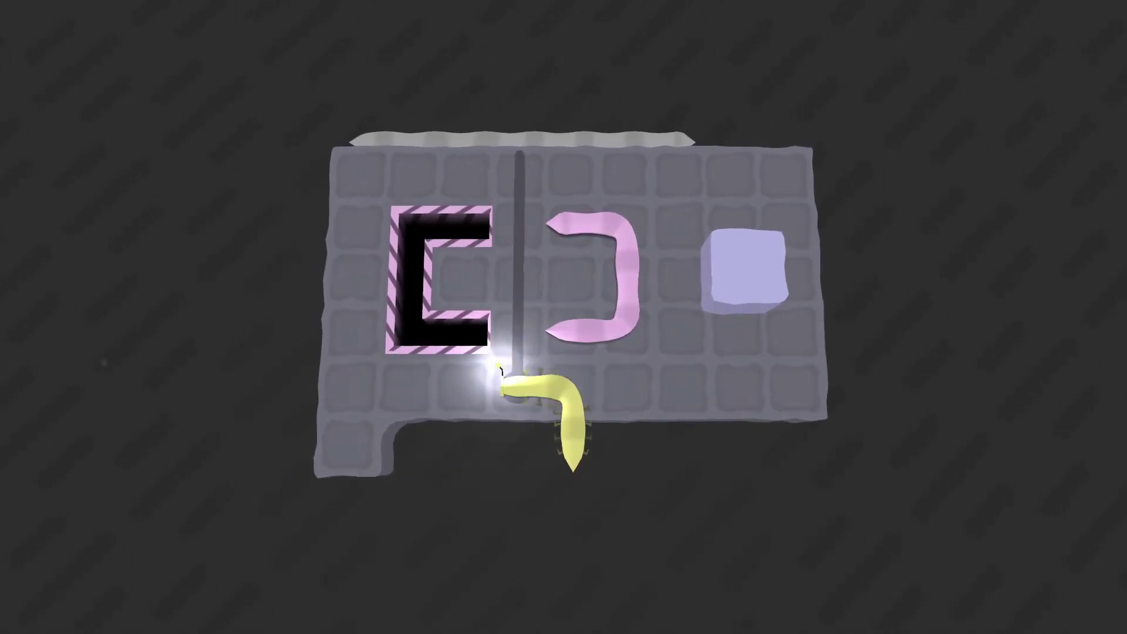
key(z)
key(z)
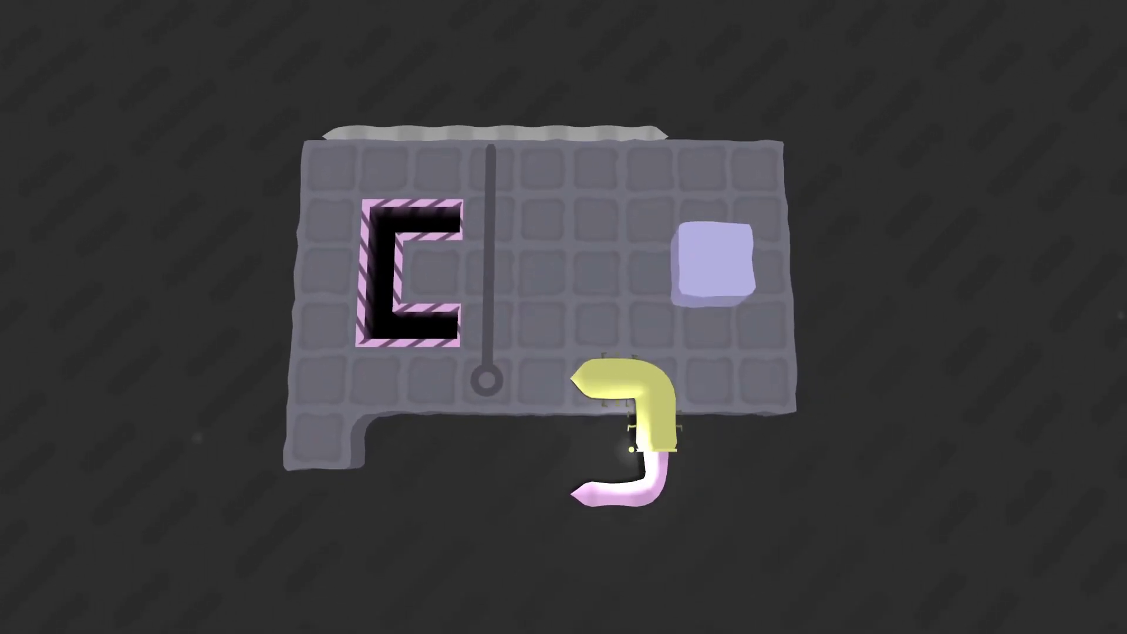
key(z)
key(z)
key(z)
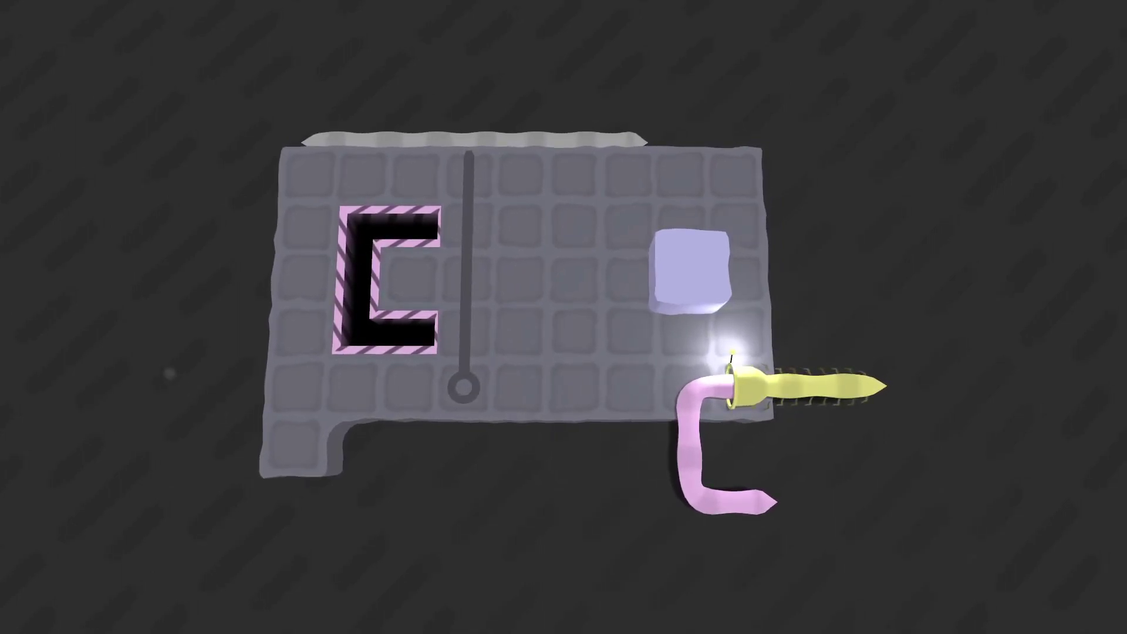
key(z)
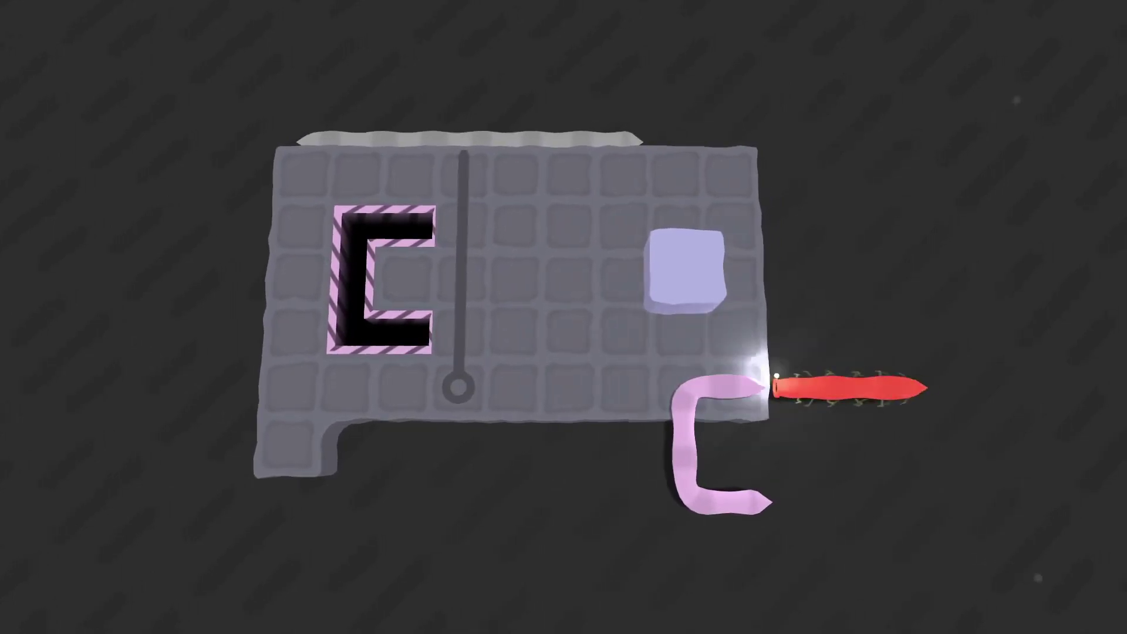
key(z)
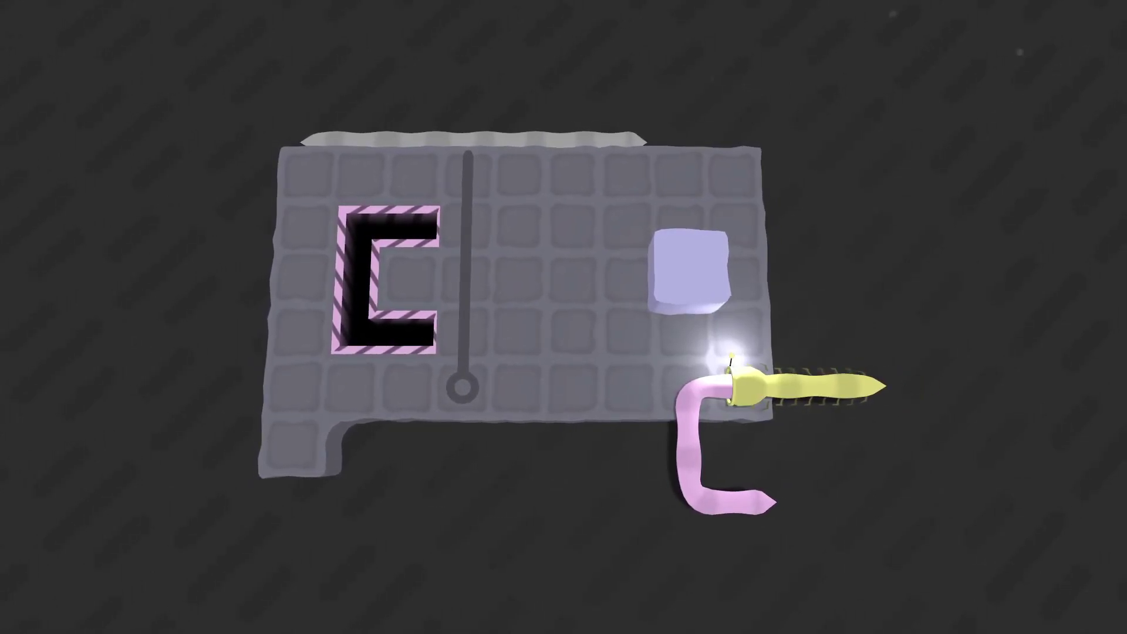
key(z)
key(z)
key(z)
key(z)
key(z)
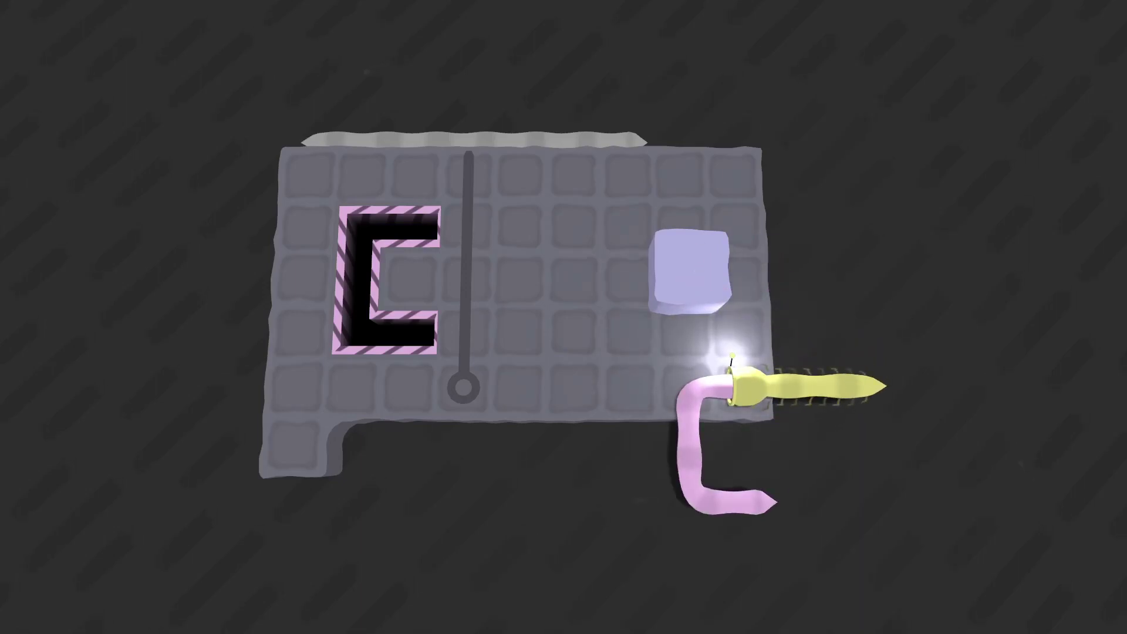
key(z)
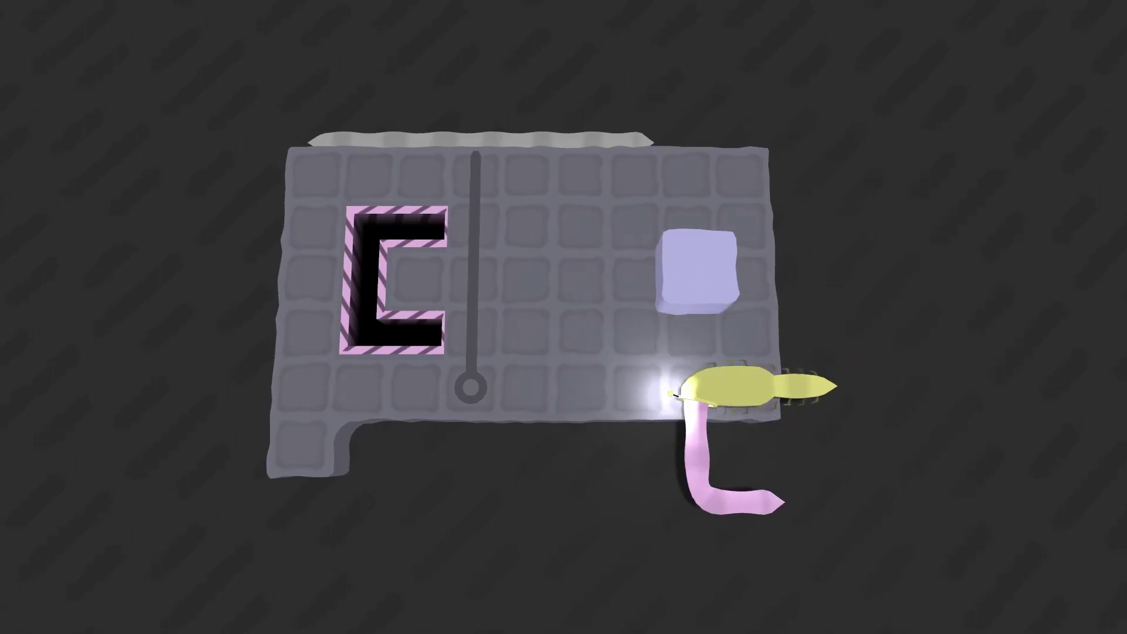
key(z)
key(z)
key(z)
key(z)
key(z)
key(Right)
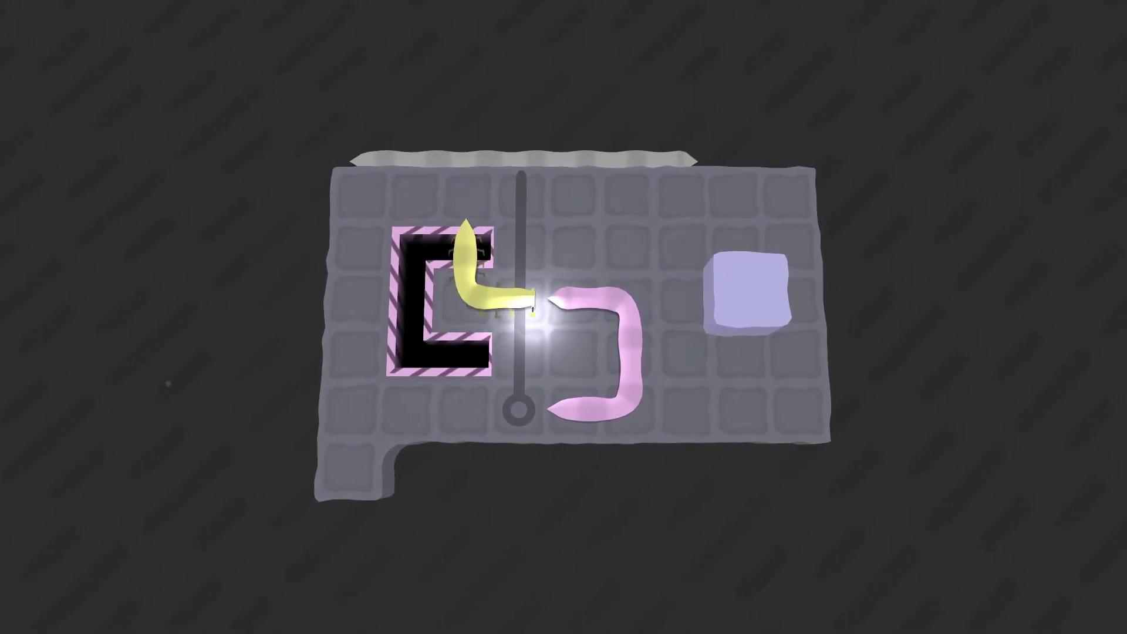
key(Right)
key(Left)
key(Down)
key(Down)
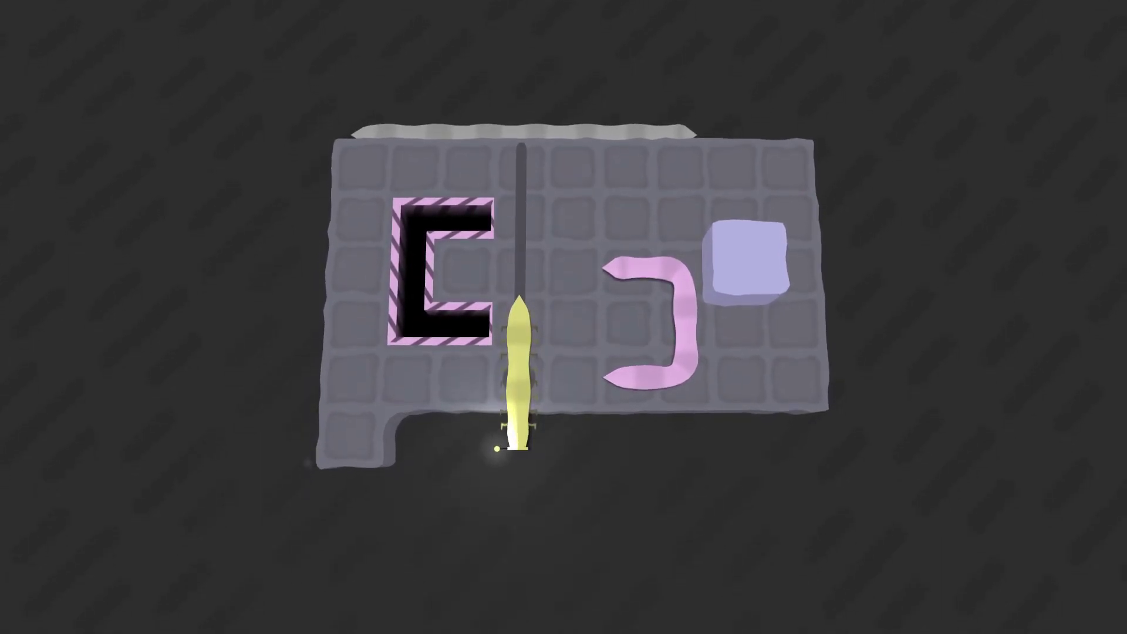
key(Right)
key(Right)
key(Down)
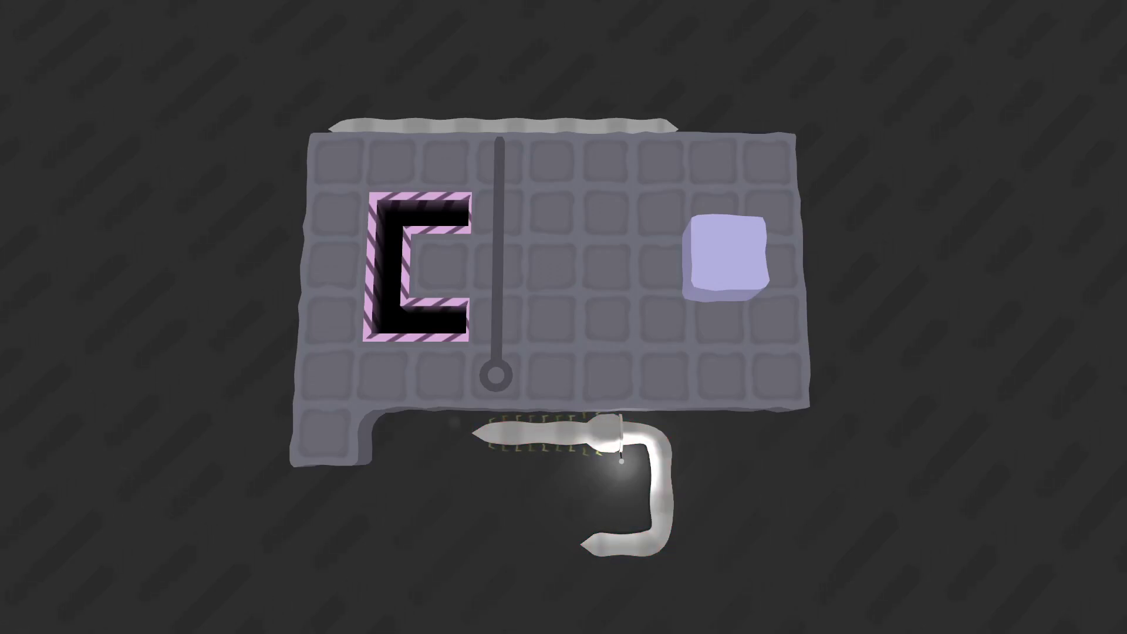
Undo a move, slide the yellow worm left and down off the edge, and turn its head up
key(z)
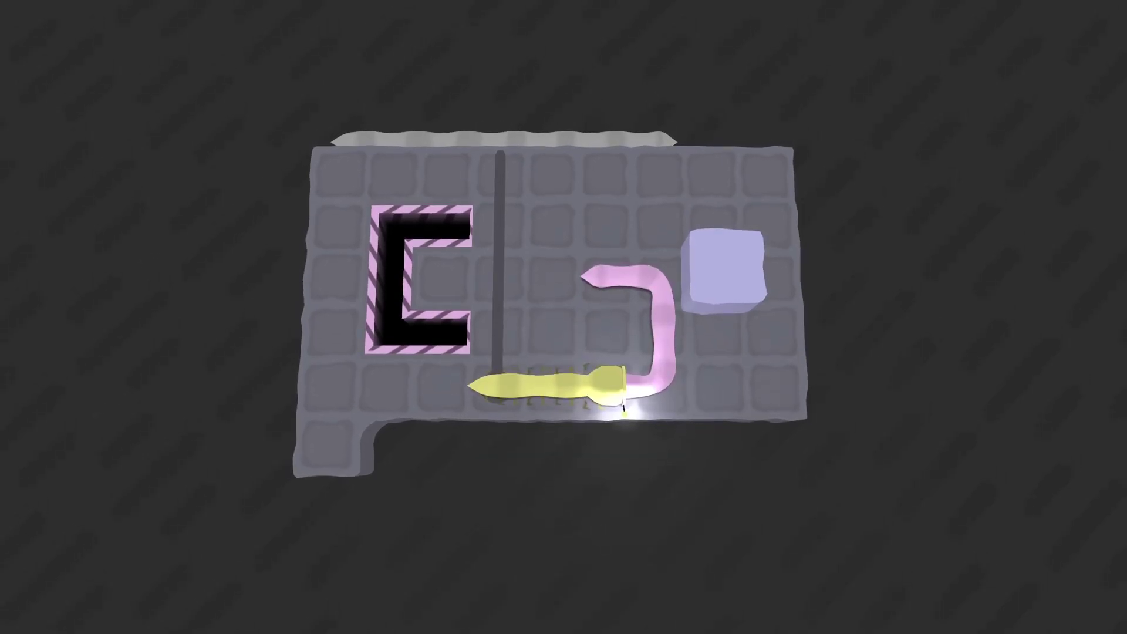
key(Left)
key(Left)
key(Left)
key(Down)
key(Left)
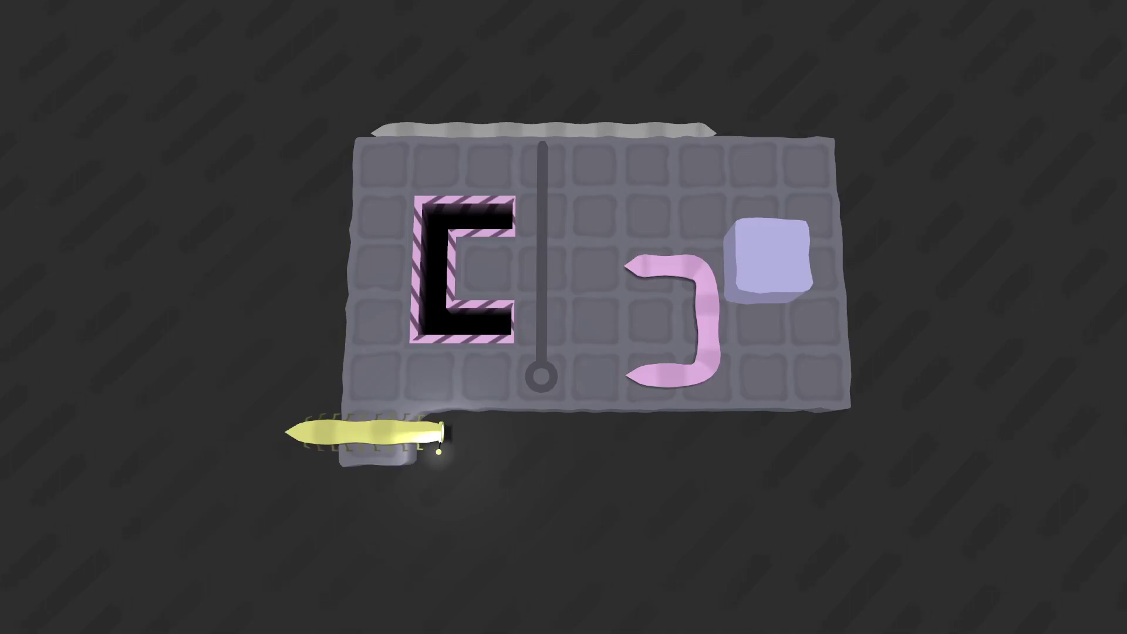
key(Up)
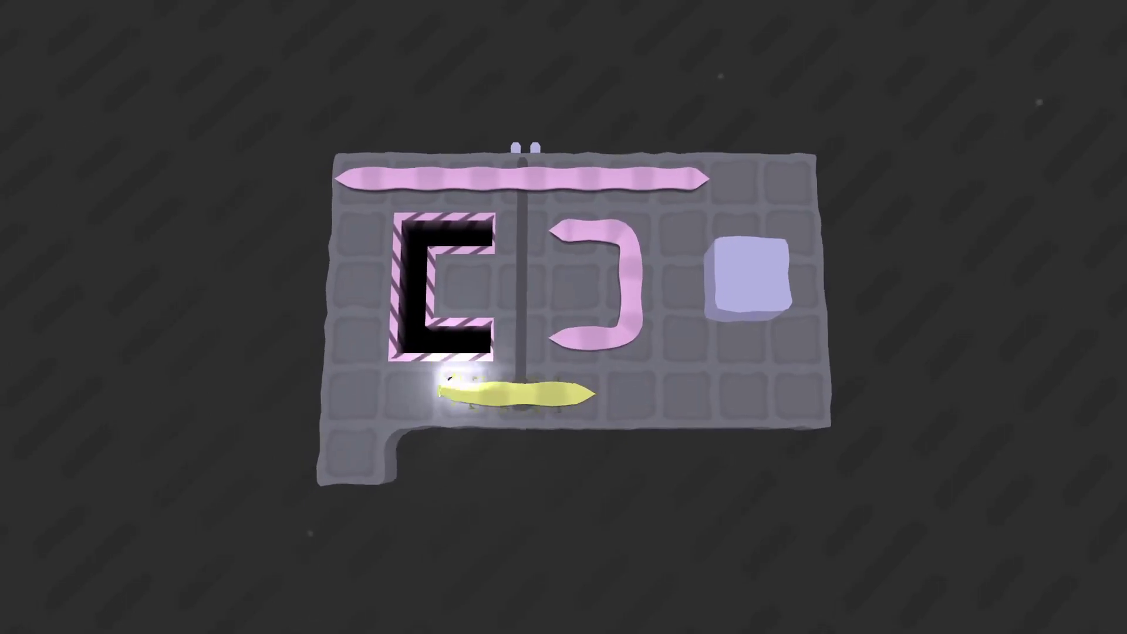
key(Up)
key(Right)
key(Up)
key(Up)
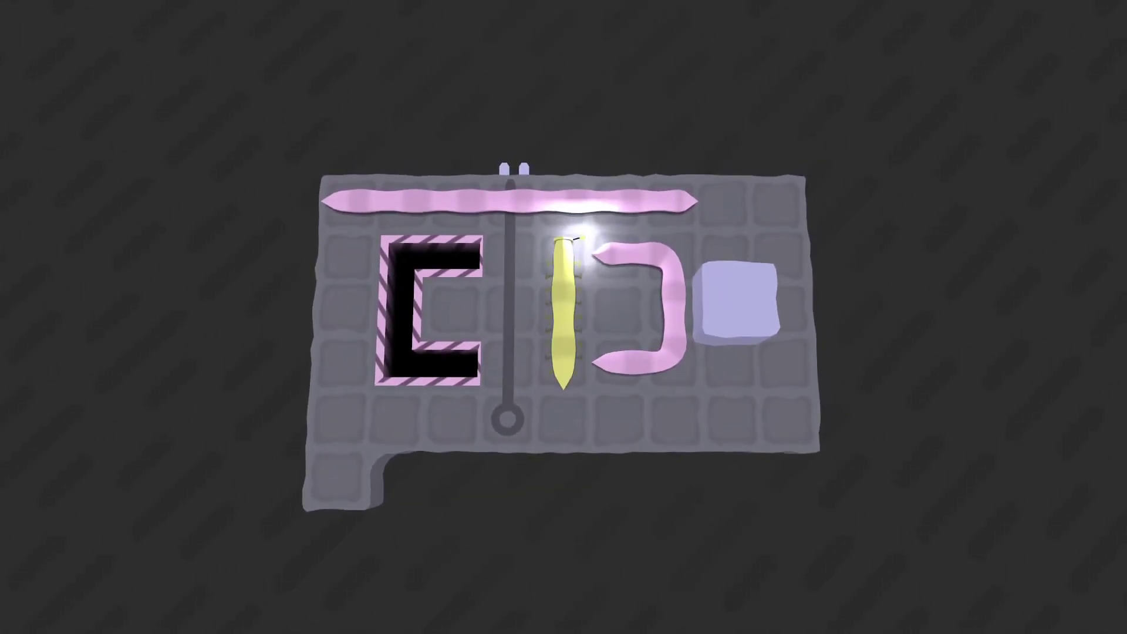
key(Down)
key(Down)
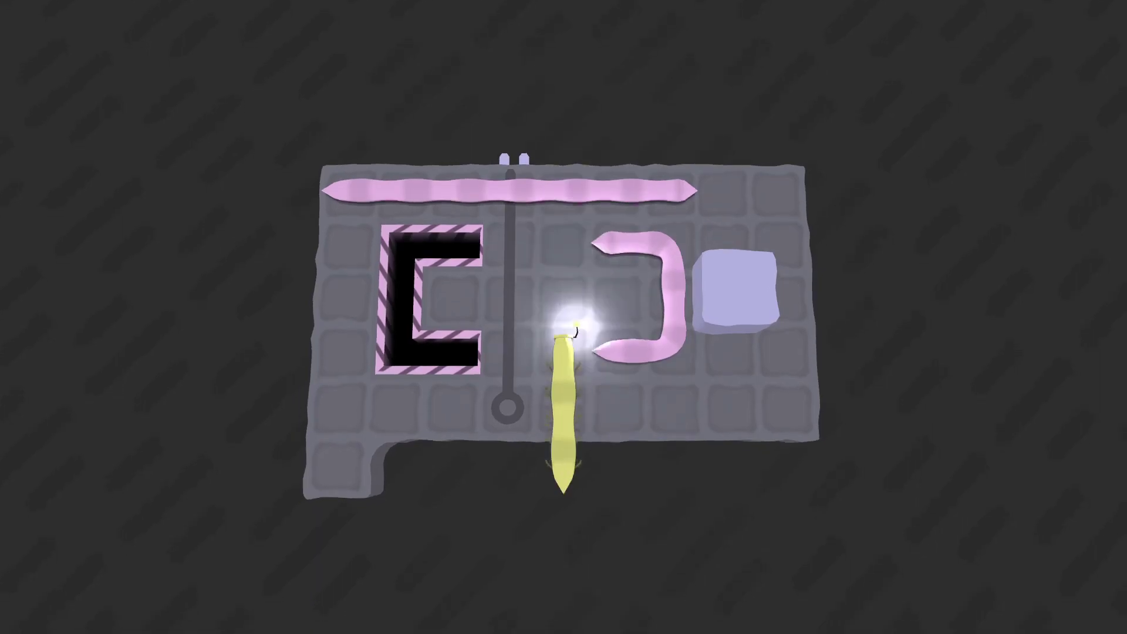
key(Right)
key(Right)
key(Right)
key(Up)
key(Up)
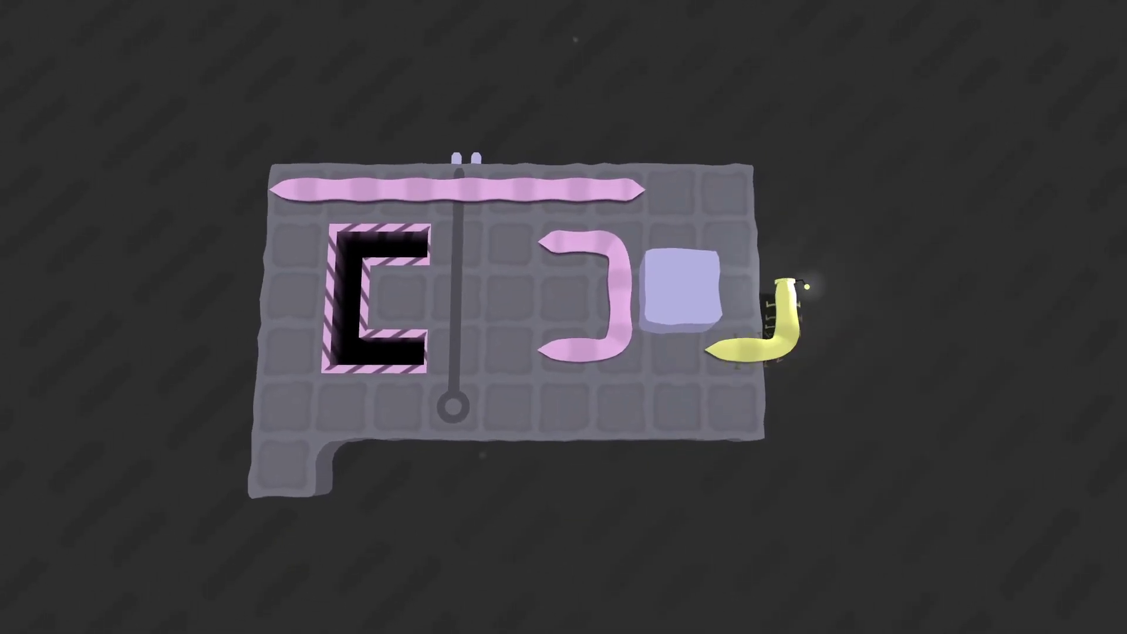
key(Up)
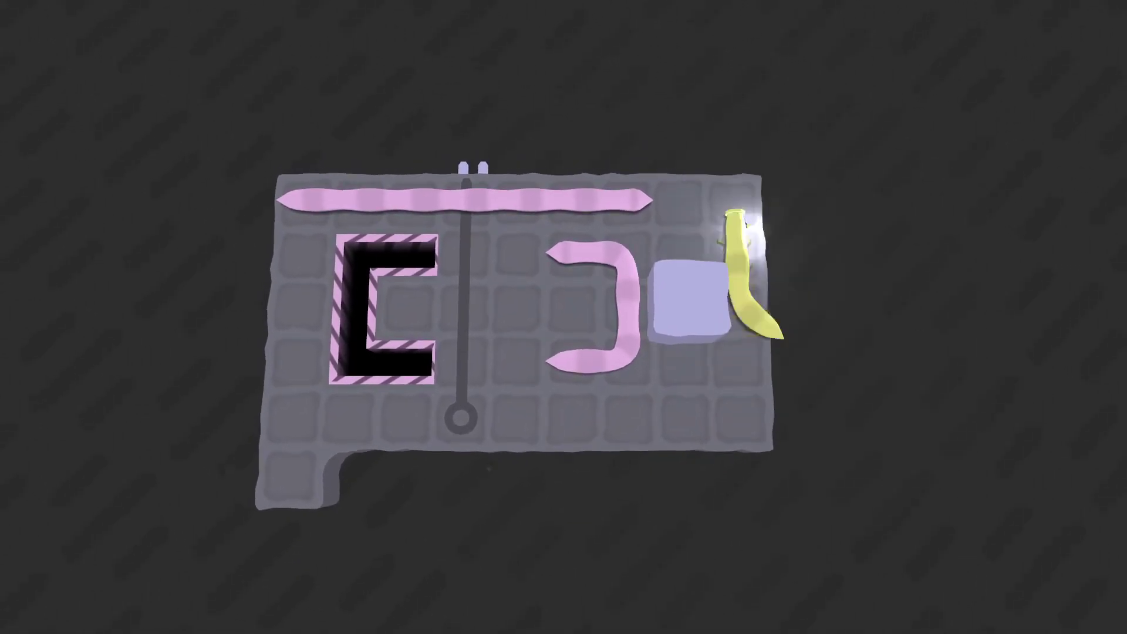
key(Up)
key(Left)
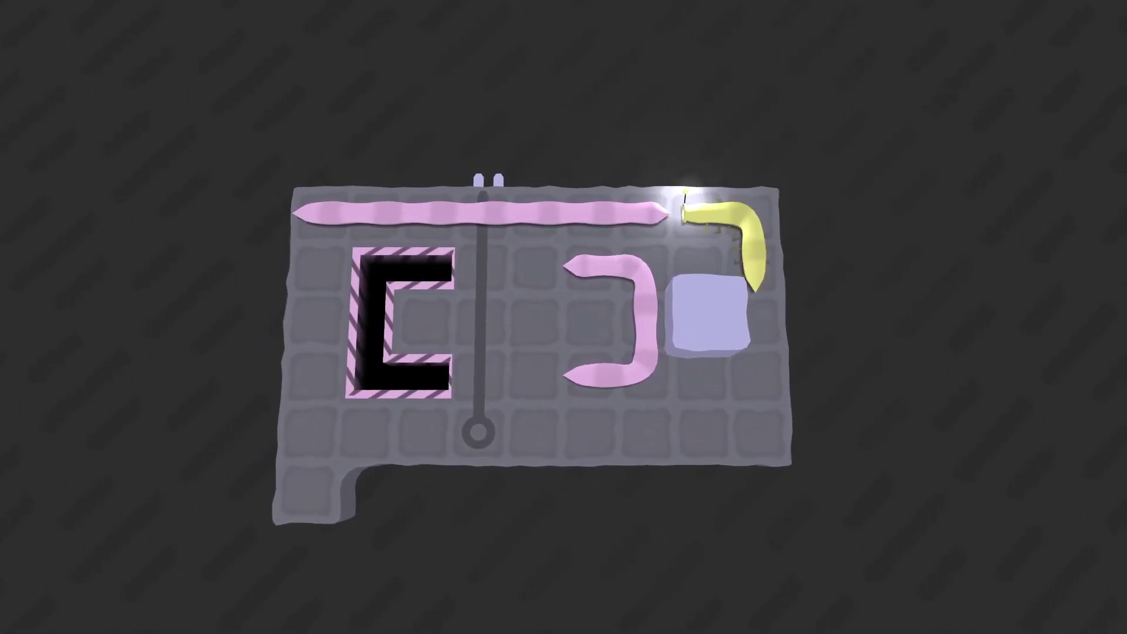
key(z)
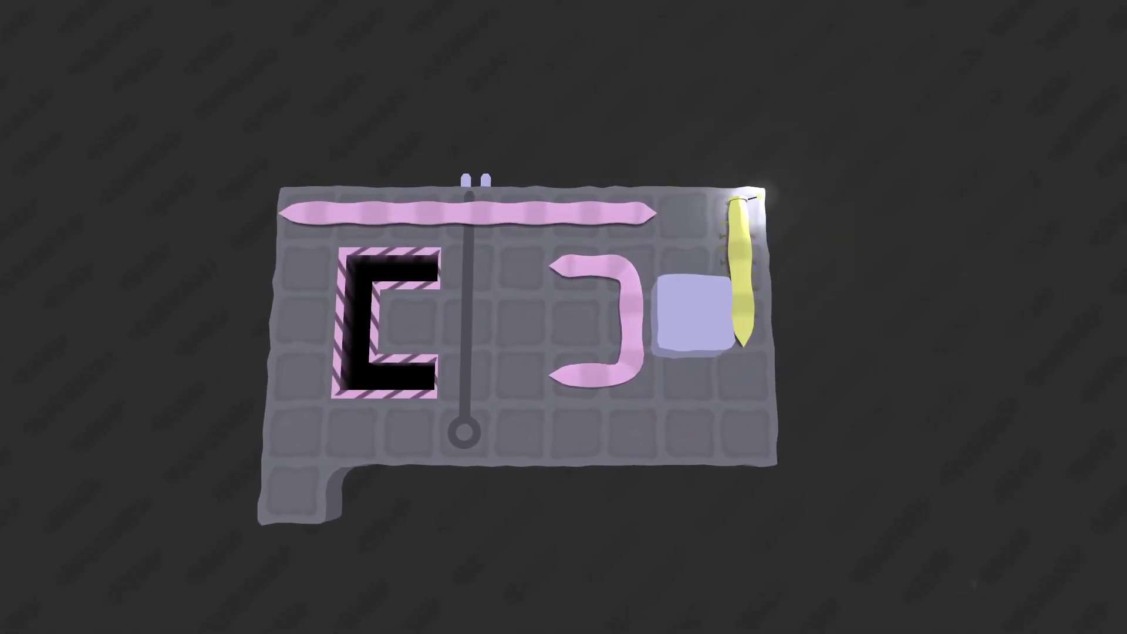
key(z)
key(z)
key(z)
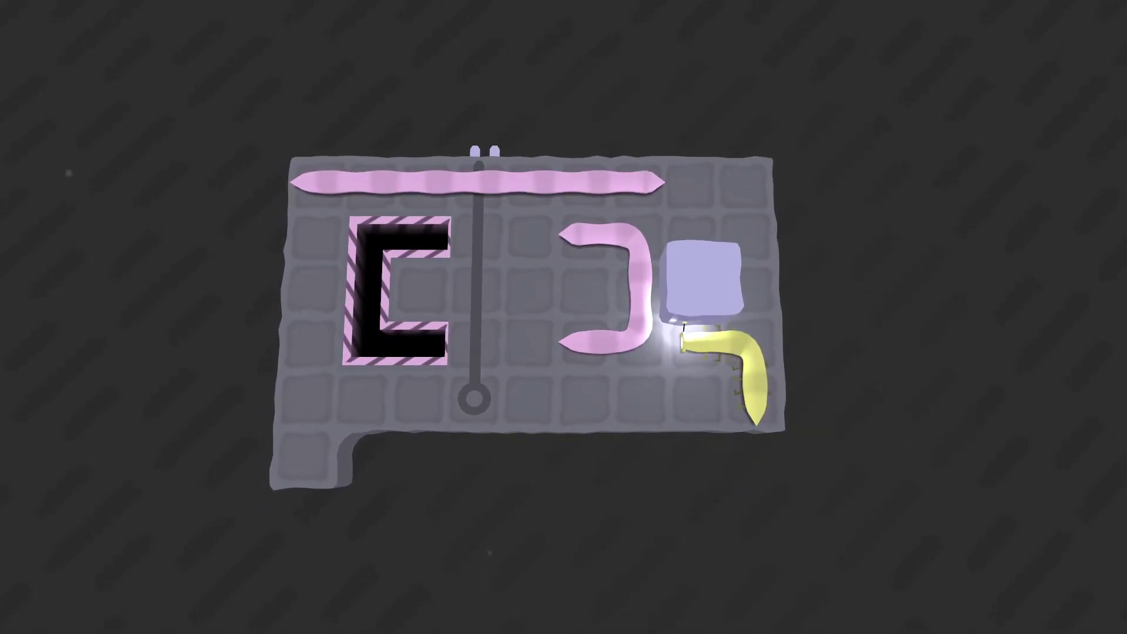
key(Down)
key(Left)
key(Left)
key(Left)
key(Left)
key(Left)
key(Left)
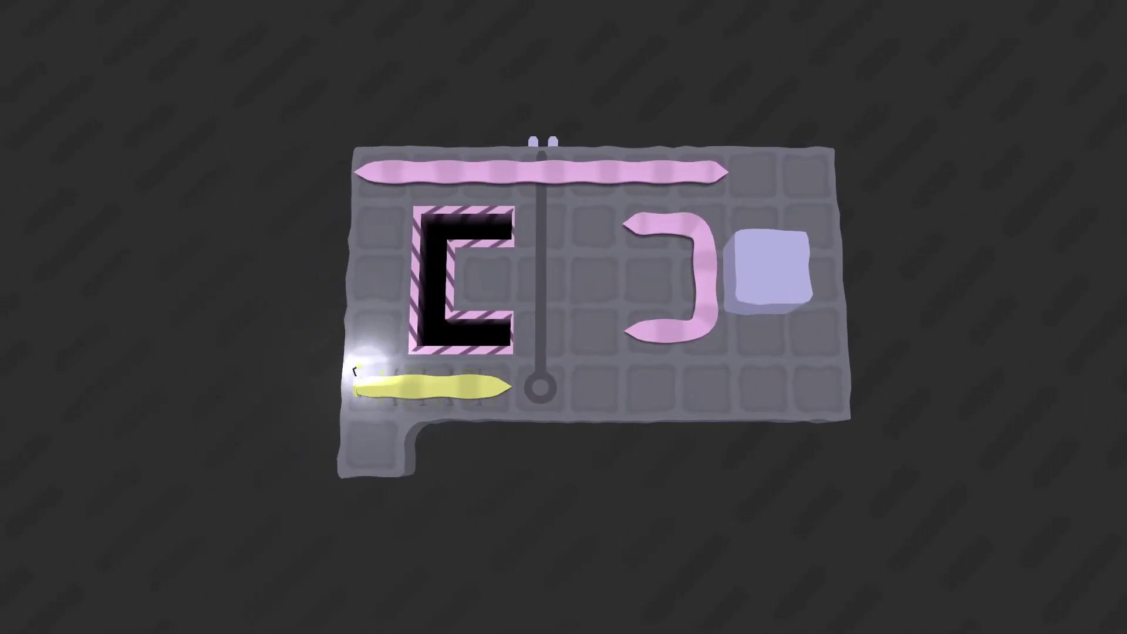
key(Up)
key(Up)
key(Up)
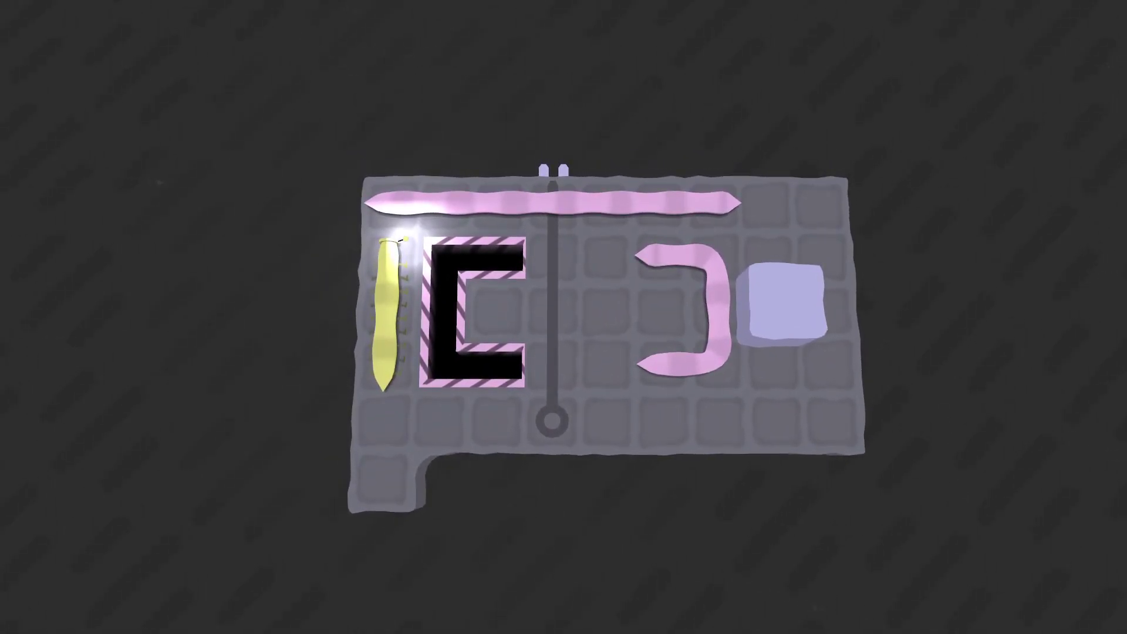
key(Down)
key(Right)
key(Right)
key(Right)
key(Right)
key(Right)
key(Right)
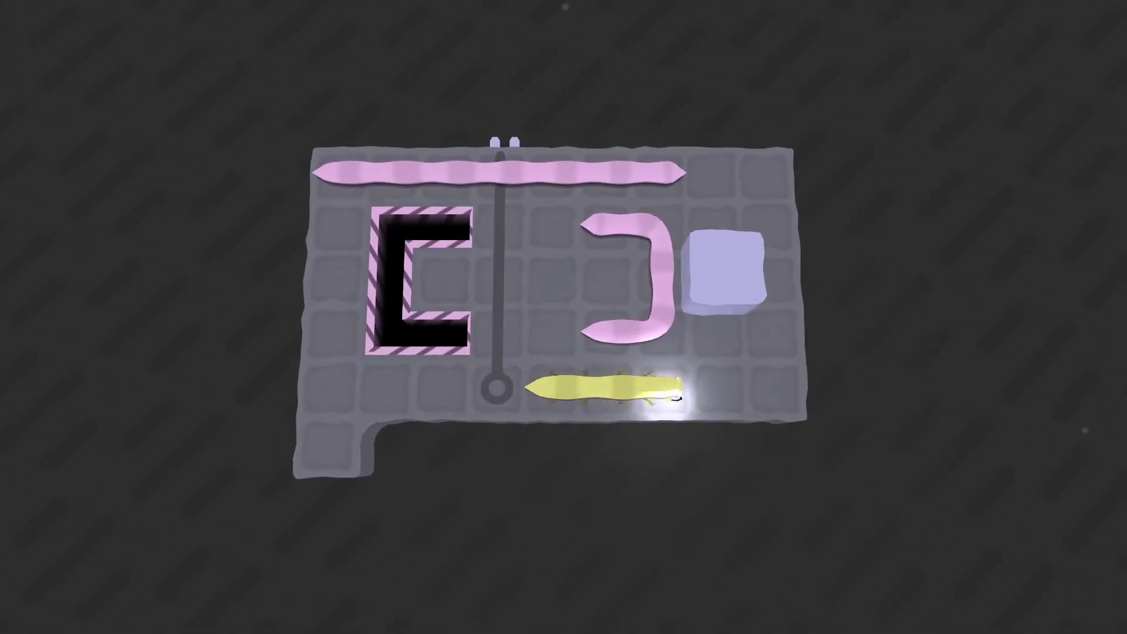
key(Right)
key(Right)
key(Up)
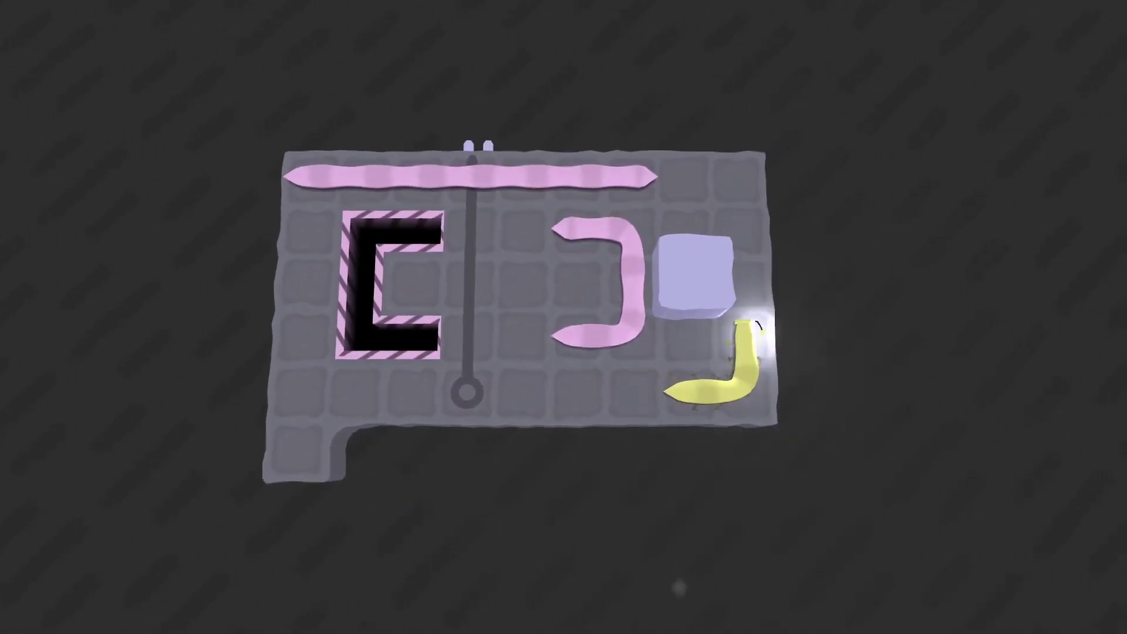
key(Up)
key(Up)
key(Up)
key(Left)
key(Left)
key(Left)
key(Left)
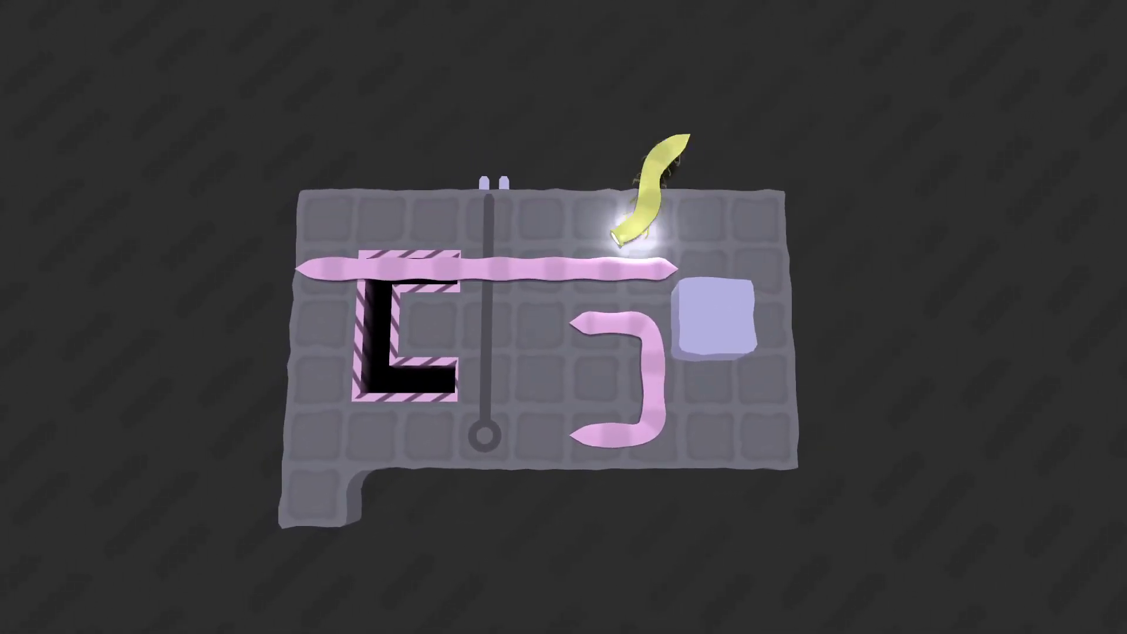
key(Left)
key(Left)
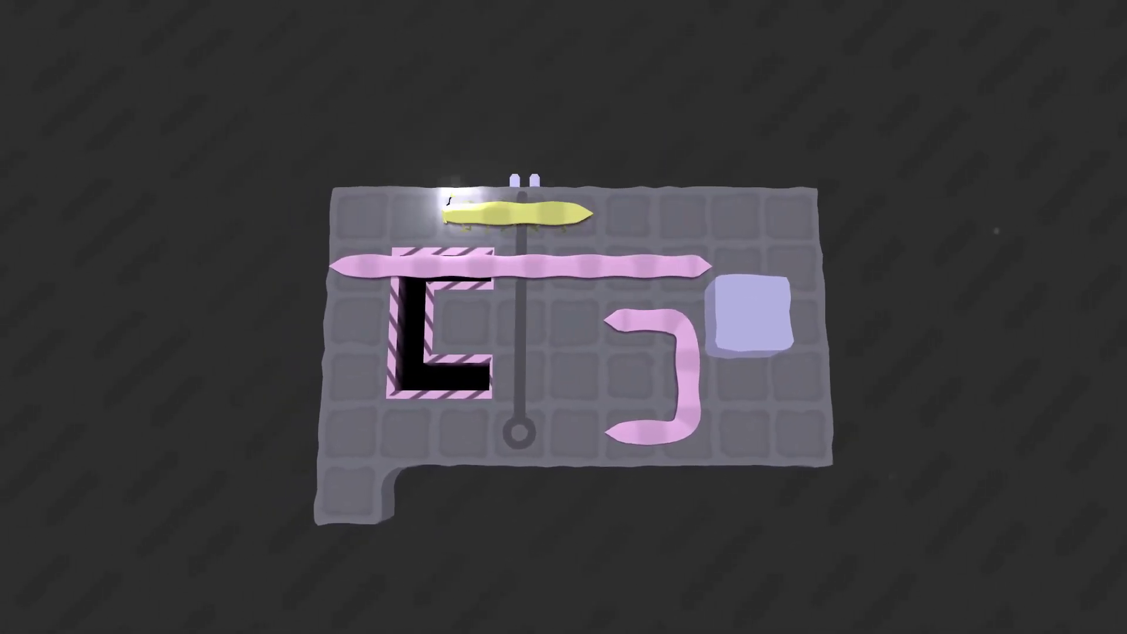
key(Left)
key(Left)
key(Down)
key(Down)
key(Down)
key(Right)
key(Right)
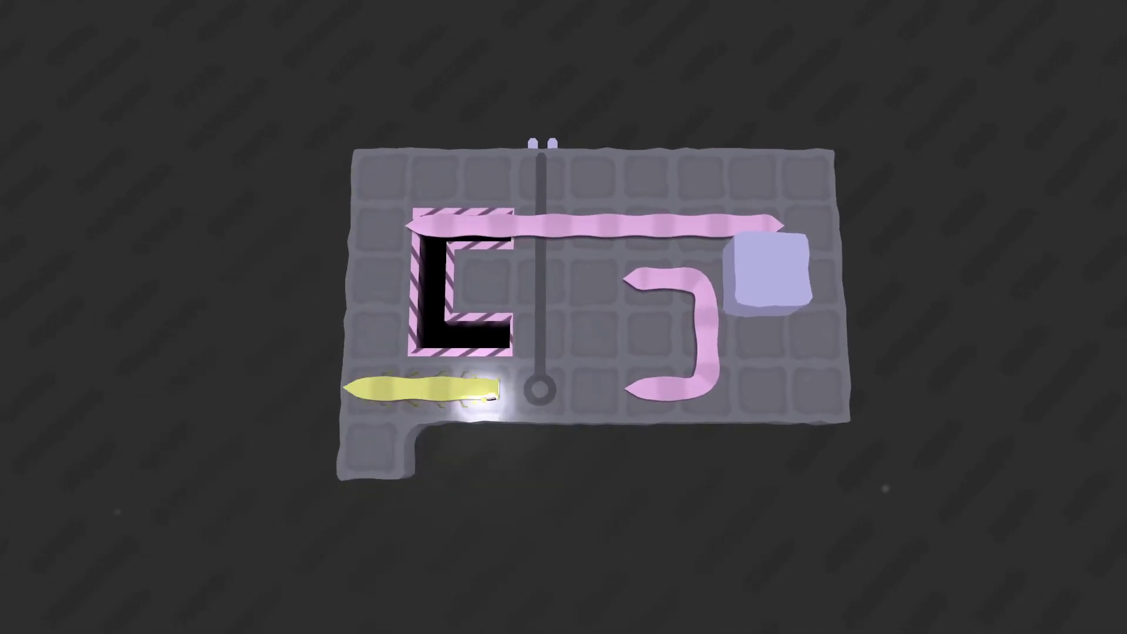
key(Left)
key(Left)
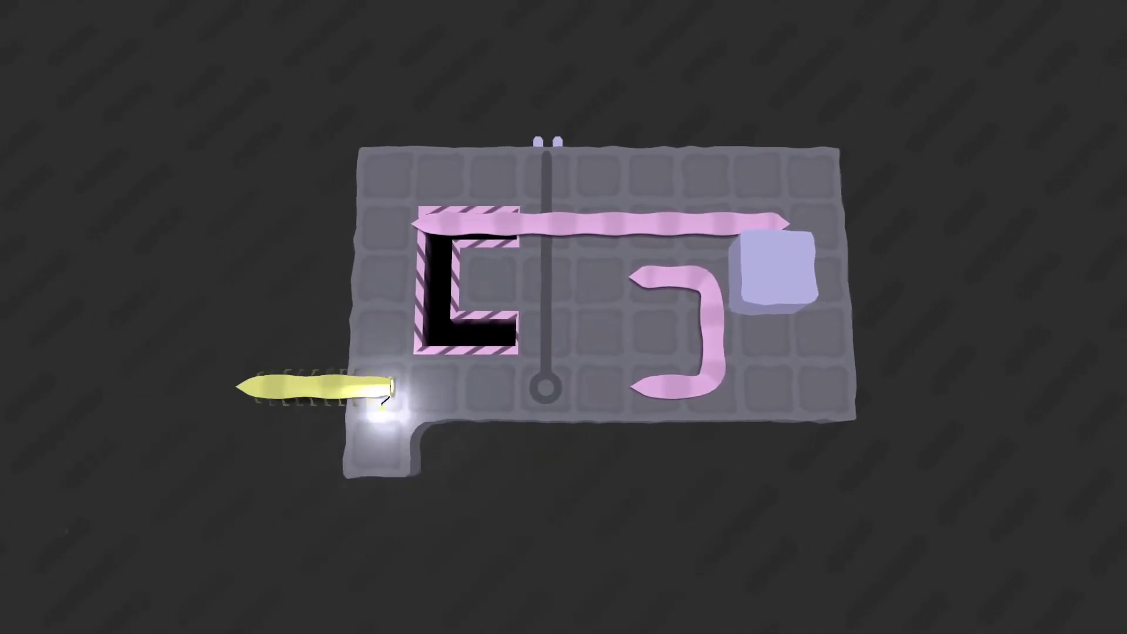
key(Up)
key(Up)
key(Up)
key(Right)
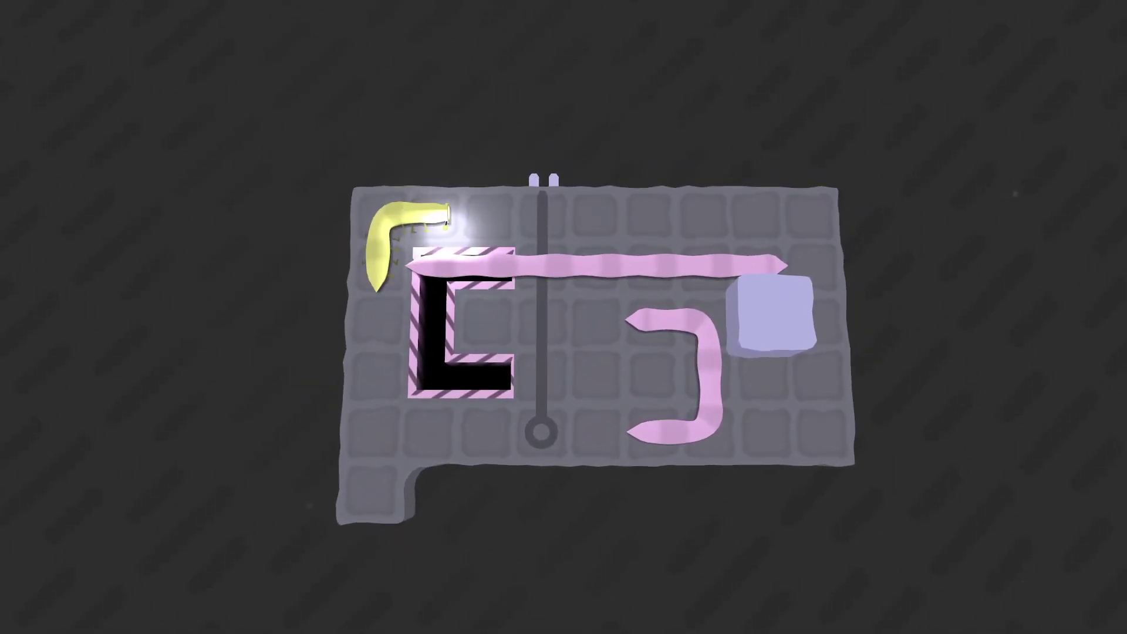
key(Right)
key(z)
key(Right)
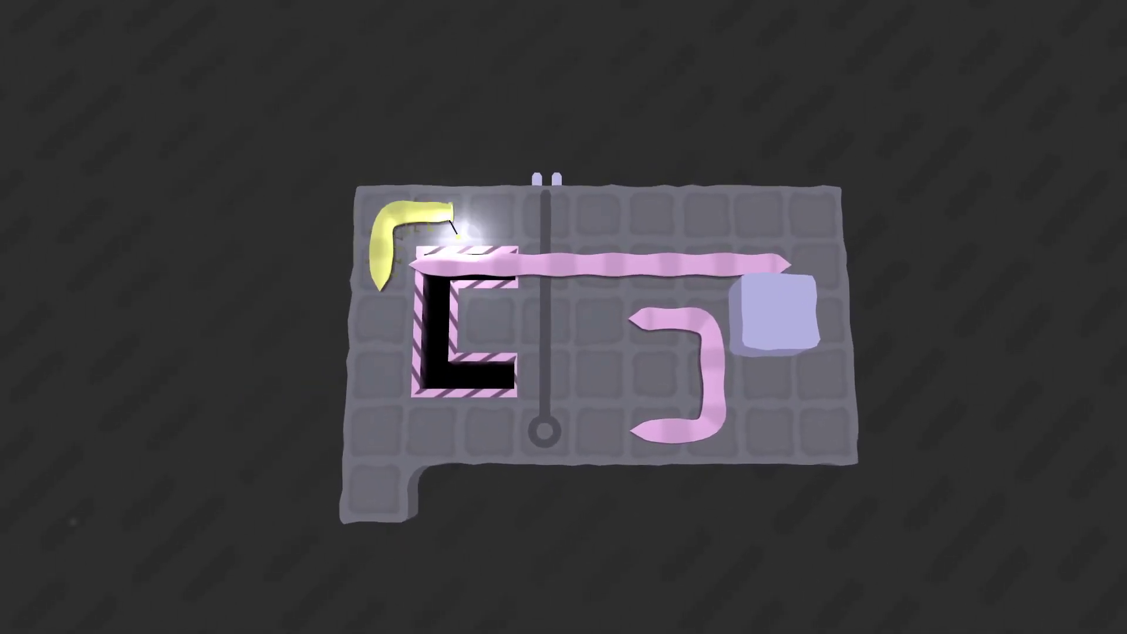
key(Right)
key(Right)
key(Right)
key(Right)
key(Down)
key(z)
key(z)
key(Left)
key(Down)
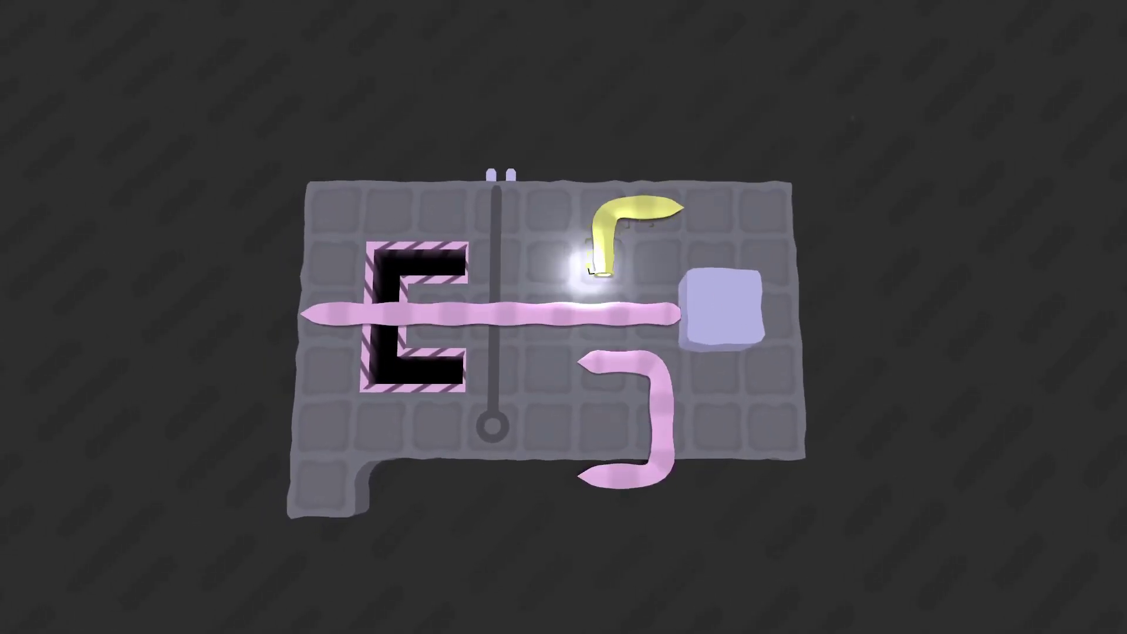
key(Left)
key(Left)
key(Left)
key(Left)
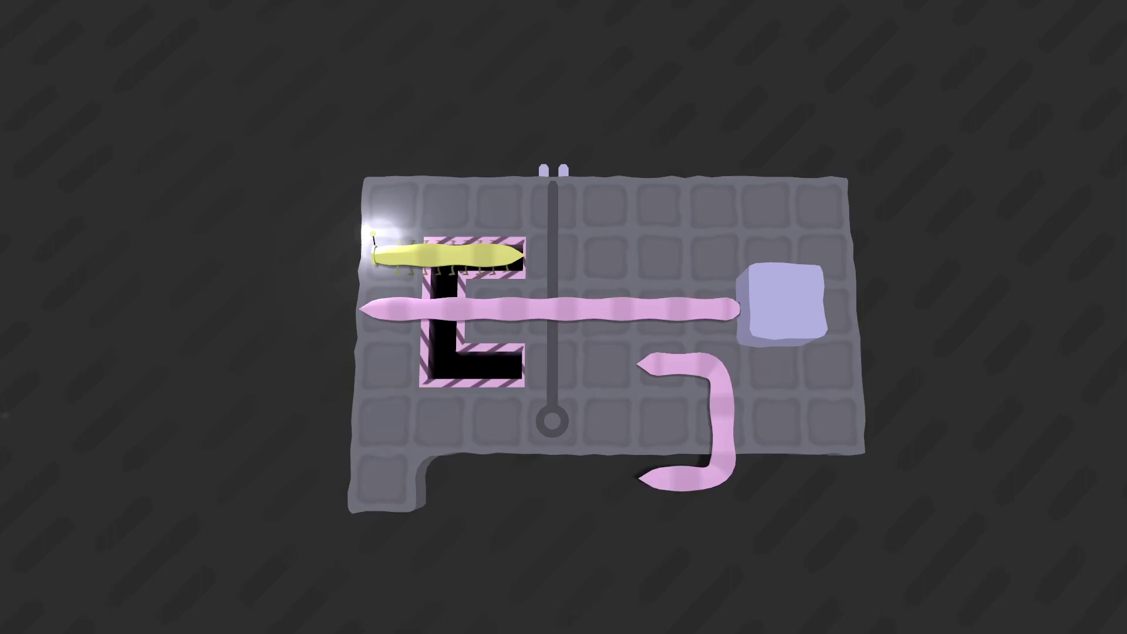
key(Left)
key(Down)
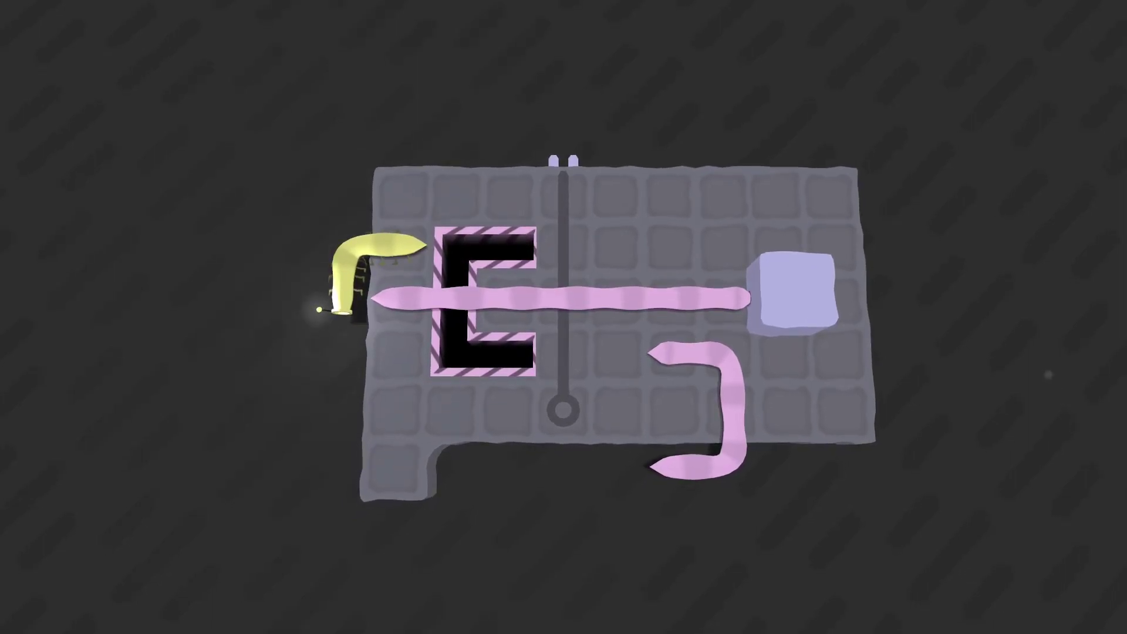
key(r)
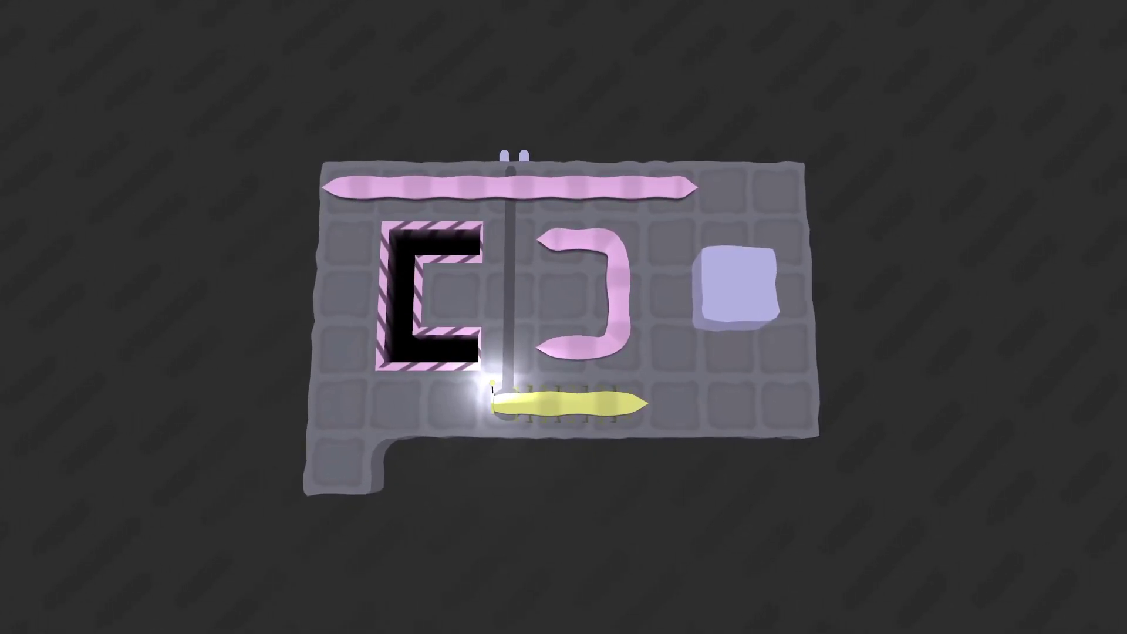
Crawl the yellow worm up the right column to the top and push the long pink bar down a row
key(Right)
key(Right)
key(Right)
key(Up)
key(Up)
key(Up)
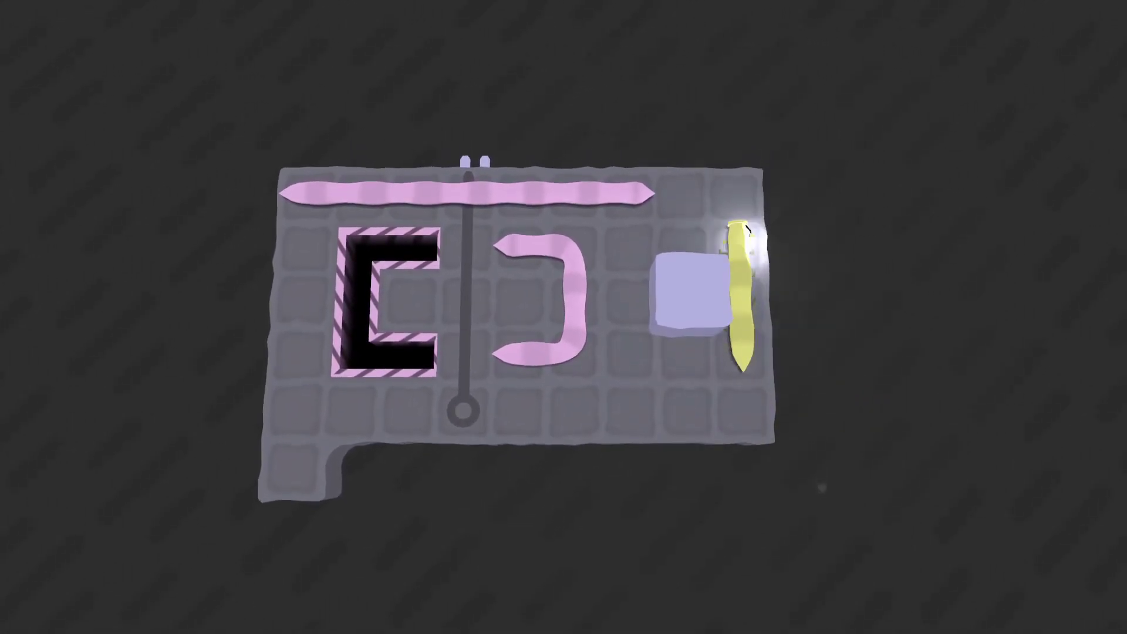
key(Left)
key(Up)
key(Left)
key(Down)
key(Right)
key(Right)
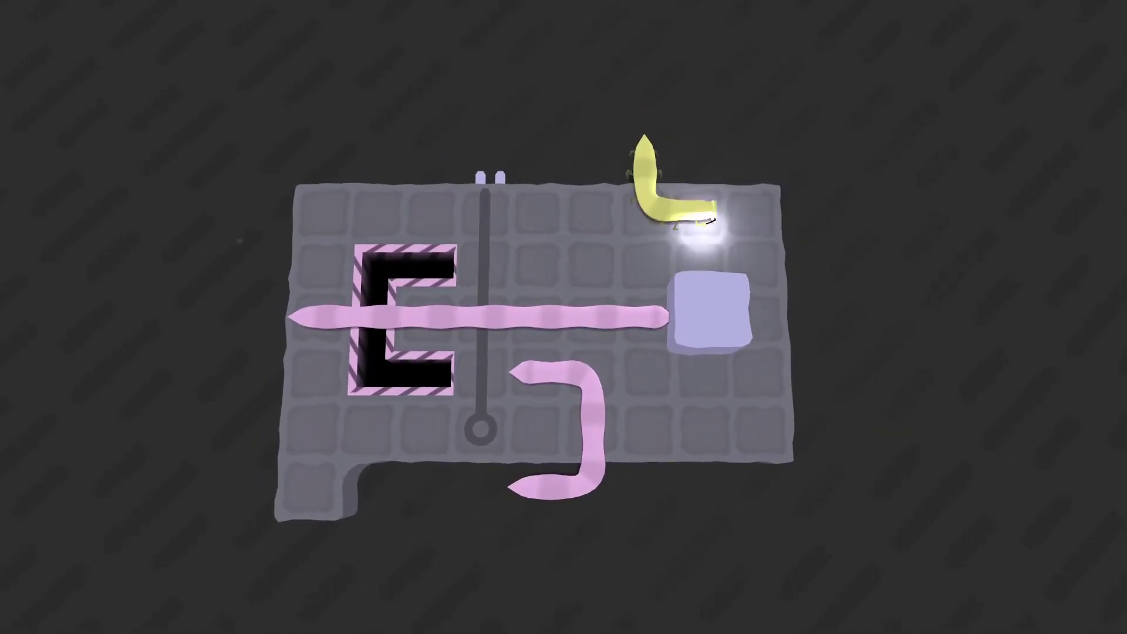
Bring the worm under the bar, push the bar back up, and nudge the pink J piece right
key(Down)
key(Down)
key(Down)
key(Left)
key(Left)
key(Up)
key(Left)
key(Left)
key(Left)
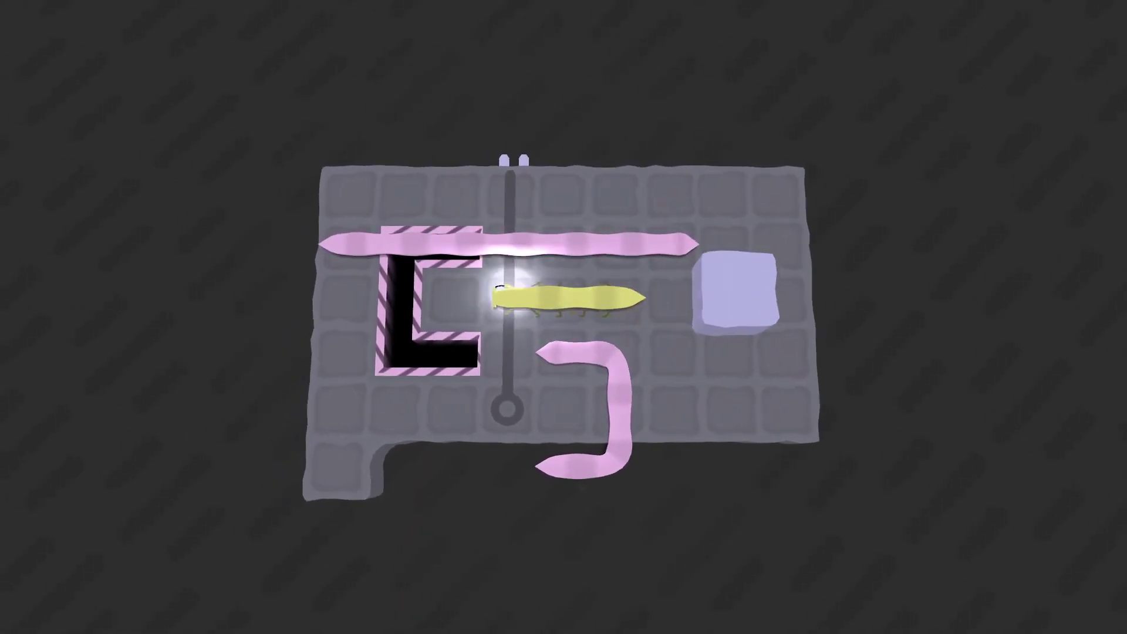
key(Right)
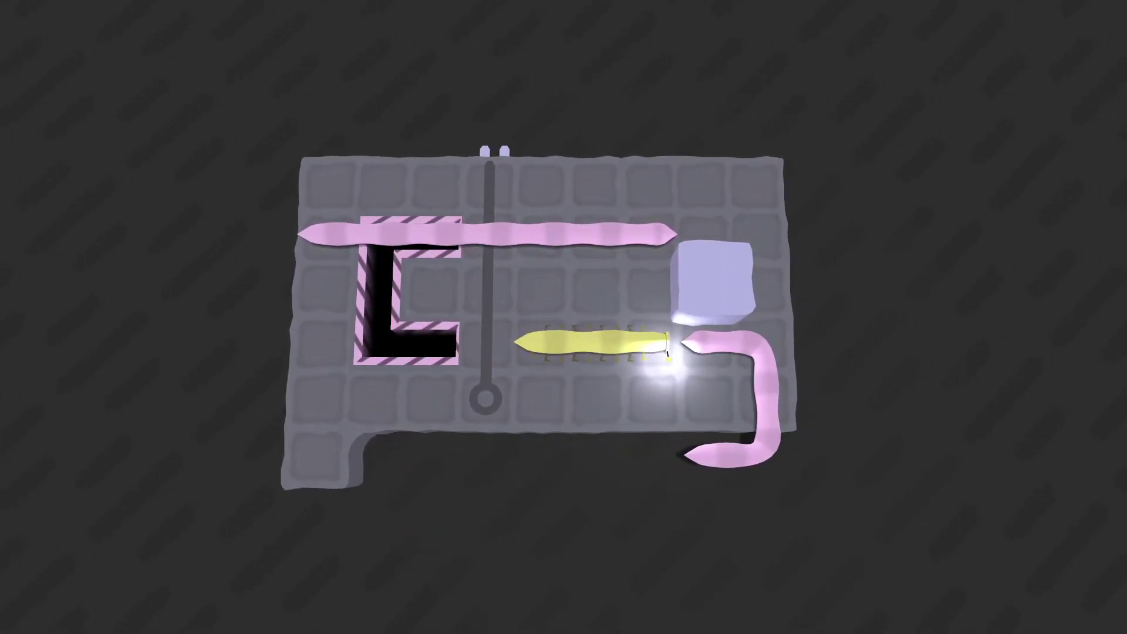
Route the worm left to the bar's left end and climb over the top of it
key(Left)
key(Left)
key(Up)
key(Left)
key(Left)
key(Up)
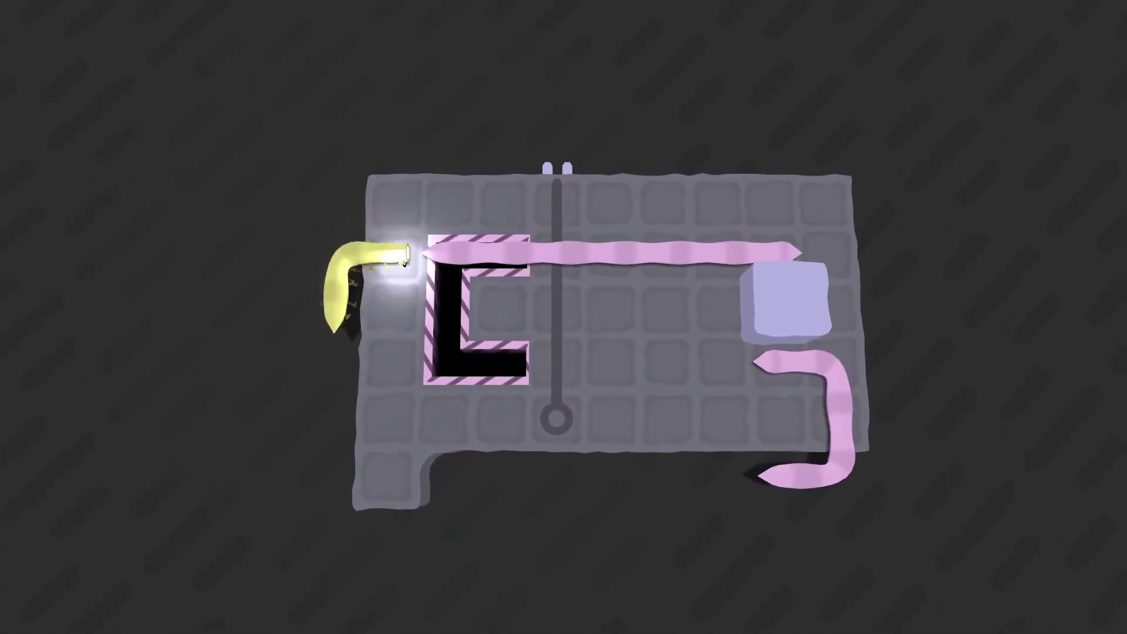
key(Up)
key(Right)
key(Right)
key(Right)
key(Right)
key(Right)
key(Right)
key(Right)
Shift the long pink bar one cell left and push it down off the board
key(Down)
key(Left)
key(Up)
key(Left)
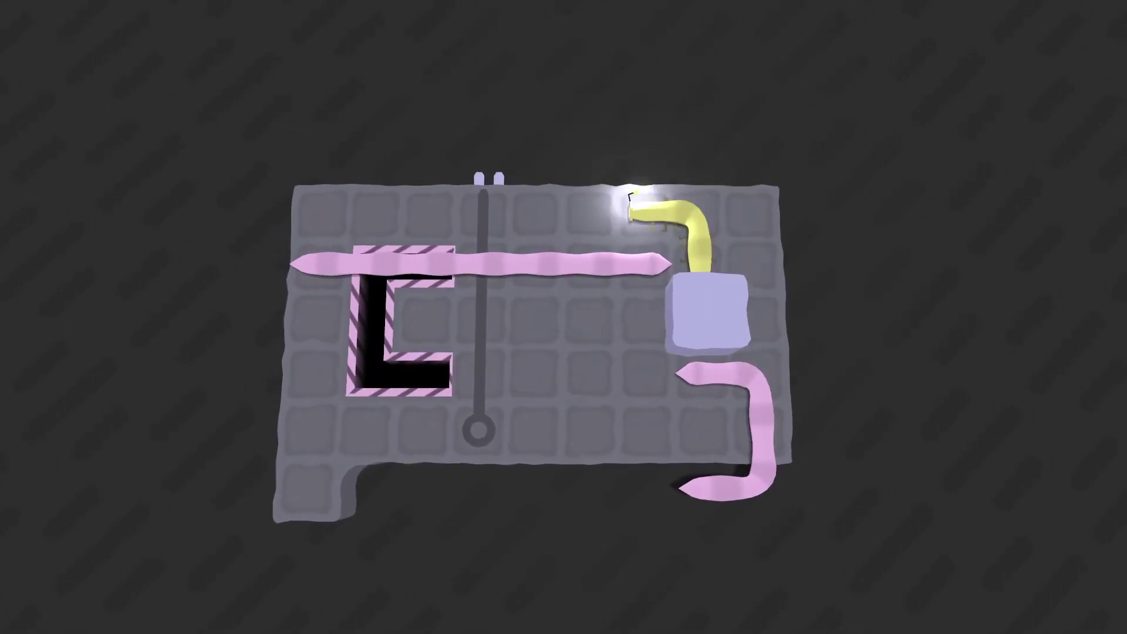
key(Down)
key(Down)
key(Down)
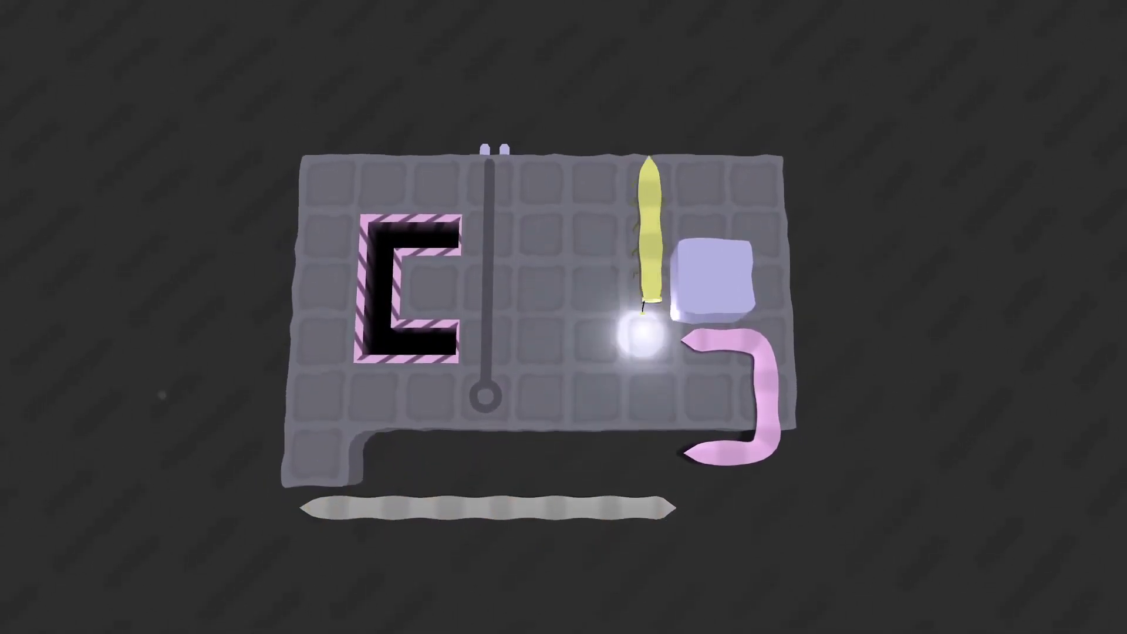
Undo a wrong push, push the pink J piece one cell left, and climb over the block
key(z)
key(z)
key(z)
key(Right)
key(Down)
key(z)
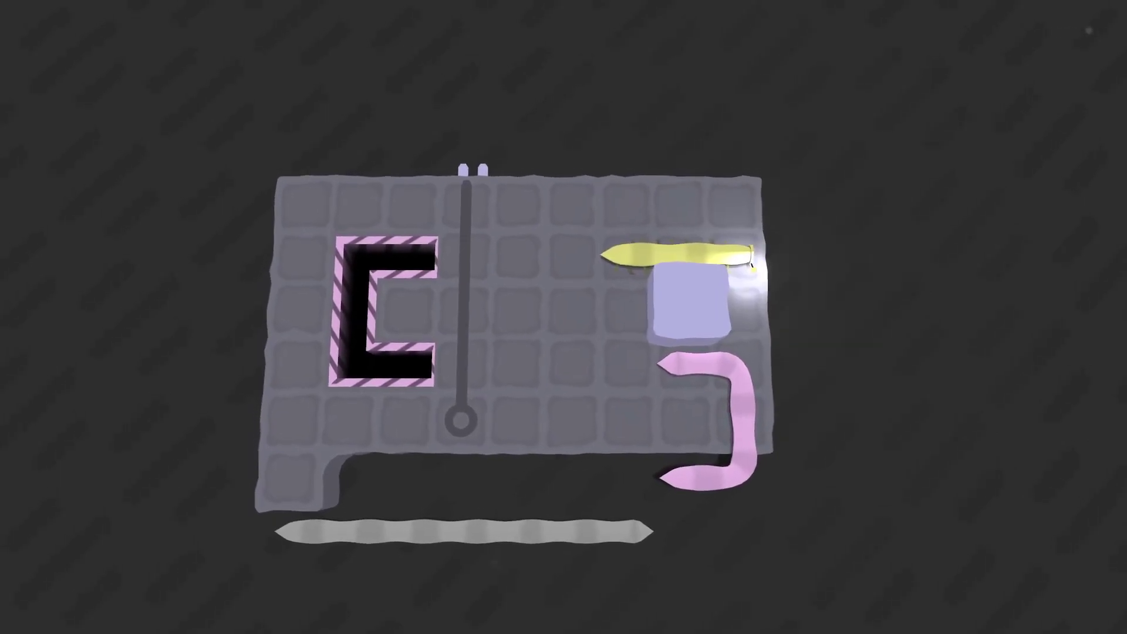
key(Down)
key(Right)
key(z)
key(z)
key(Left)
key(Up)
key(Left)
key(Up)
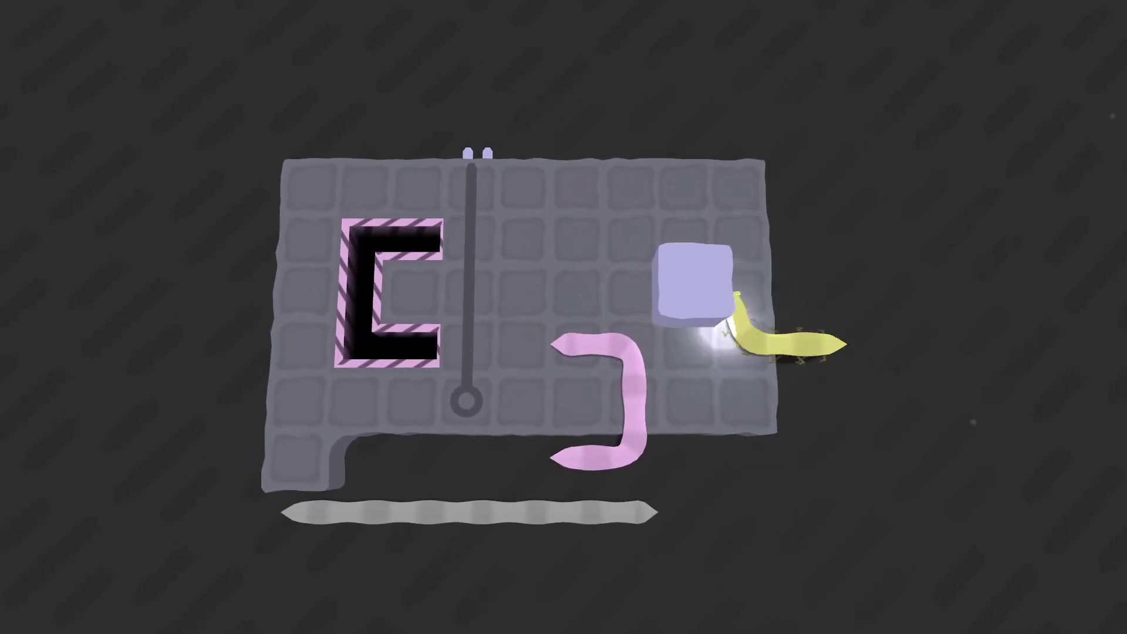
Circle the worm back onto the bottom row and push the pink J piece below the board
key(Up)
key(Left)
key(Left)
key(Left)
key(Down)
key(Down)
key(Right)
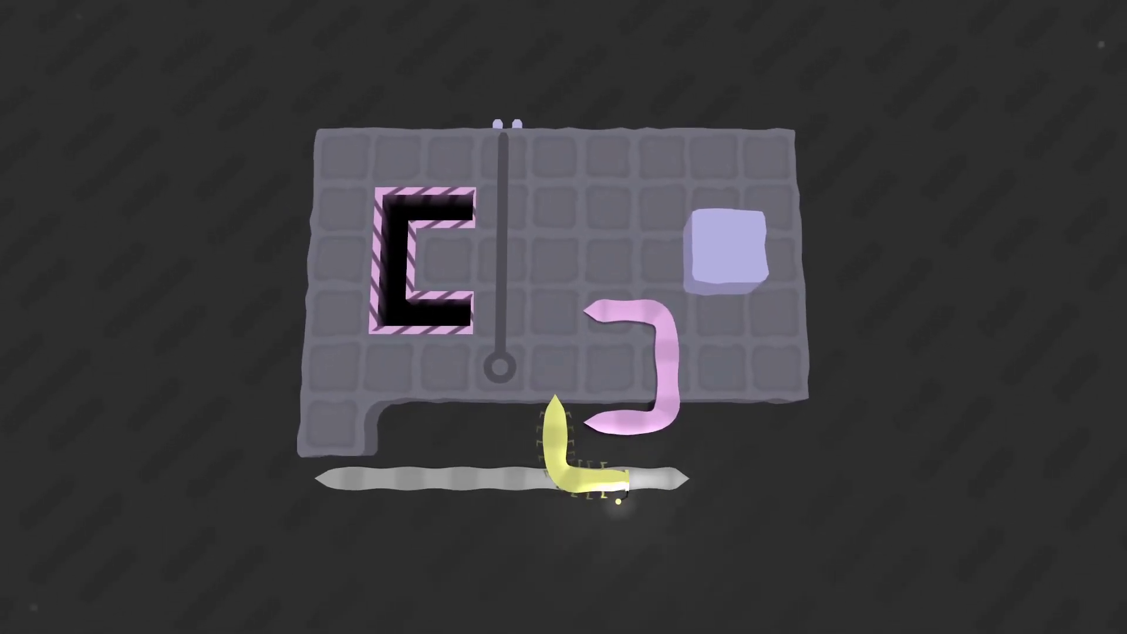
key(Up)
key(Up)
key(Up)
key(Left)
key(Left)
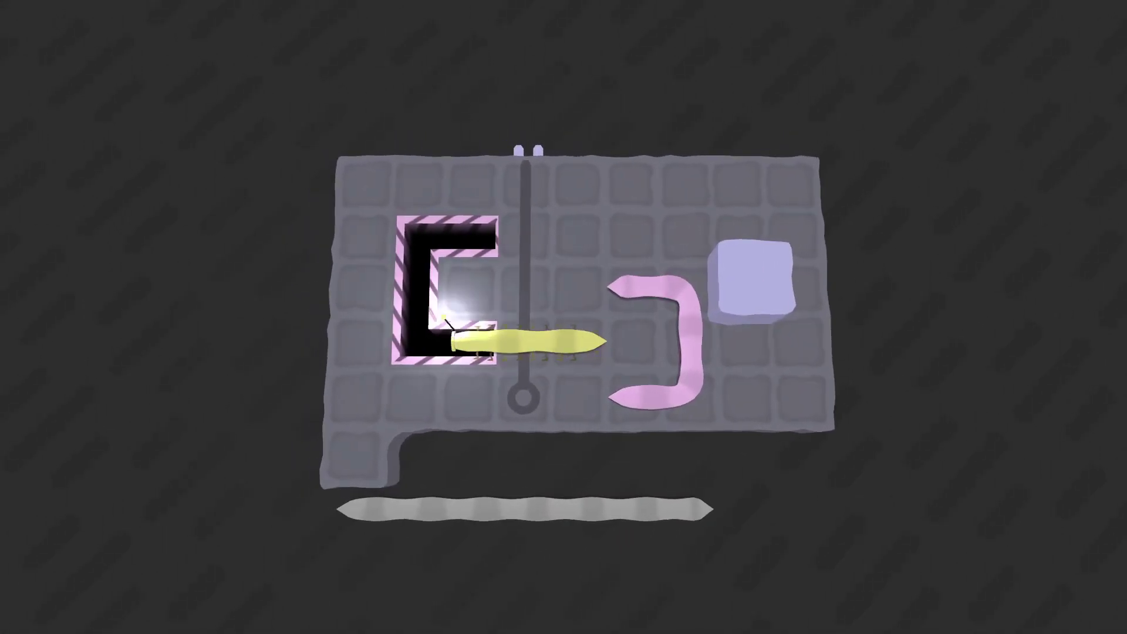
key(Down)
key(Right)
key(Right)
key(Right)
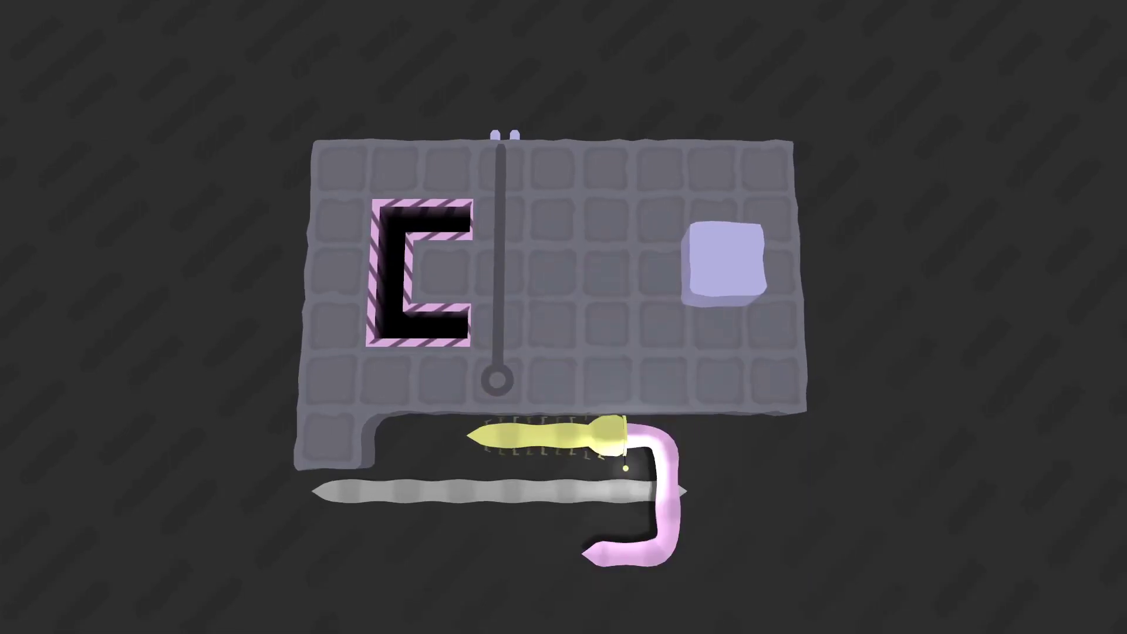
key(Down)
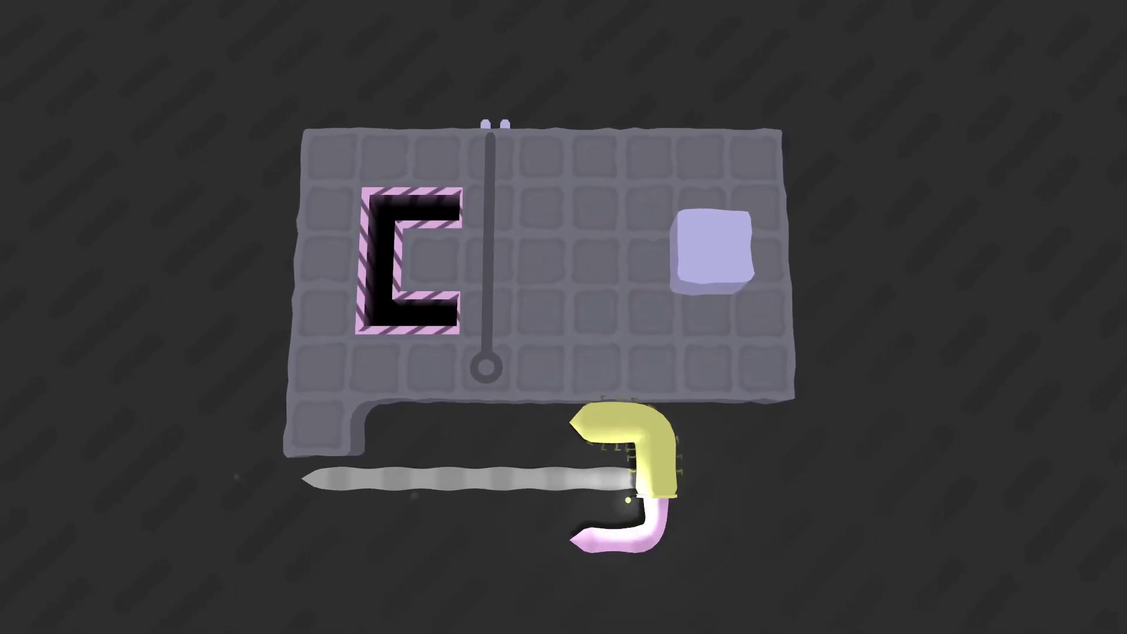
Turn both worms left and right, stretching the yellow worm and bending it to face right
key(Left)
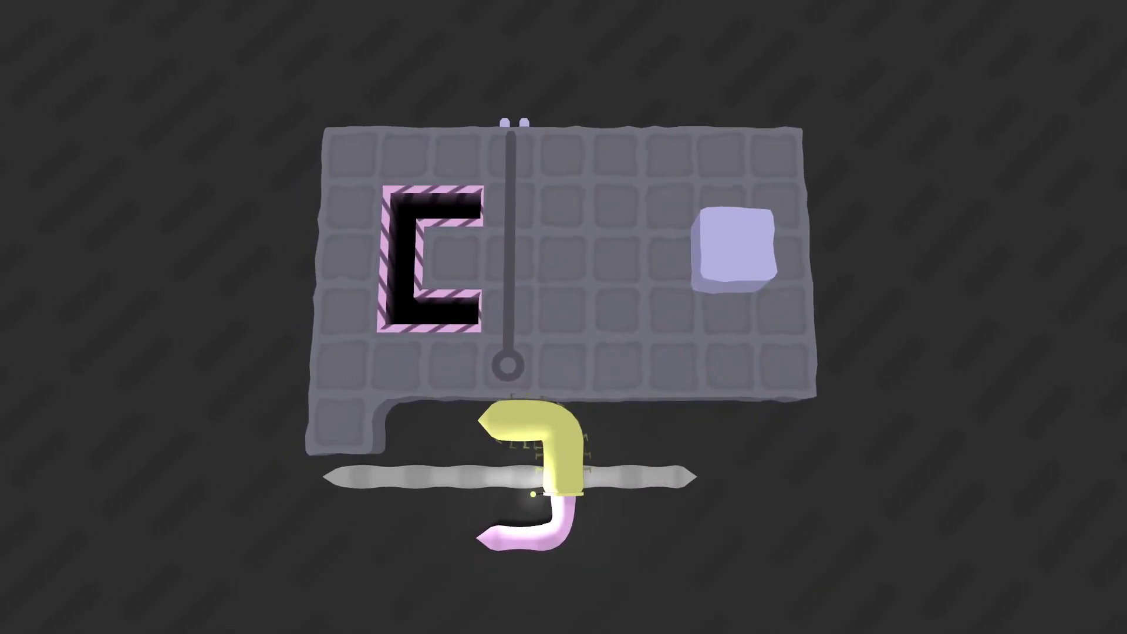
key(Right)
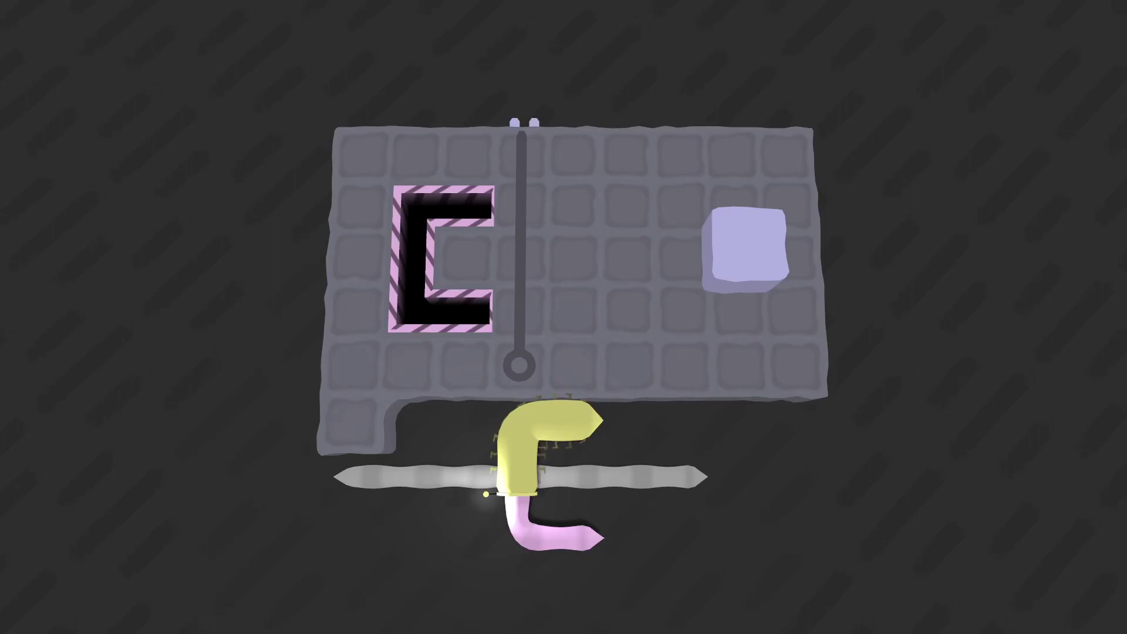
key(Left)
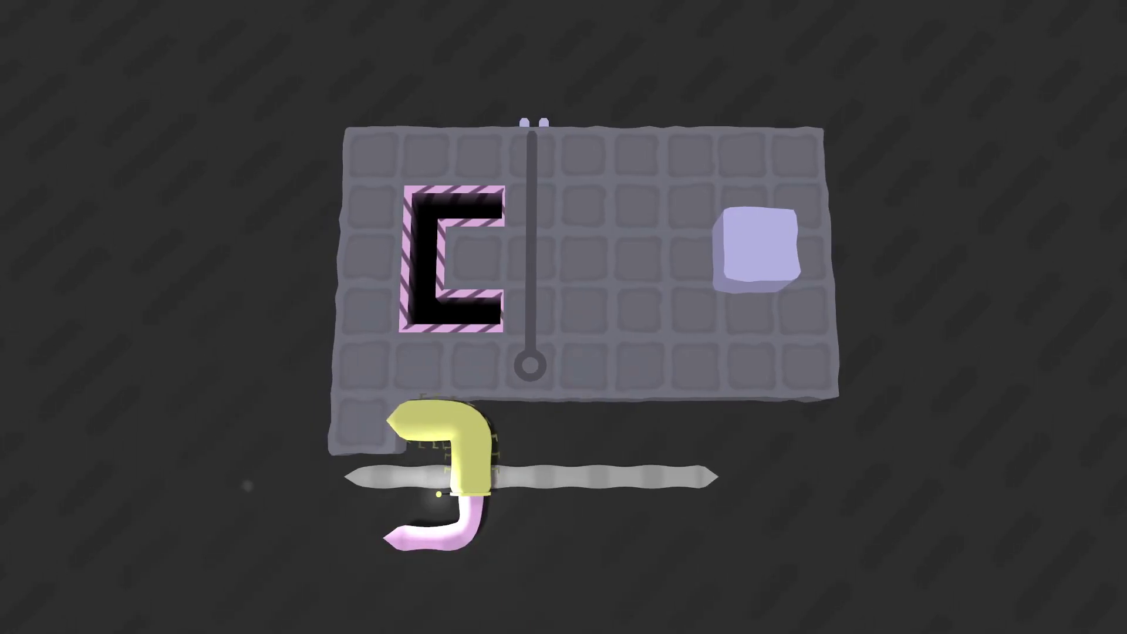
key(Left)
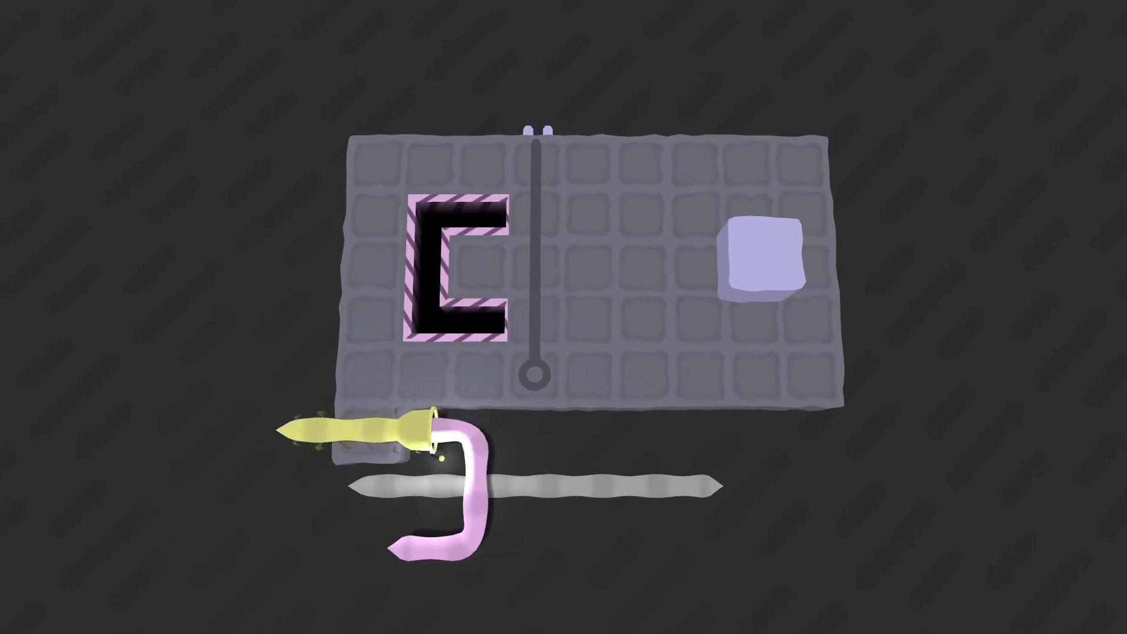
key(z)
key(z)
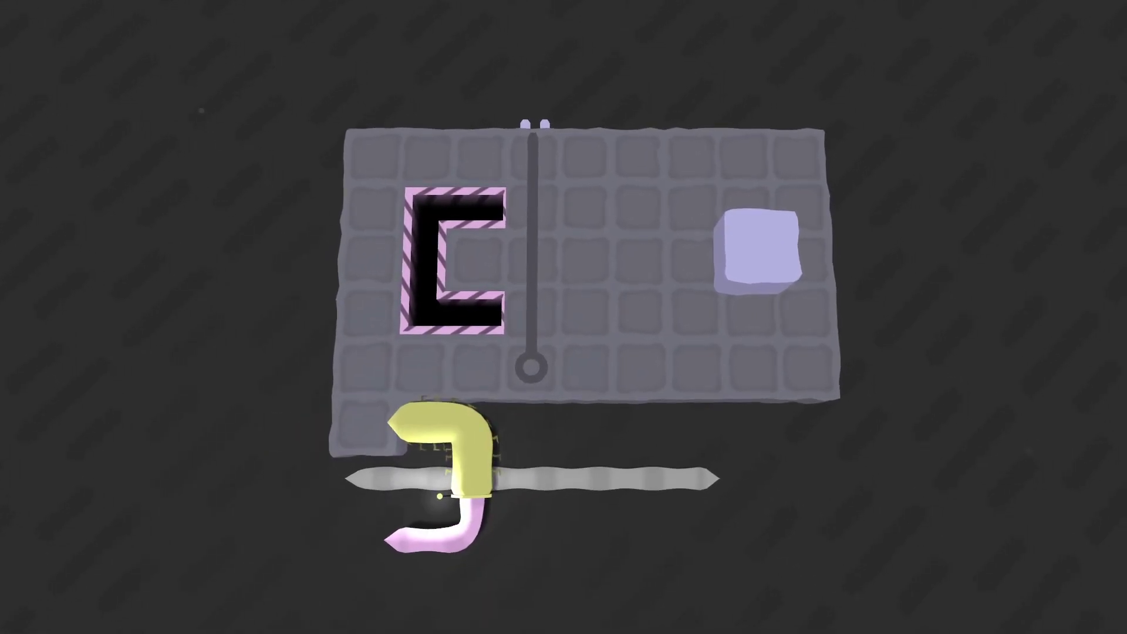
key(z)
Extend the worm rightward along the ledge and slide it along the grey blade
key(Right)
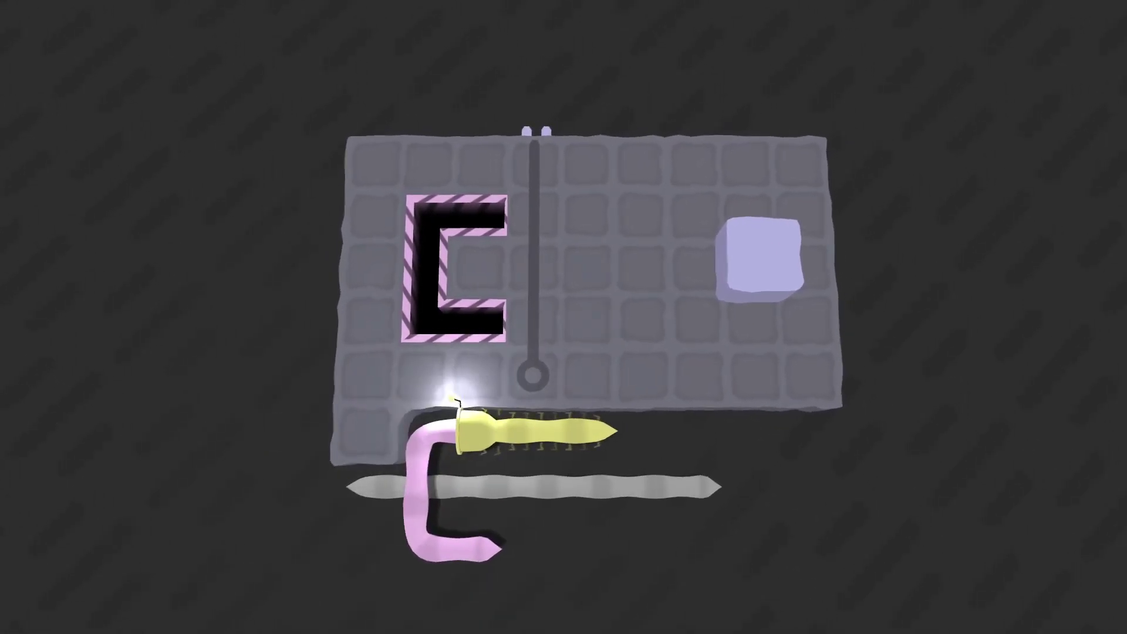
key(Right)
key(z)
key(z)
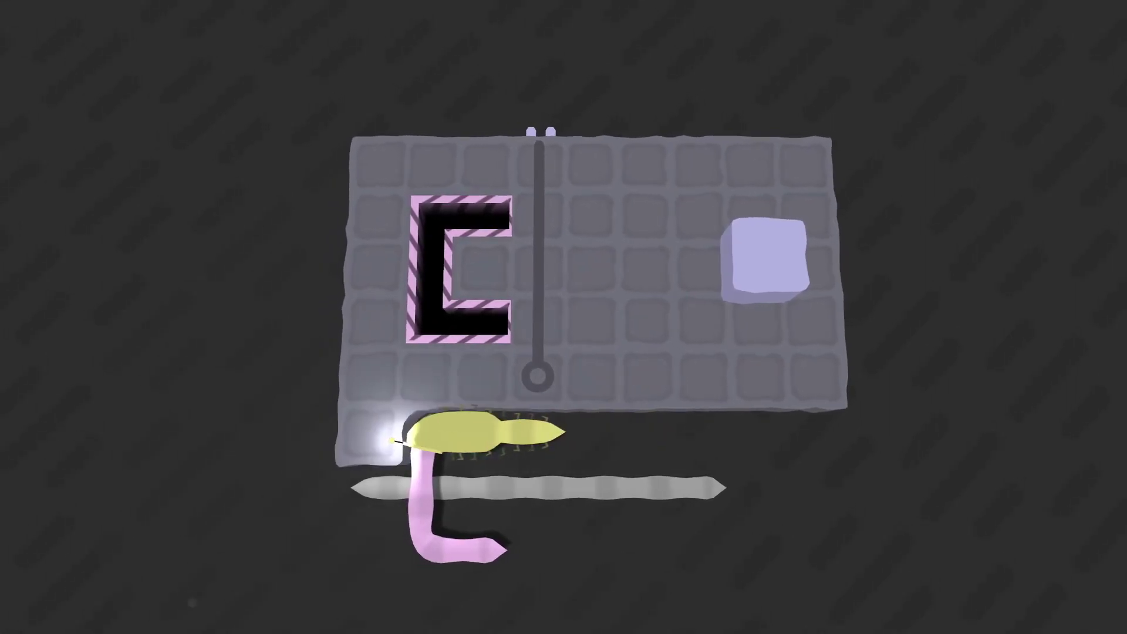
key(z)
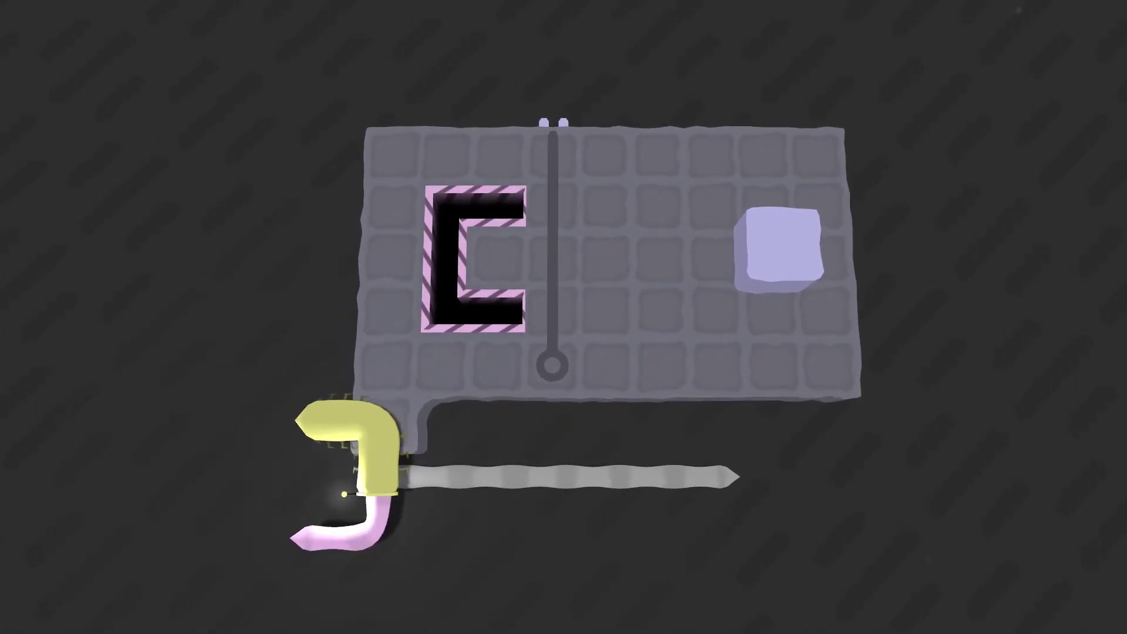
key(Right)
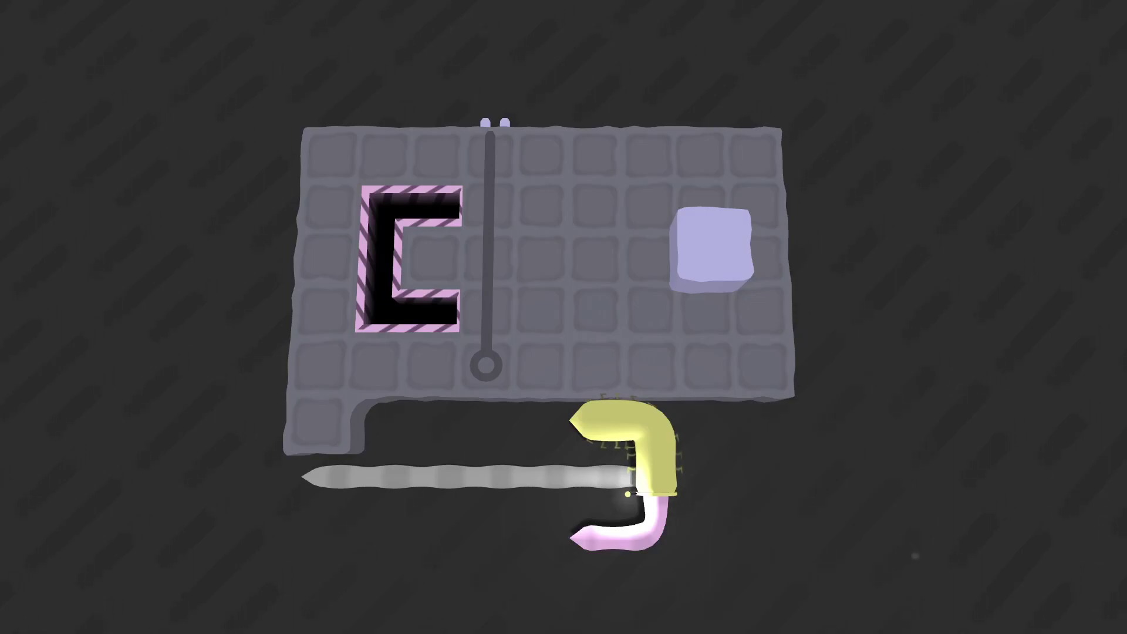
Climb the worm back onto the grid ledge, its head turned left
key(Right)
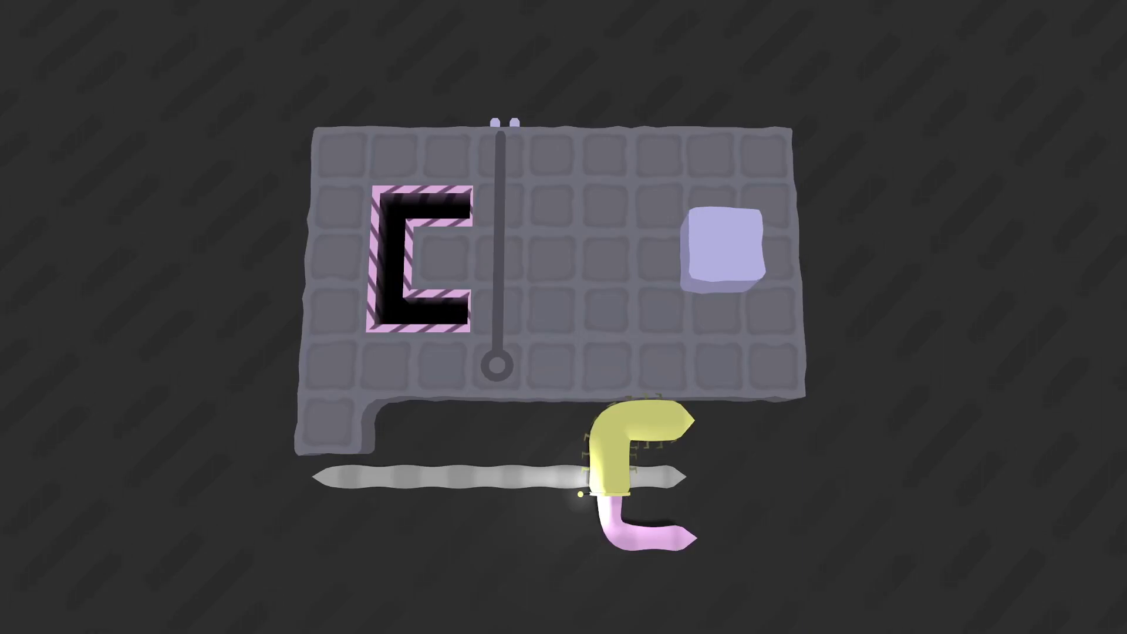
key(Left)
key(Right)
key(Up)
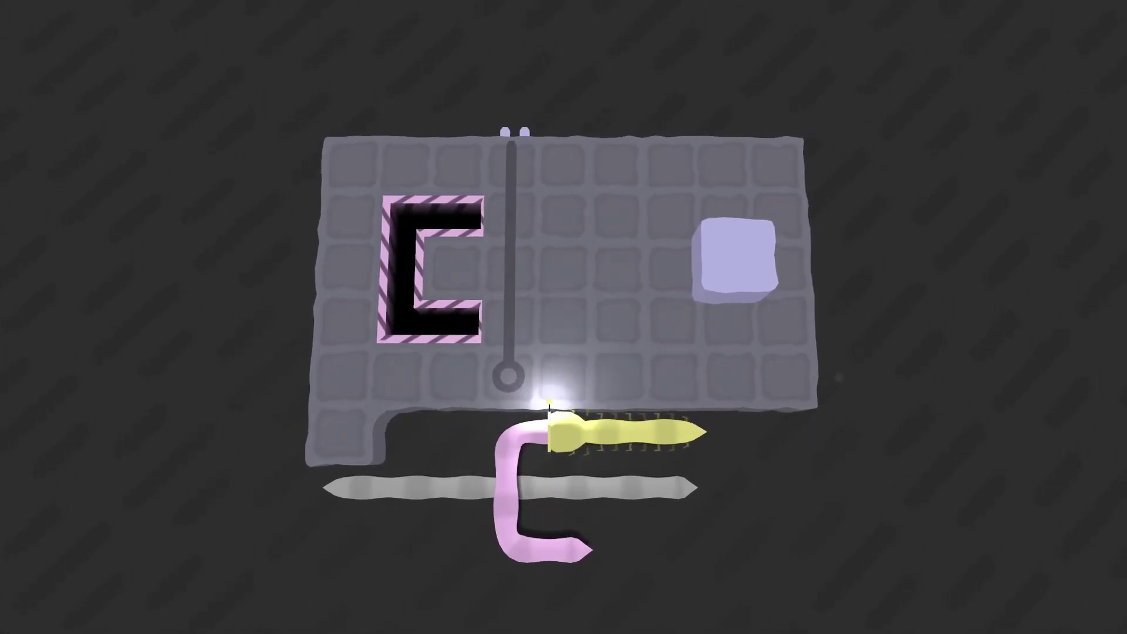
key(Left)
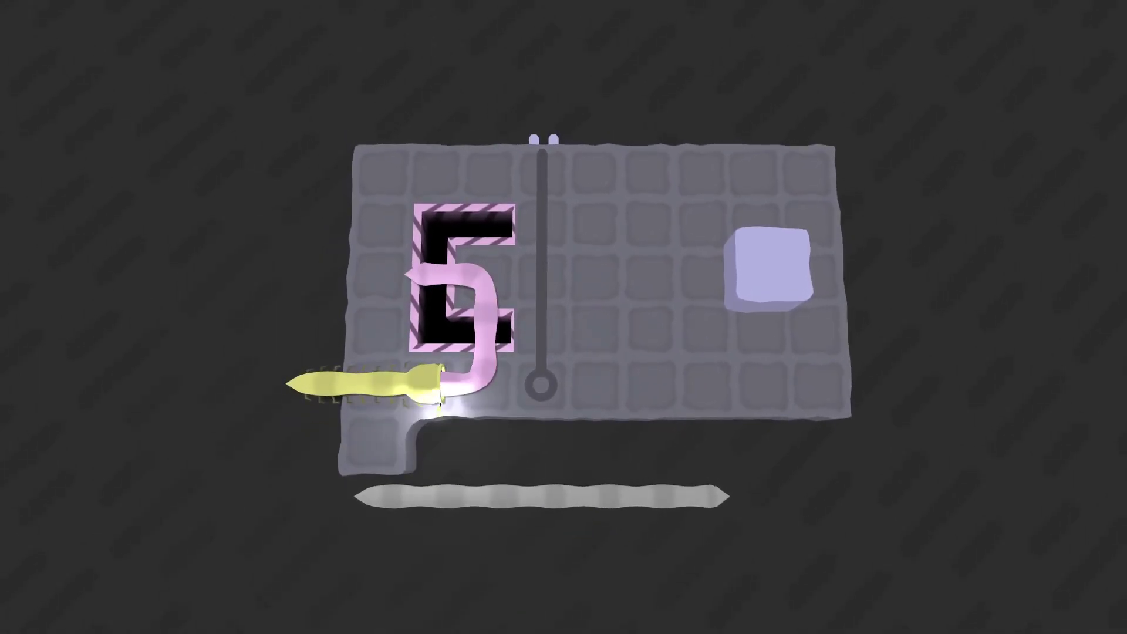
key(Up)
Climb up over the pit, move right twice, then left to drop the pink body in
key(Right)
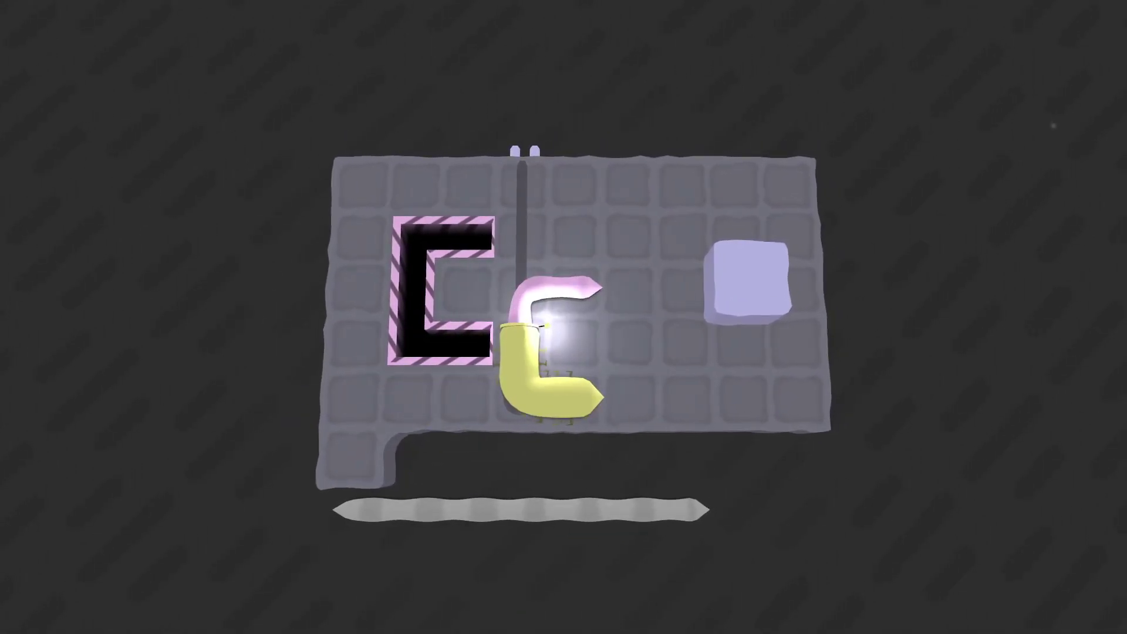
key(Right)
key(Right)
key(Left)
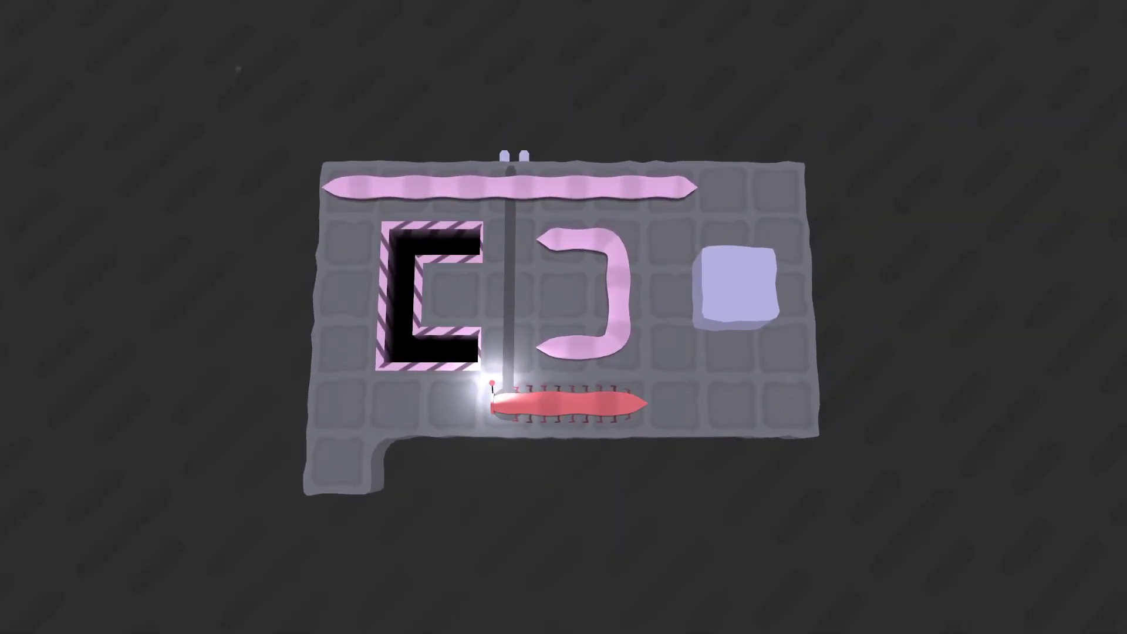
Bring up the pause menu to exit the stage
key(Escape)
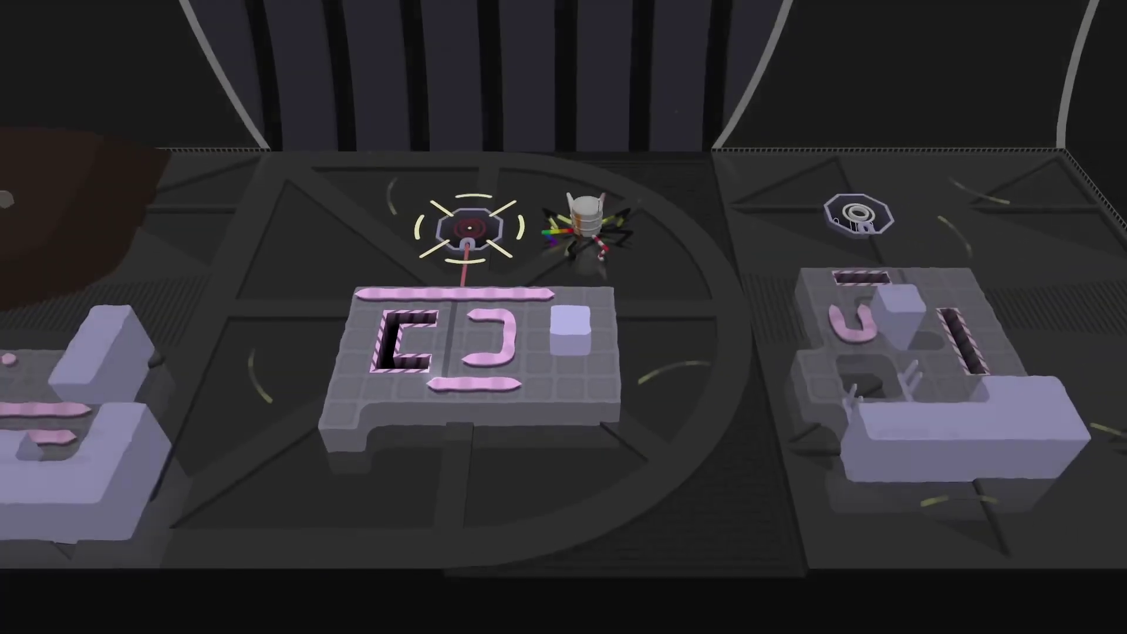
Walk the robot between the right and left level beacons, then open the fast-travel map
key(Right)
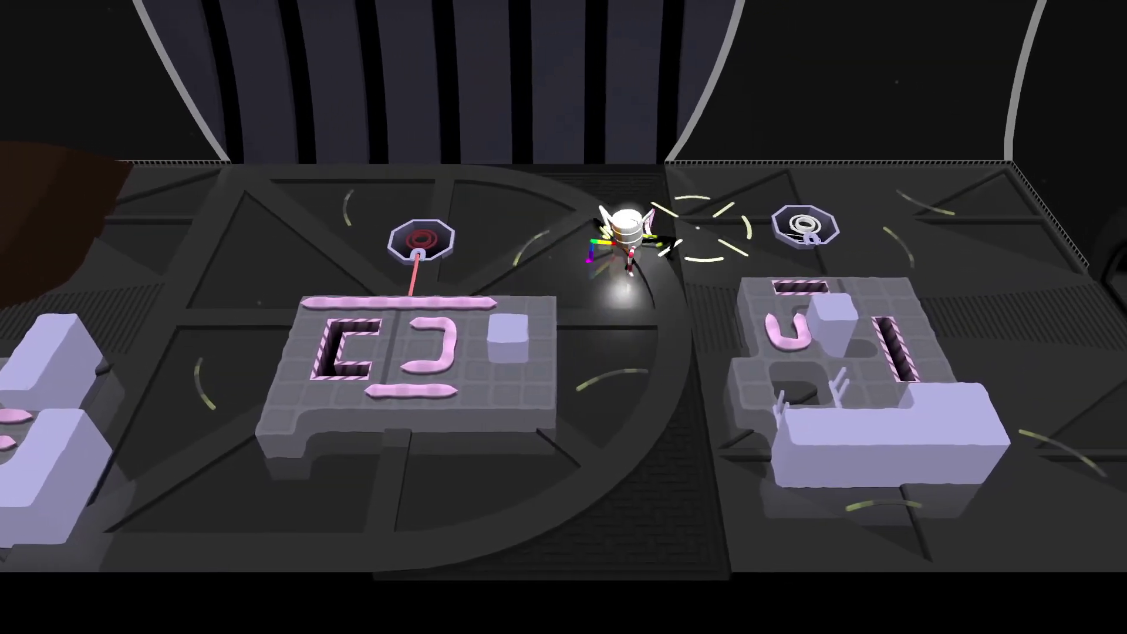
key(Down)
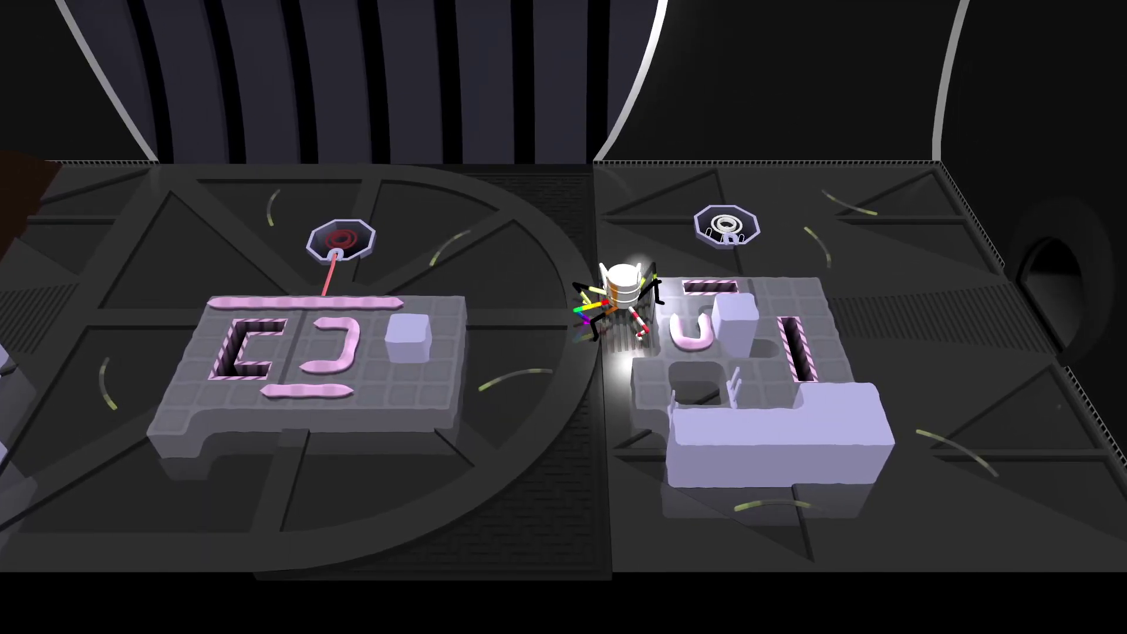
key(Up)
key(Down)
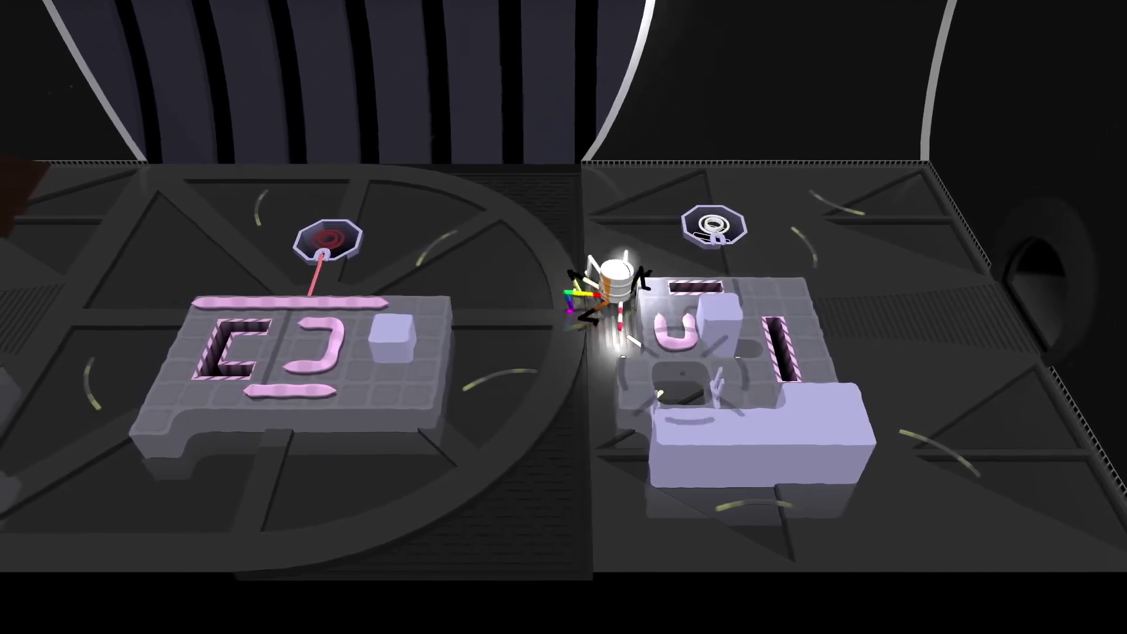
key(Up)
key(Left)
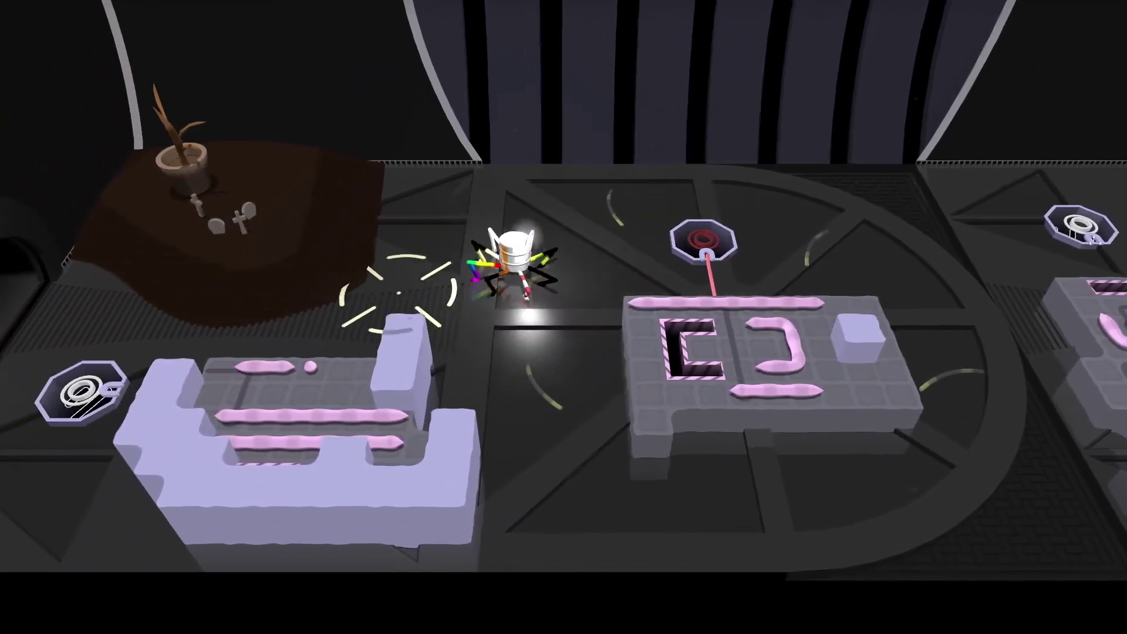
key(m)
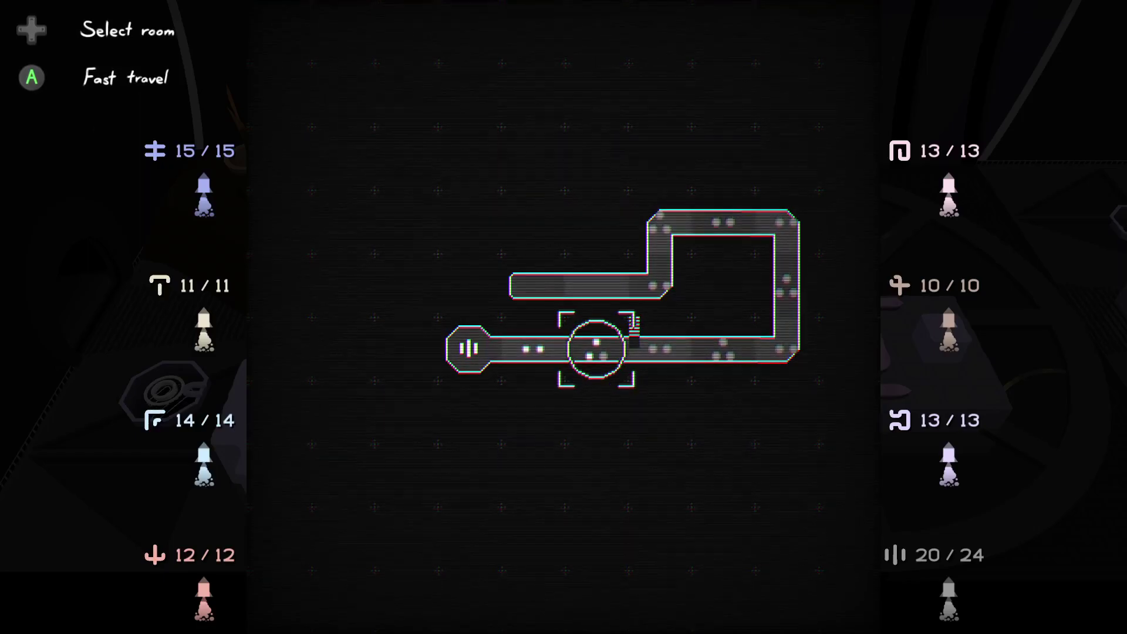
Close the map and walk the robot past the red pad to the dirt mound
key(Return)
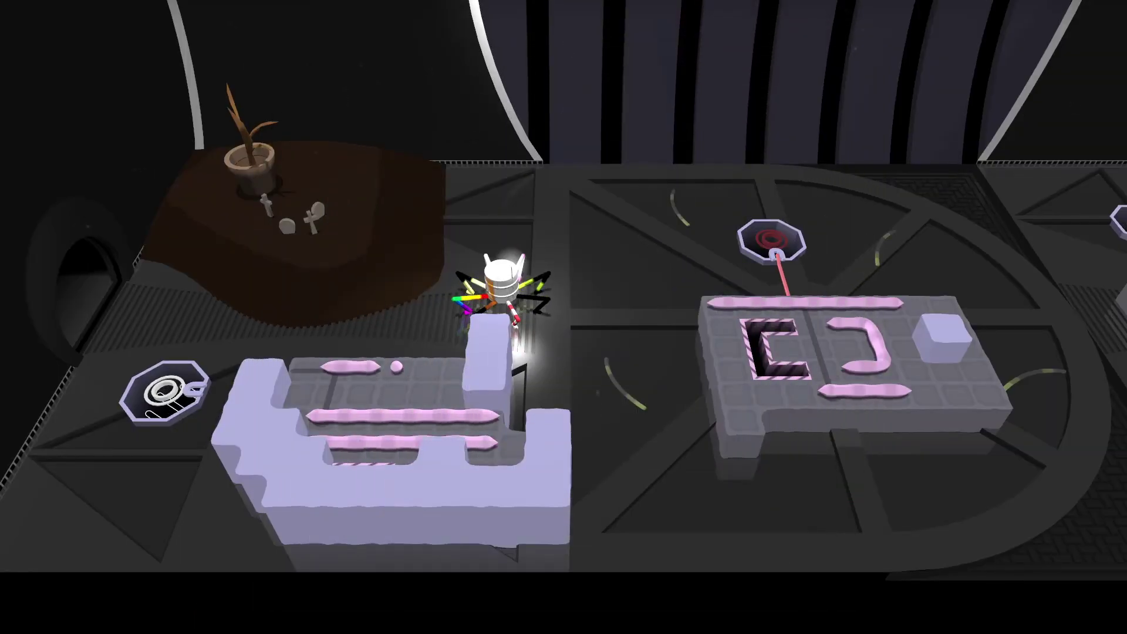
key(a)
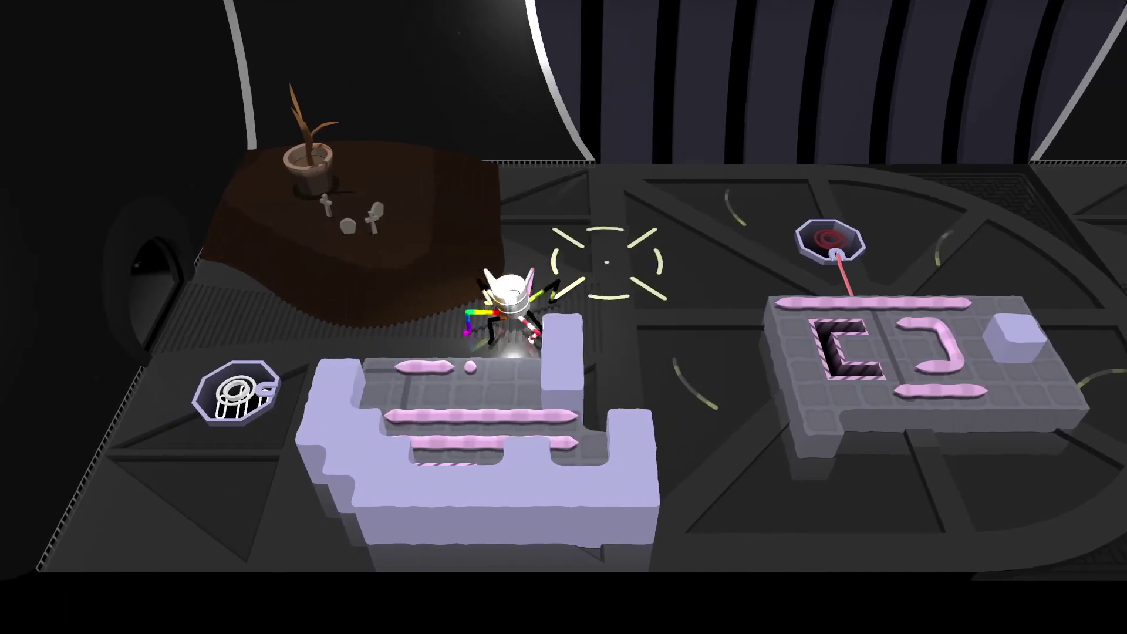
key(d)
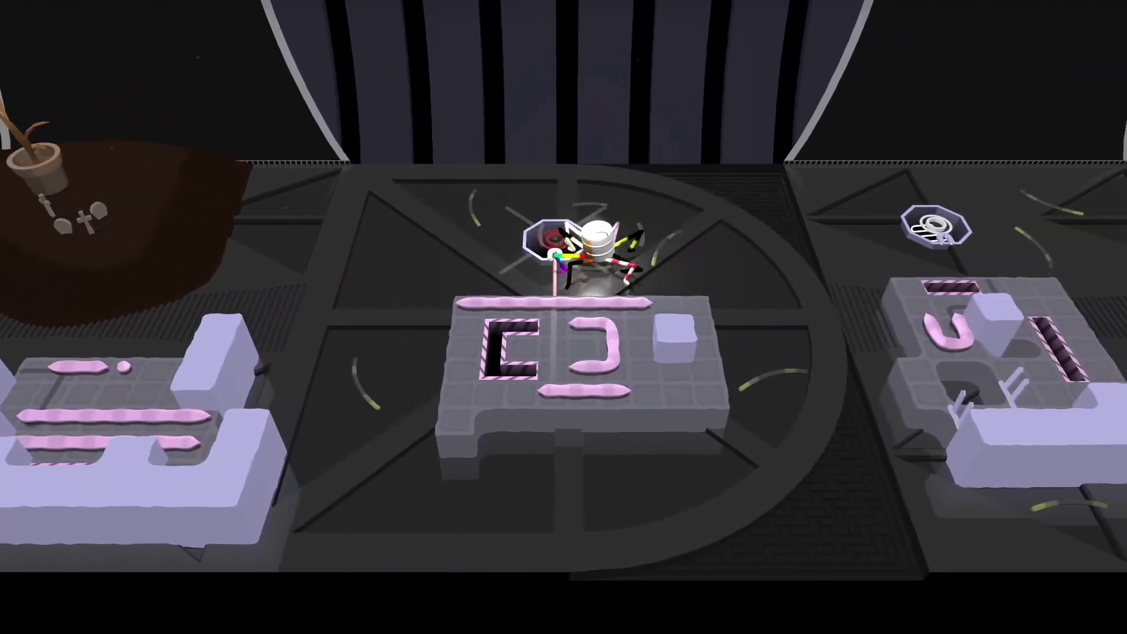
key(d)
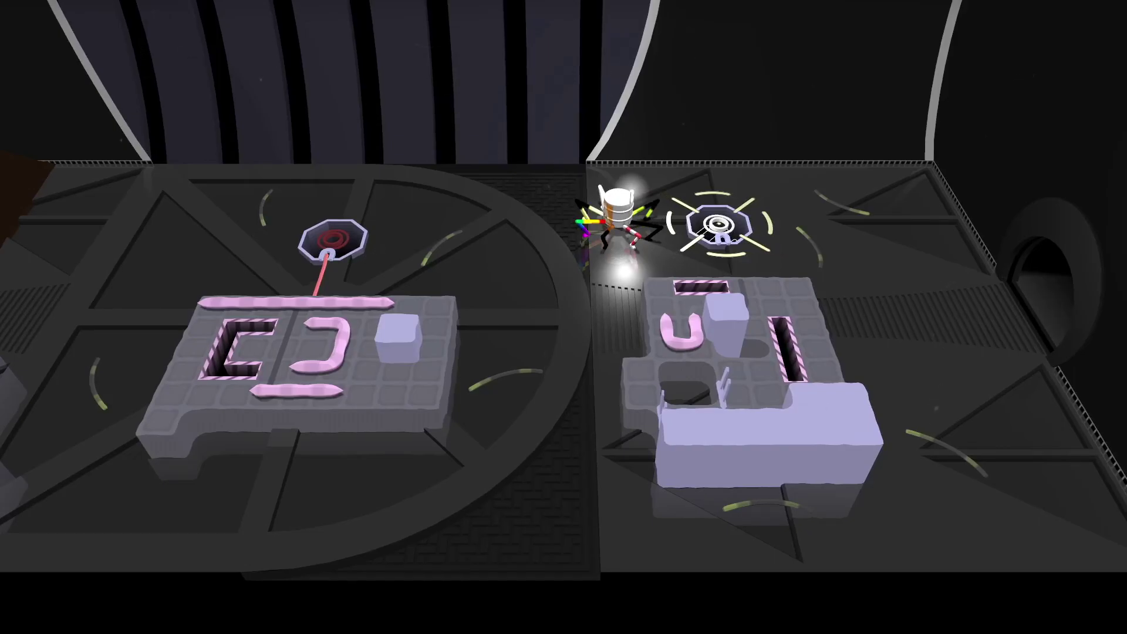
key(a)
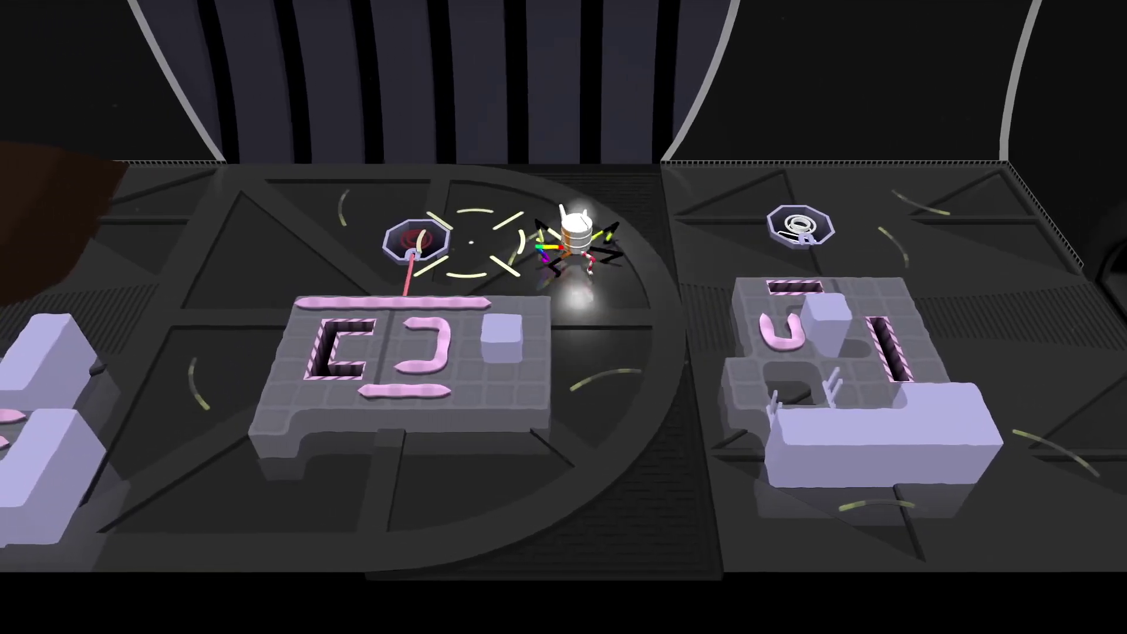
key(a)
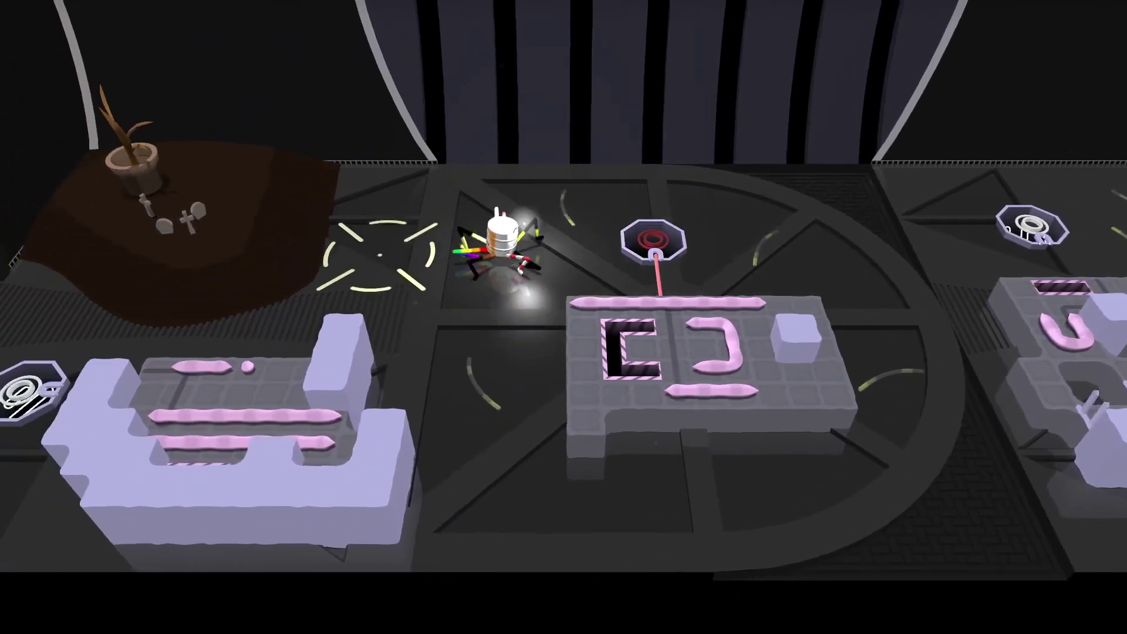
key(a)
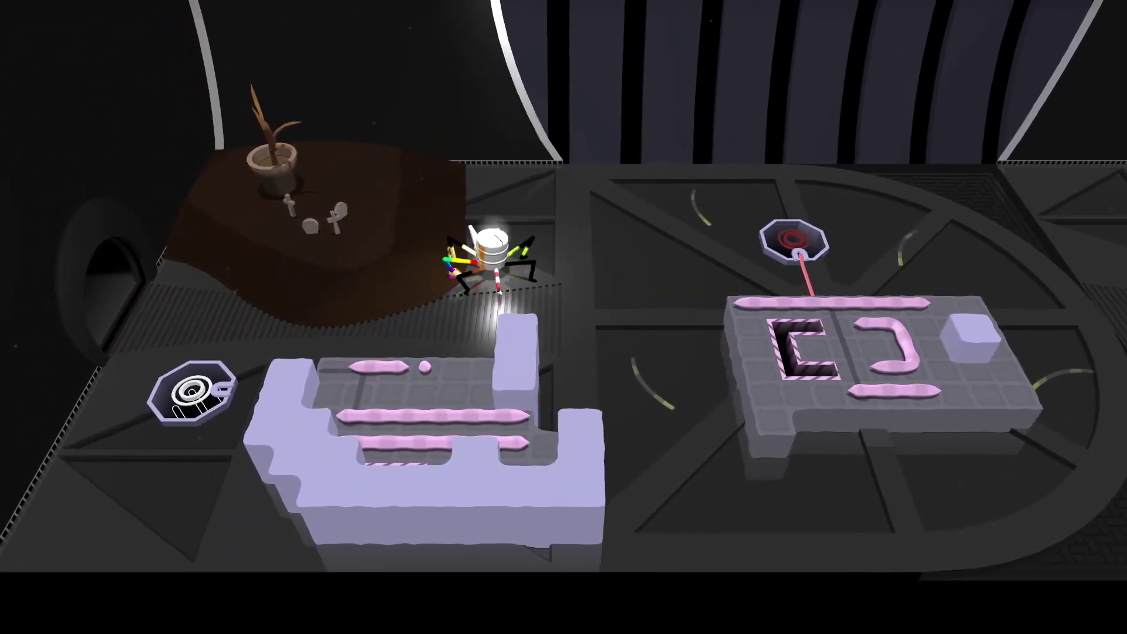